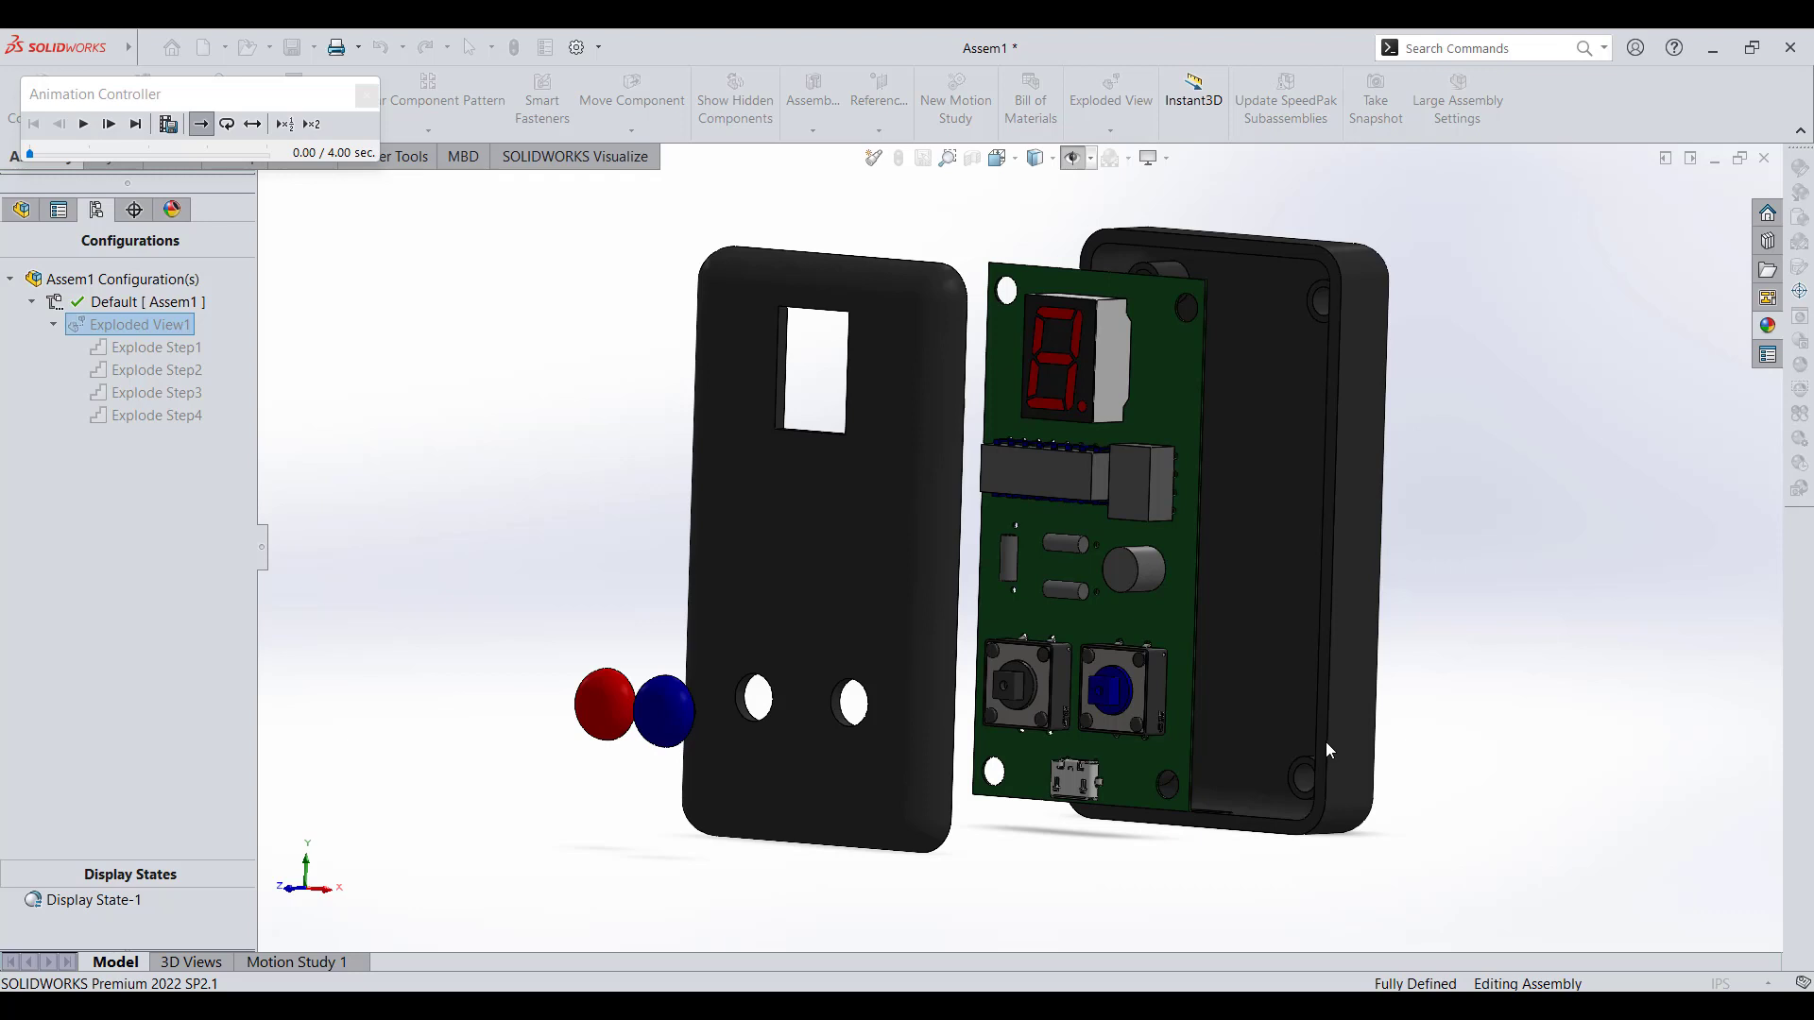
- Orbit around the exploded enclosure assembly and play its explode animation
{"action": "middle_click_drag", "start_coordinate": [1325, 740], "coordinate": [1143, 669]}
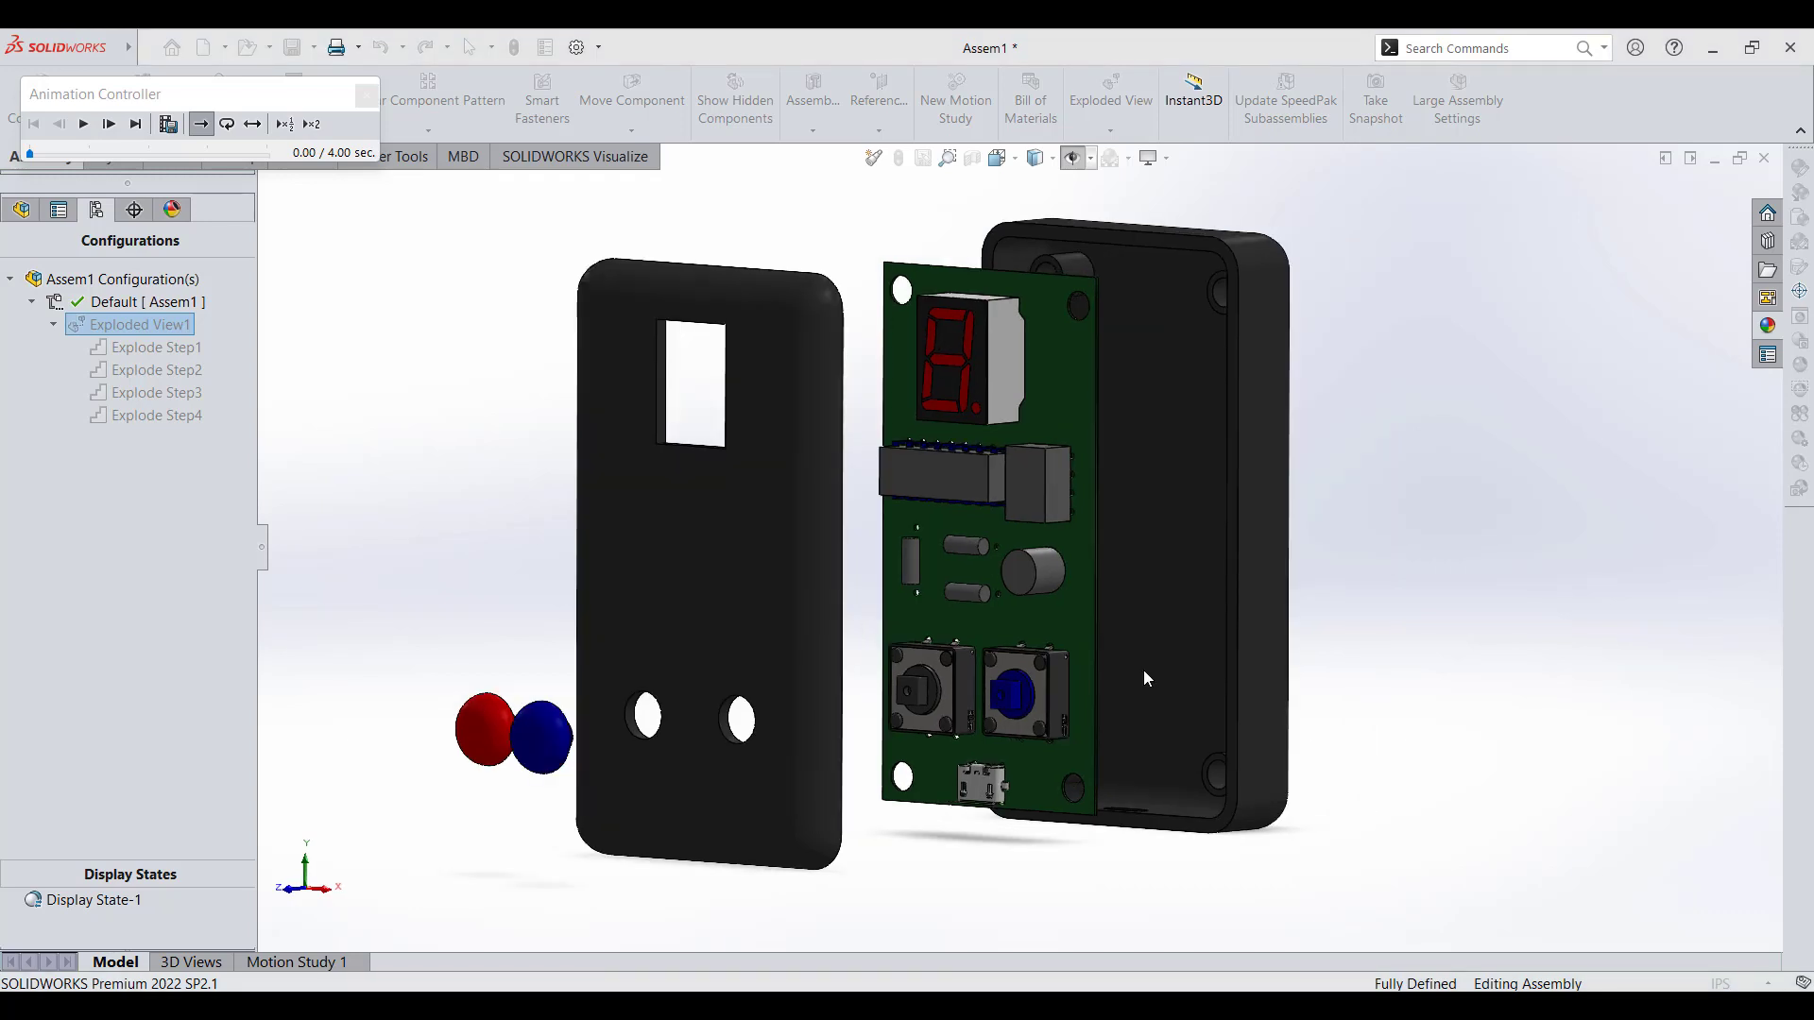
{"action": "left_click", "coordinate": [83, 124]}
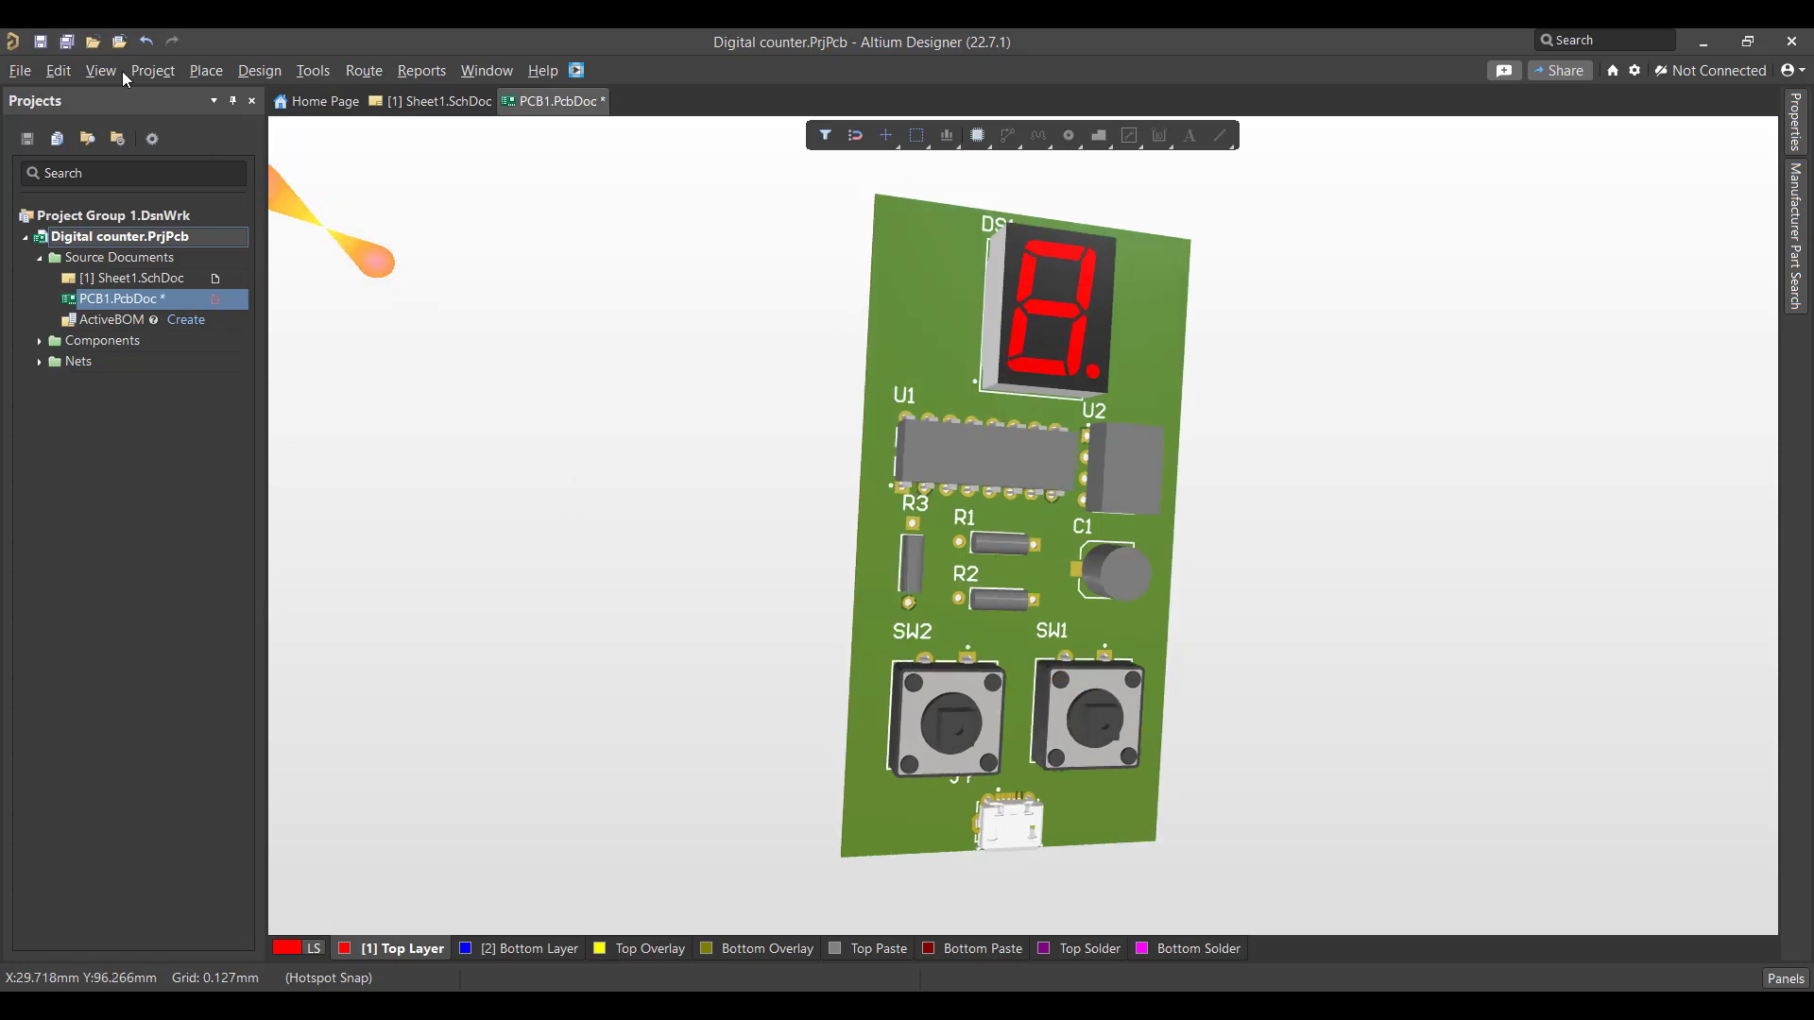
- Display the PCB layout in 2D and place four pads, one near each corner of the board
{"action": "left_click", "coordinate": [106, 66]}
{"action": "left_click", "coordinate": [122, 132]}
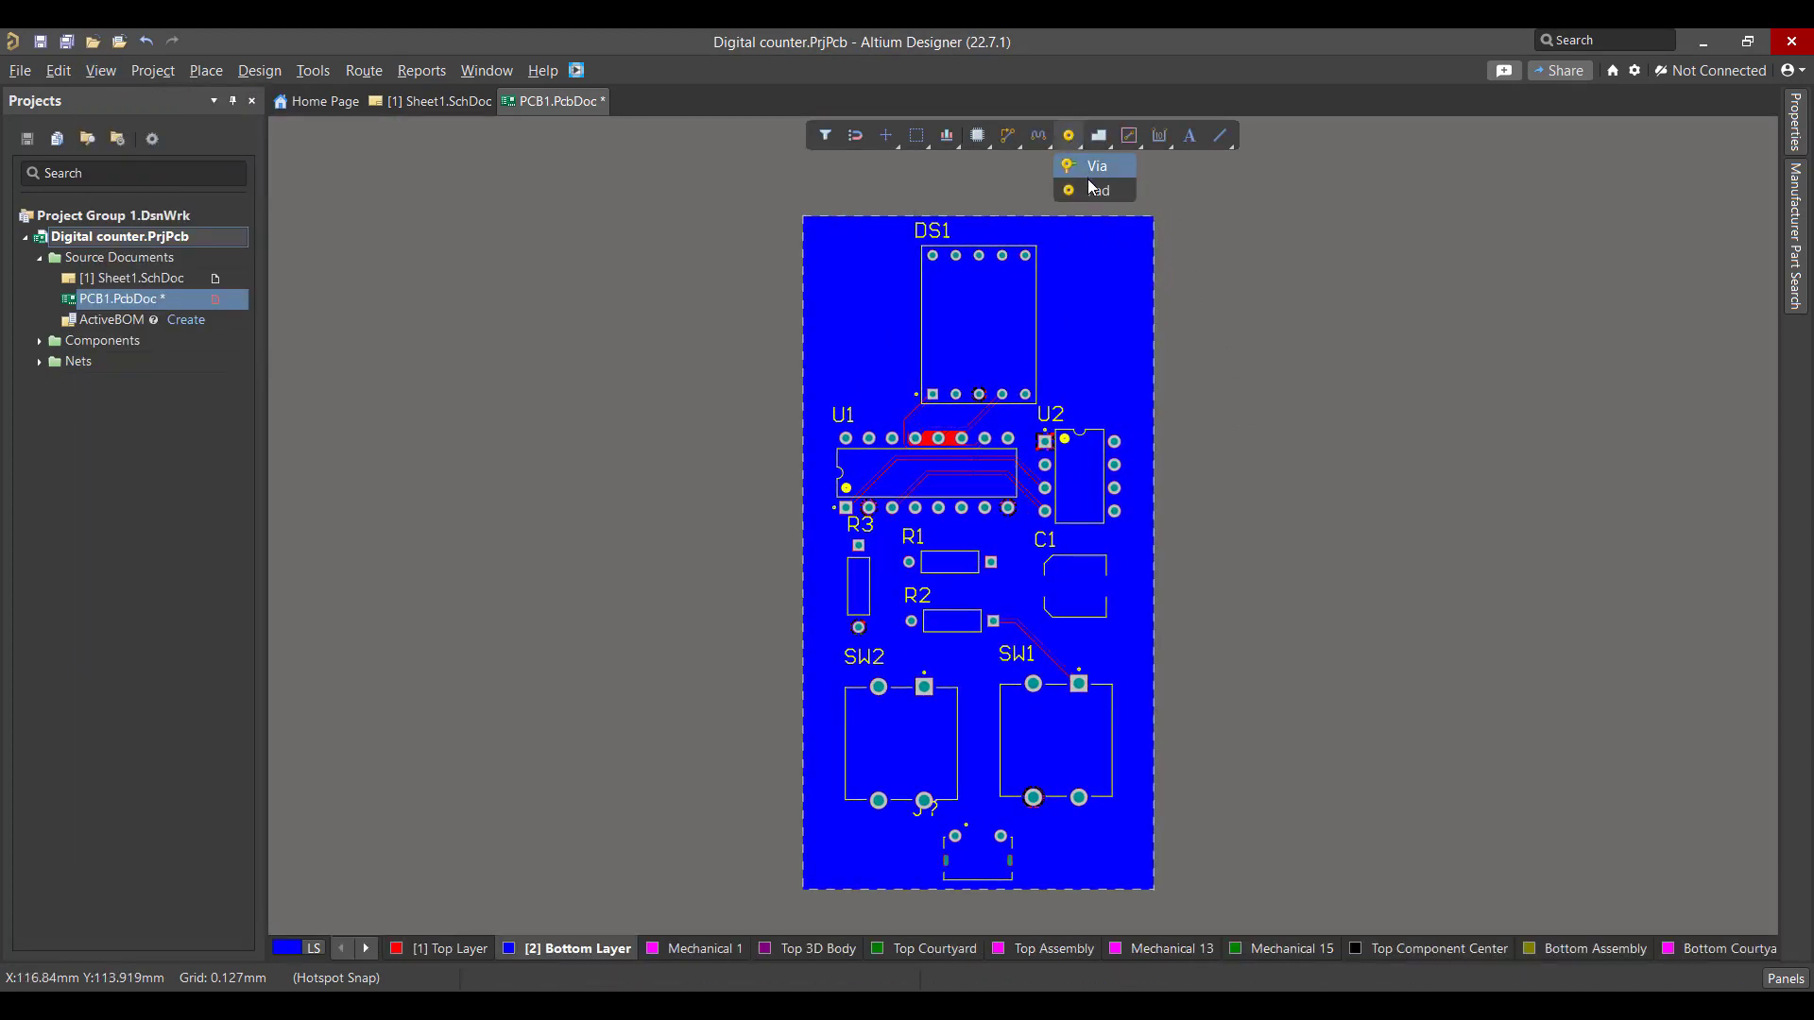
{"action": "left_click", "coordinate": [1071, 138]}
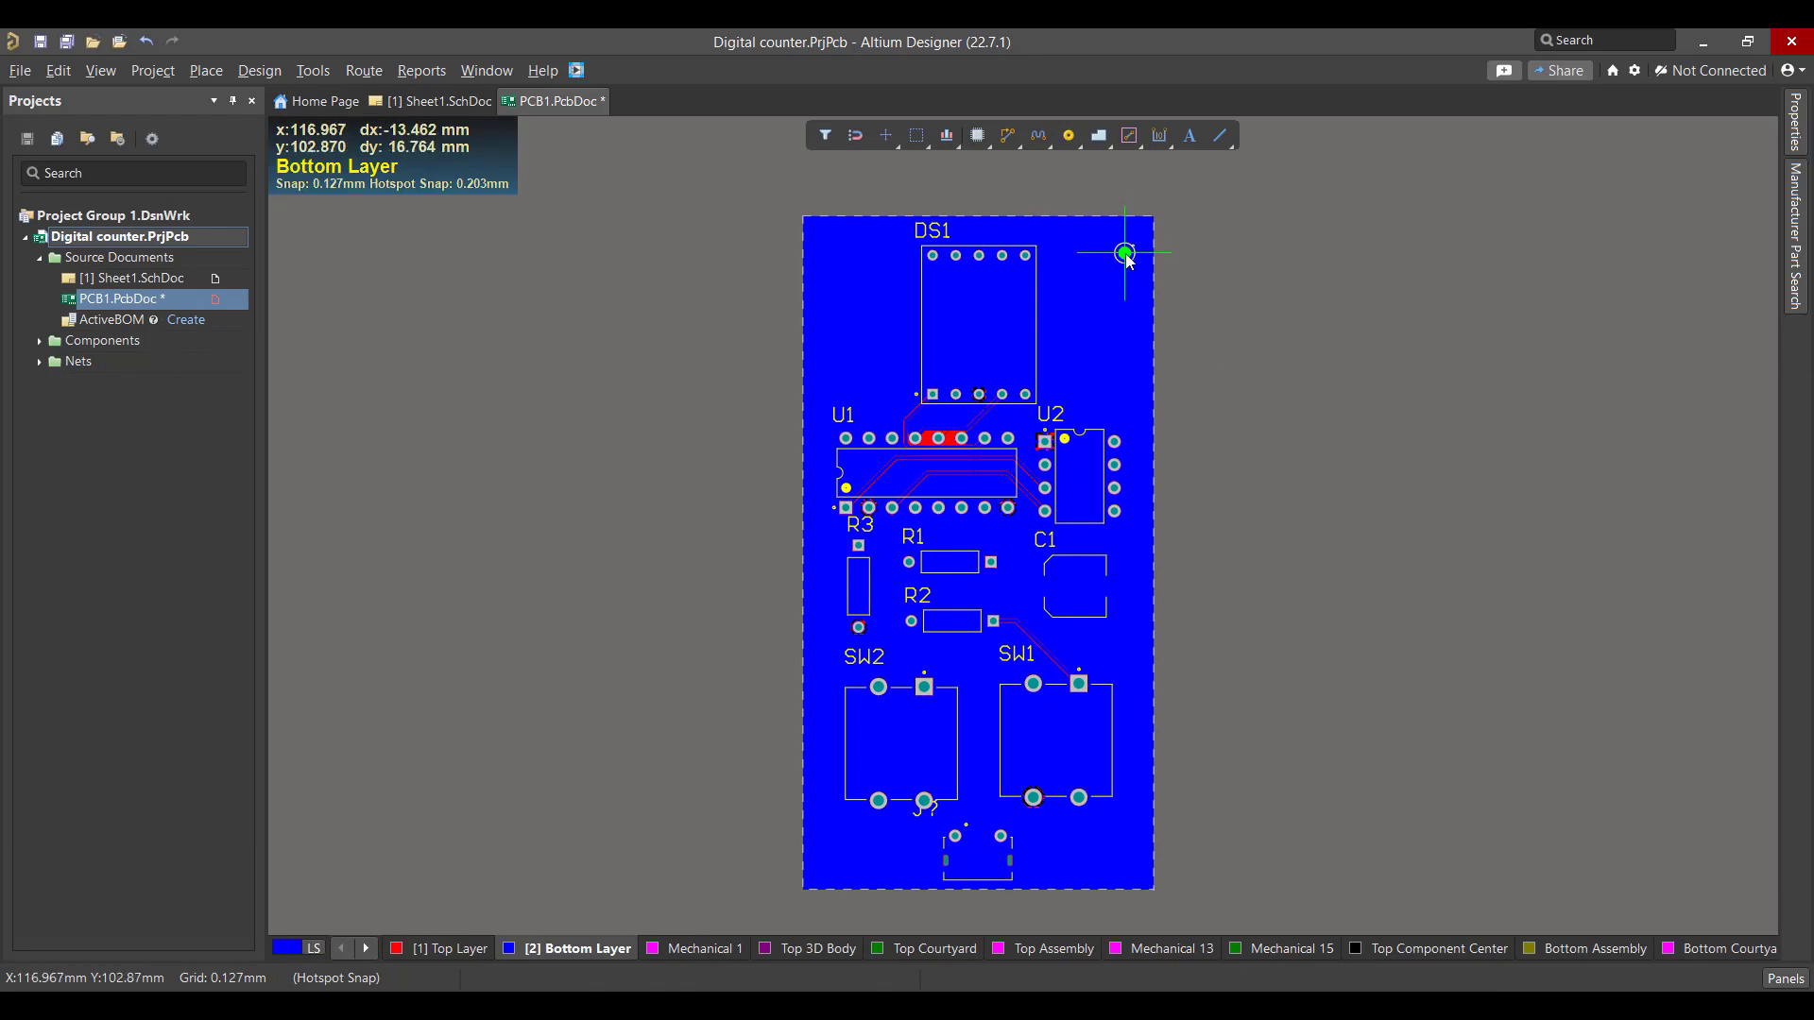
{"action": "left_click", "coordinate": [1125, 253]}
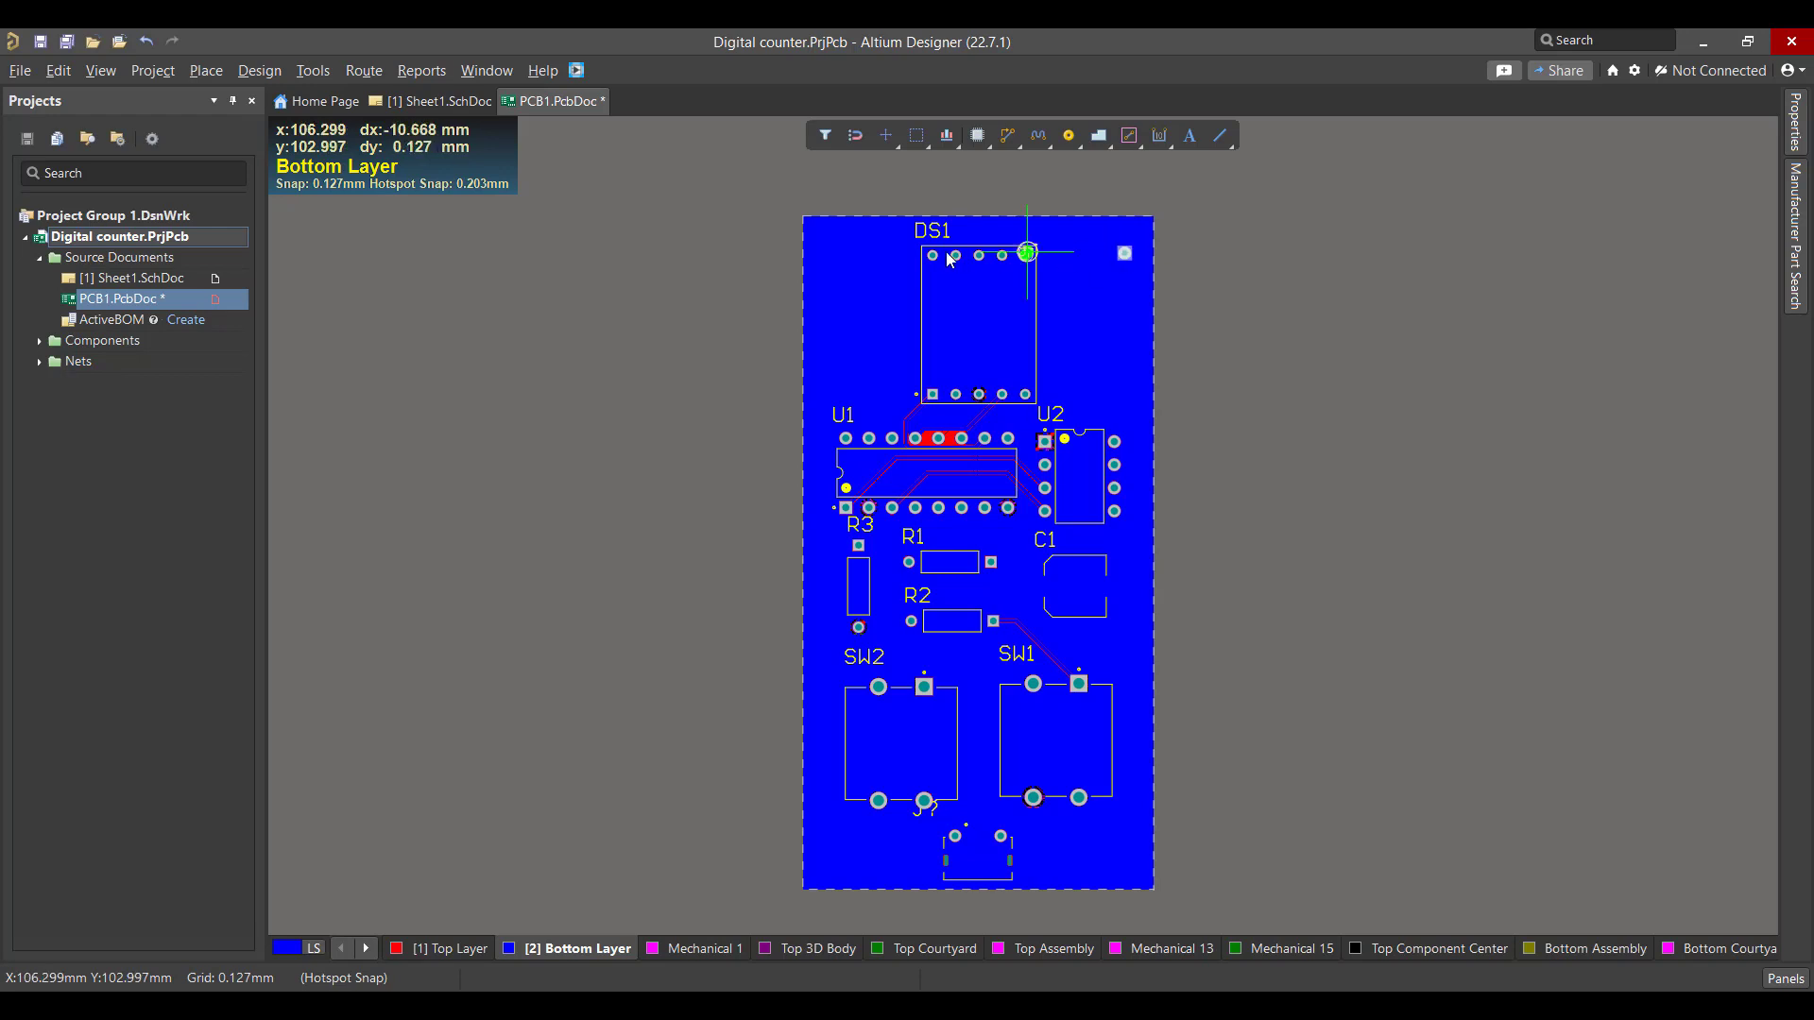
{"action": "left_click", "coordinate": [831, 250]}
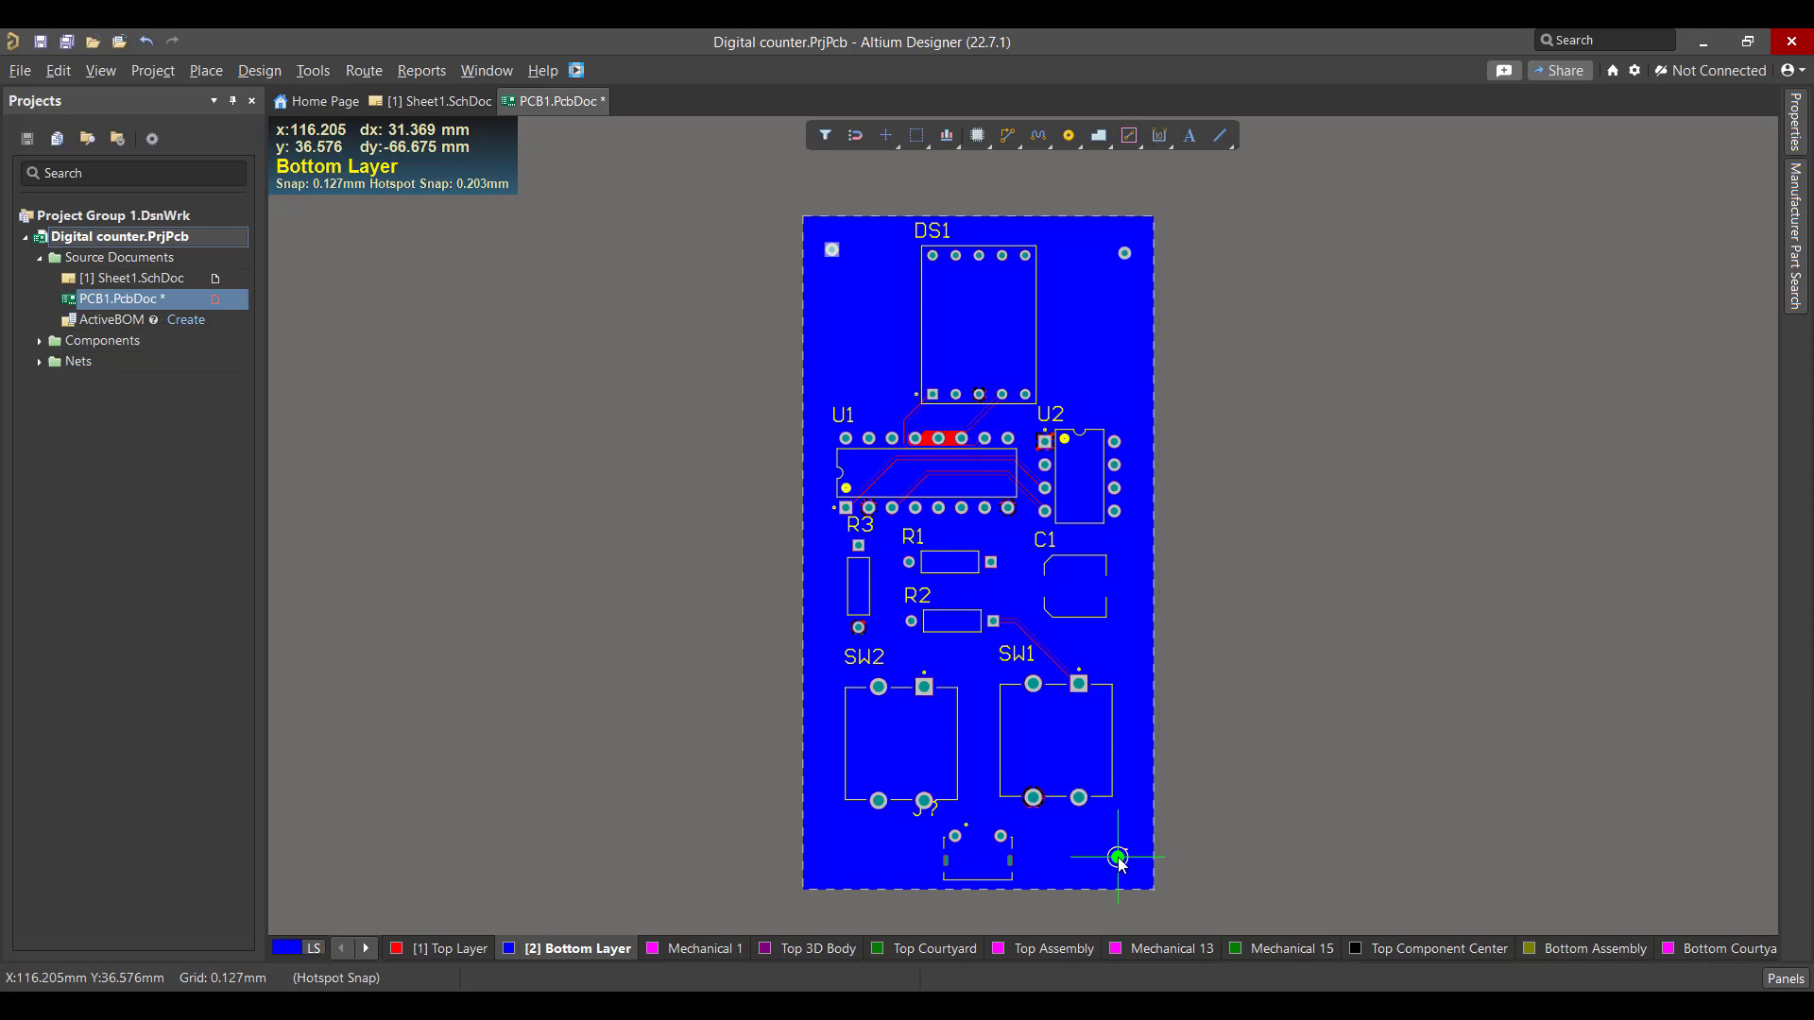
{"action": "left_click", "coordinate": [1118, 857]}
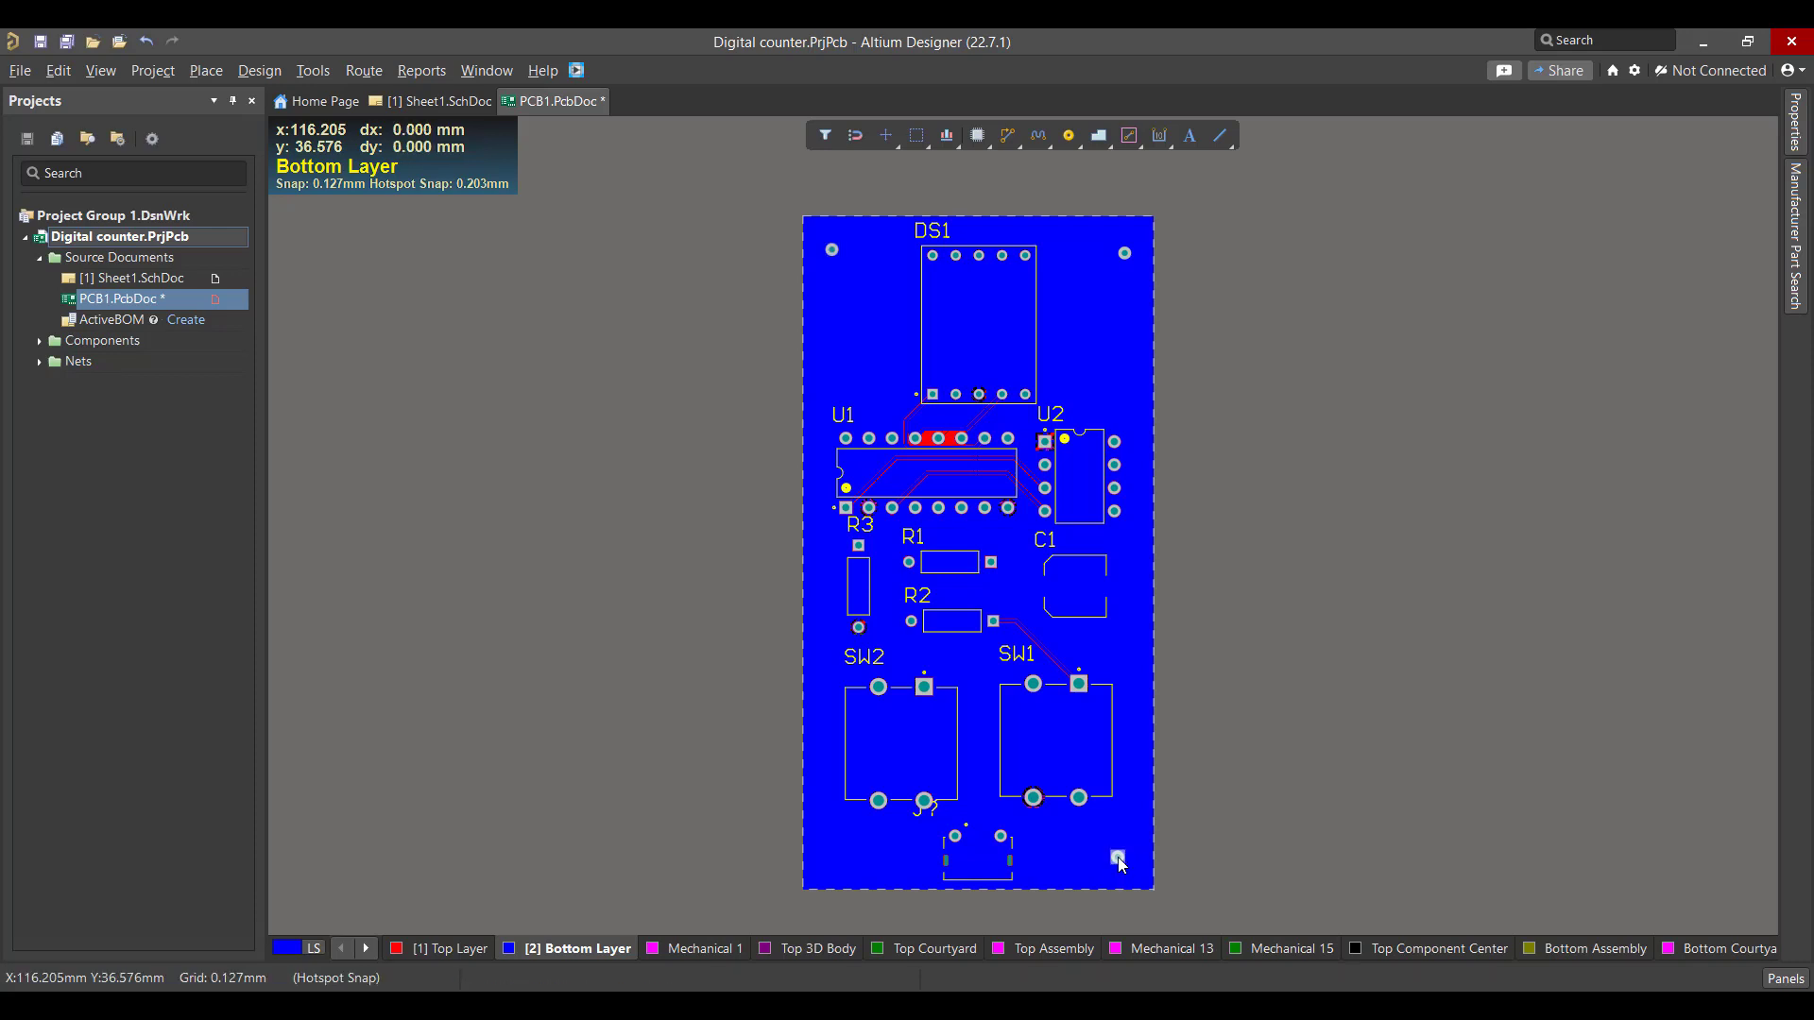
{"action": "left_click", "coordinate": [836, 859]}
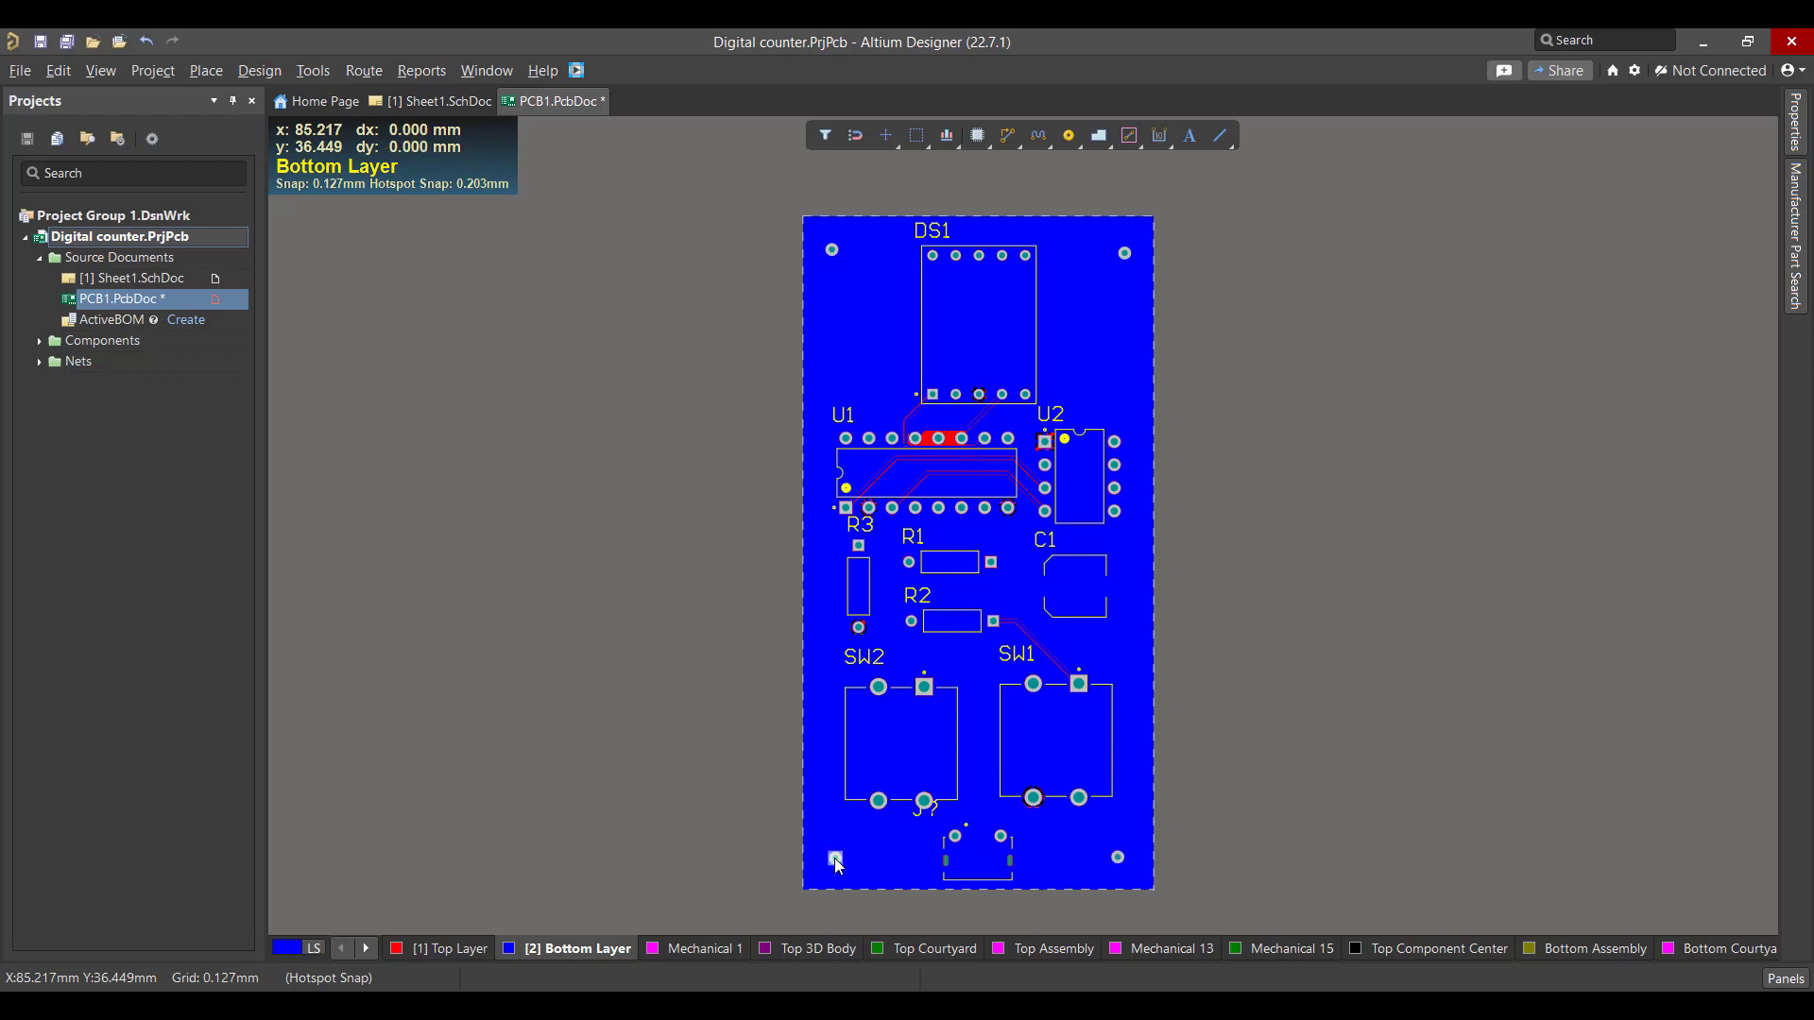
{"action": "key", "text": "Escape"}
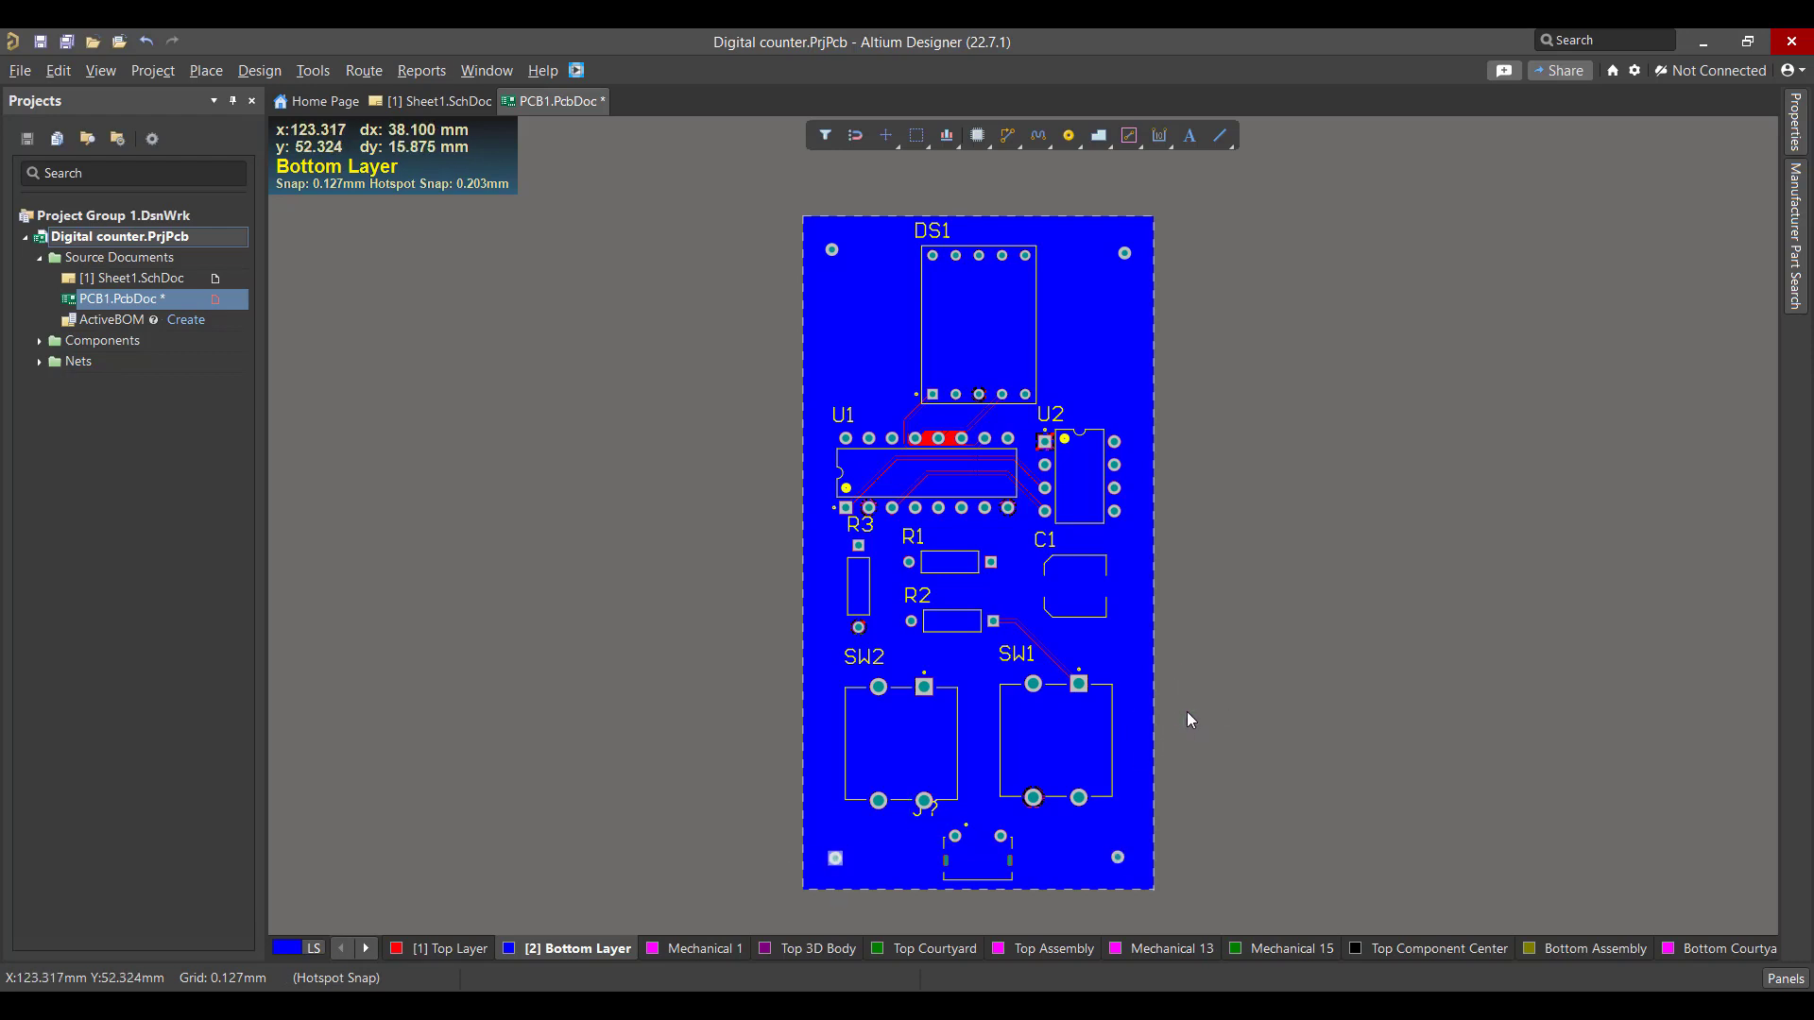
- Set the hole size of the pad near the board's upper-right corner to 4 mm
{"action": "left_click", "coordinate": [1118, 253]}
{"action": "double_click", "coordinate": [1121, 254]}
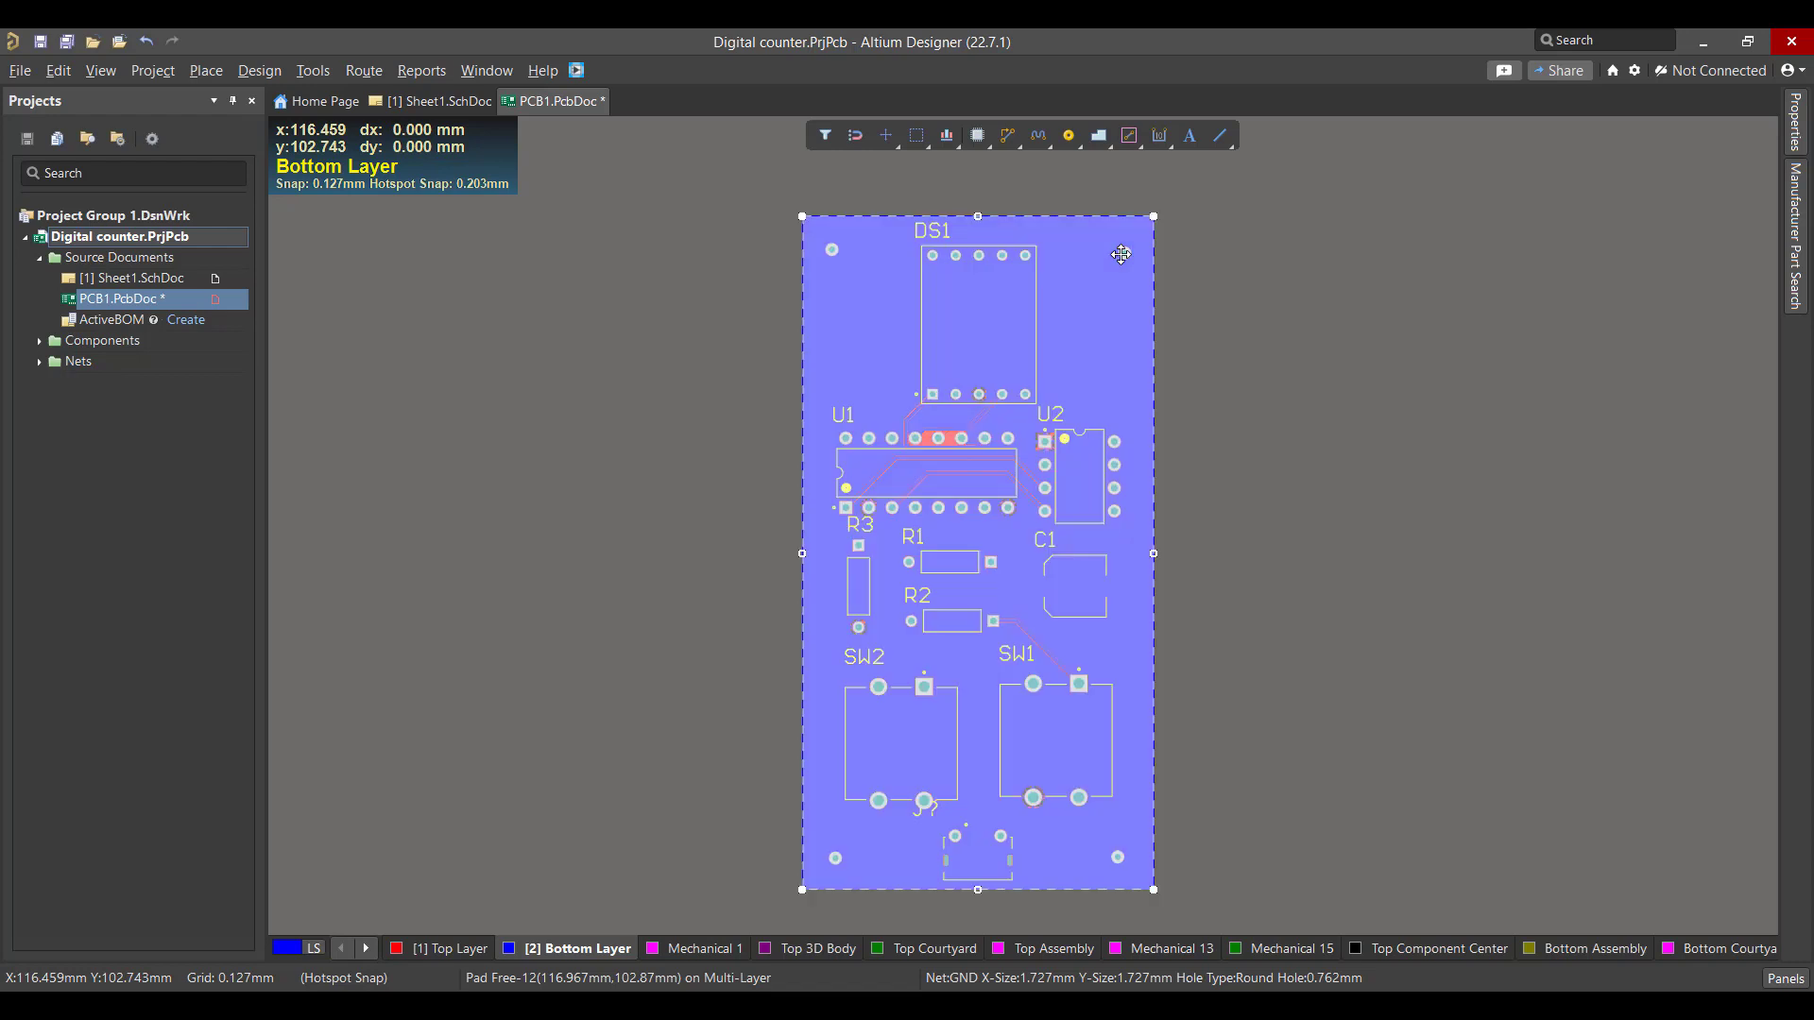
{"action": "scroll", "coordinate": [1513, 368], "scroll_direction": "down", "scroll_amount": 3}
{"action": "scroll", "coordinate": [1512, 406], "scroll_direction": "down", "scroll_amount": 8}
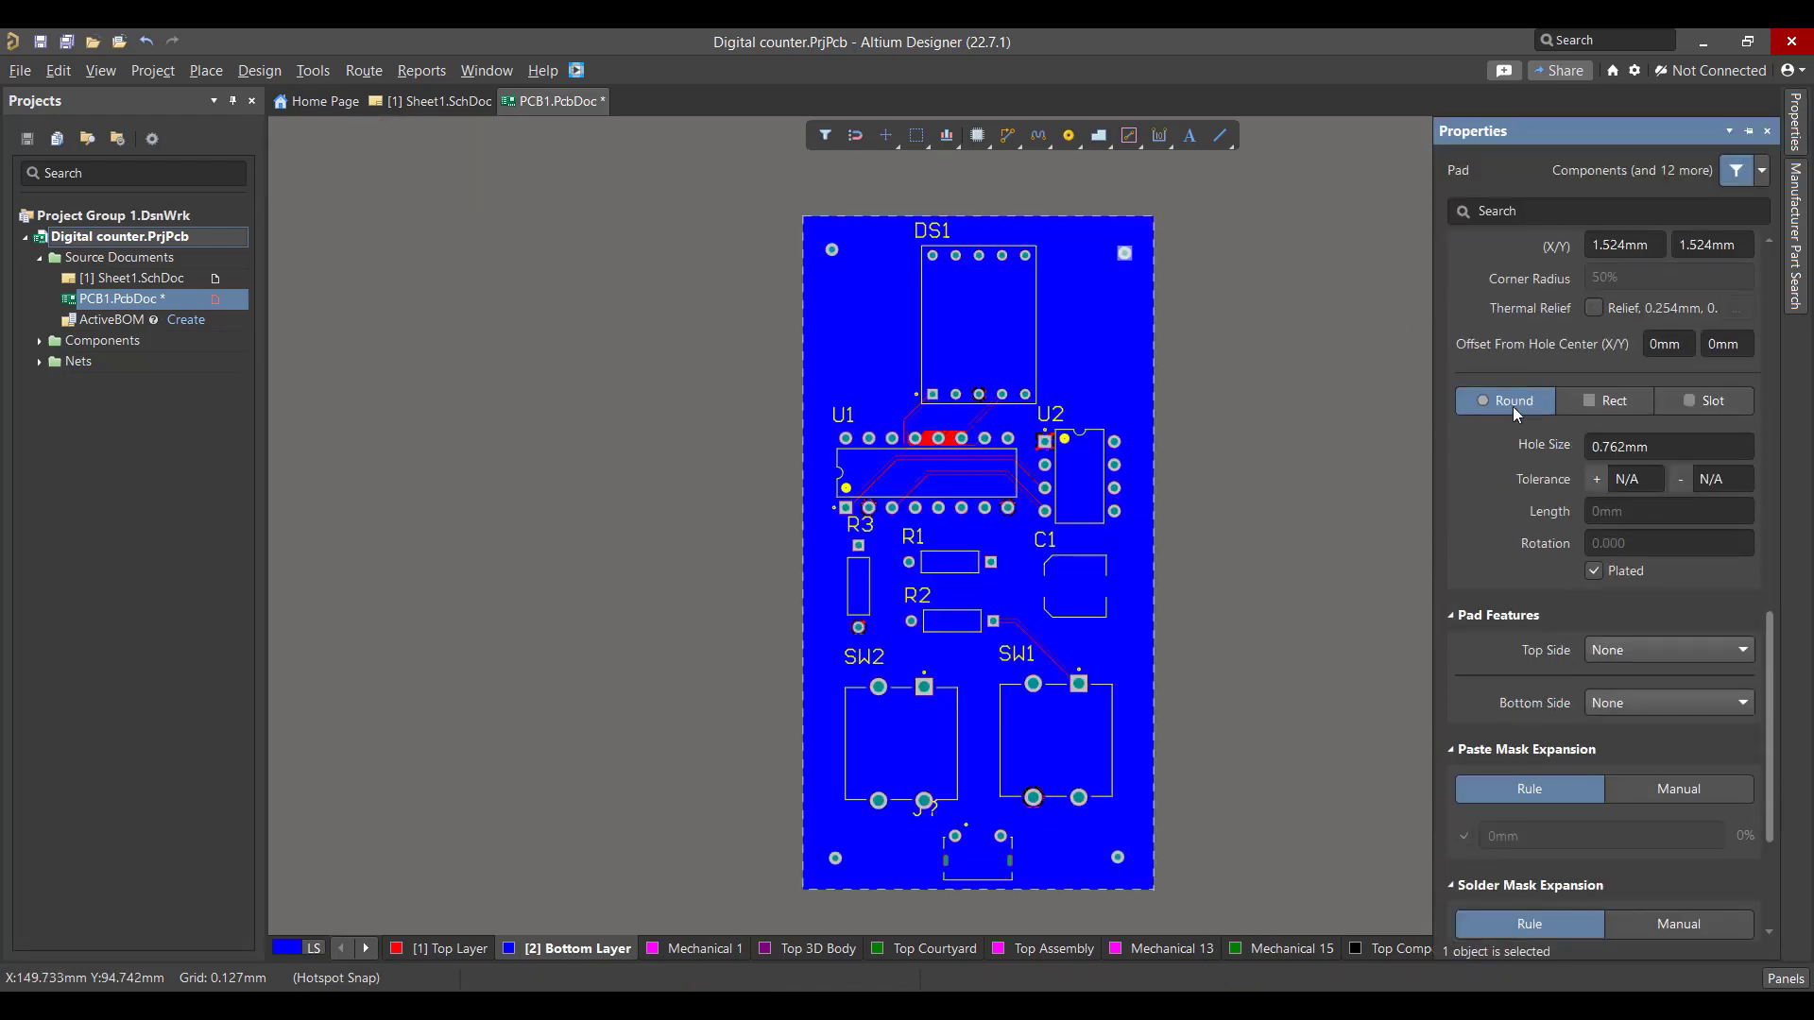
{"action": "scroll", "coordinate": [1582, 404], "scroll_direction": "up", "scroll_amount": 2}
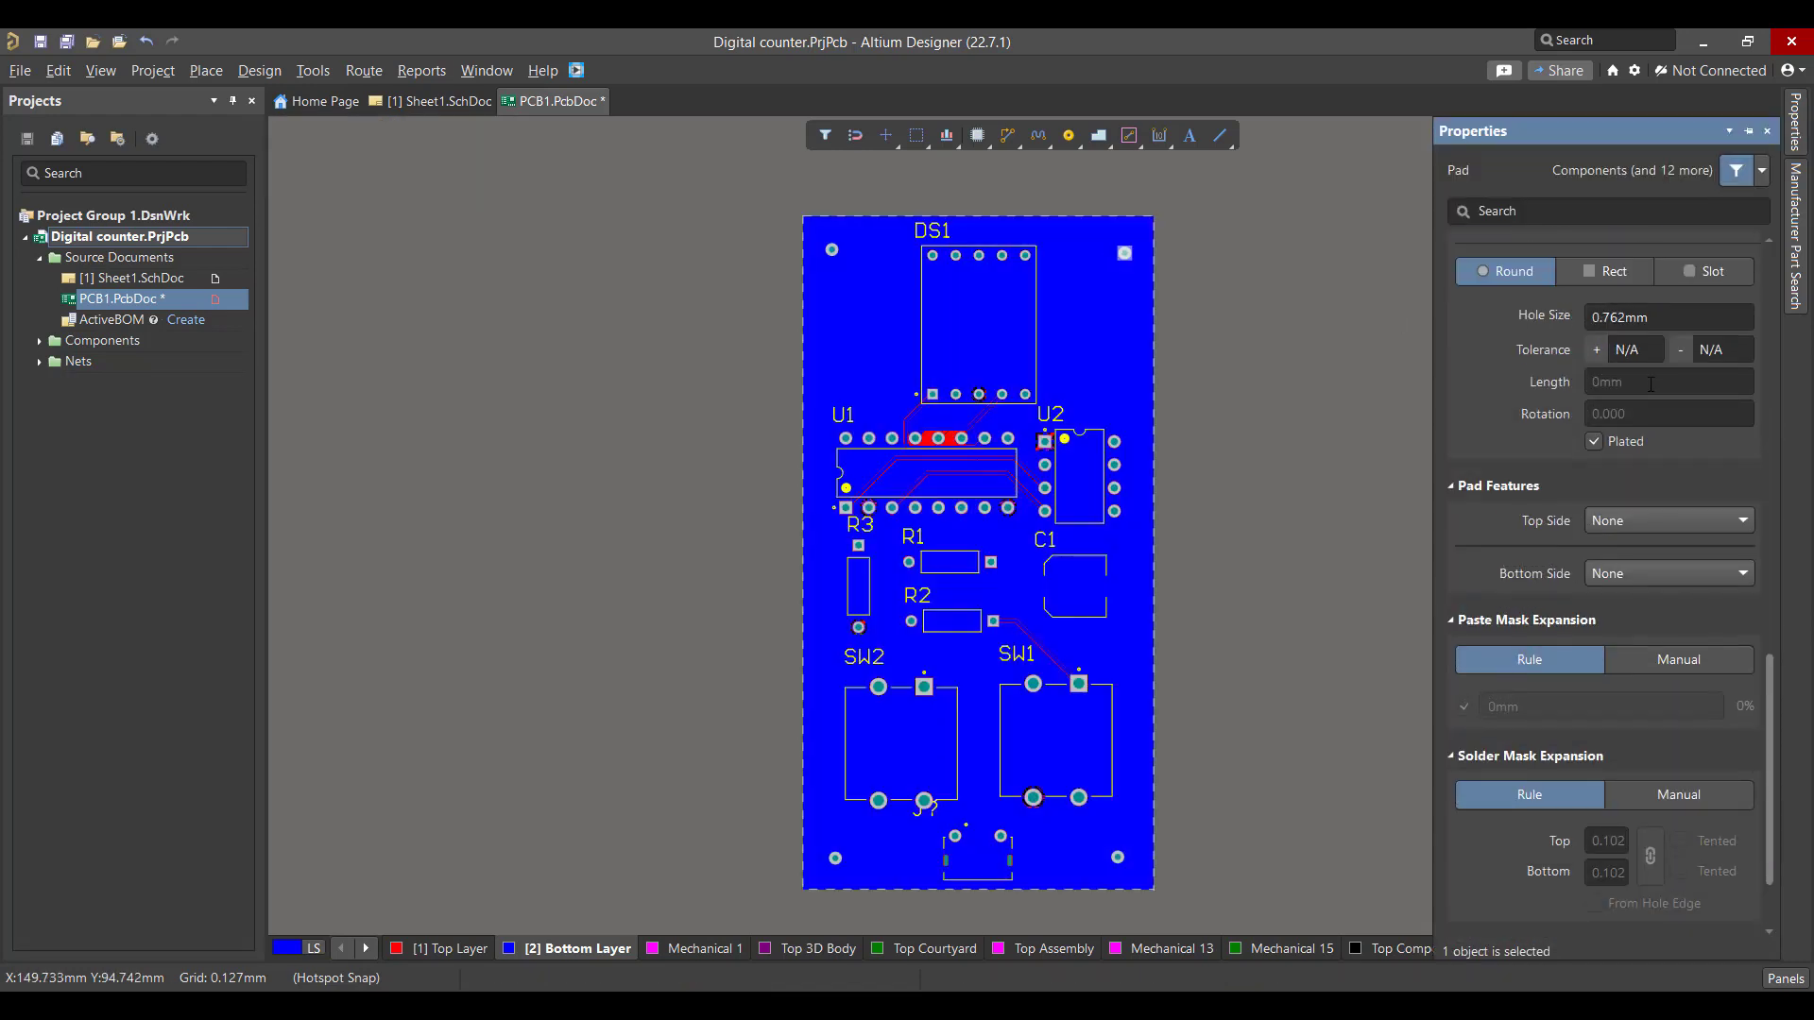
{"action": "scroll", "coordinate": [1606, 407], "scroll_direction": "up", "scroll_amount": 2}
{"action": "left_click", "coordinate": [1595, 430]}
{"action": "double_click", "coordinate": [1620, 427]}
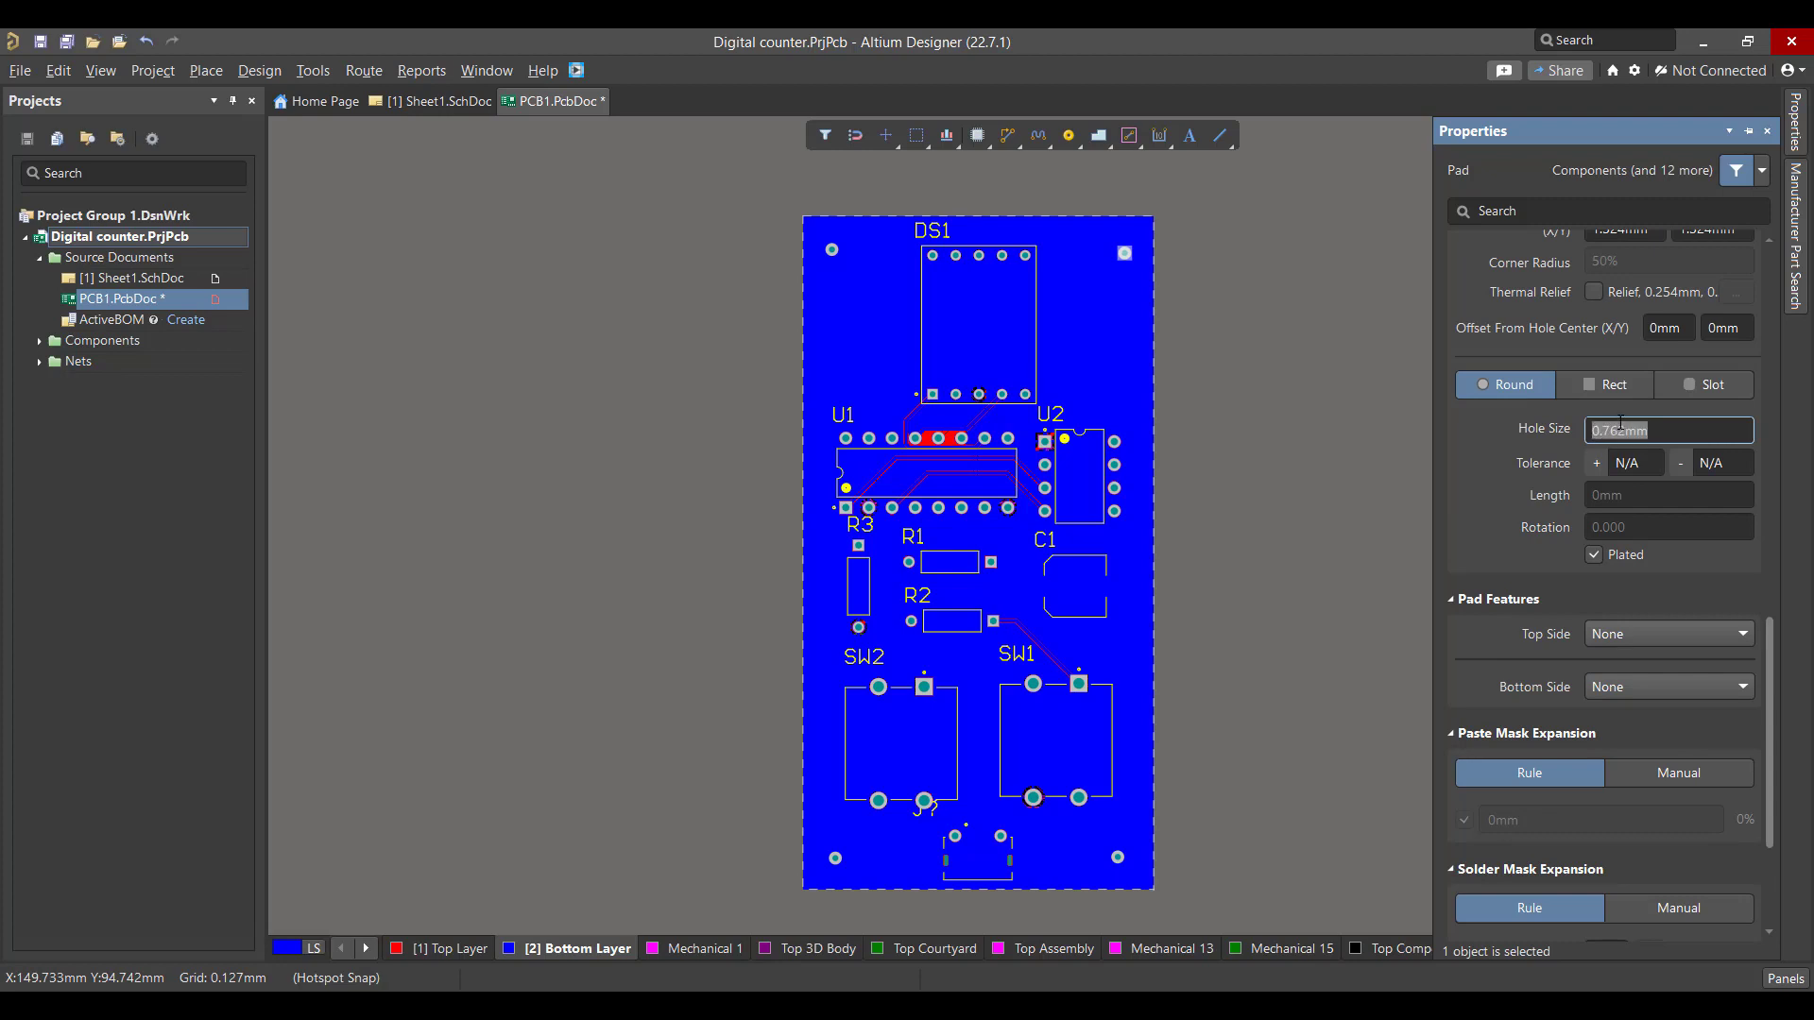
{"action": "type", "text": "4mm"}
{"action": "key", "text": "Return"}
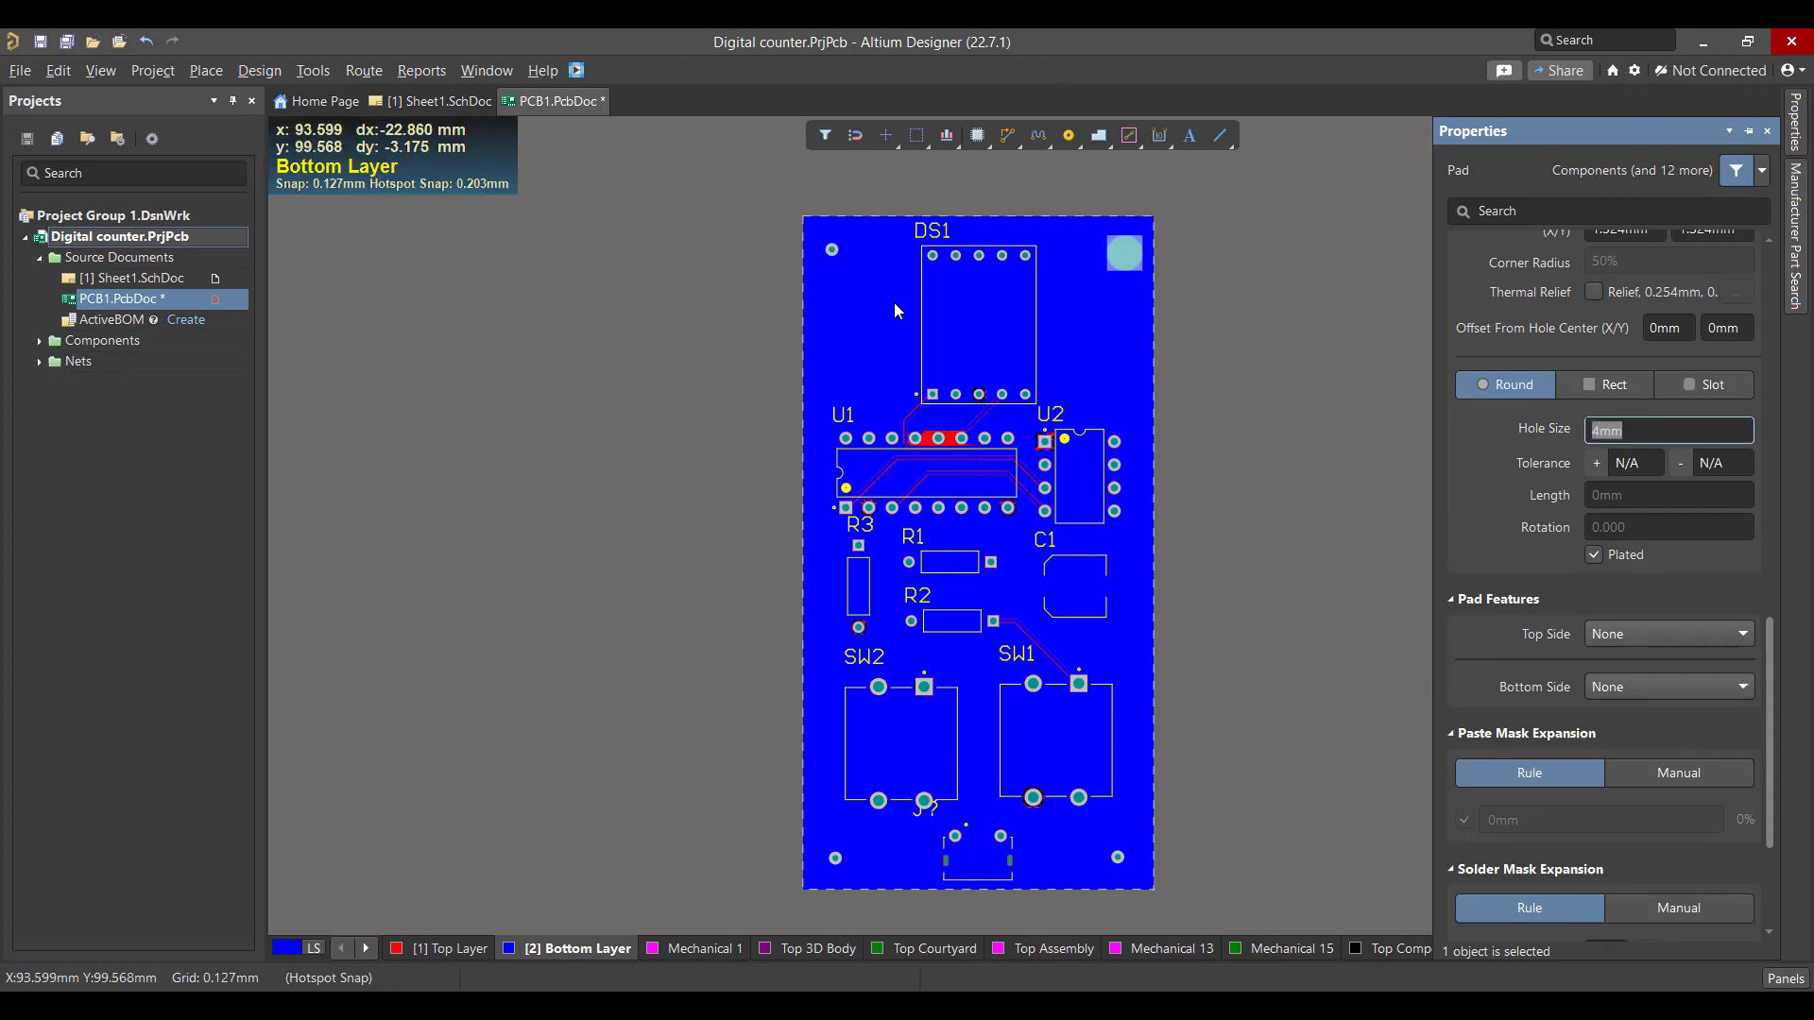
- Set the hole size of the pad near the board's upper-left corner to 4 mm
{"action": "left_click", "coordinate": [832, 250]}
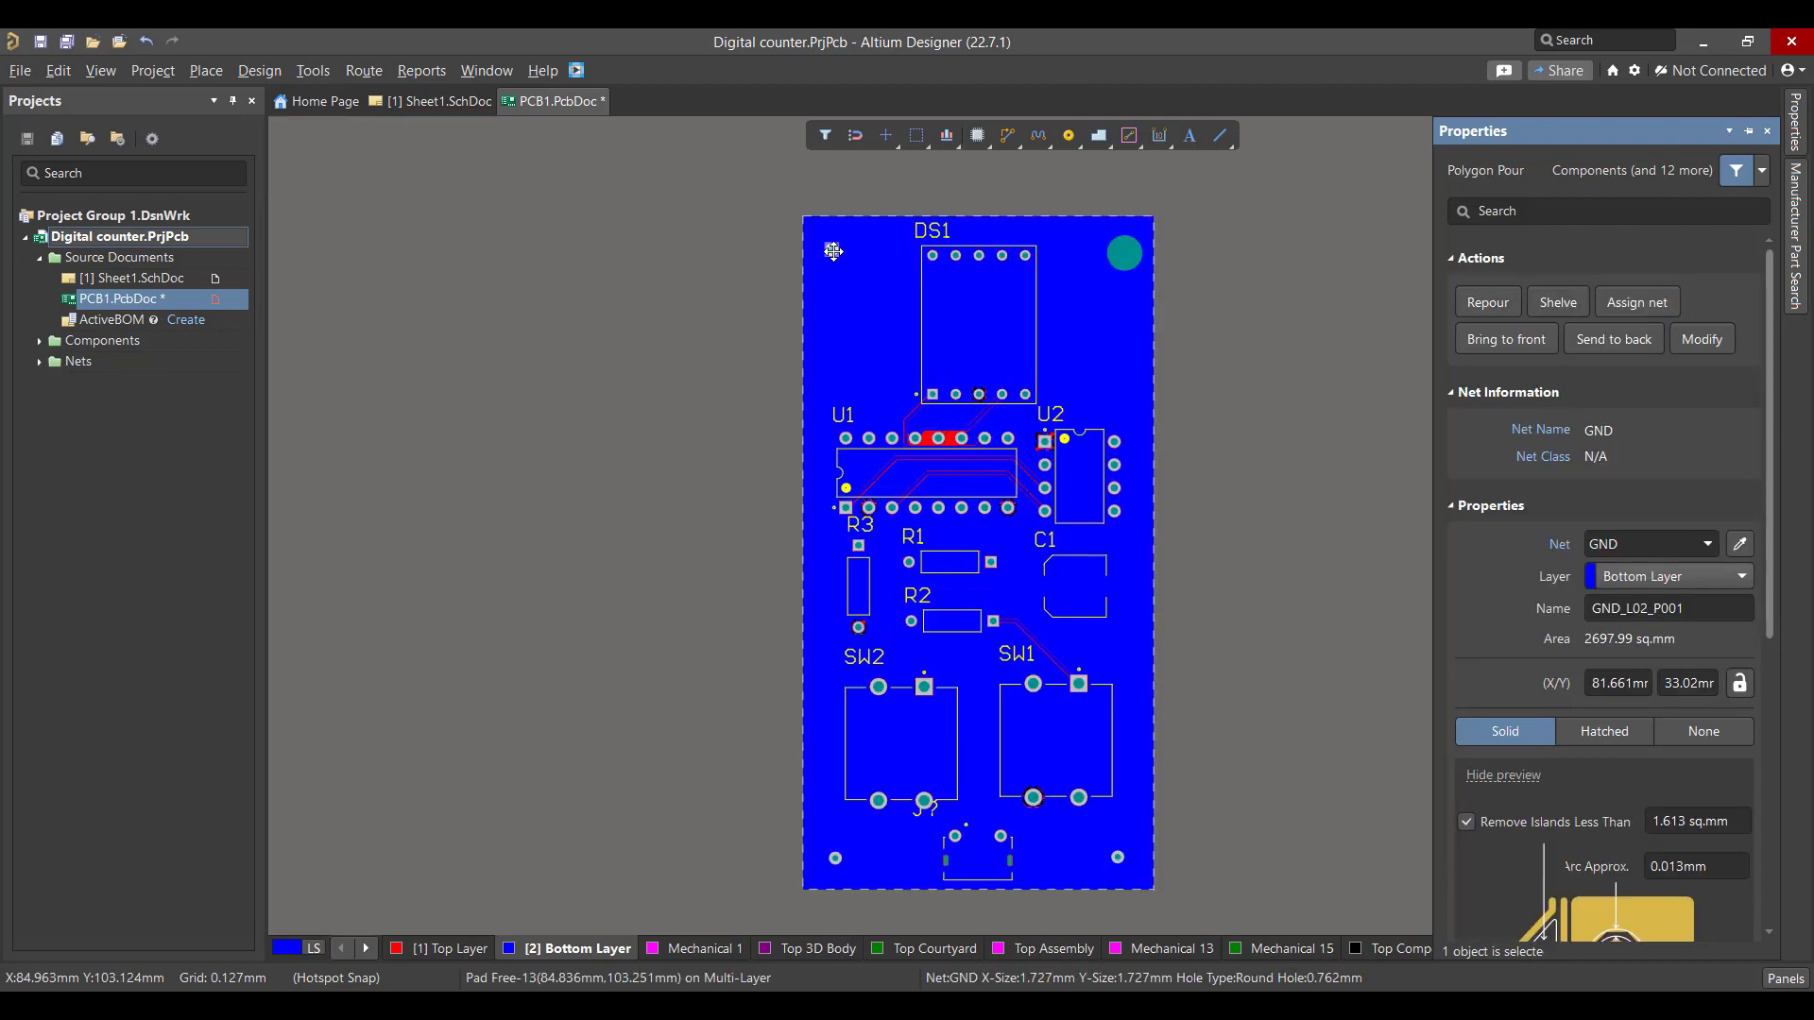
{"action": "scroll", "coordinate": [1519, 400], "scroll_direction": "down", "scroll_amount": 3}
{"action": "scroll", "coordinate": [1519, 400], "scroll_direction": "down", "scroll_amount": 3}
{"action": "scroll", "coordinate": [1652, 570], "scroll_direction": "down", "scroll_amount": 4}
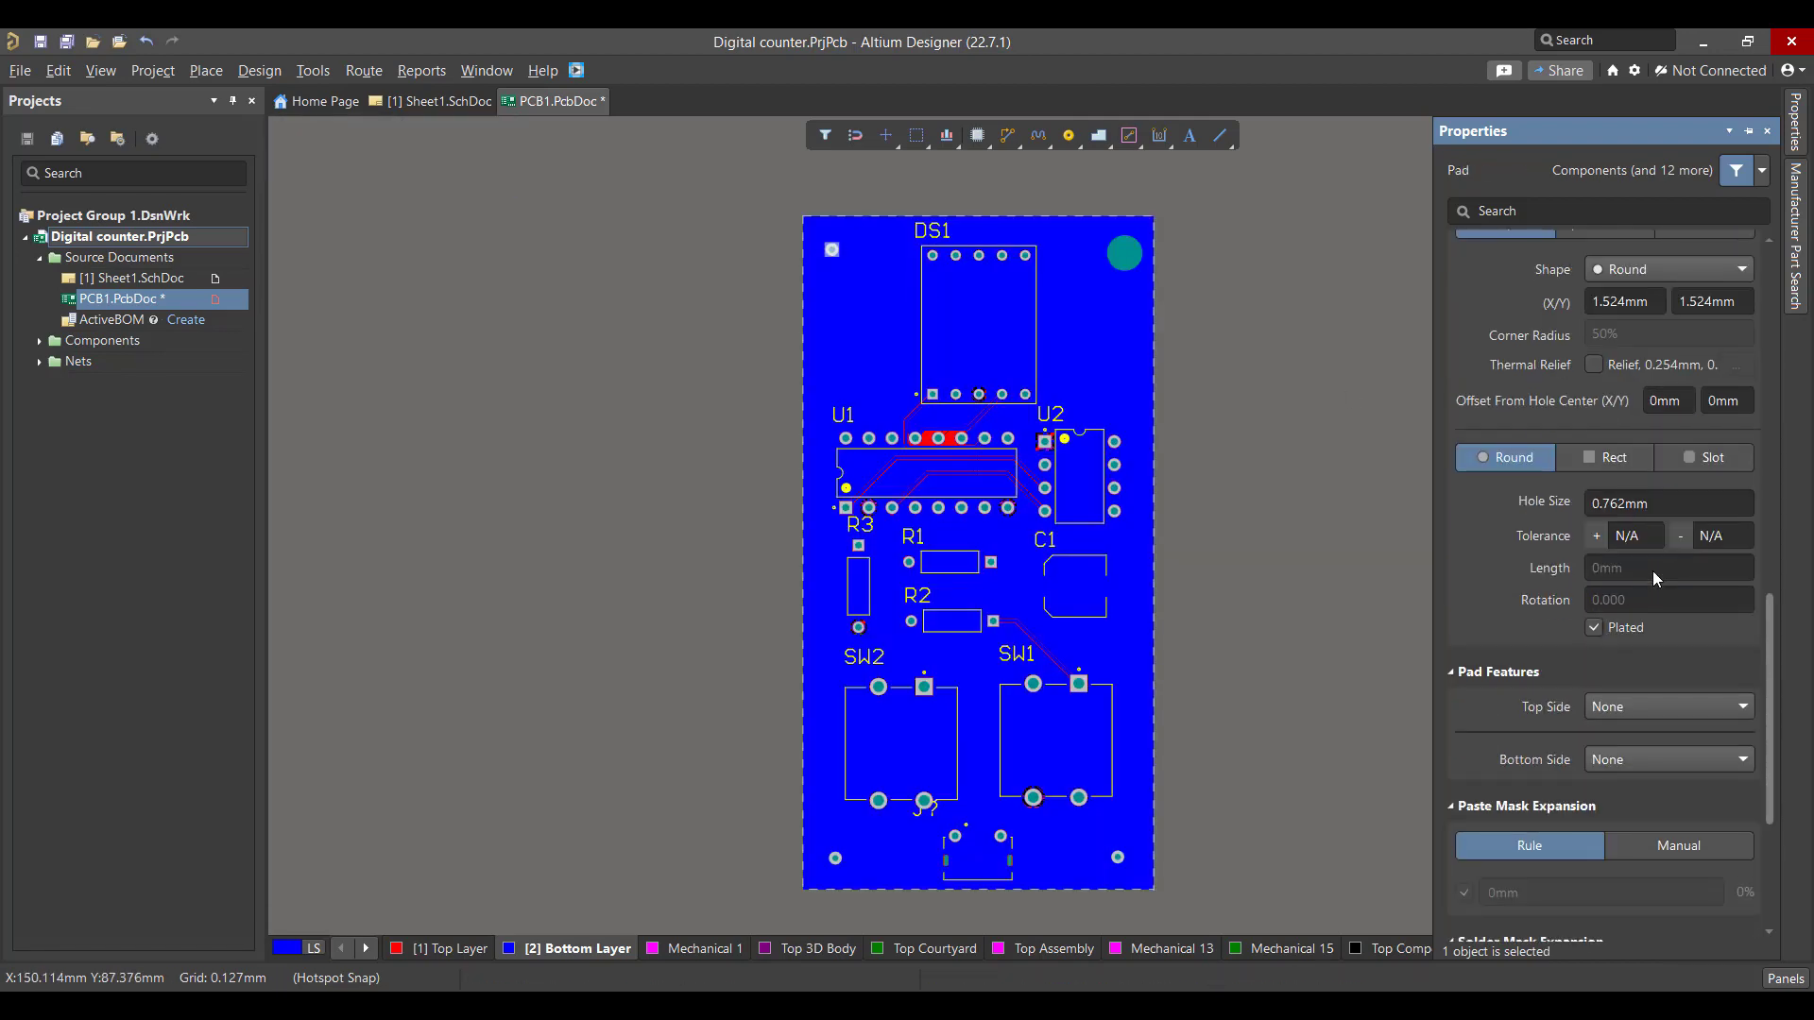
{"action": "scroll", "coordinate": [1653, 579], "scroll_direction": "up", "scroll_amount": 3}
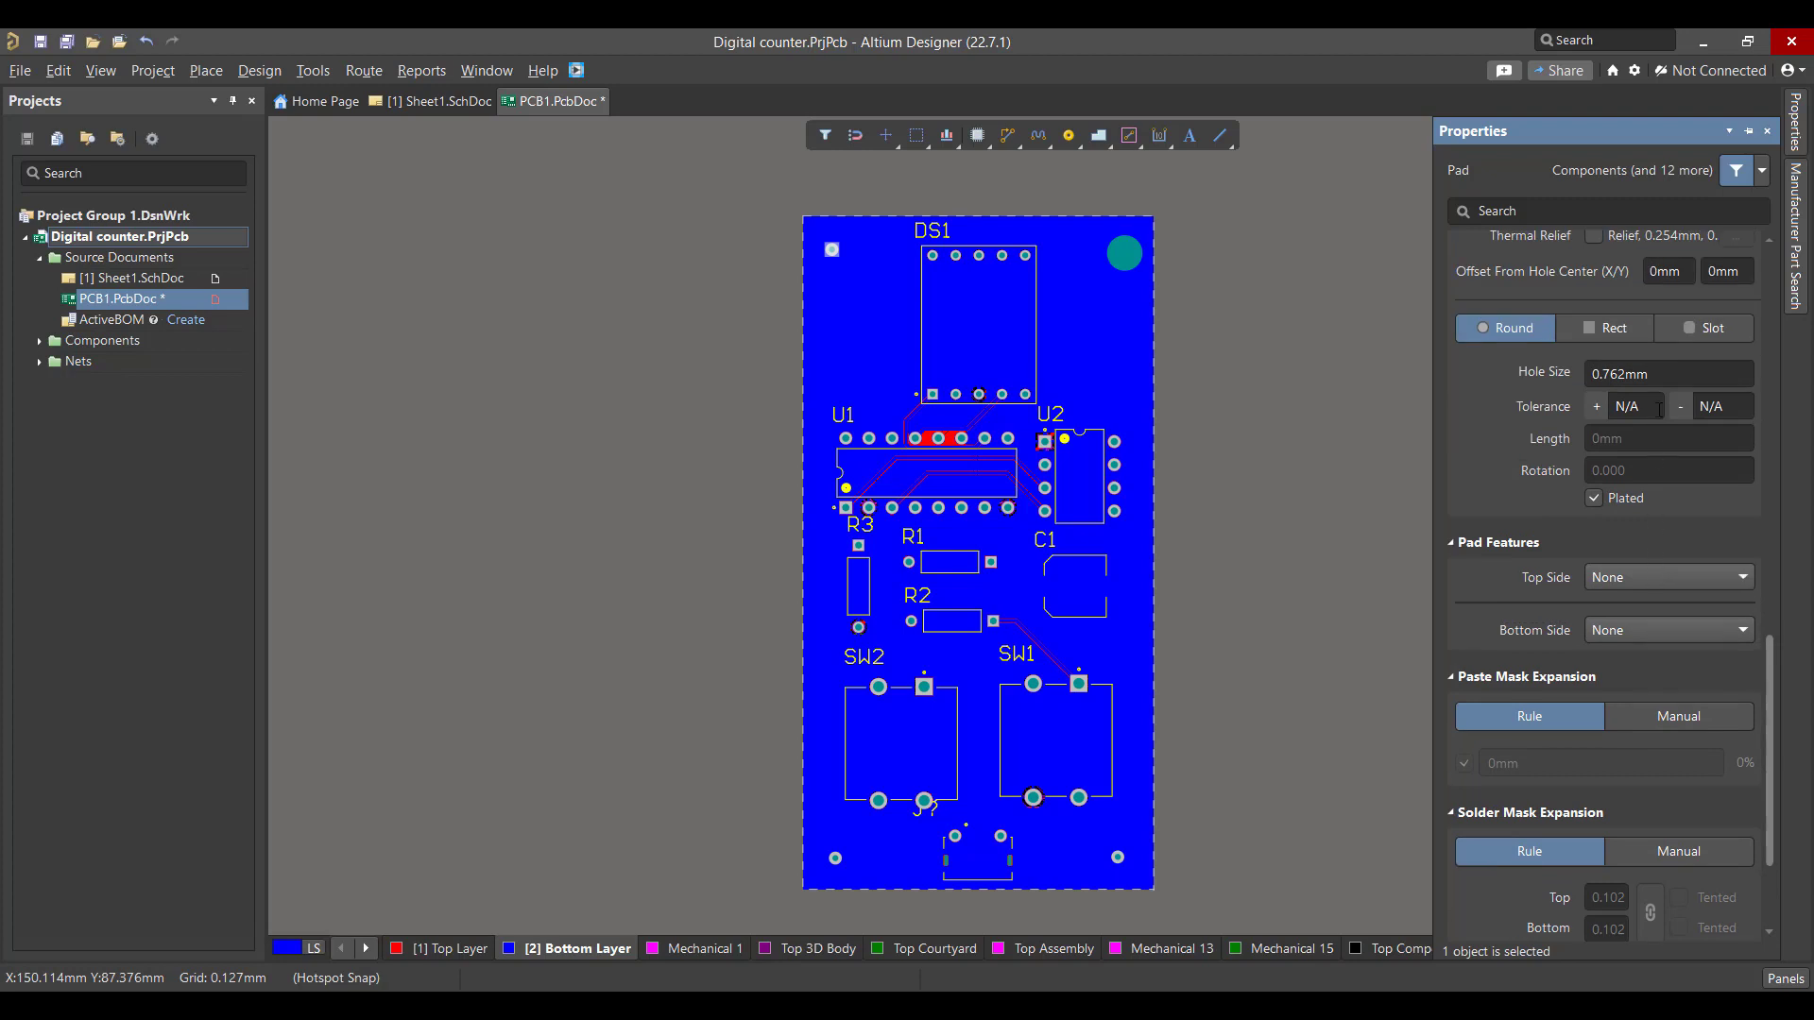
{"action": "left_click", "coordinate": [1657, 370]}
{"action": "double_click", "coordinate": [1620, 371]}
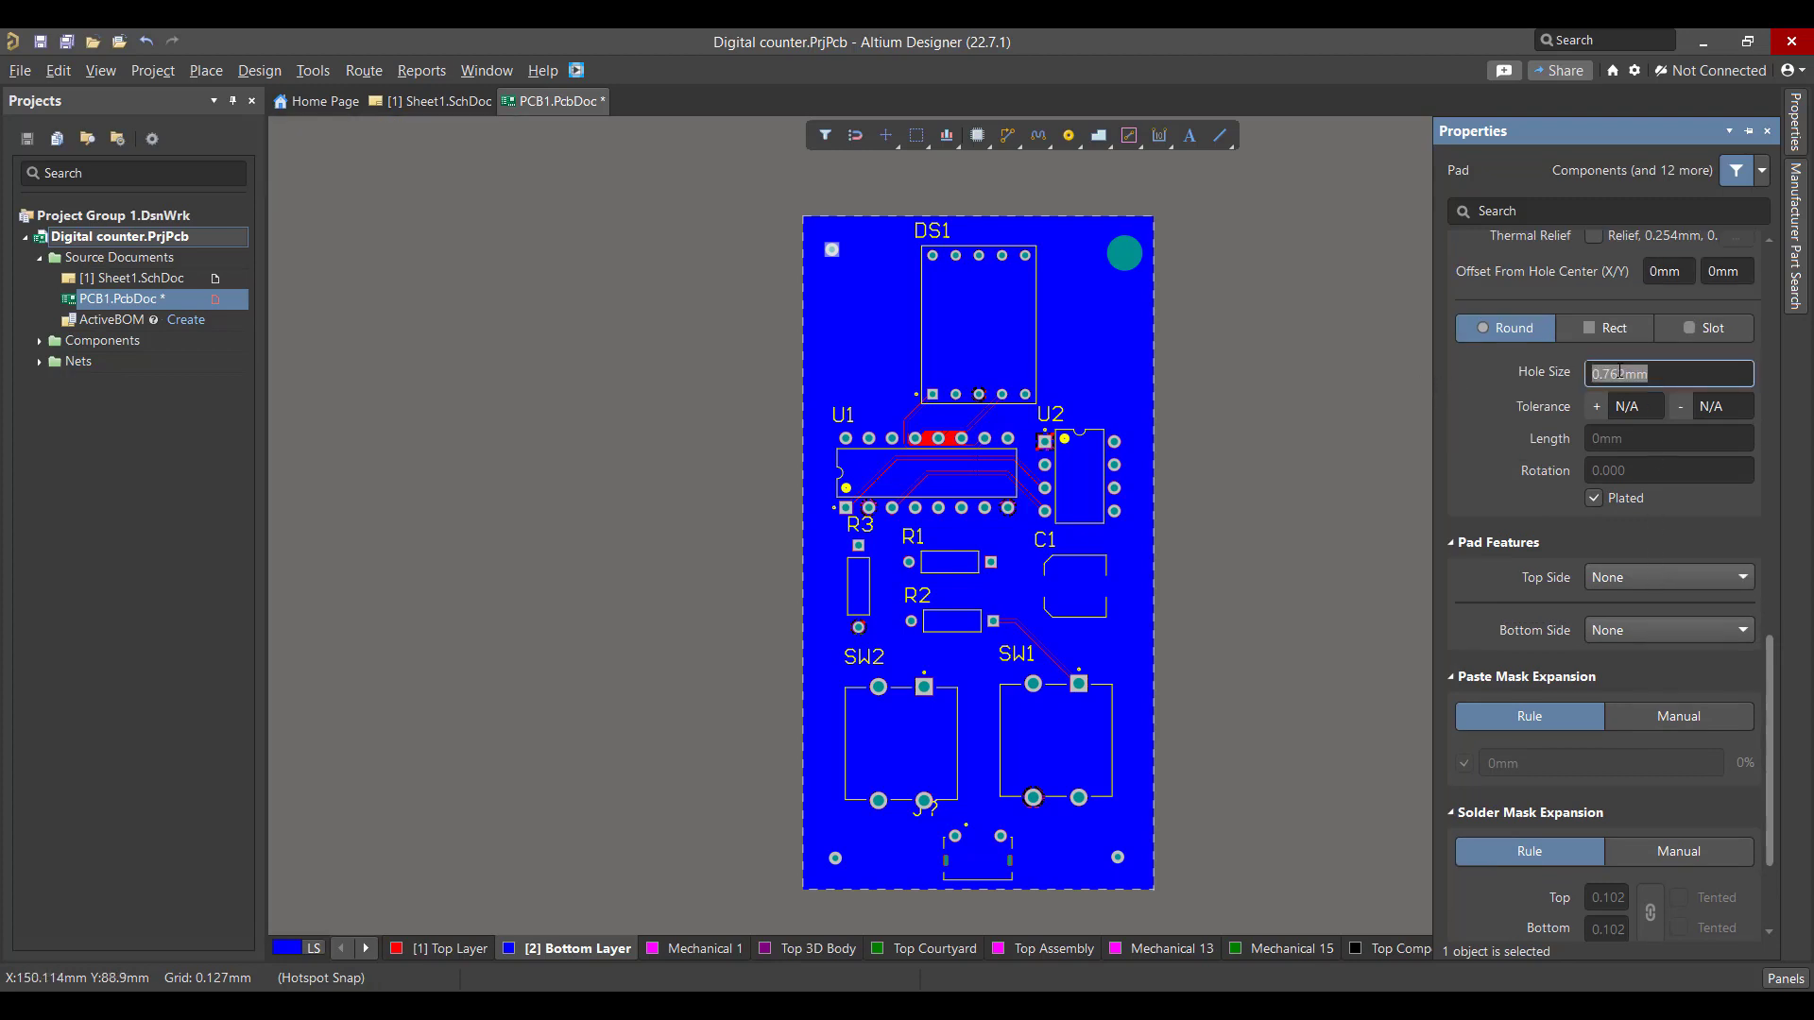
{"action": "type", "text": "4"}
{"action": "key", "text": "Return"}
- Set the hole size of the pad near the board's lower-right corner to 4 mm
{"action": "left_click", "coordinate": [1118, 857]}
{"action": "scroll", "coordinate": [1589, 401], "scroll_direction": "down", "scroll_amount": 8}
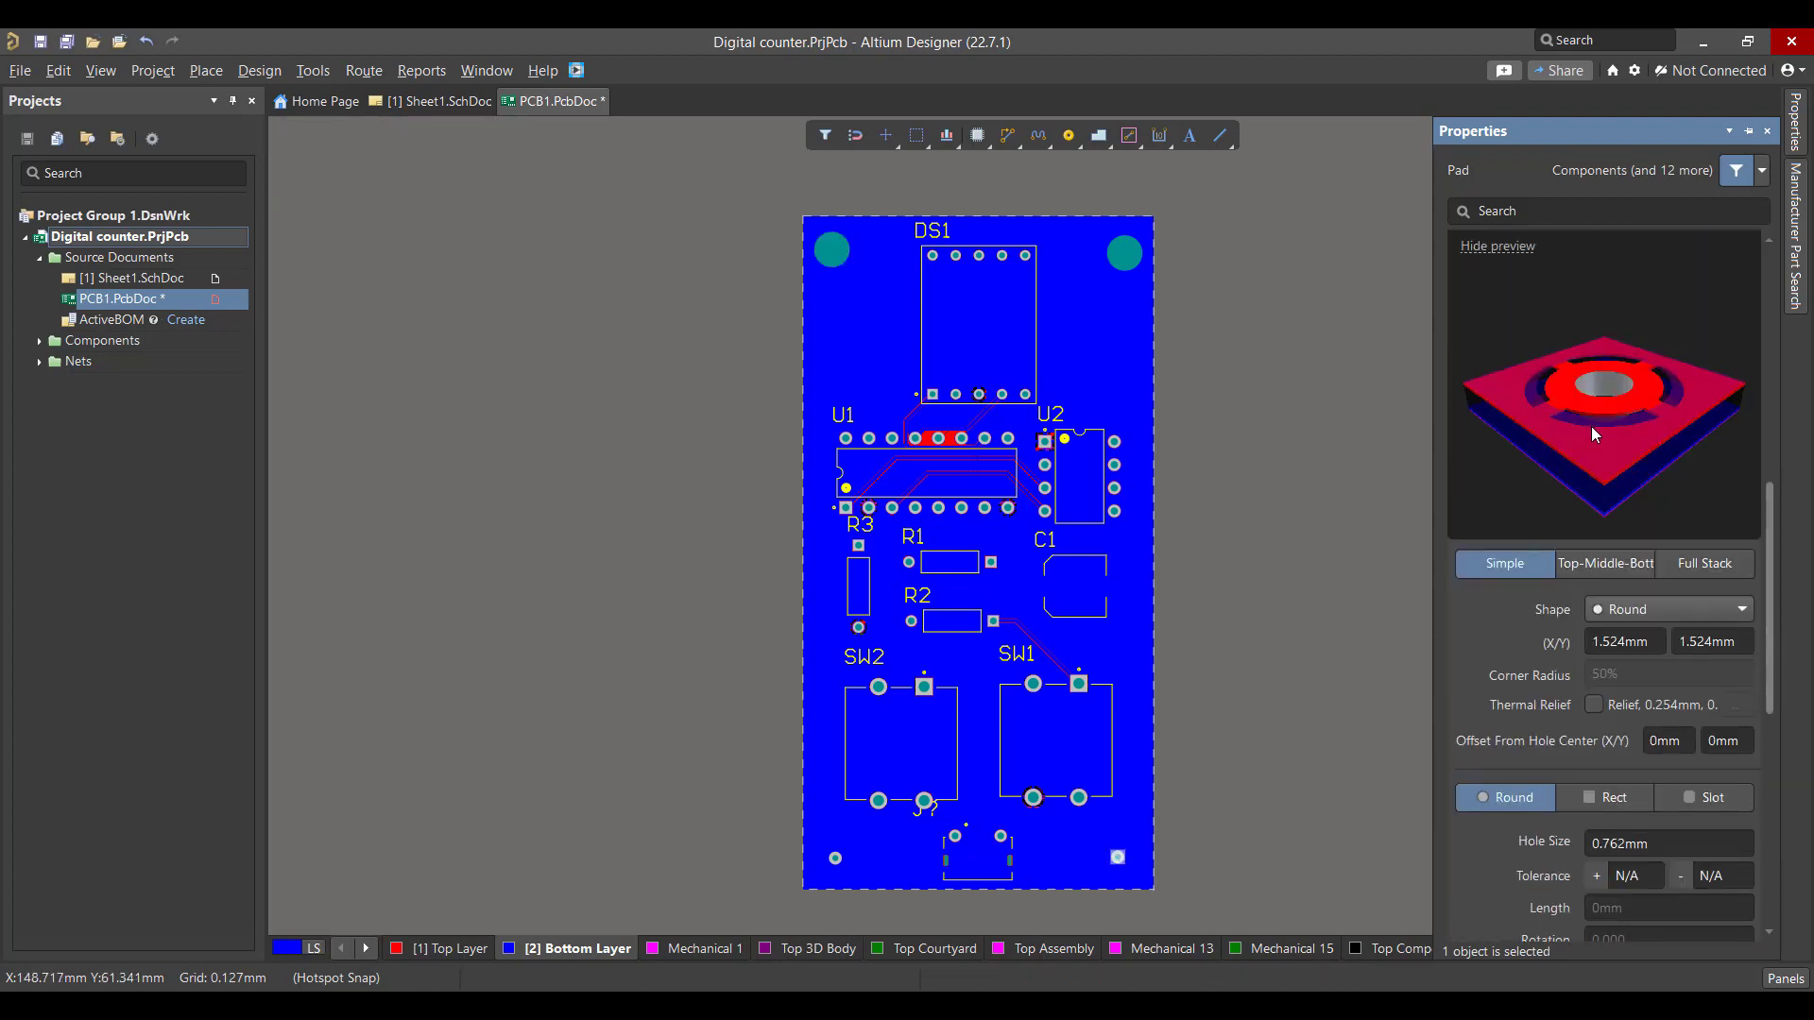
{"action": "scroll", "coordinate": [1661, 368], "scroll_direction": "down", "scroll_amount": 5}
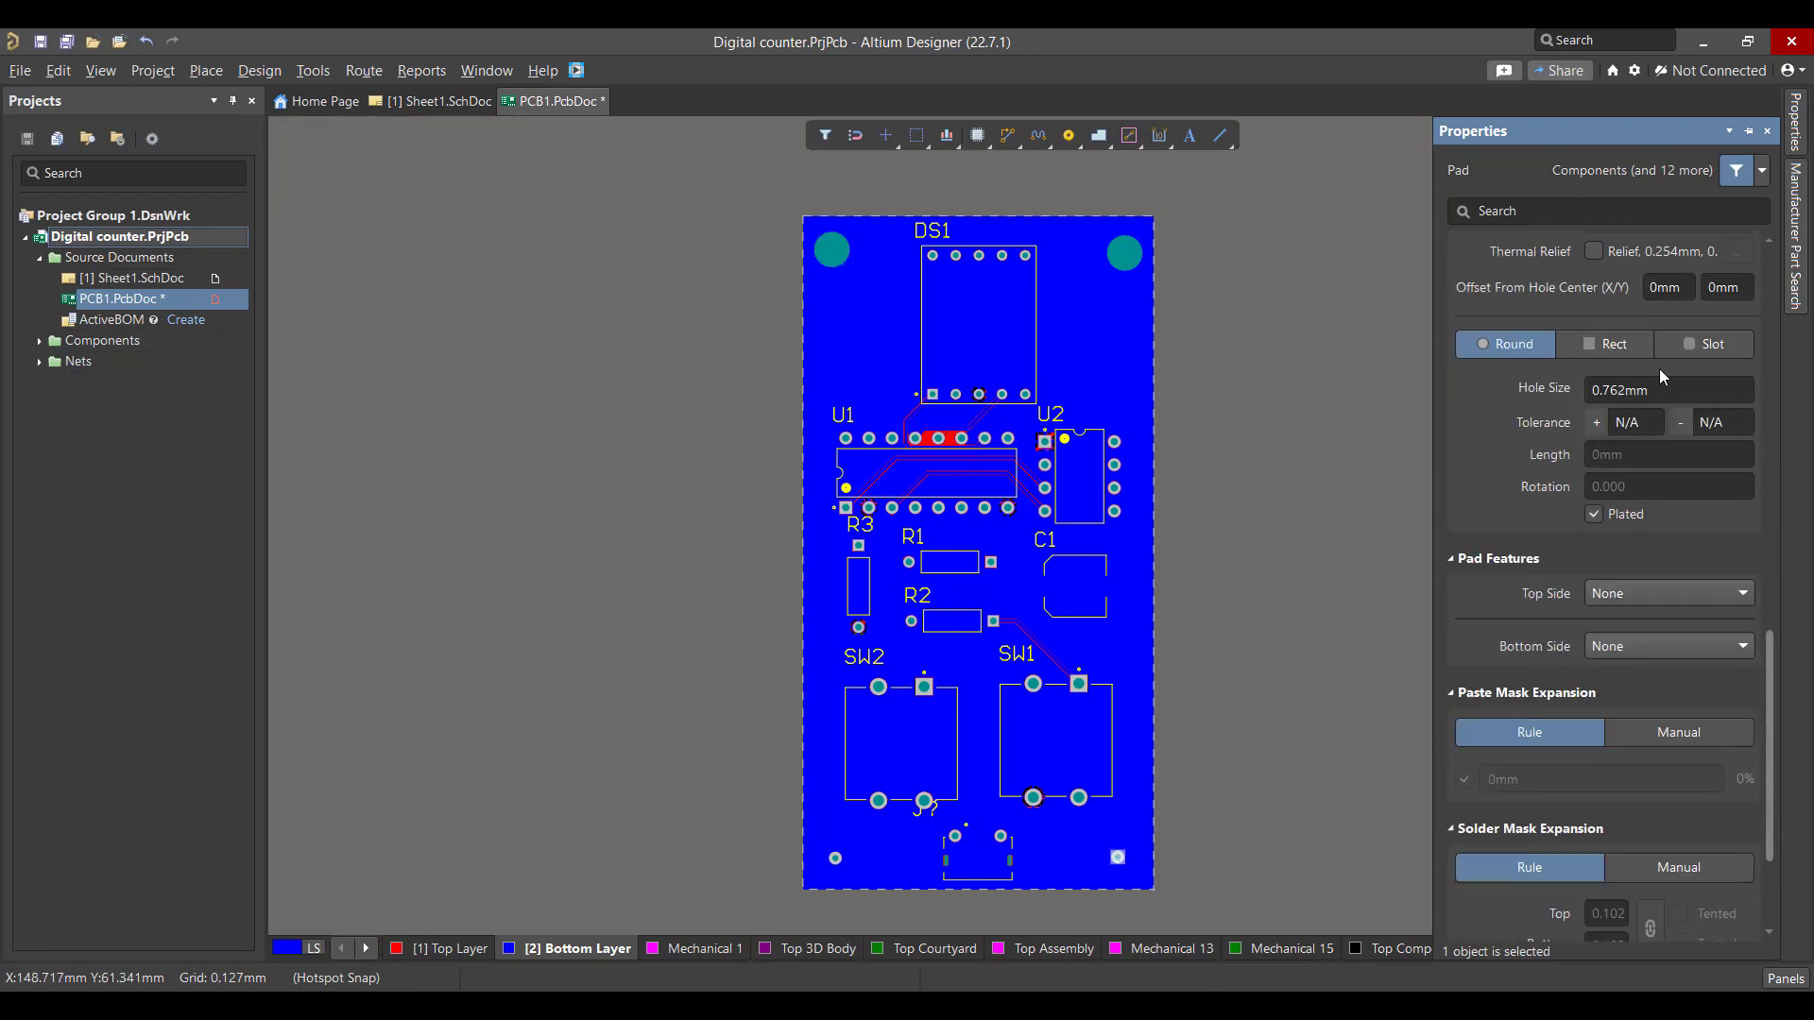
{"action": "scroll", "coordinate": [1659, 369], "scroll_direction": "up", "scroll_amount": 10}
{"action": "scroll", "coordinate": [1659, 369], "scroll_direction": "up", "scroll_amount": 5}
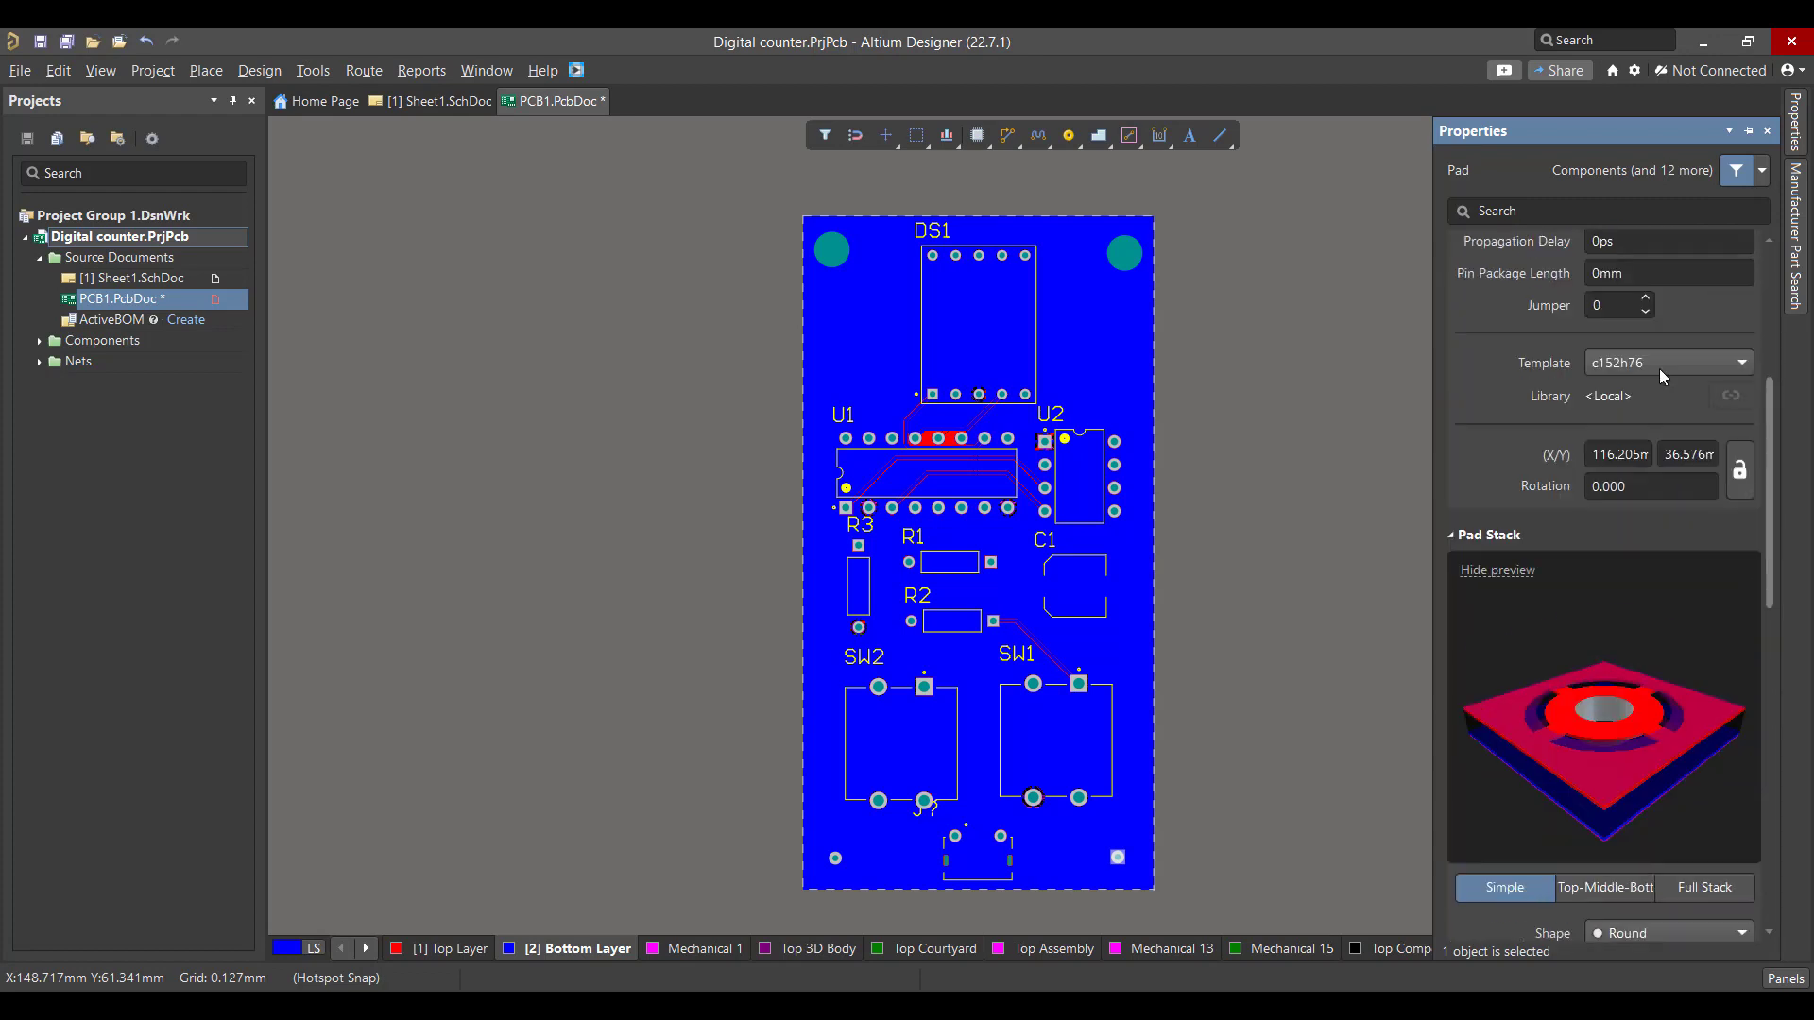
{"action": "scroll", "coordinate": [1657, 371], "scroll_direction": "up", "scroll_amount": 3}
{"action": "scroll", "coordinate": [1657, 372], "scroll_direction": "down", "scroll_amount": 9}
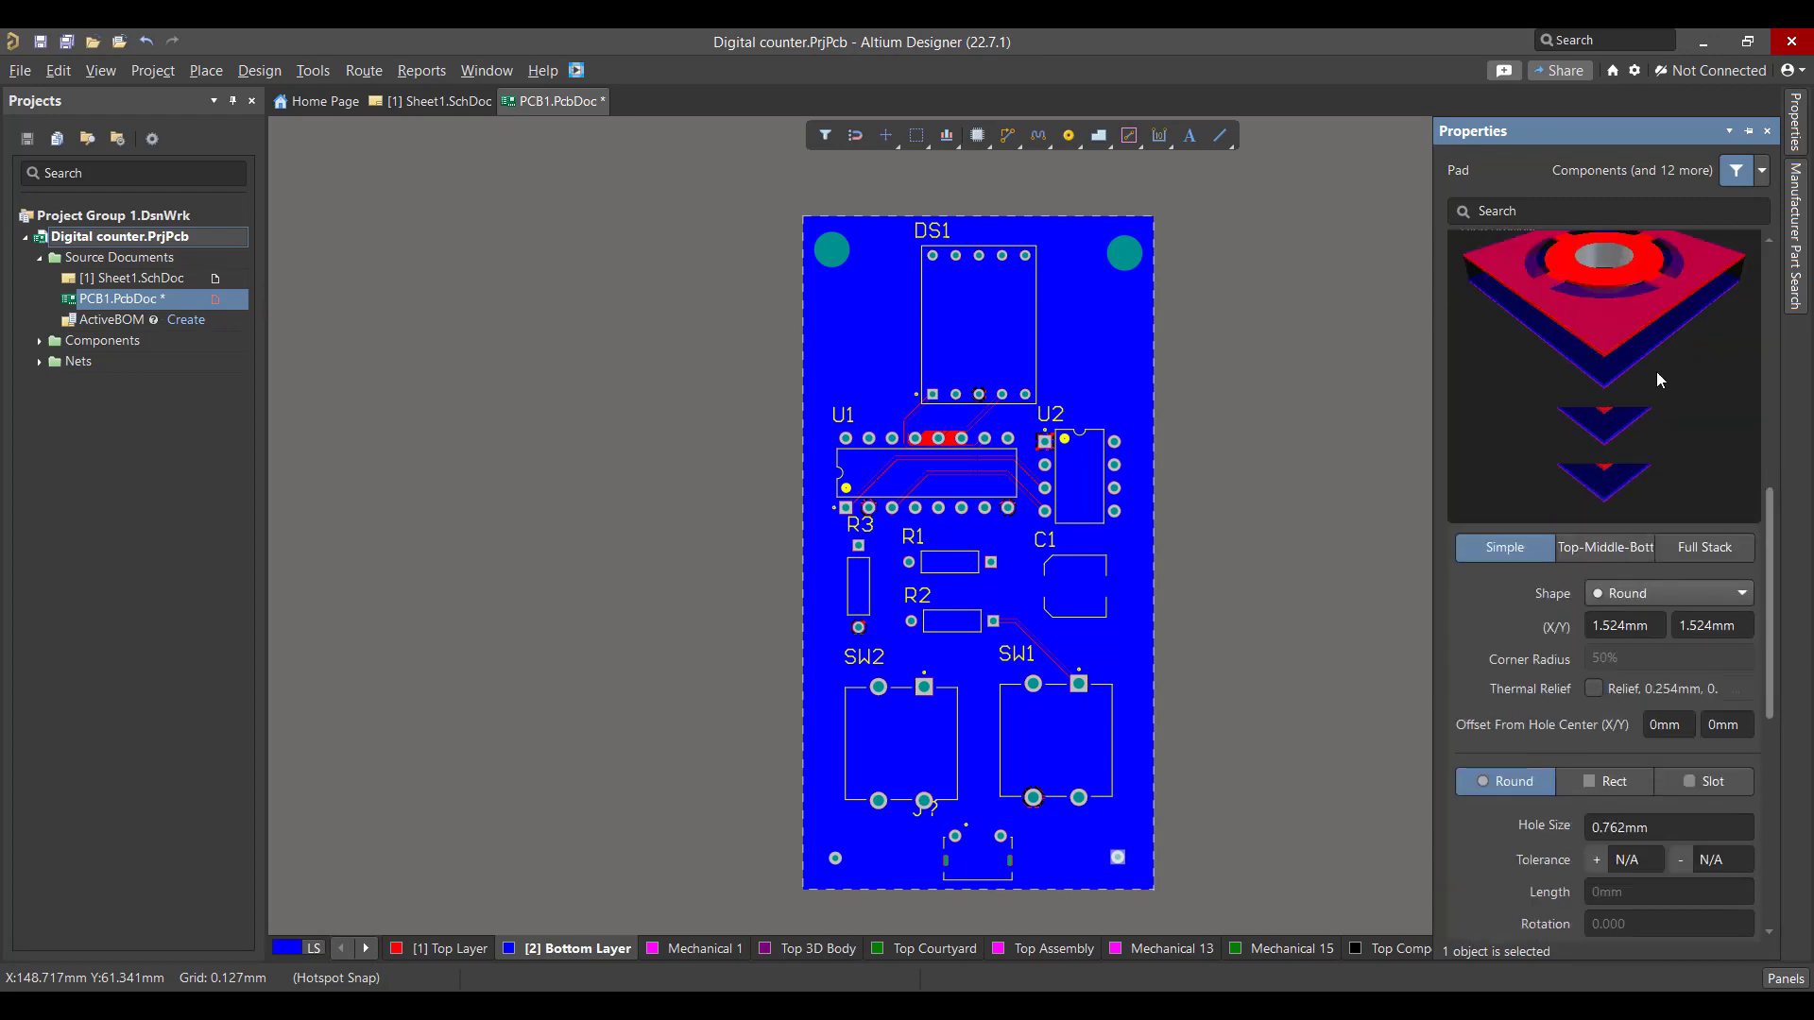
{"action": "left_click", "coordinate": [1682, 542]}
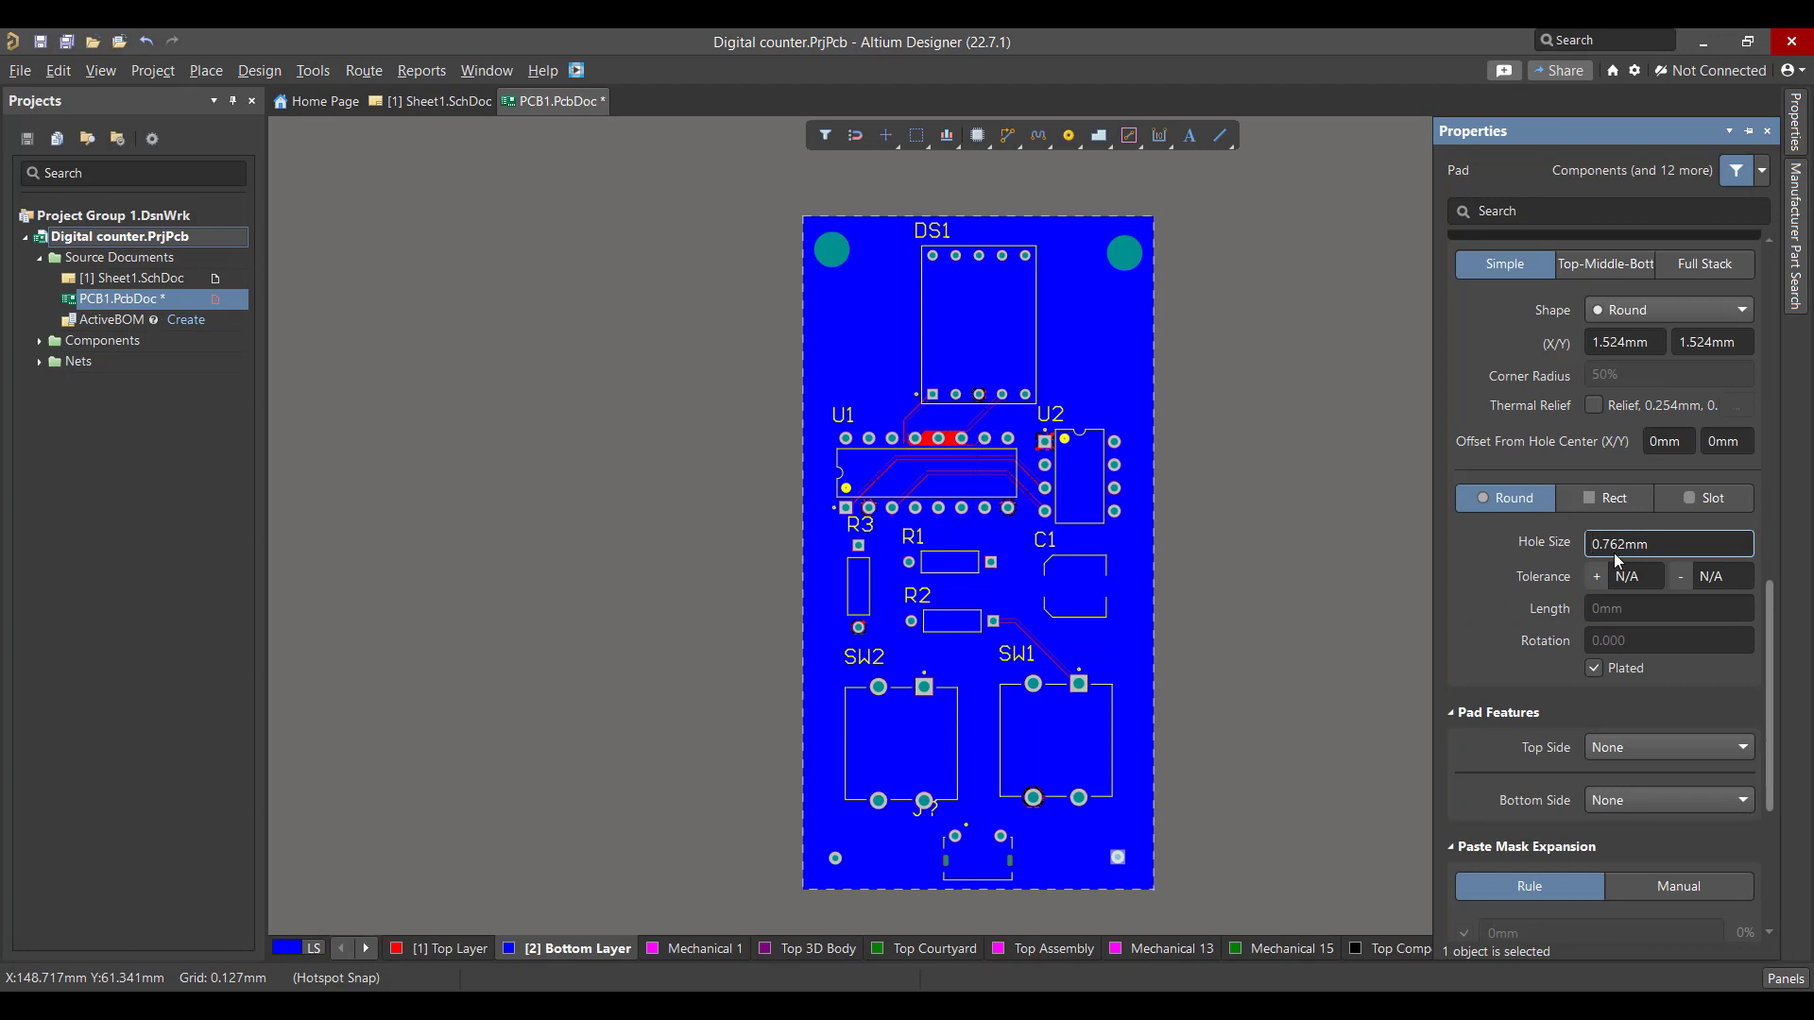
{"action": "type", "text": "4mm"}
{"action": "key", "text": "Return"}
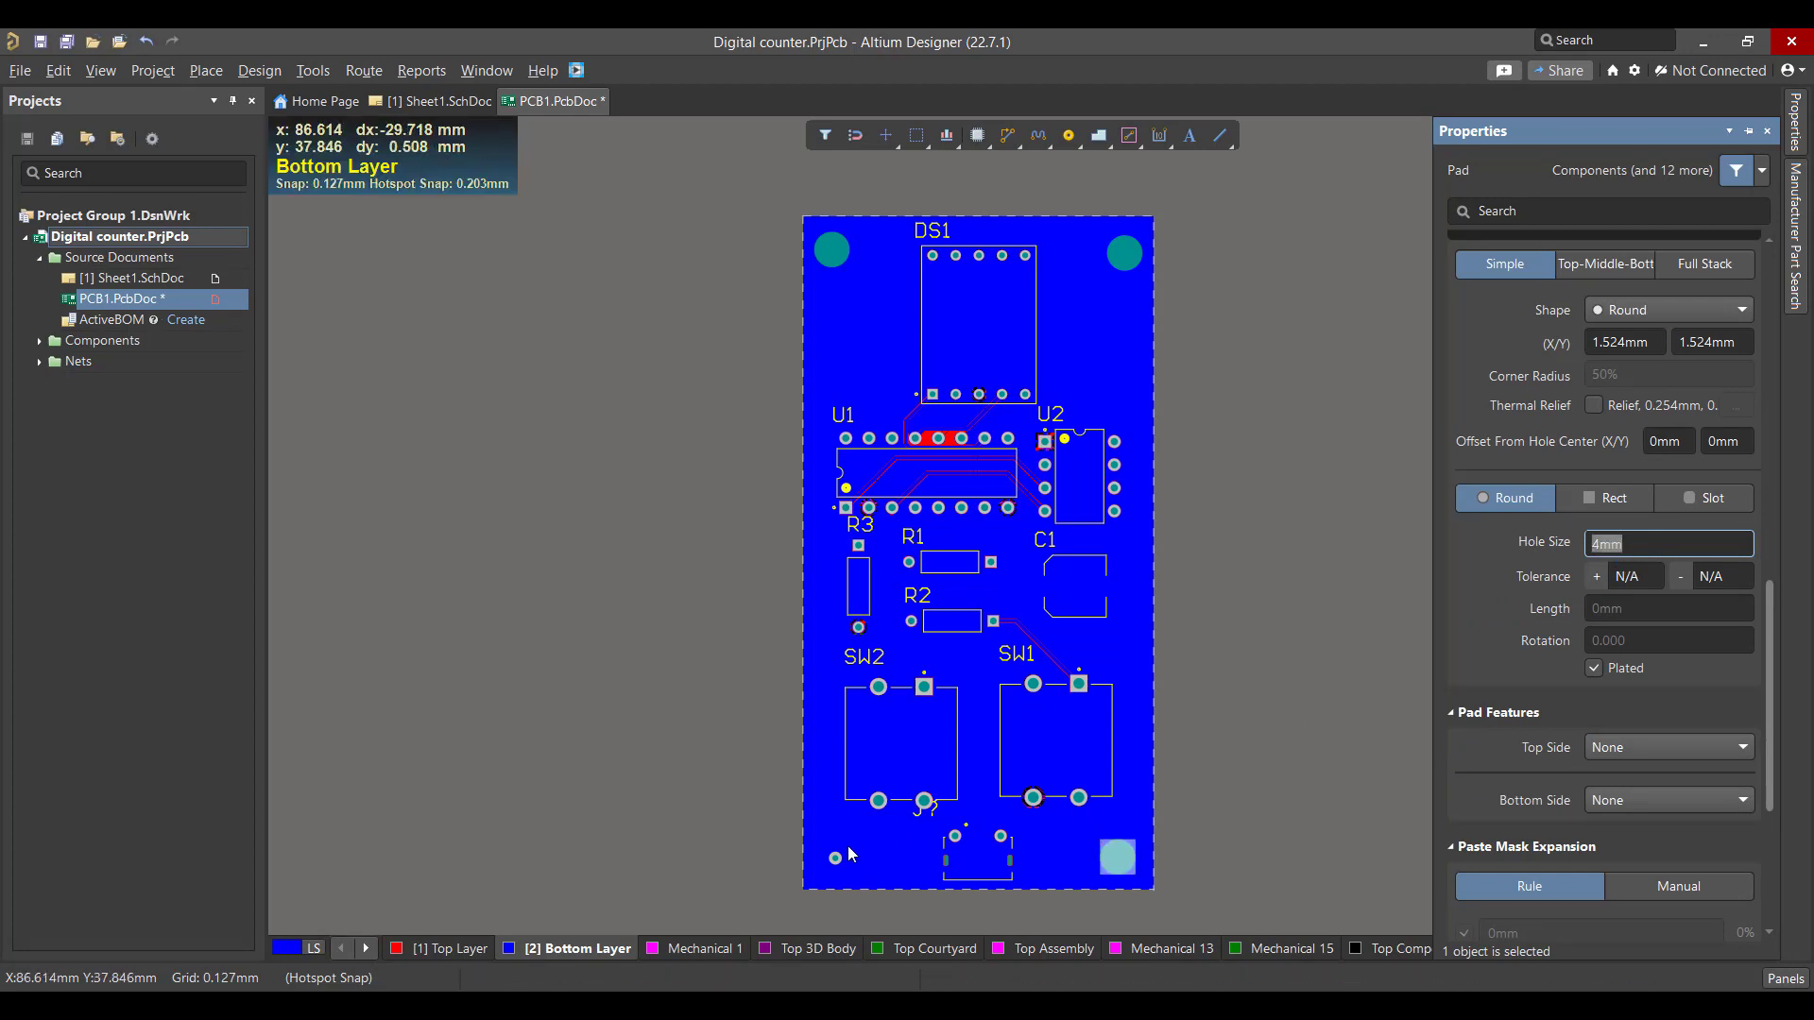
- Set the hole size of the pad near the board's lower-left corner to 4 mm
{"action": "scroll", "coordinate": [1561, 524], "scroll_direction": "down", "scroll_amount": 10}
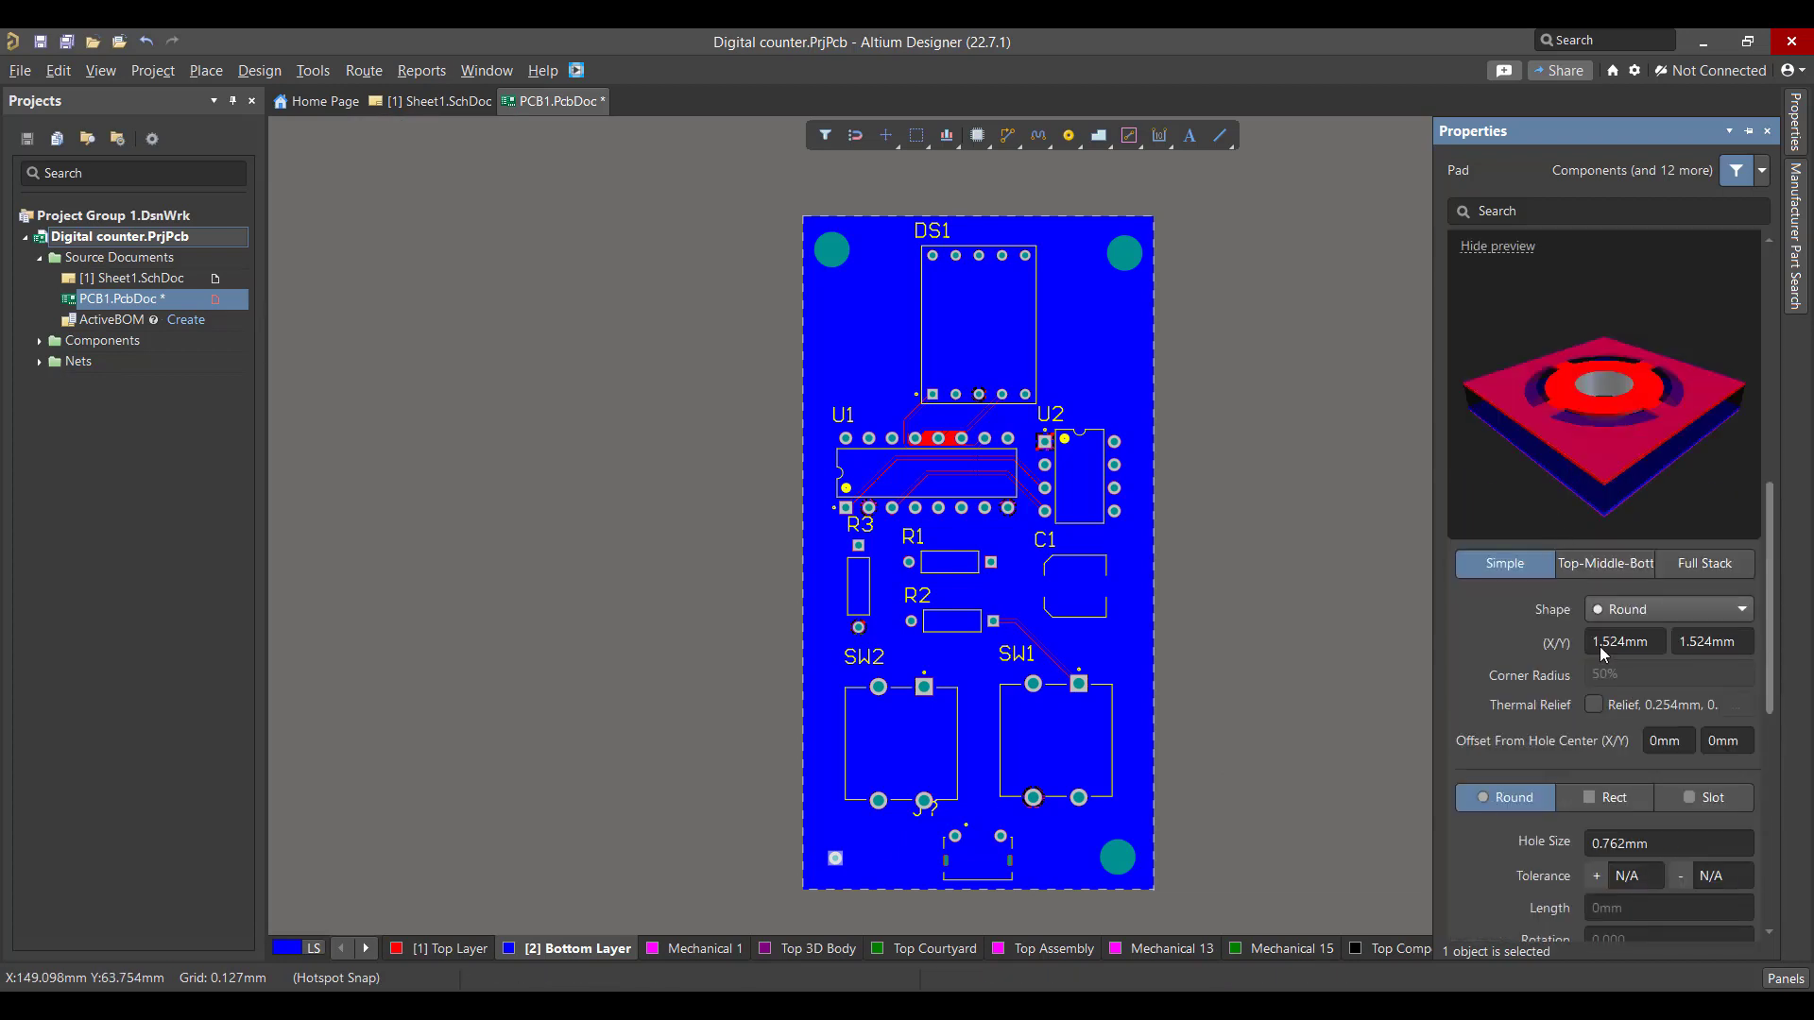
{"action": "left_click", "coordinate": [1626, 674]}
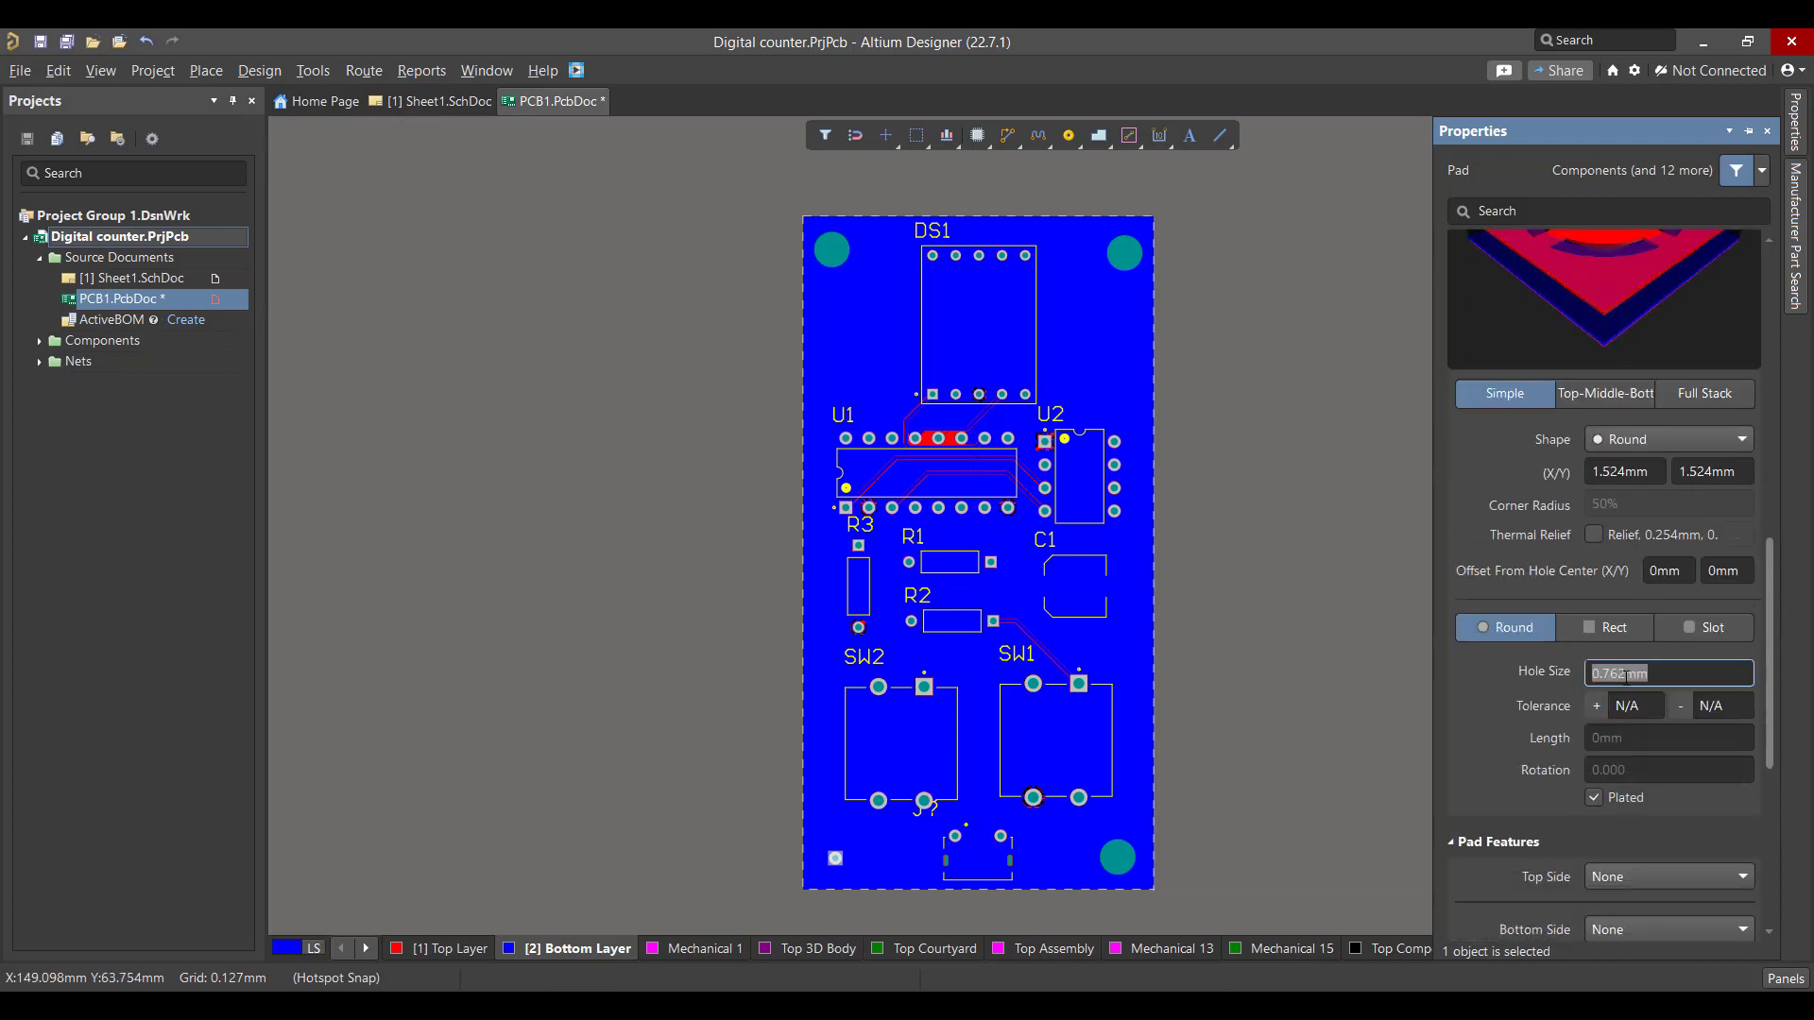
{"action": "type", "text": "4mm"}
{"action": "key", "text": "Return"}
{"action": "left_click", "coordinate": [1412, 624]}
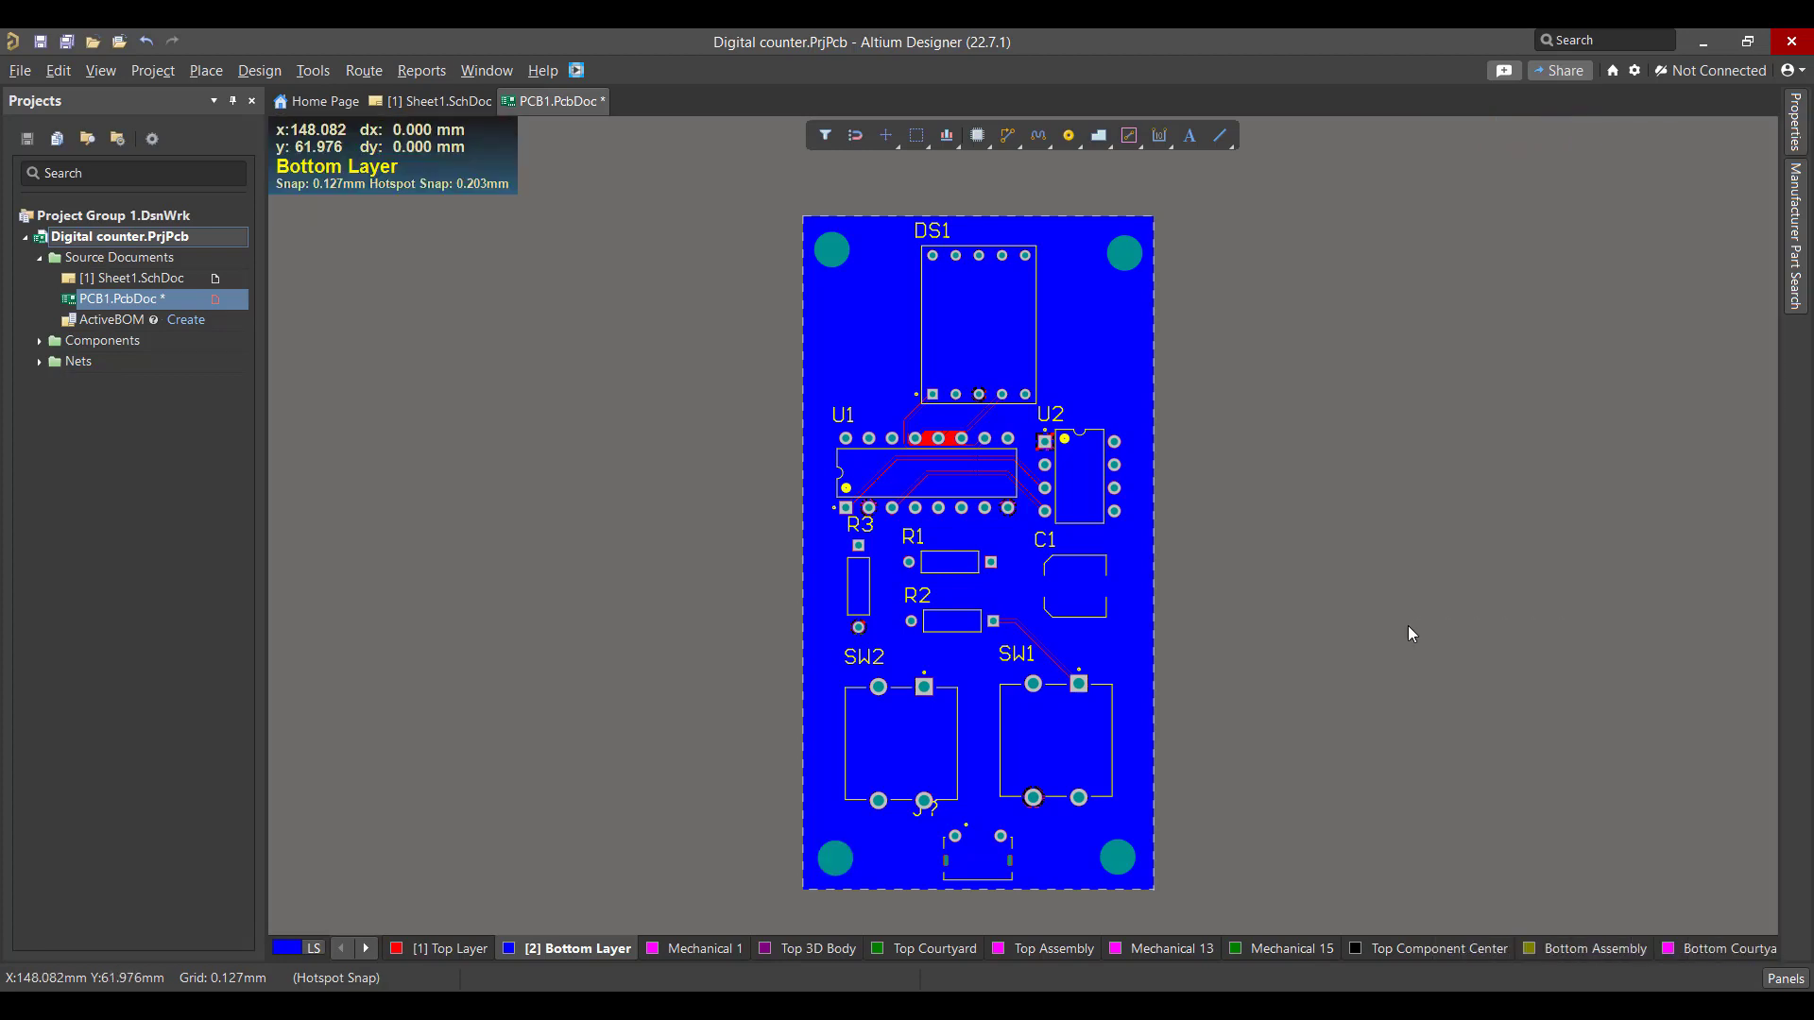
- Display the board in 3D to check the mounting holes and save the PCB document
{"action": "key", "text": "3"}
{"action": "right_click_drag", "start_coordinate": [1399, 628], "coordinate": [1363, 626], "text": "shift"}
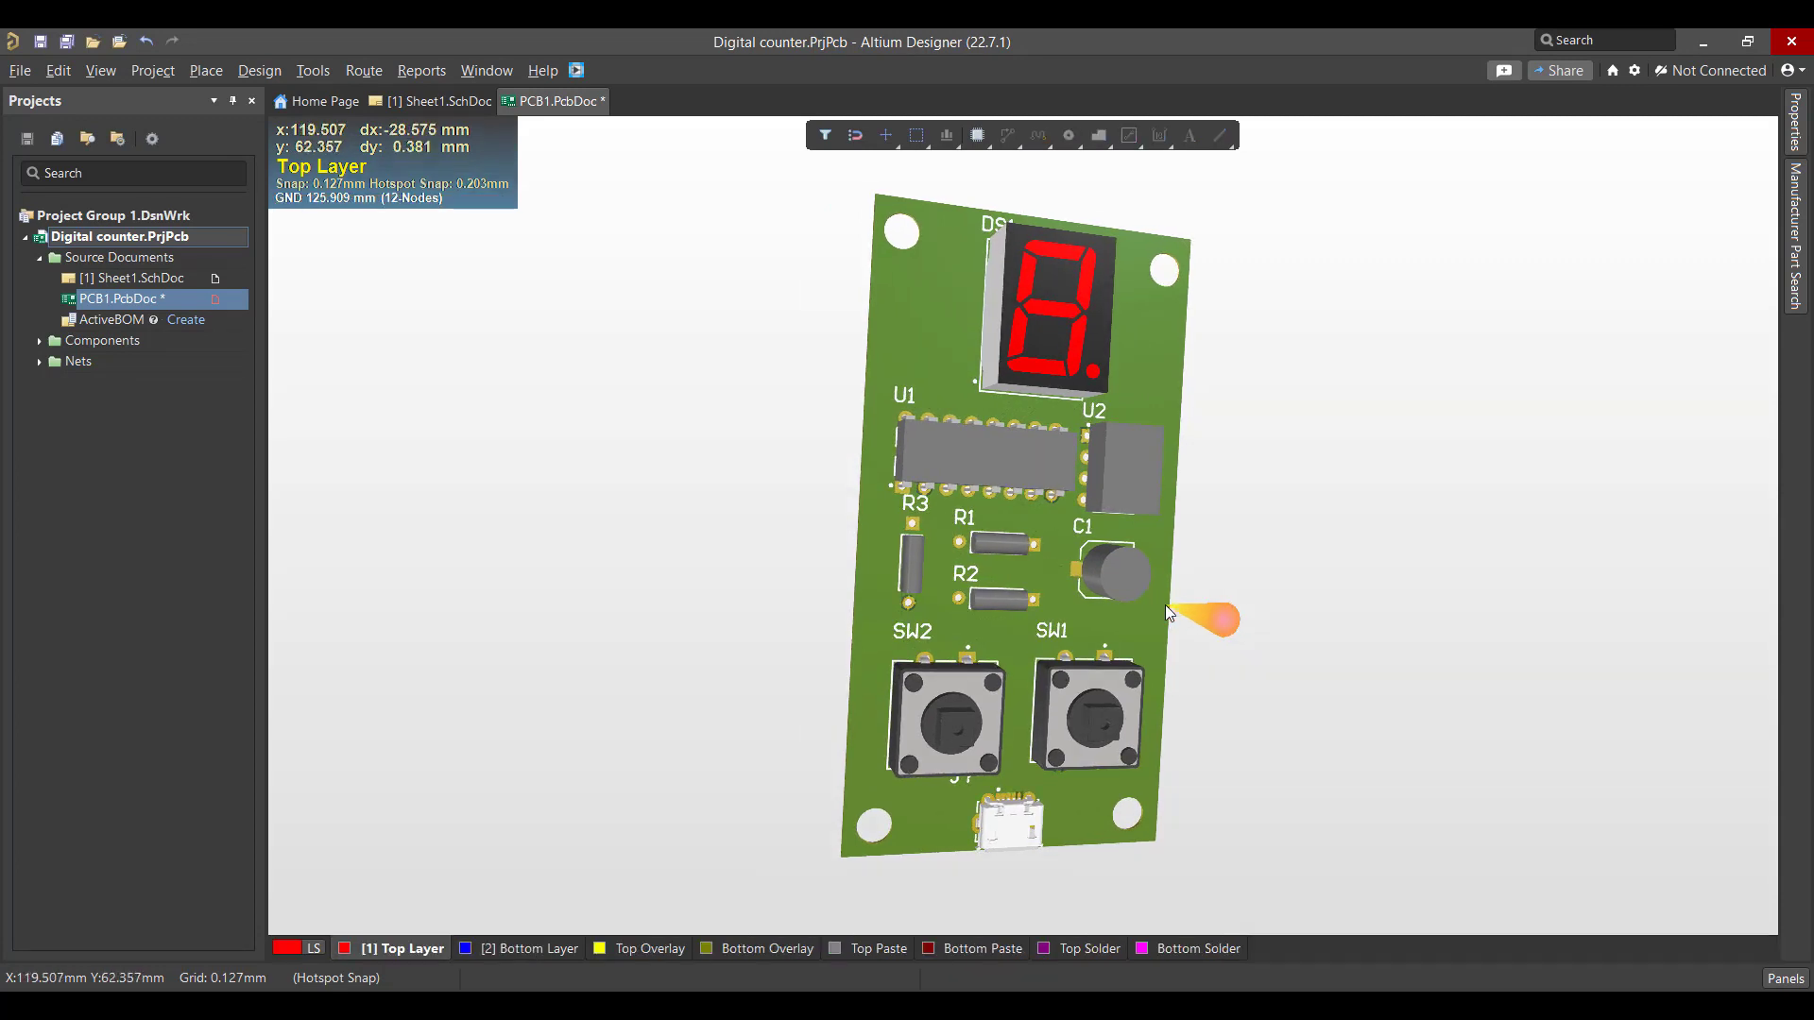
{"action": "key", "text": "ctrl+s"}
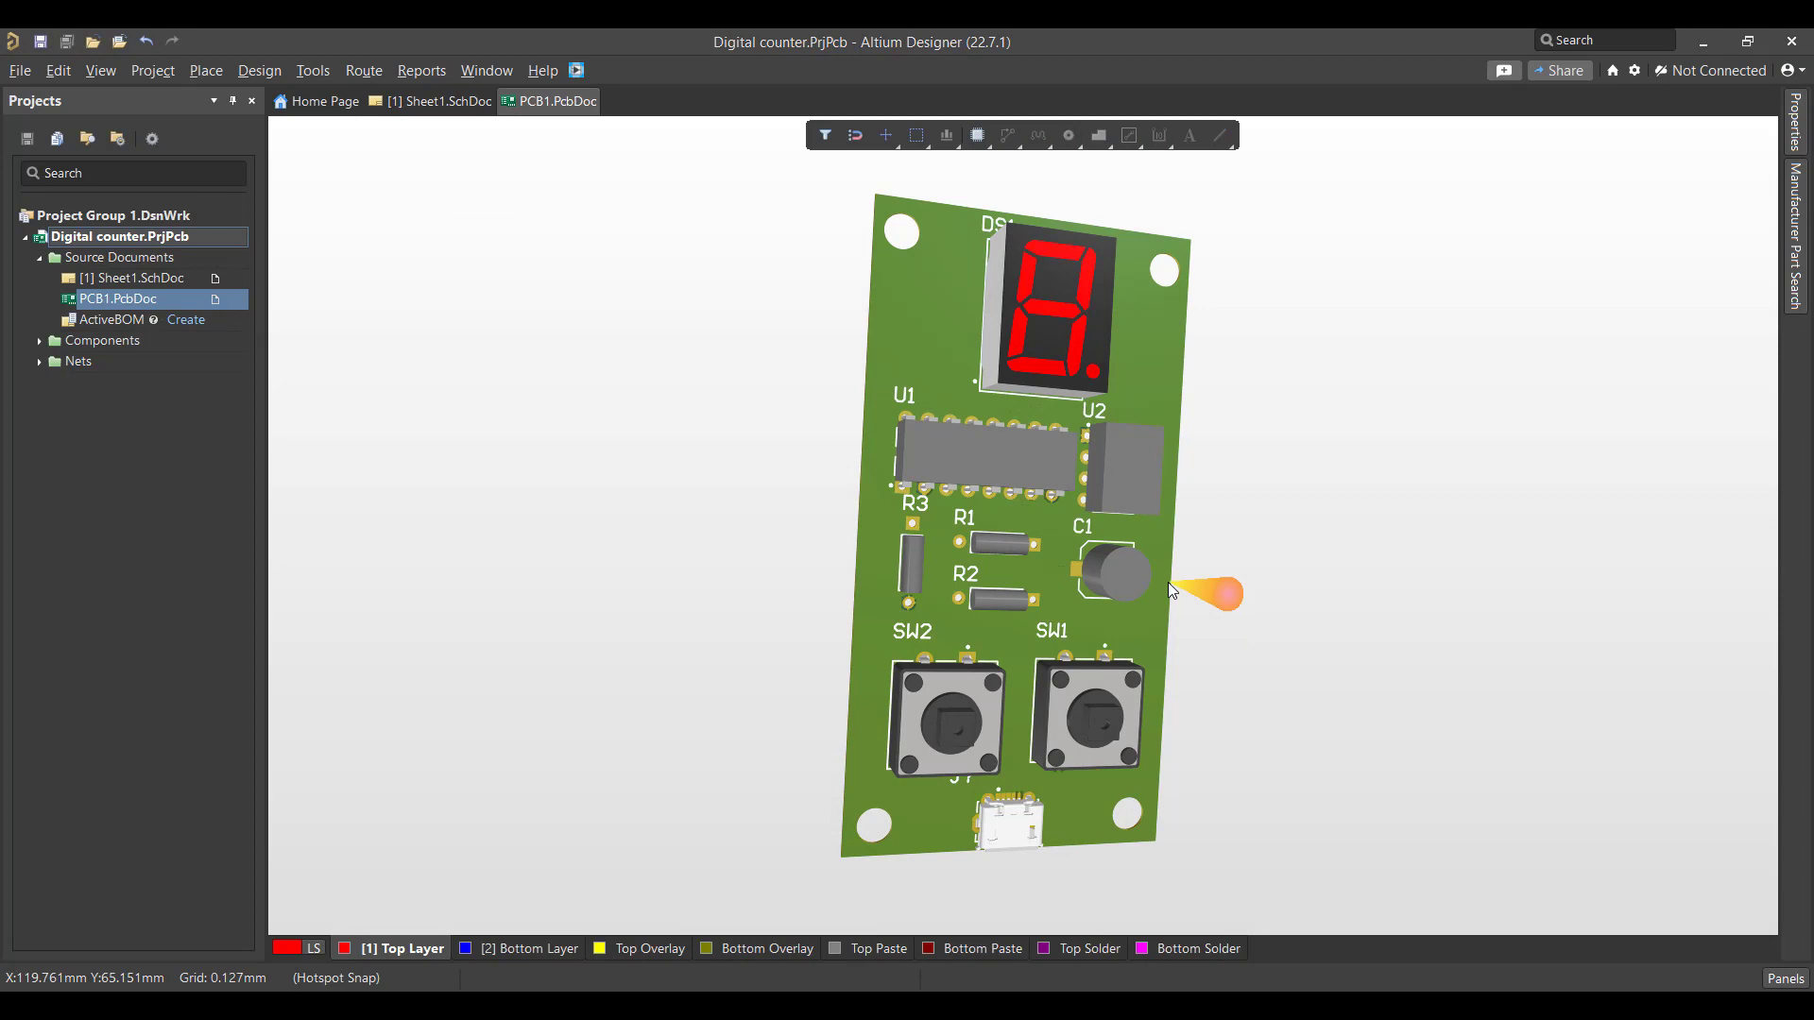
- Export the board as a STEP 3D file named PCB1 in folder 2, with Export As Single Part enabled
{"action": "left_click", "coordinate": [19, 71]}
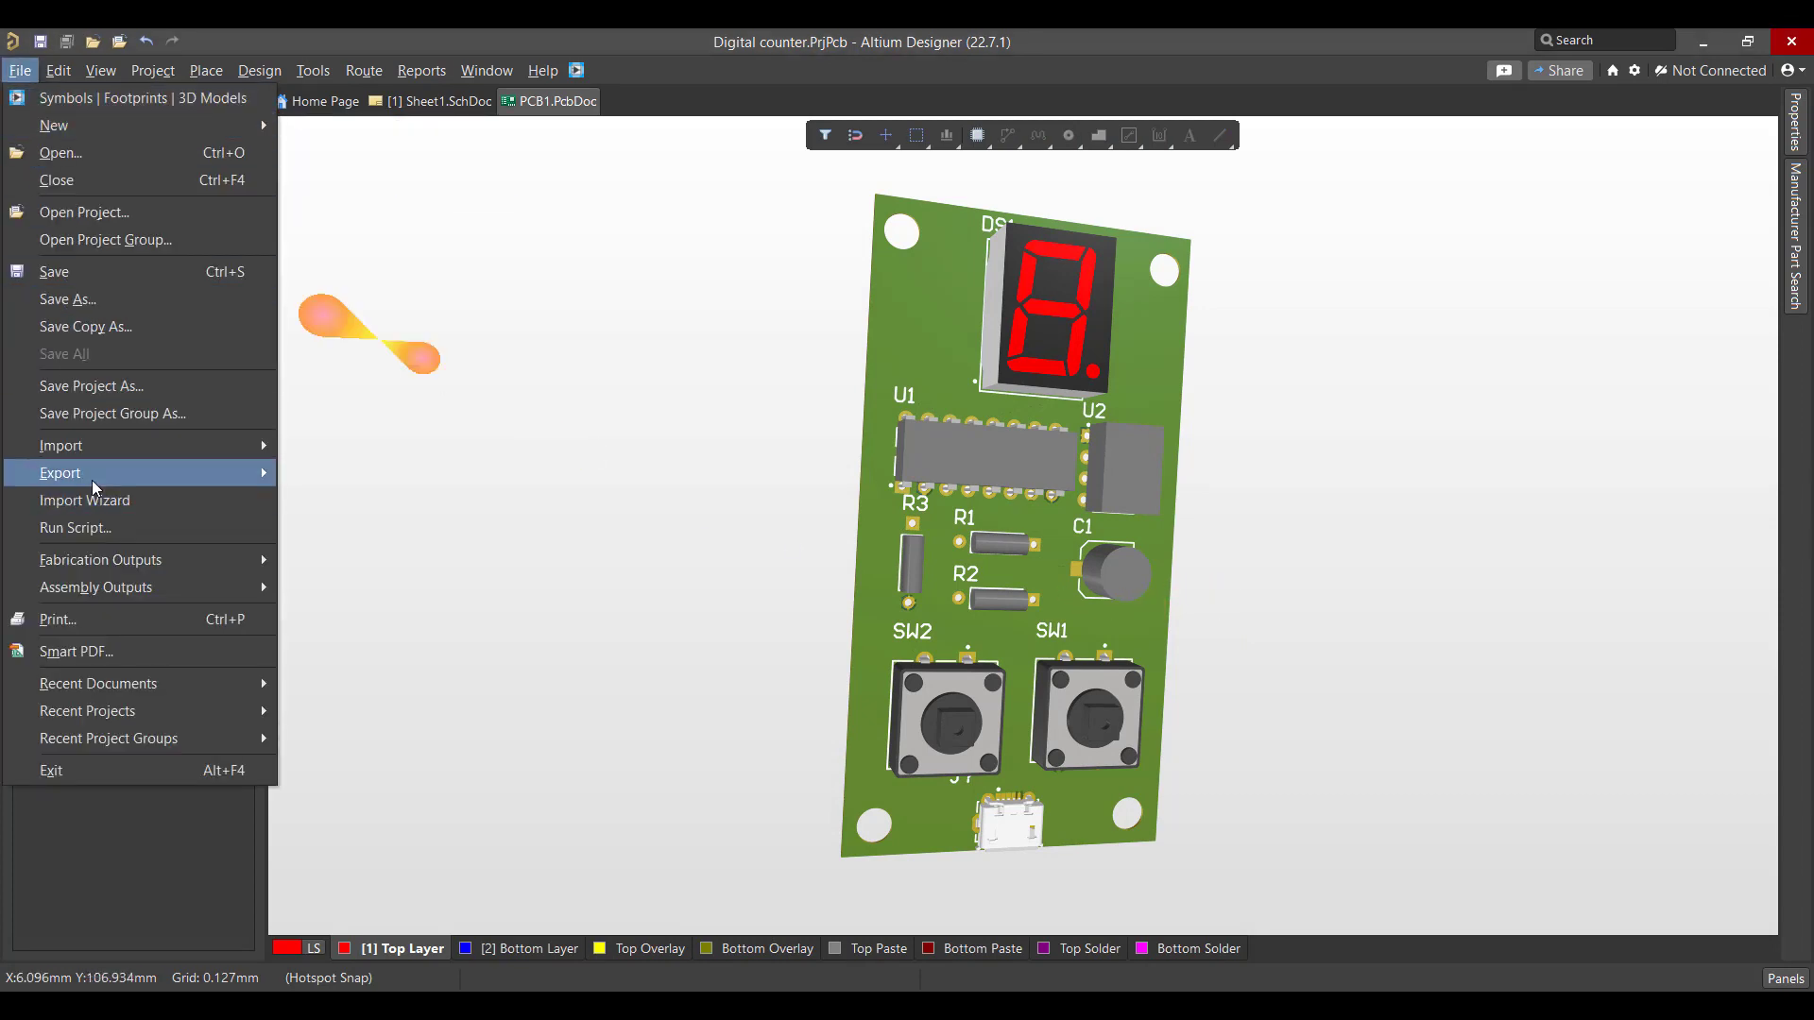
{"action": "mouse_move", "coordinate": [264, 473]}
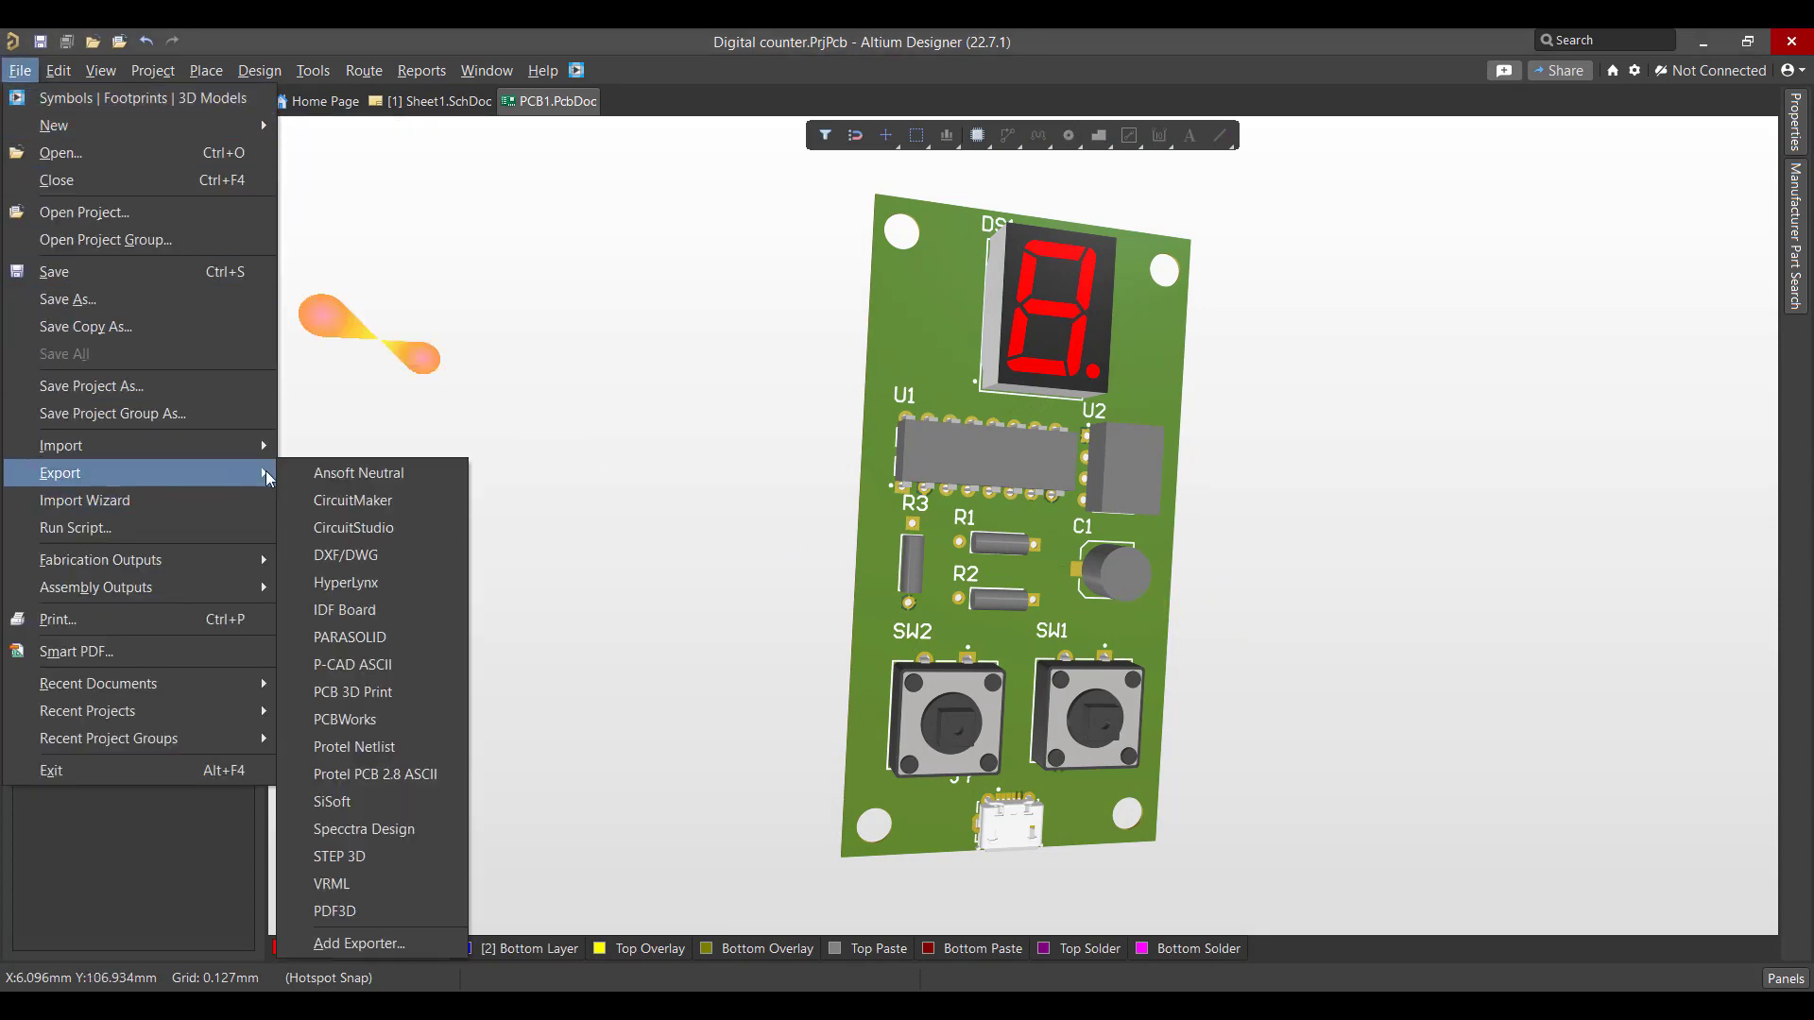
{"action": "left_click", "coordinate": [393, 856]}
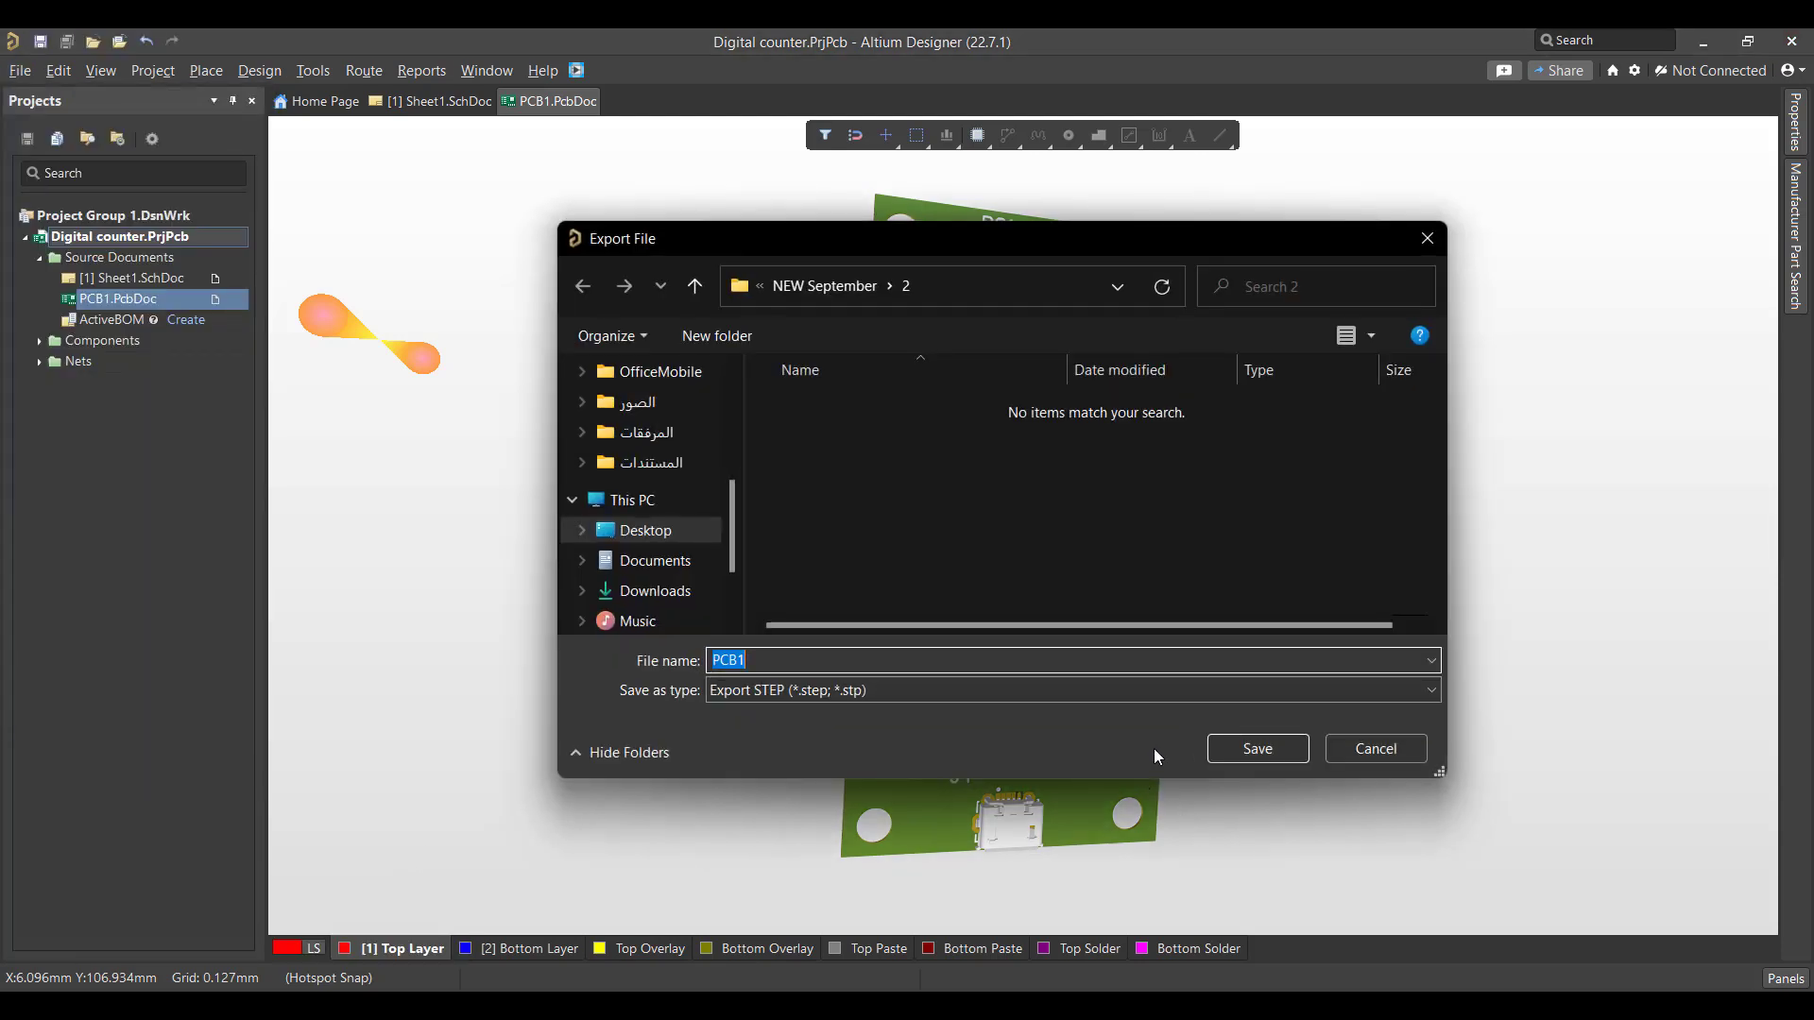
{"action": "left_click", "coordinate": [1245, 754]}
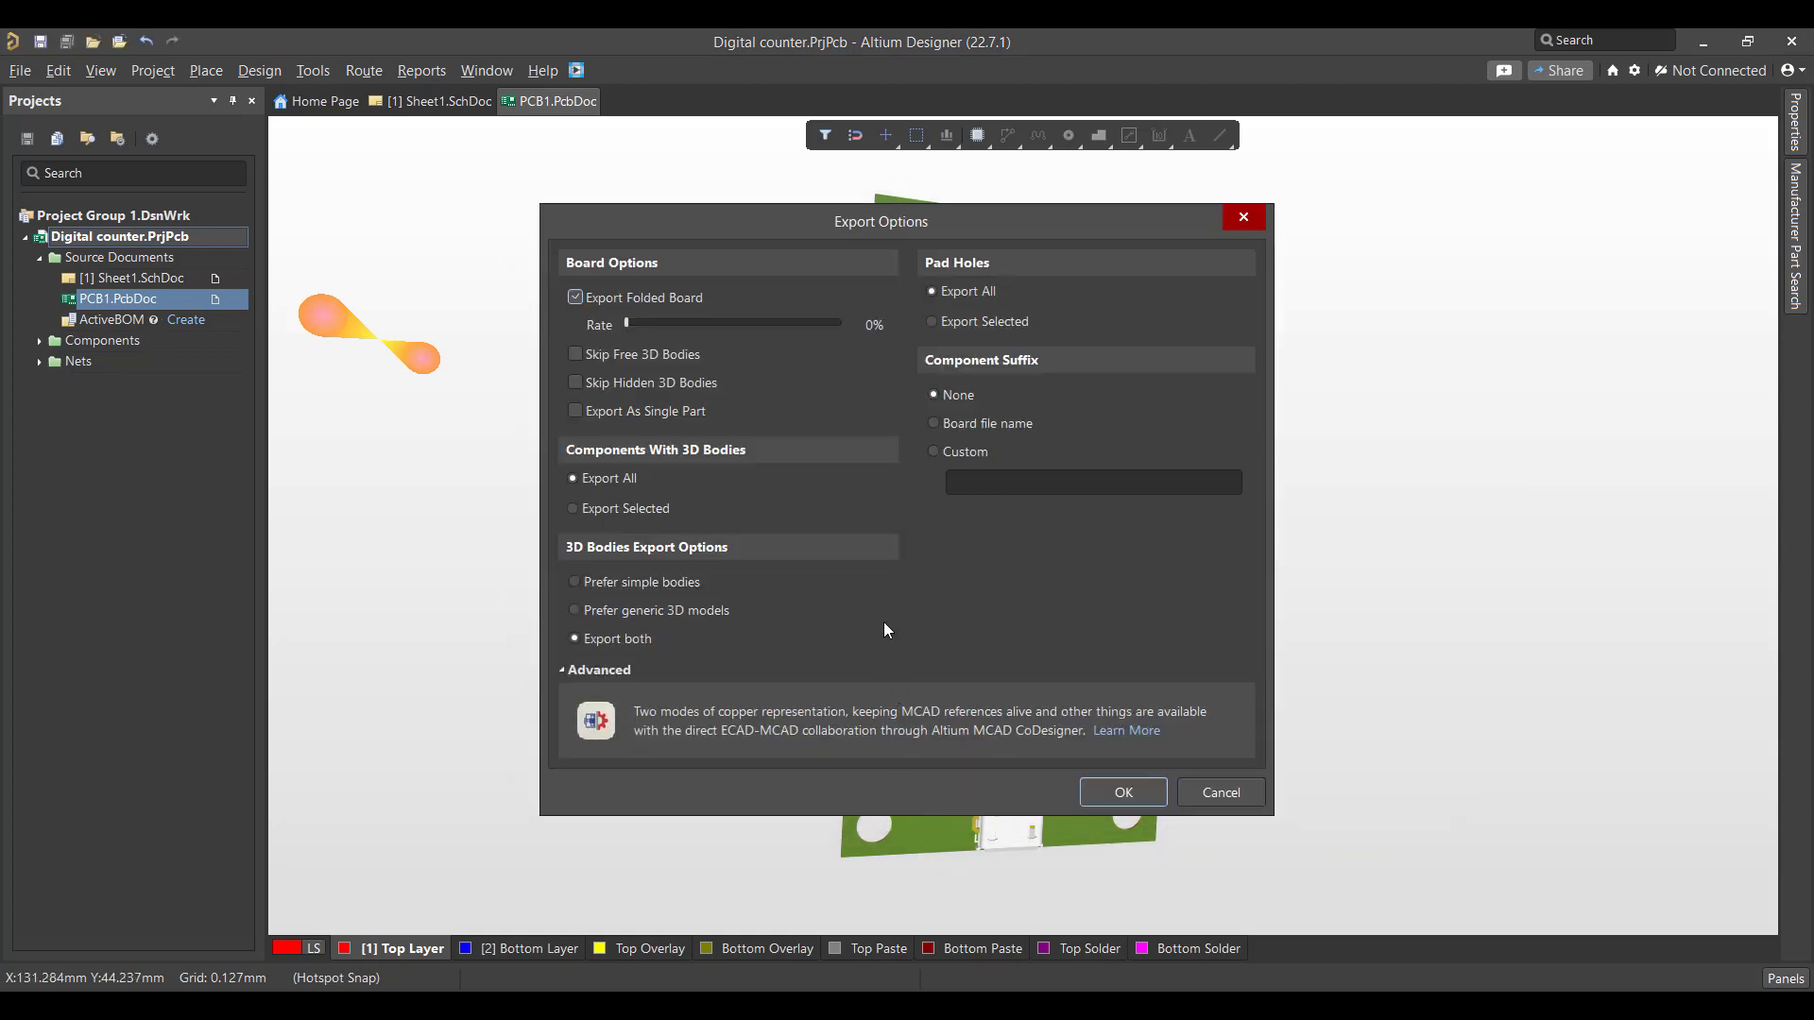
{"action": "left_click", "coordinate": [577, 414]}
{"action": "left_click", "coordinate": [1121, 794]}
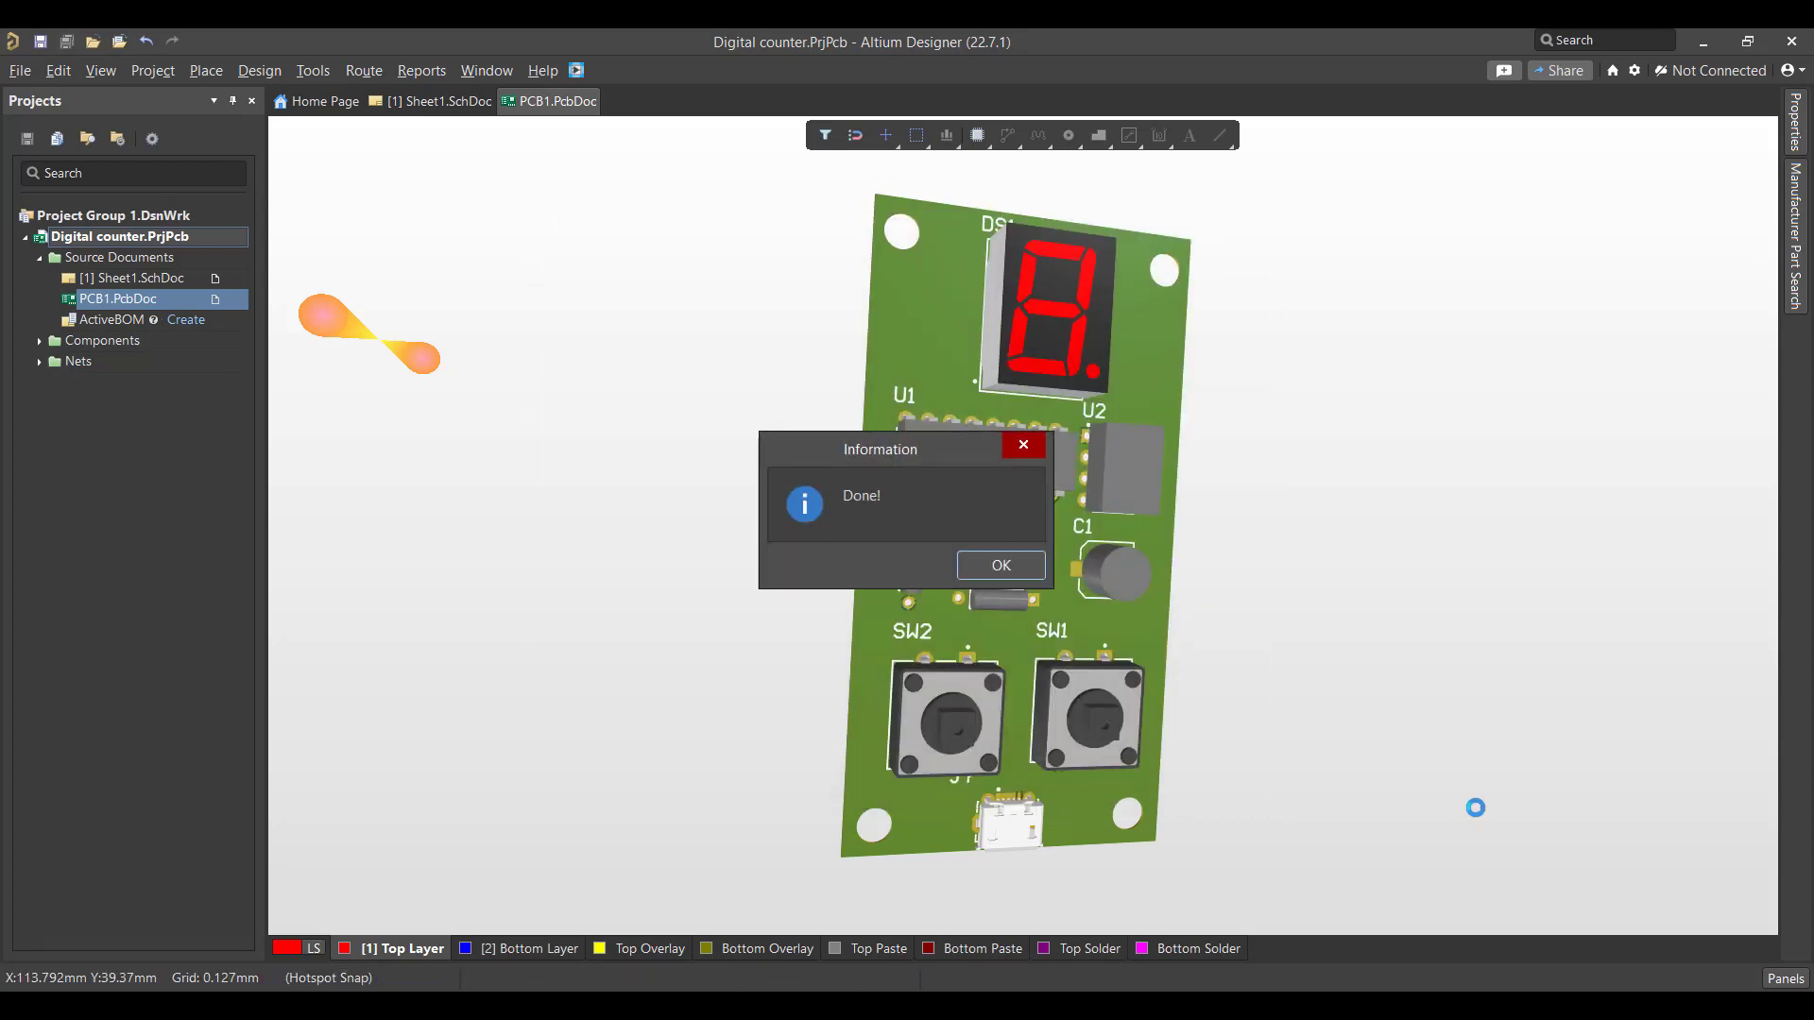
{"action": "left_click", "coordinate": [1004, 575]}
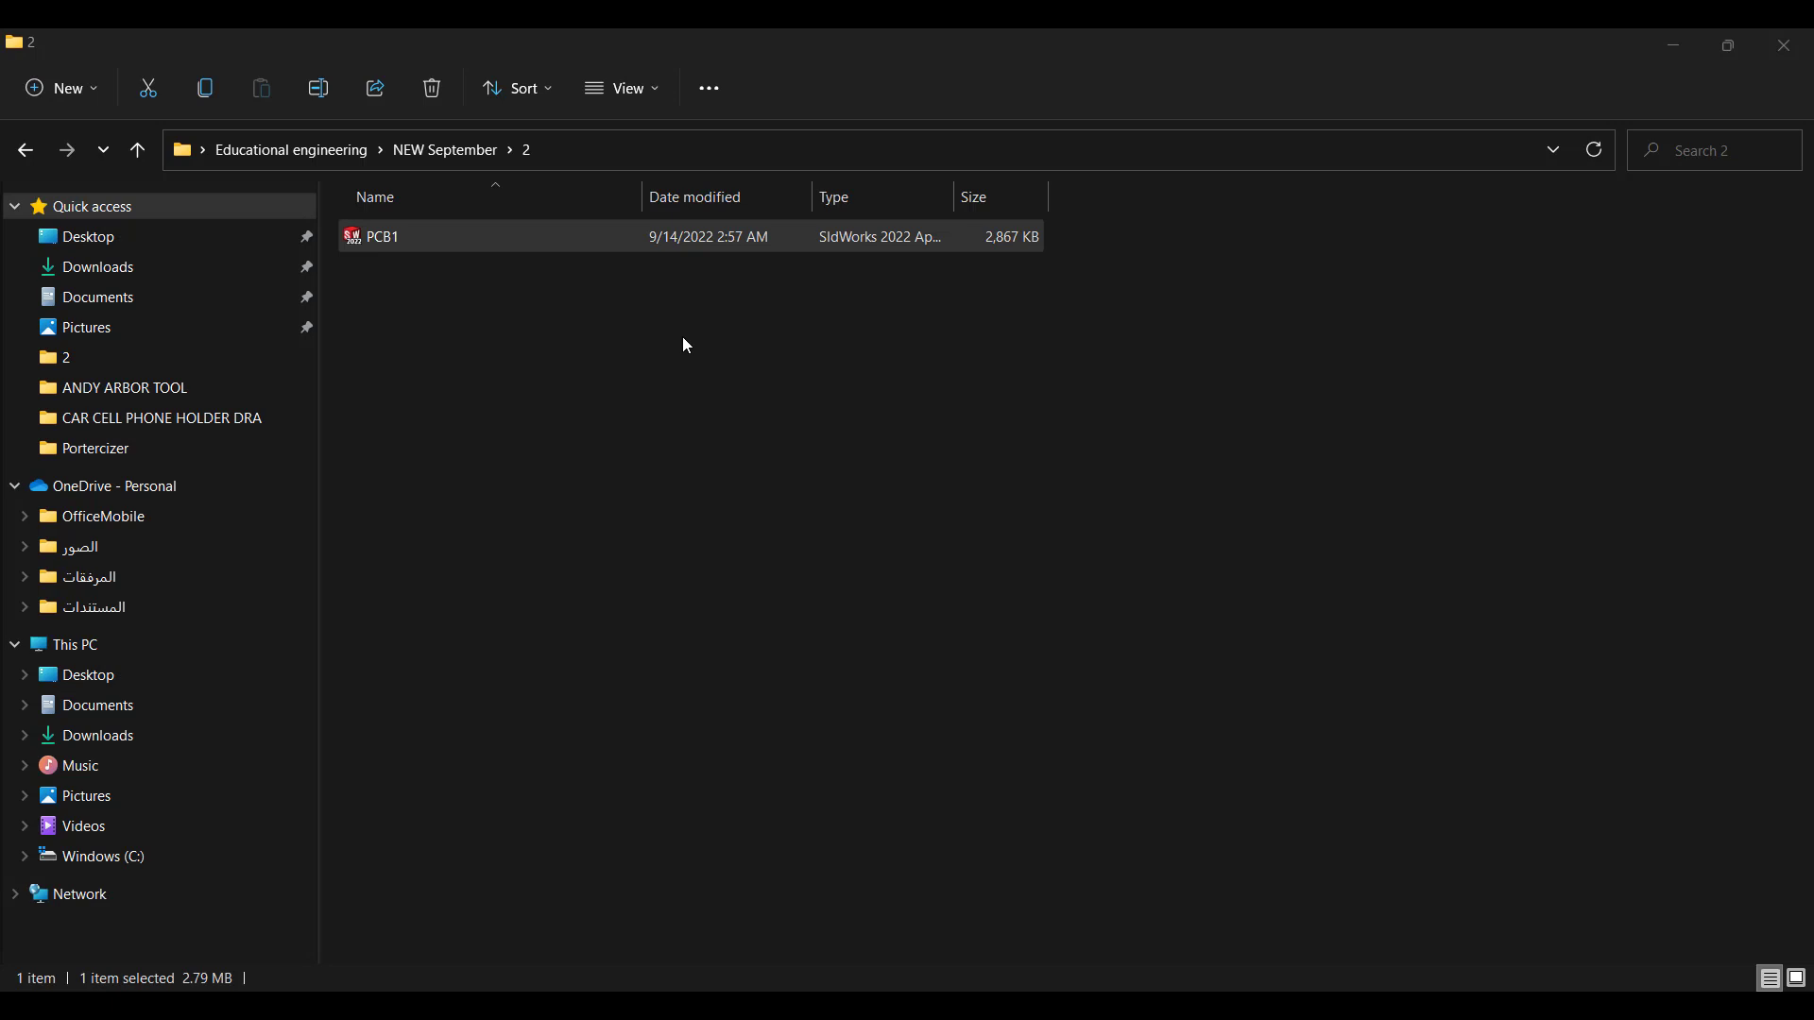
- Open the exported PCB1 STEP file in SOLIDWORKS and turn the board to face its component side
{"action": "left_click", "coordinate": [565, 246]}
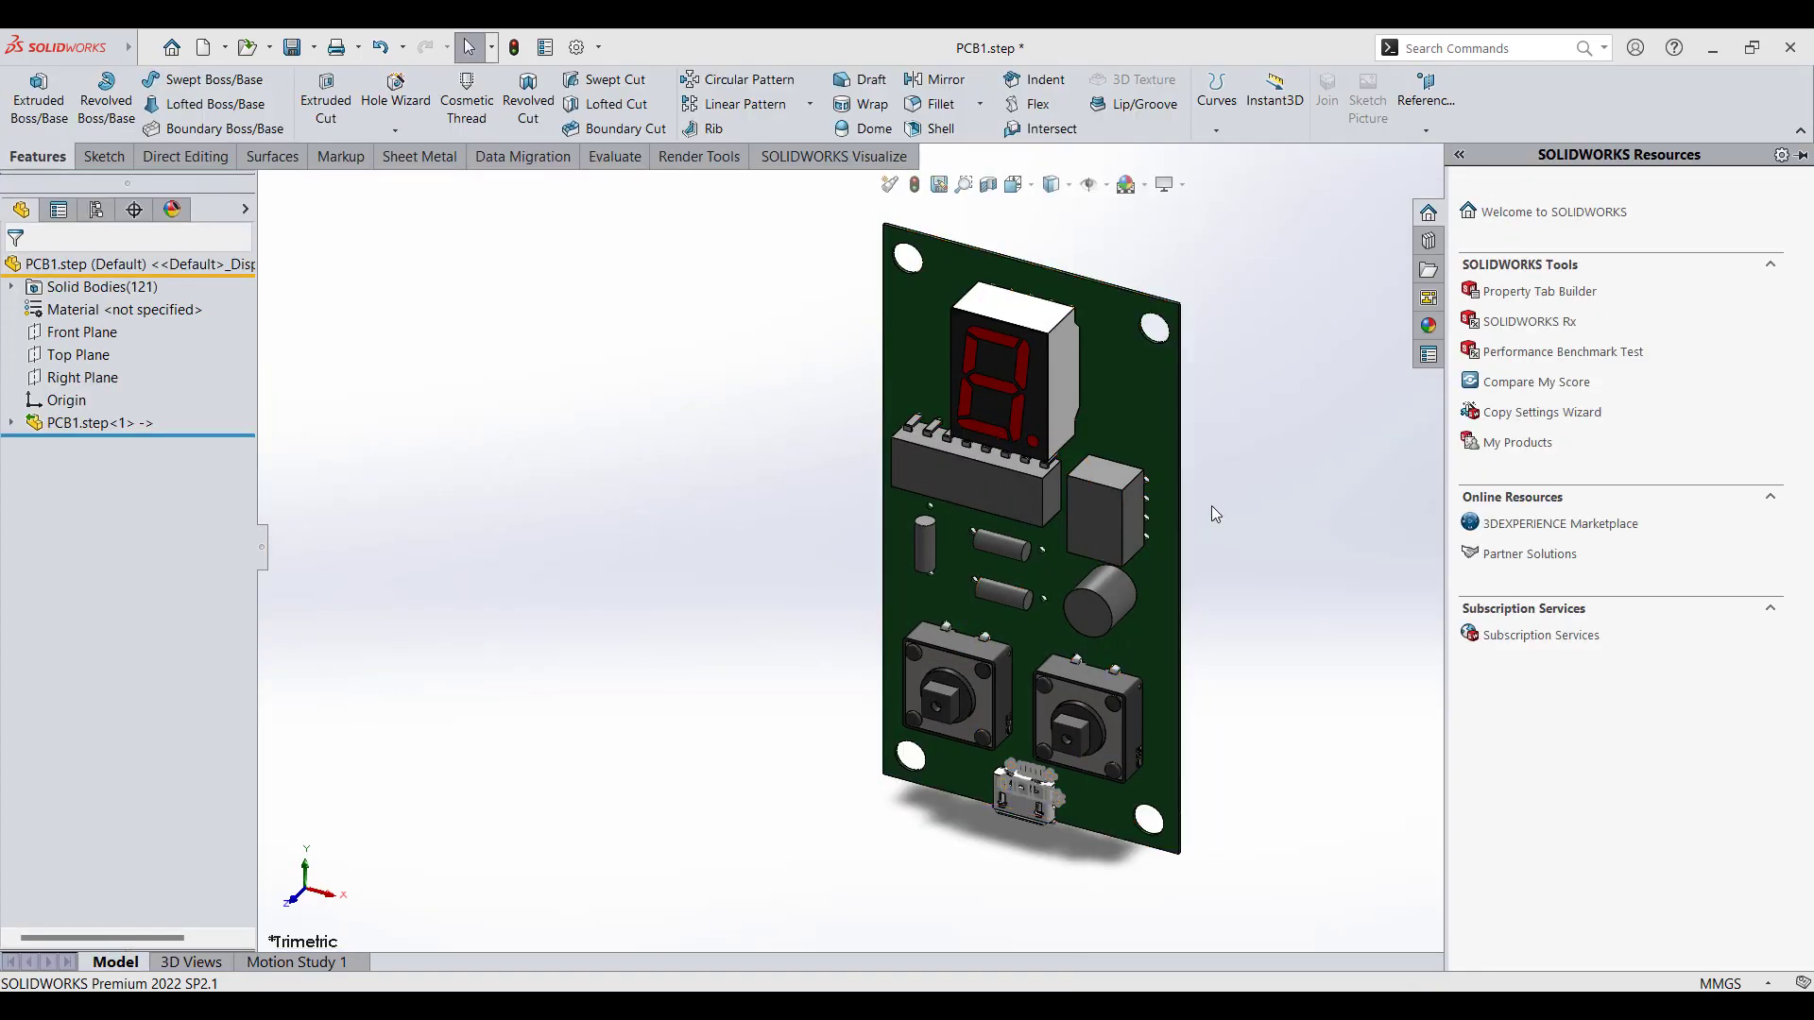
{"action": "left_click", "coordinate": [1211, 507]}
{"action": "middle_click_drag", "start_coordinate": [1126, 605], "coordinate": [1152, 650]}
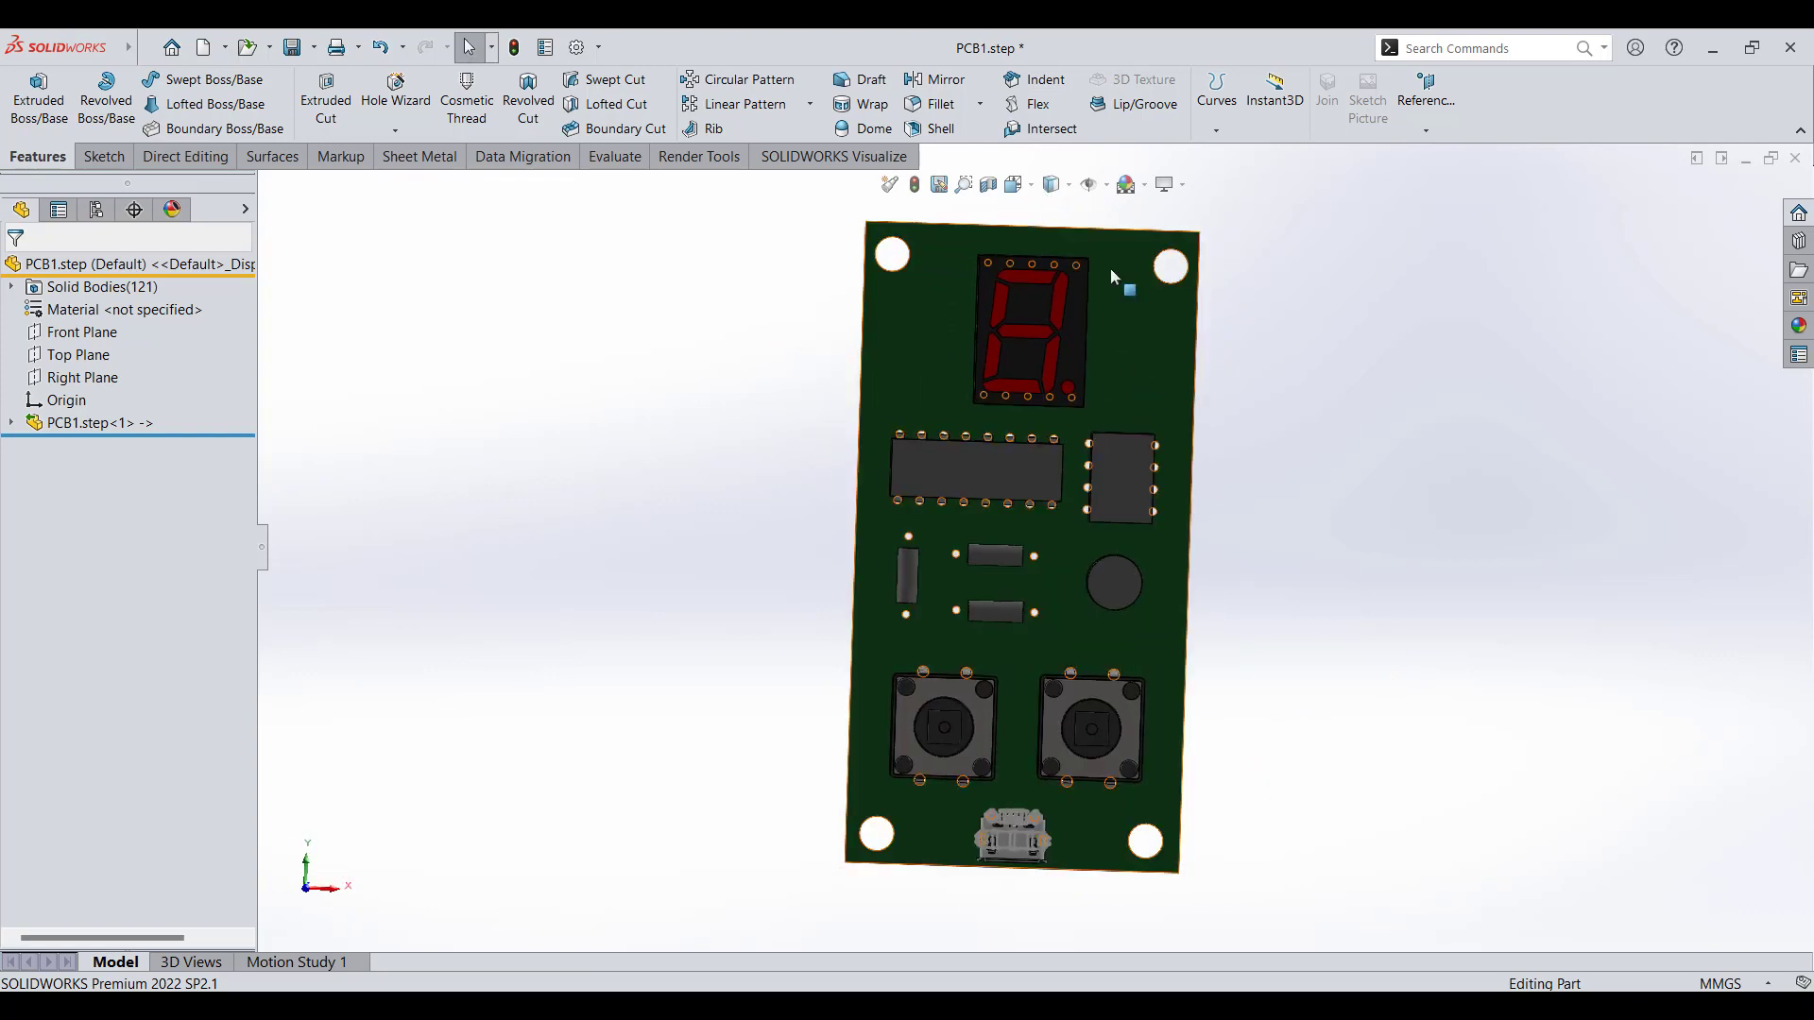
{"action": "left_click", "coordinate": [1089, 185]}
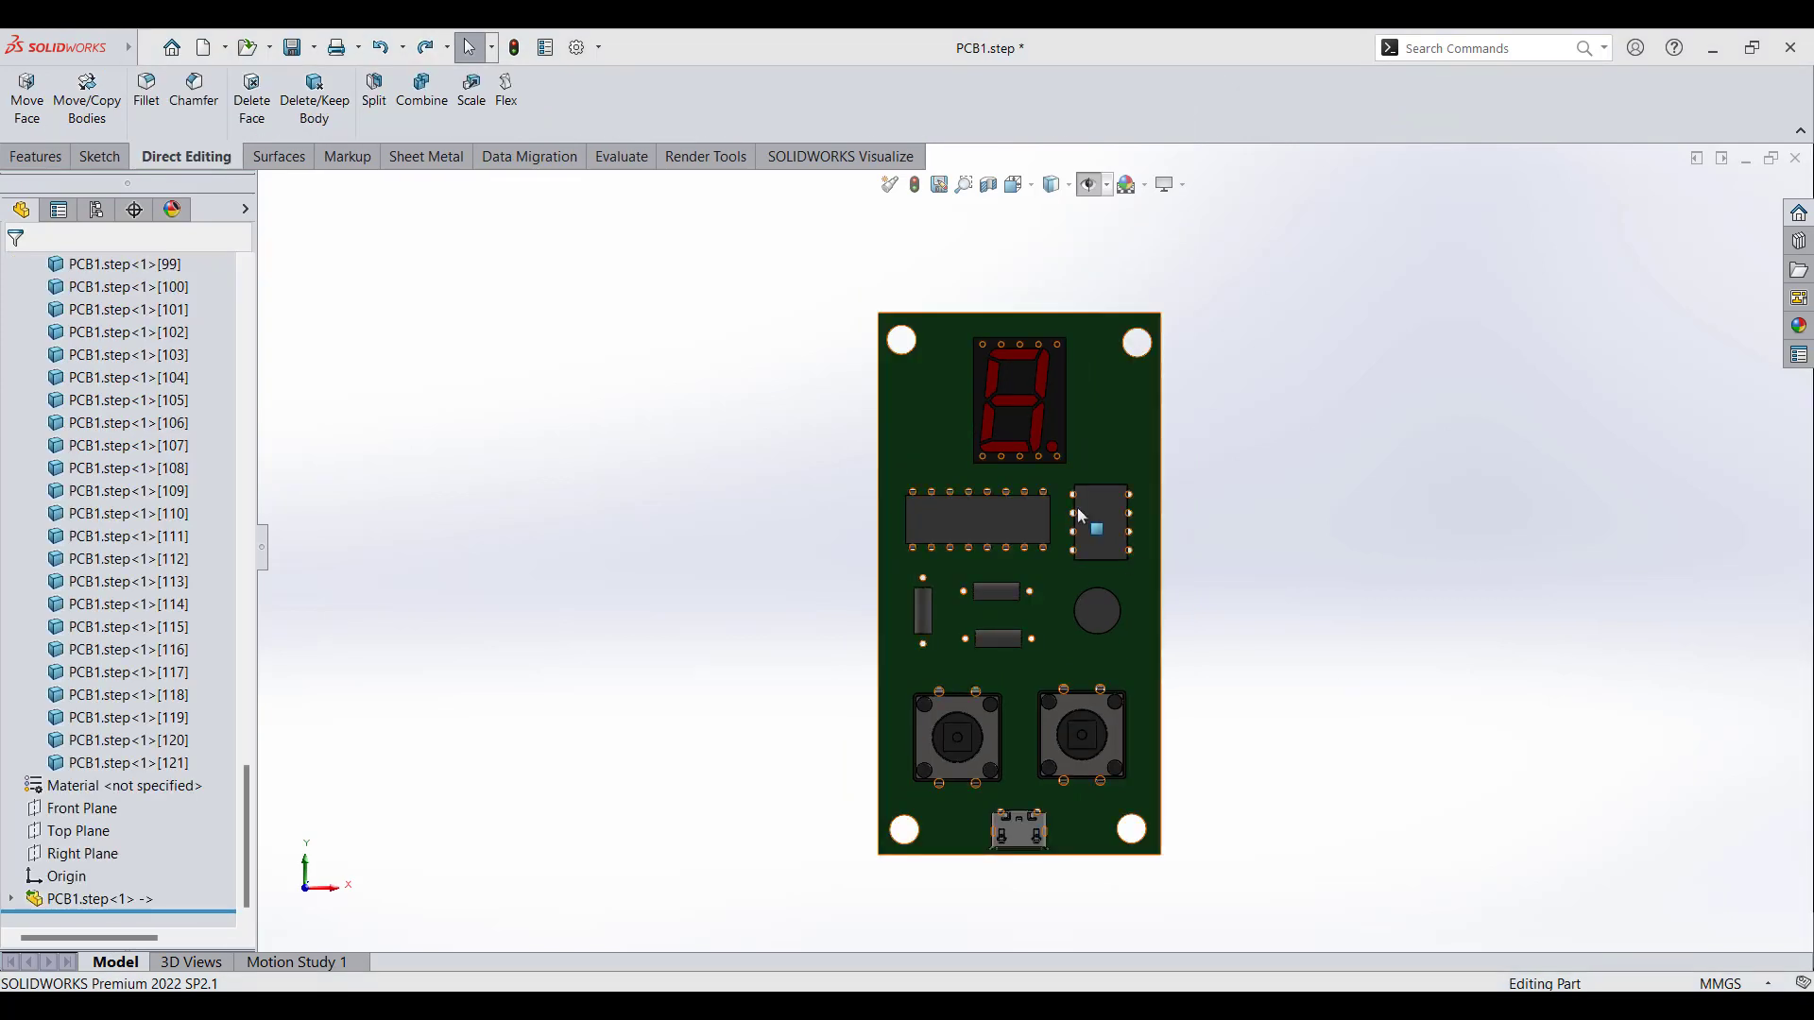
- Start a sketch on the board's front face and offset its four outer edges outward by 2 mm
{"action": "right_click", "coordinate": [1115, 463]}
{"action": "left_click", "coordinate": [1164, 430]}
{"action": "left_click", "coordinate": [1160, 428]}
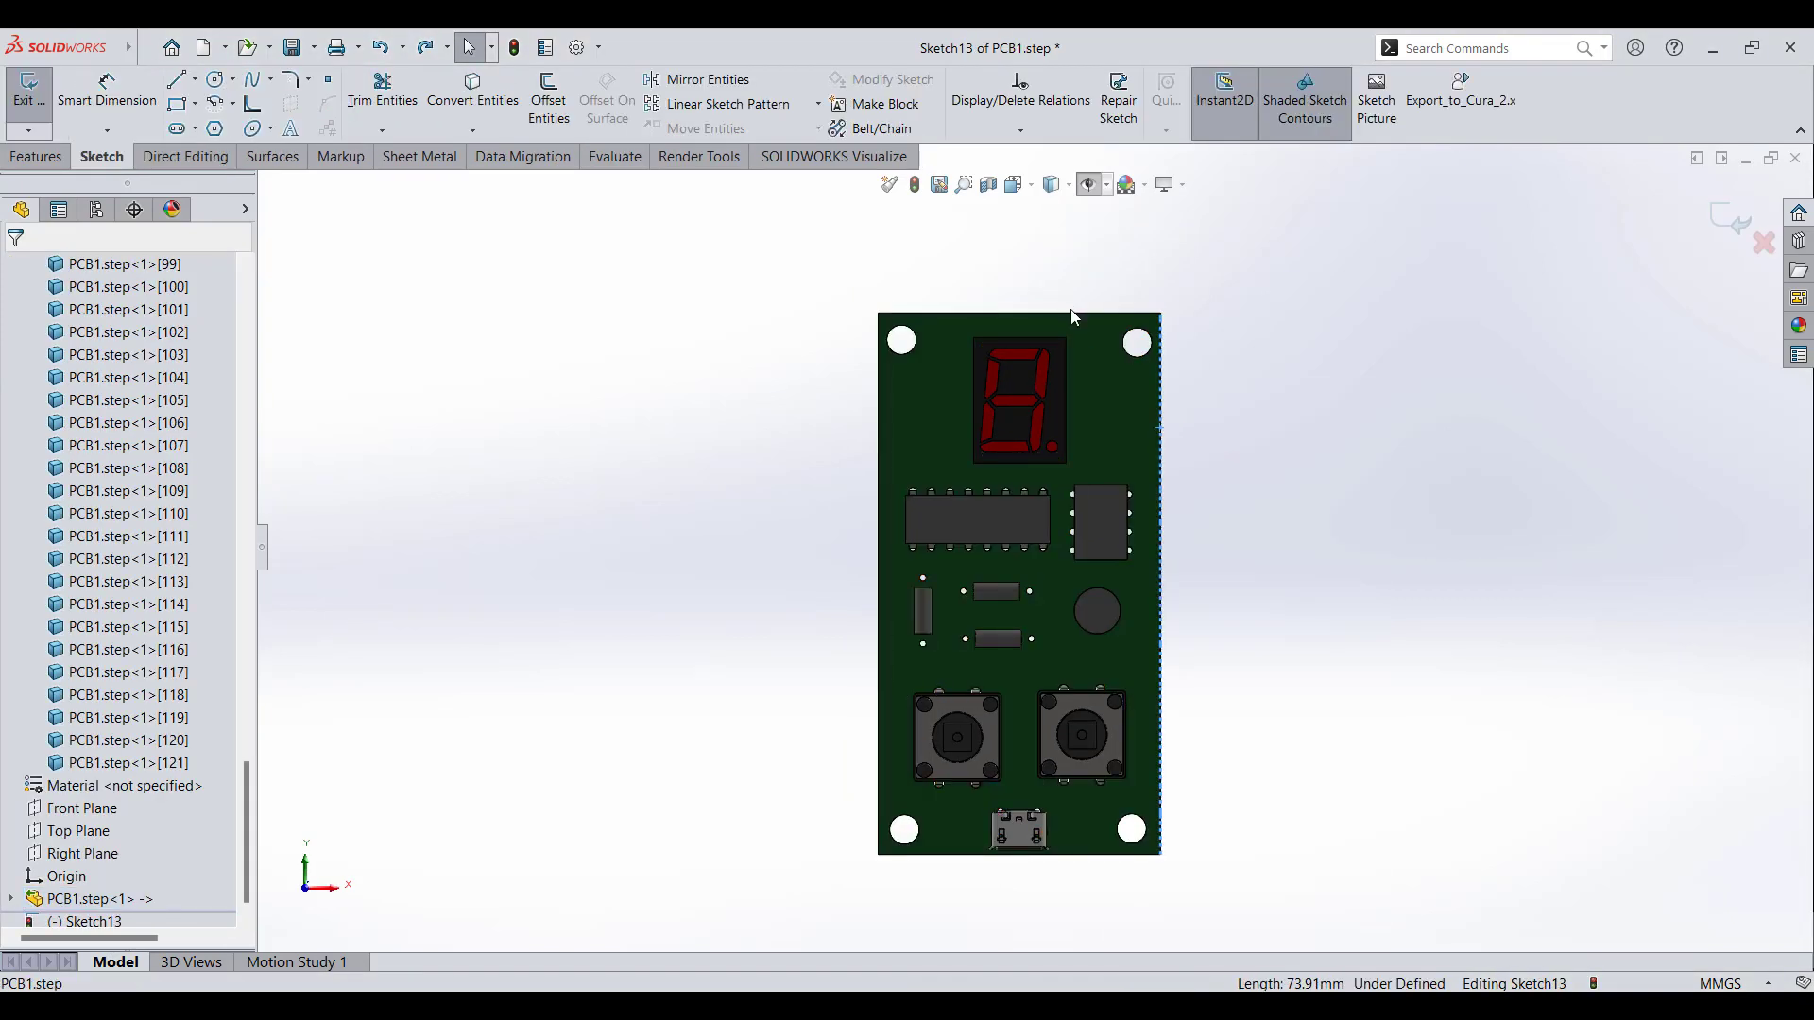
{"action": "left_click", "coordinate": [1070, 313], "text": "ctrl"}
{"action": "left_click", "coordinate": [878, 383], "text": "ctrl"}
{"action": "left_click", "coordinate": [1091, 860], "text": "ctrl"}
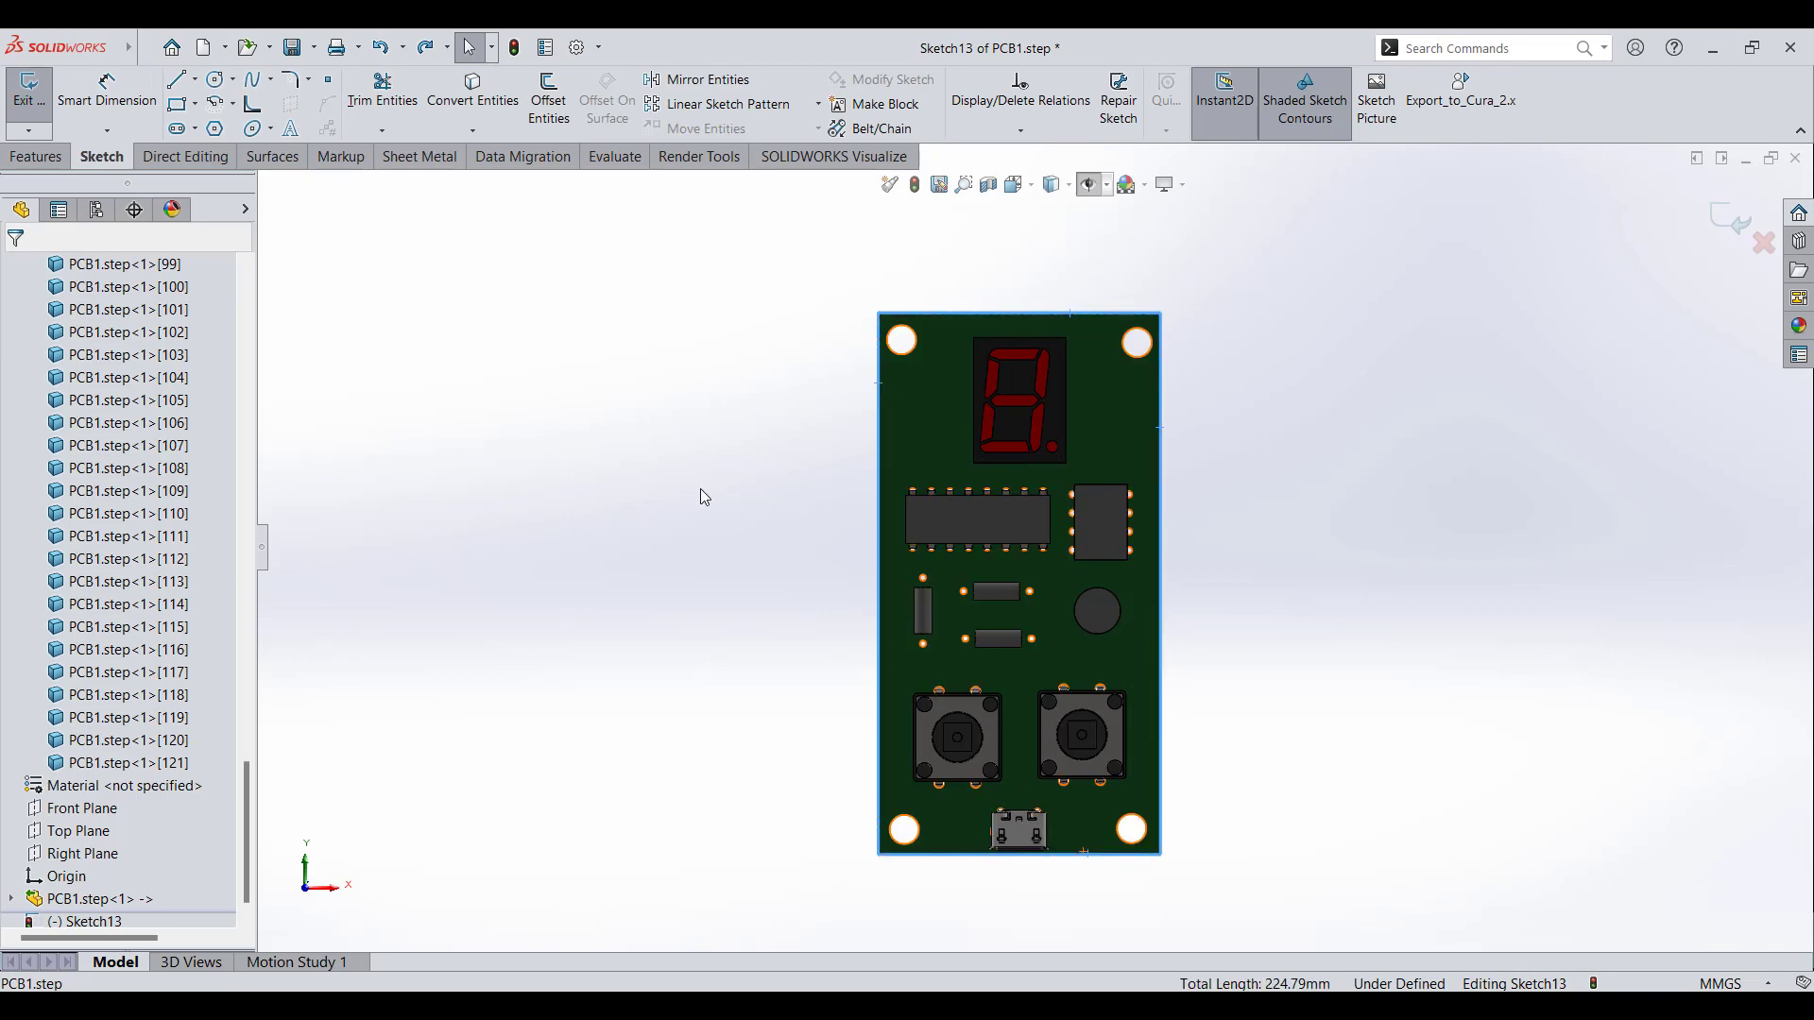
{"action": "left_click", "coordinate": [548, 100]}
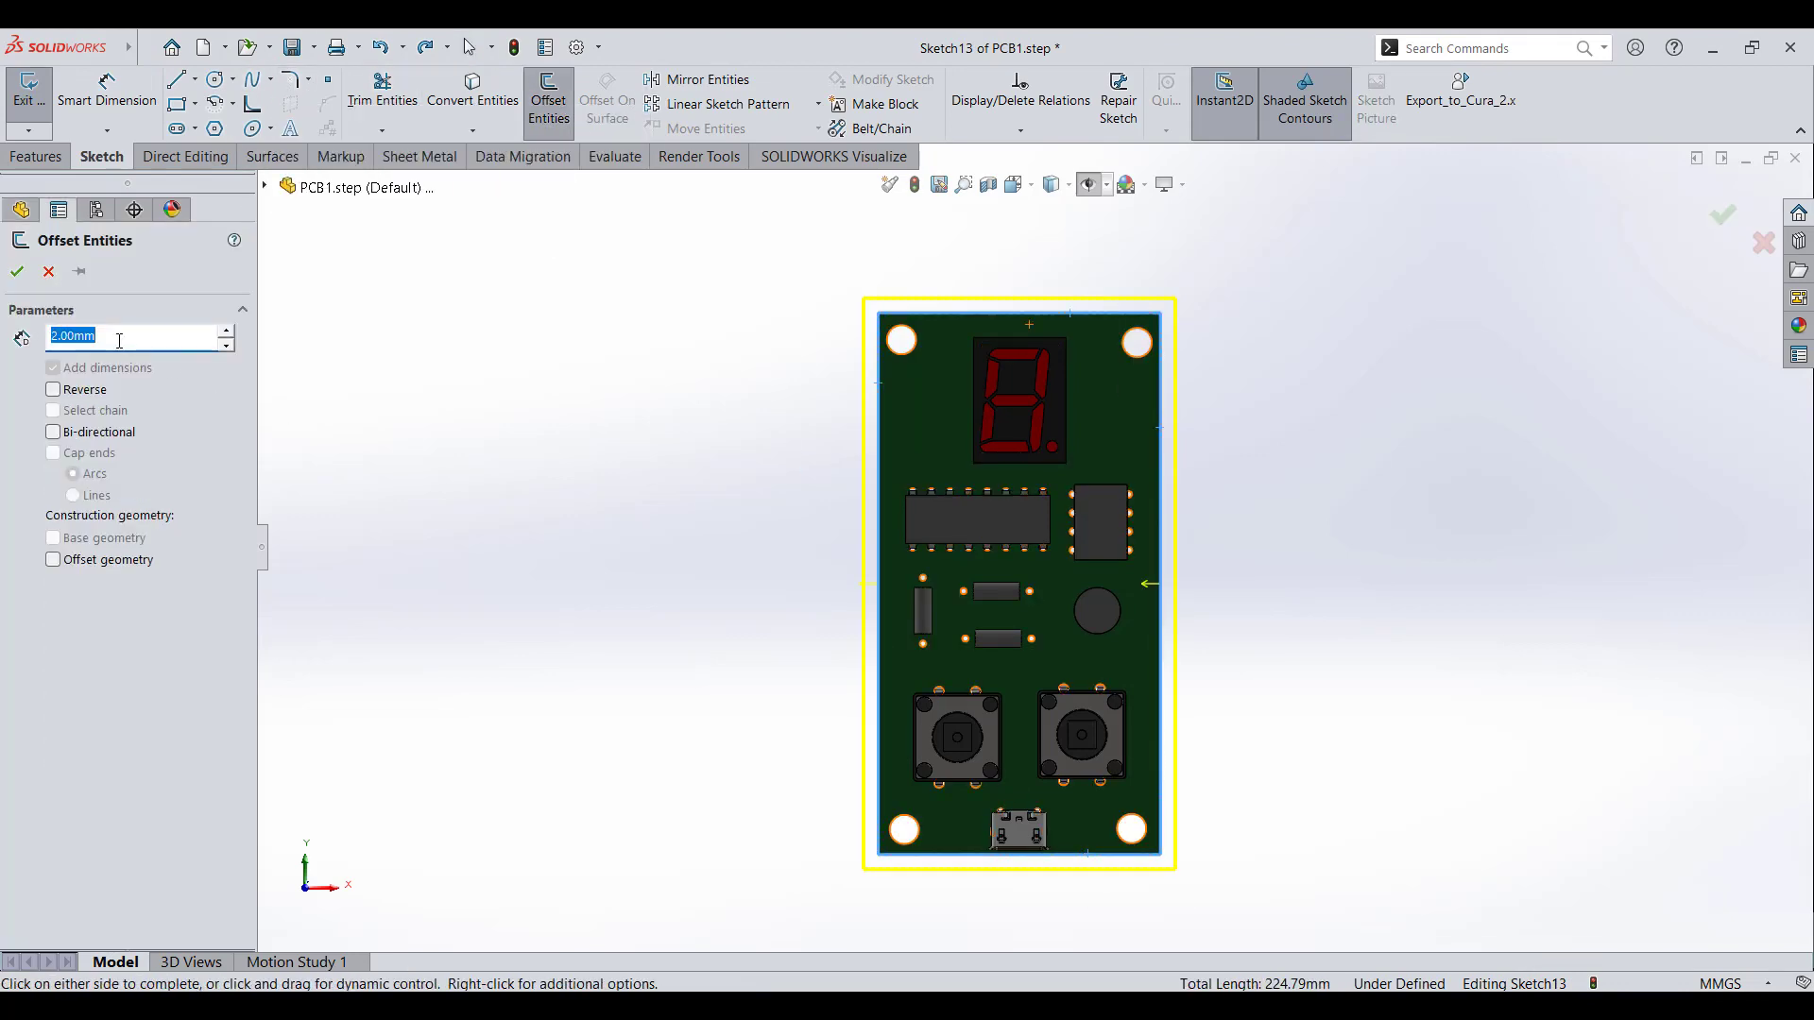
{"action": "key", "text": "Return"}
- Fillet the four corners of the offset rectangle with a 3 mm radius
{"action": "left_click", "coordinate": [295, 80]}
{"action": "left_click", "coordinate": [945, 300]}
{"action": "left_click", "coordinate": [867, 300]}
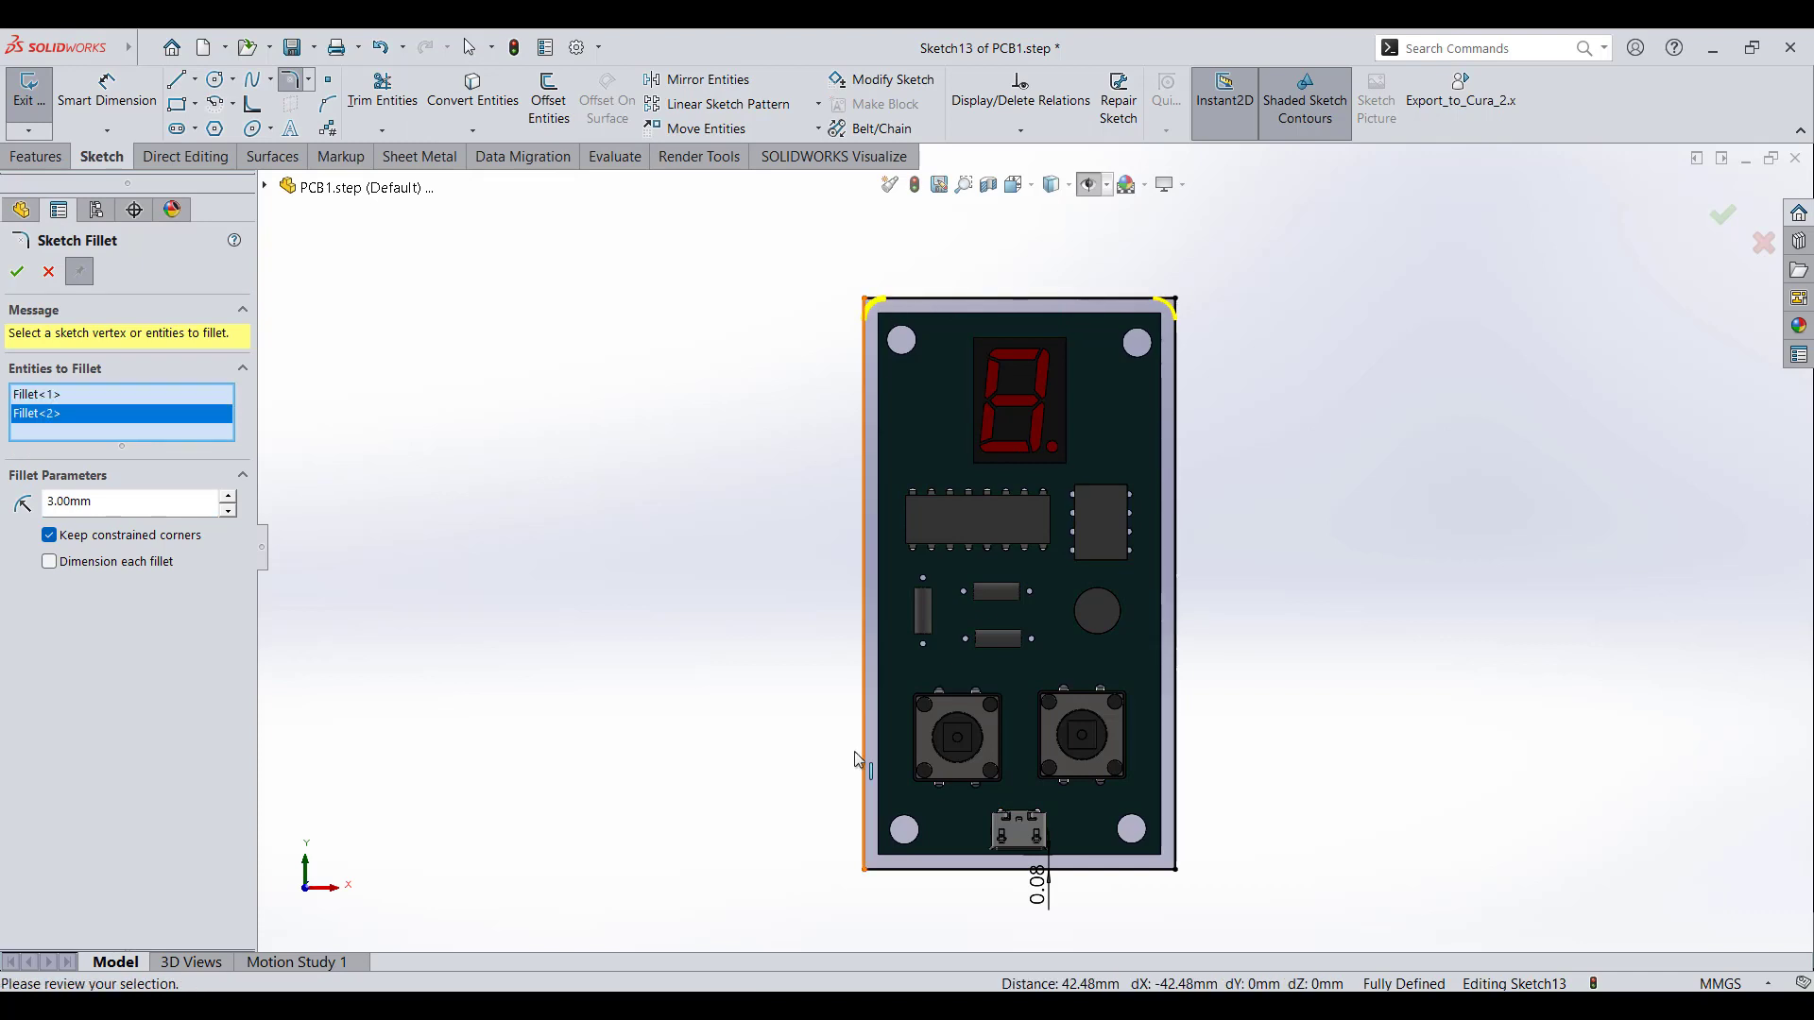
{"action": "left_click", "coordinate": [867, 864]}
{"action": "left_click", "coordinate": [1176, 864]}
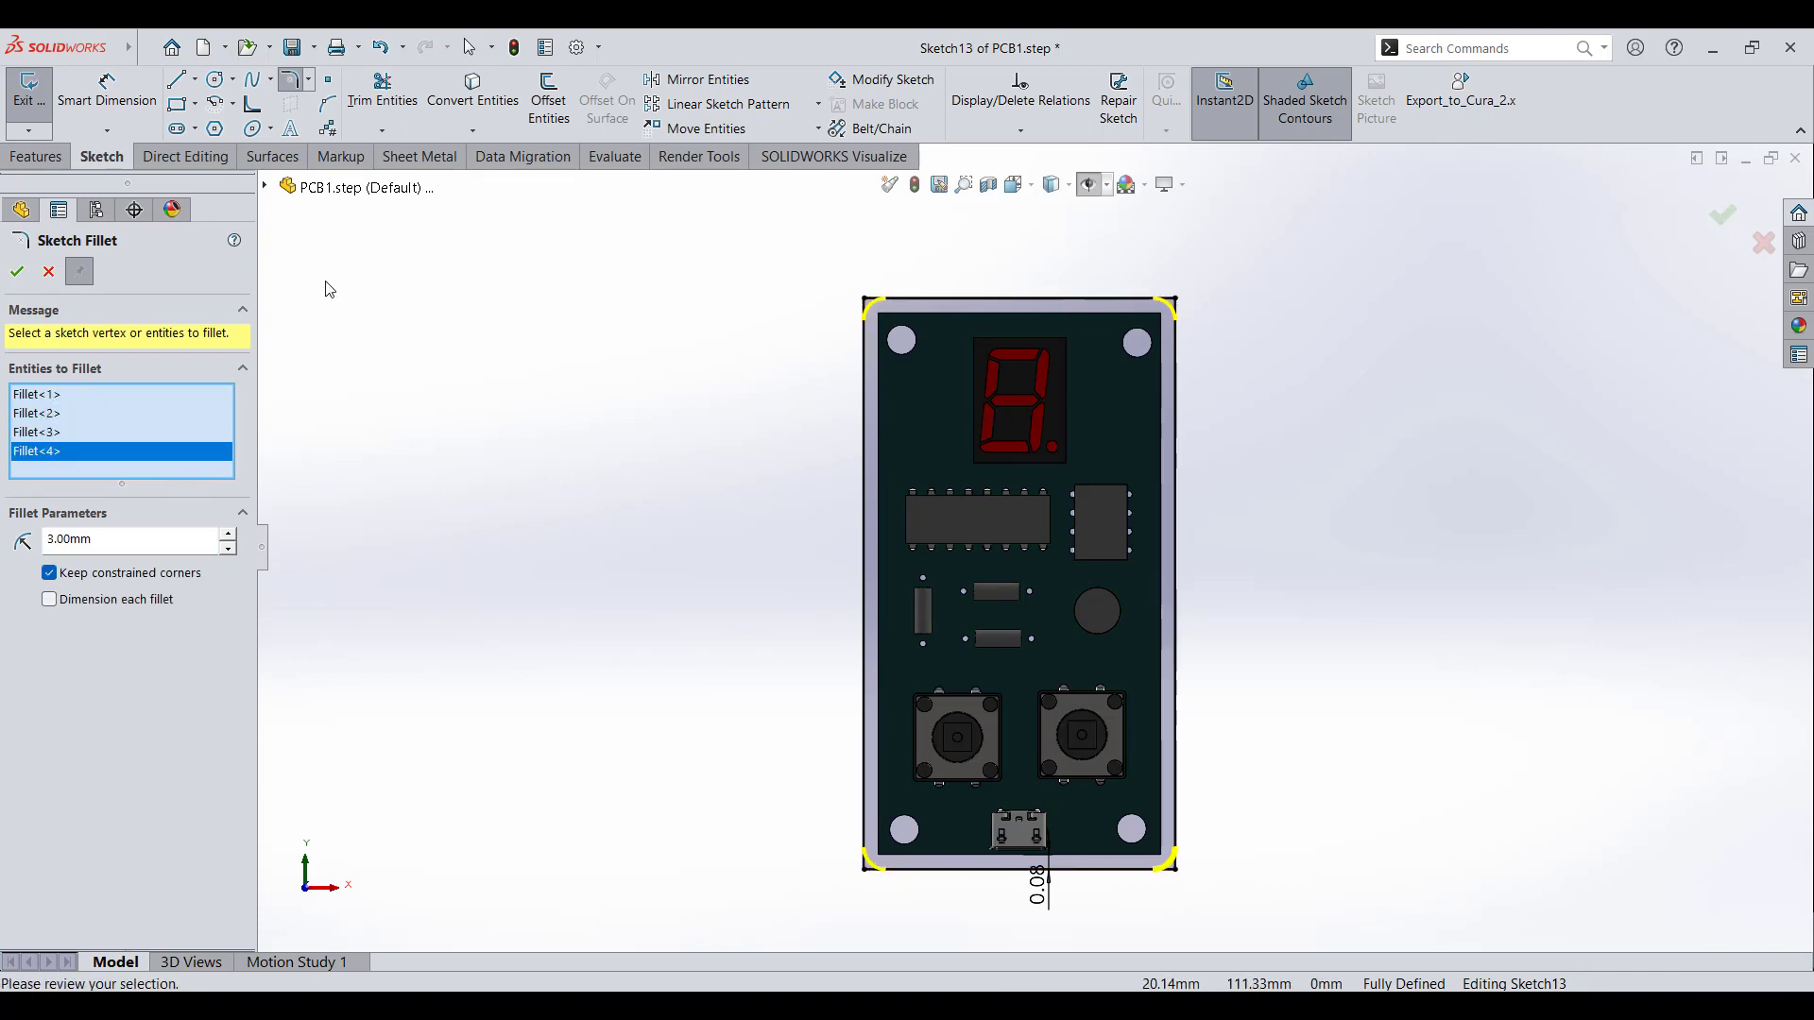
{"action": "left_click", "coordinate": [1722, 224]}
- Extrude the rounded outline up to the seven-segment display's front edge, with a second direction of 7 mm blind
{"action": "left_click", "coordinate": [56, 161]}
{"action": "left_click", "coordinate": [39, 95]}
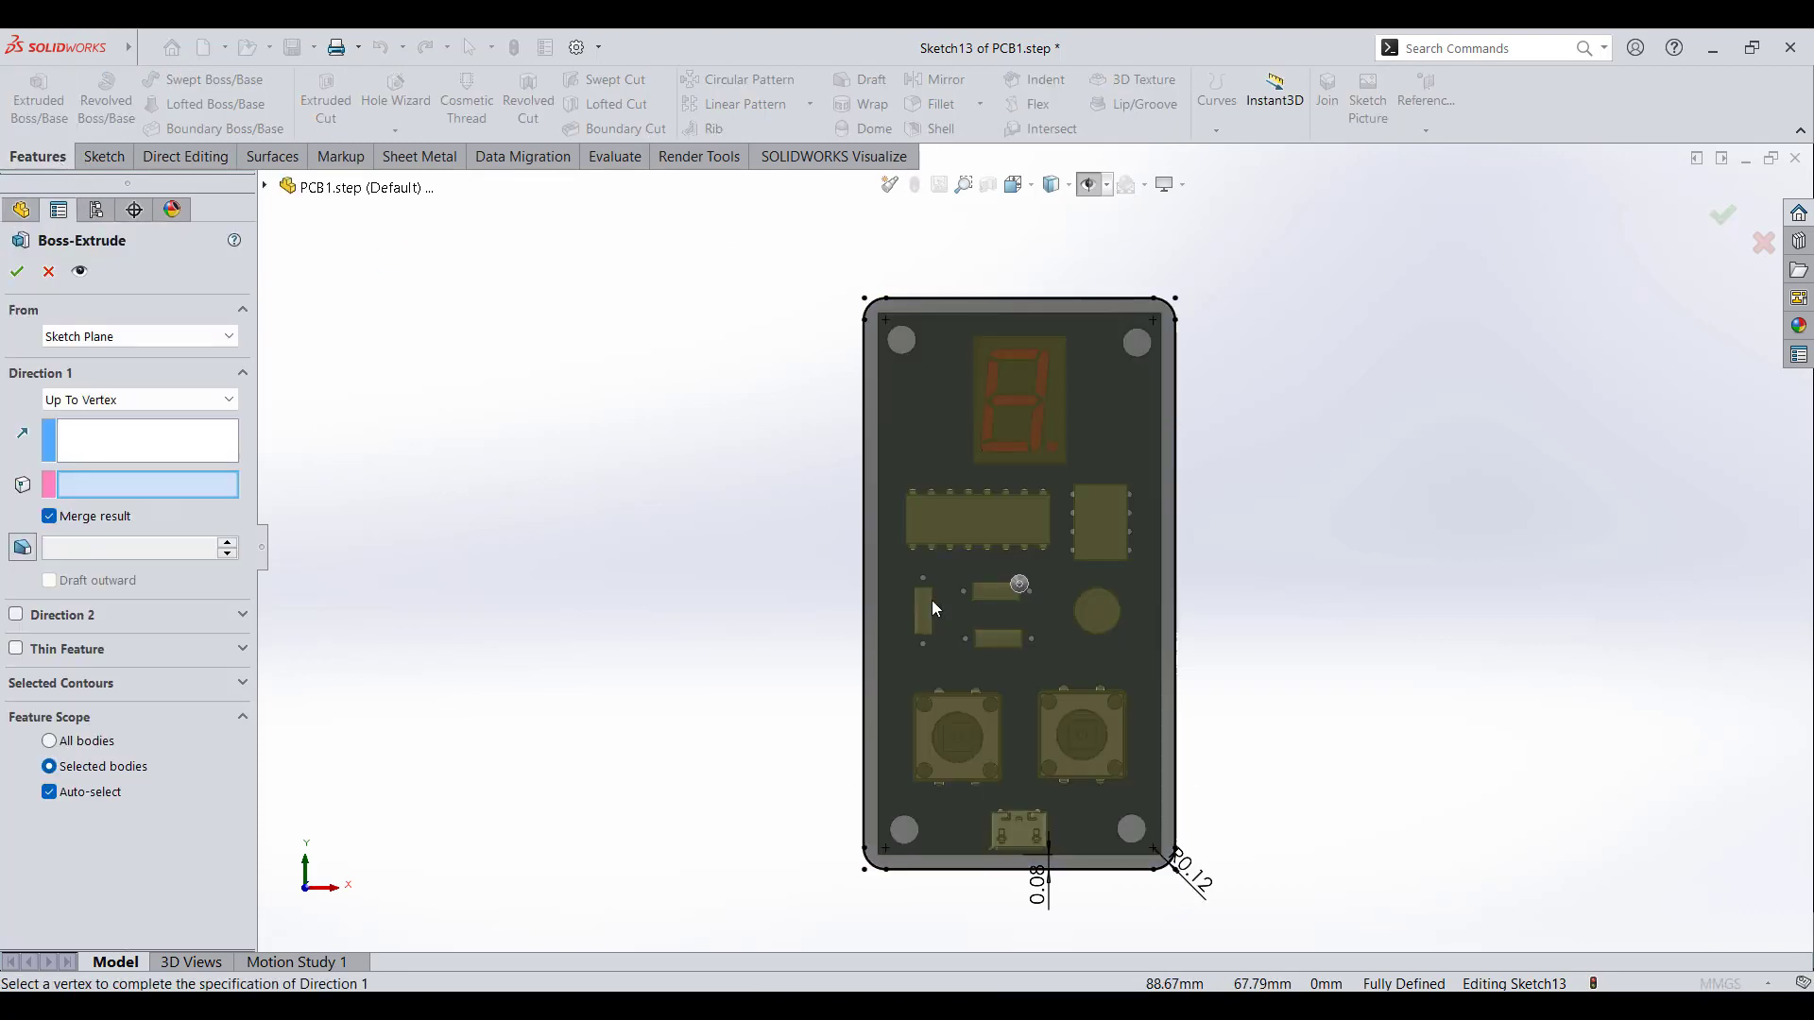
{"action": "left_click", "coordinate": [1029, 451]}
{"action": "middle_click_drag", "start_coordinate": [1011, 586], "coordinate": [822, 615]}
{"action": "left_click", "coordinate": [15, 615]}
{"action": "key", "text": "Return"}
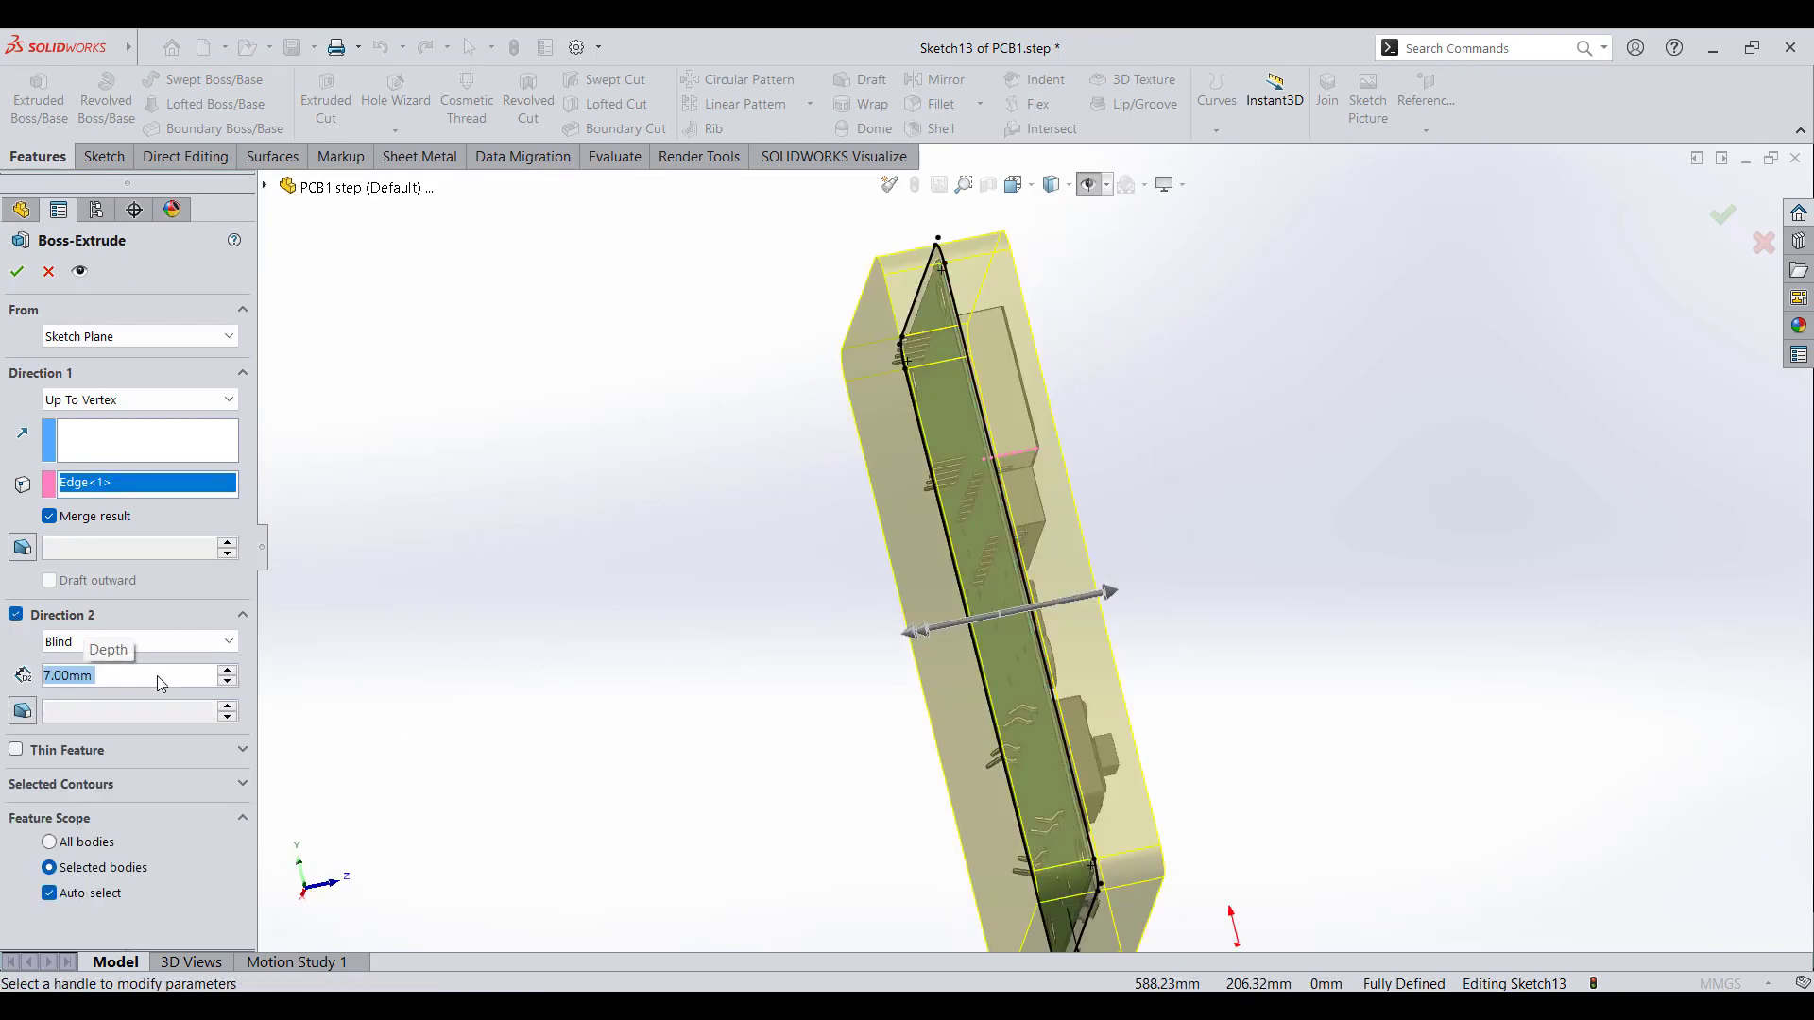
{"action": "key", "text": "Return"}
- Edit the enclosure extrusion and turn off Merge result so it remains a separate body from the PCB
{"action": "right_click", "coordinate": [113, 471]}
{"action": "left_click", "coordinate": [151, 411]}
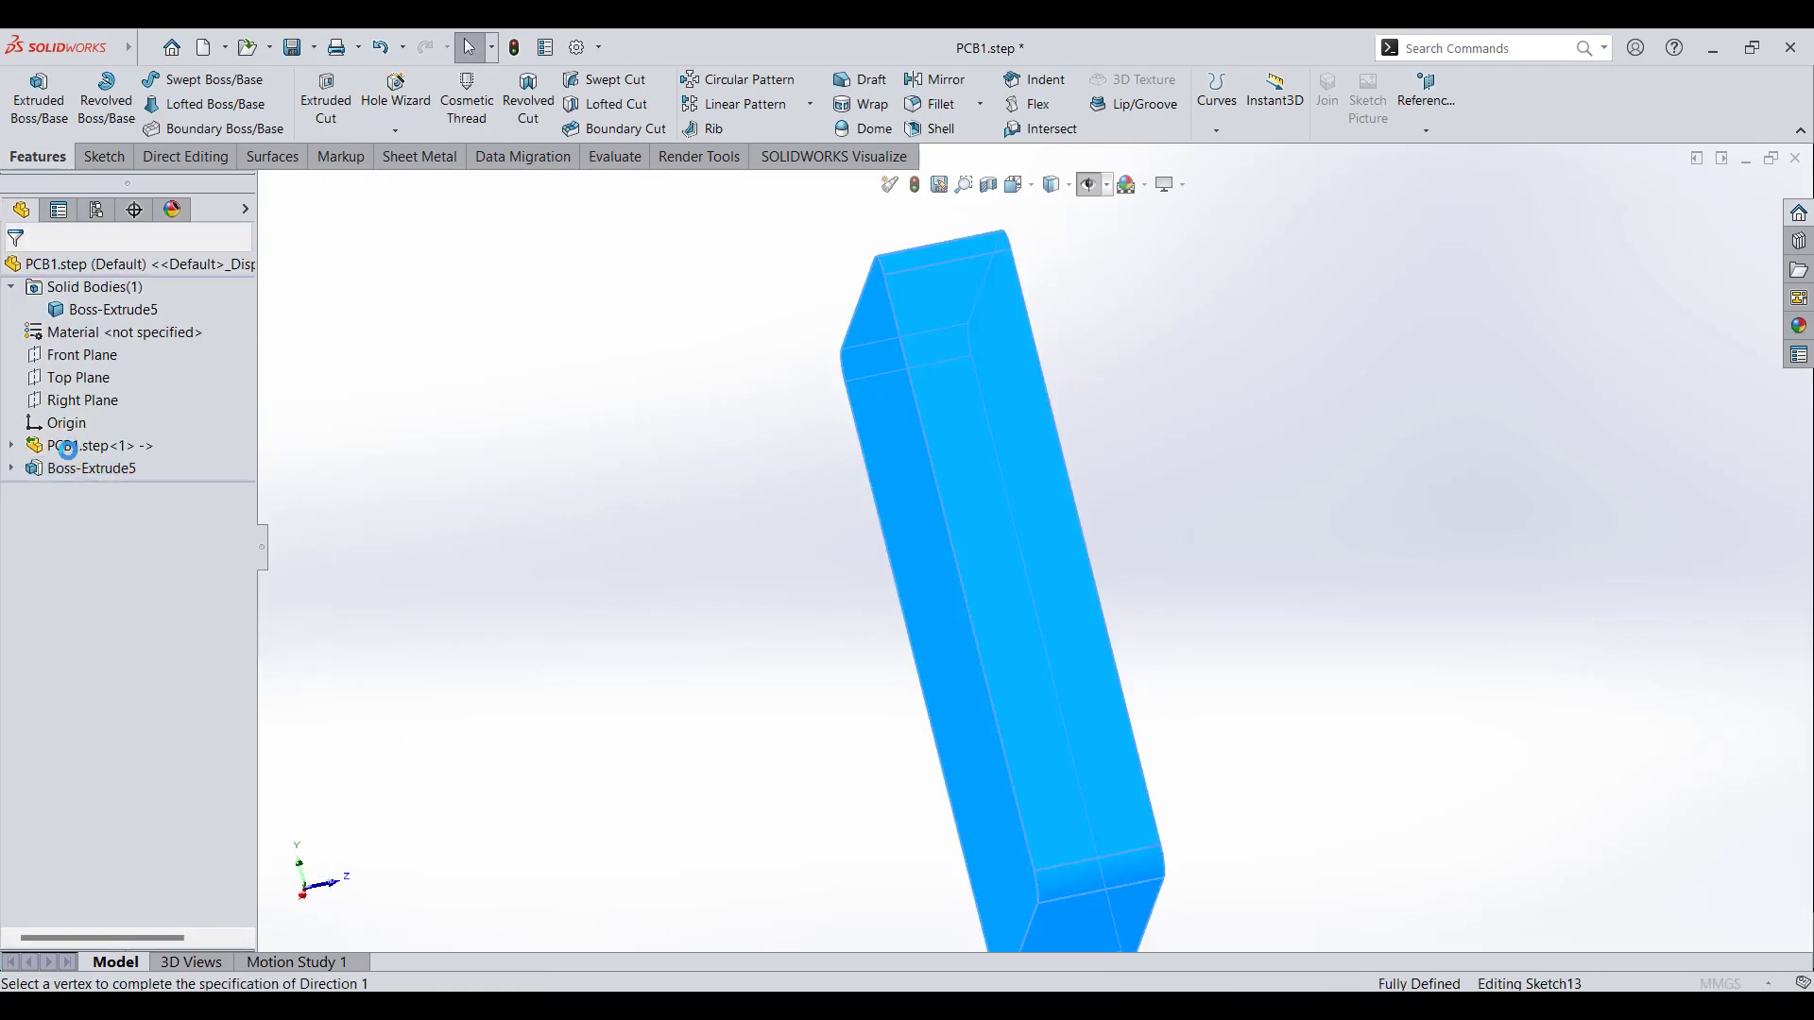
{"action": "scroll", "coordinate": [156, 540], "scroll_direction": "down", "scroll_amount": 5}
{"action": "scroll", "coordinate": [81, 434], "scroll_direction": "up", "scroll_amount": 5}
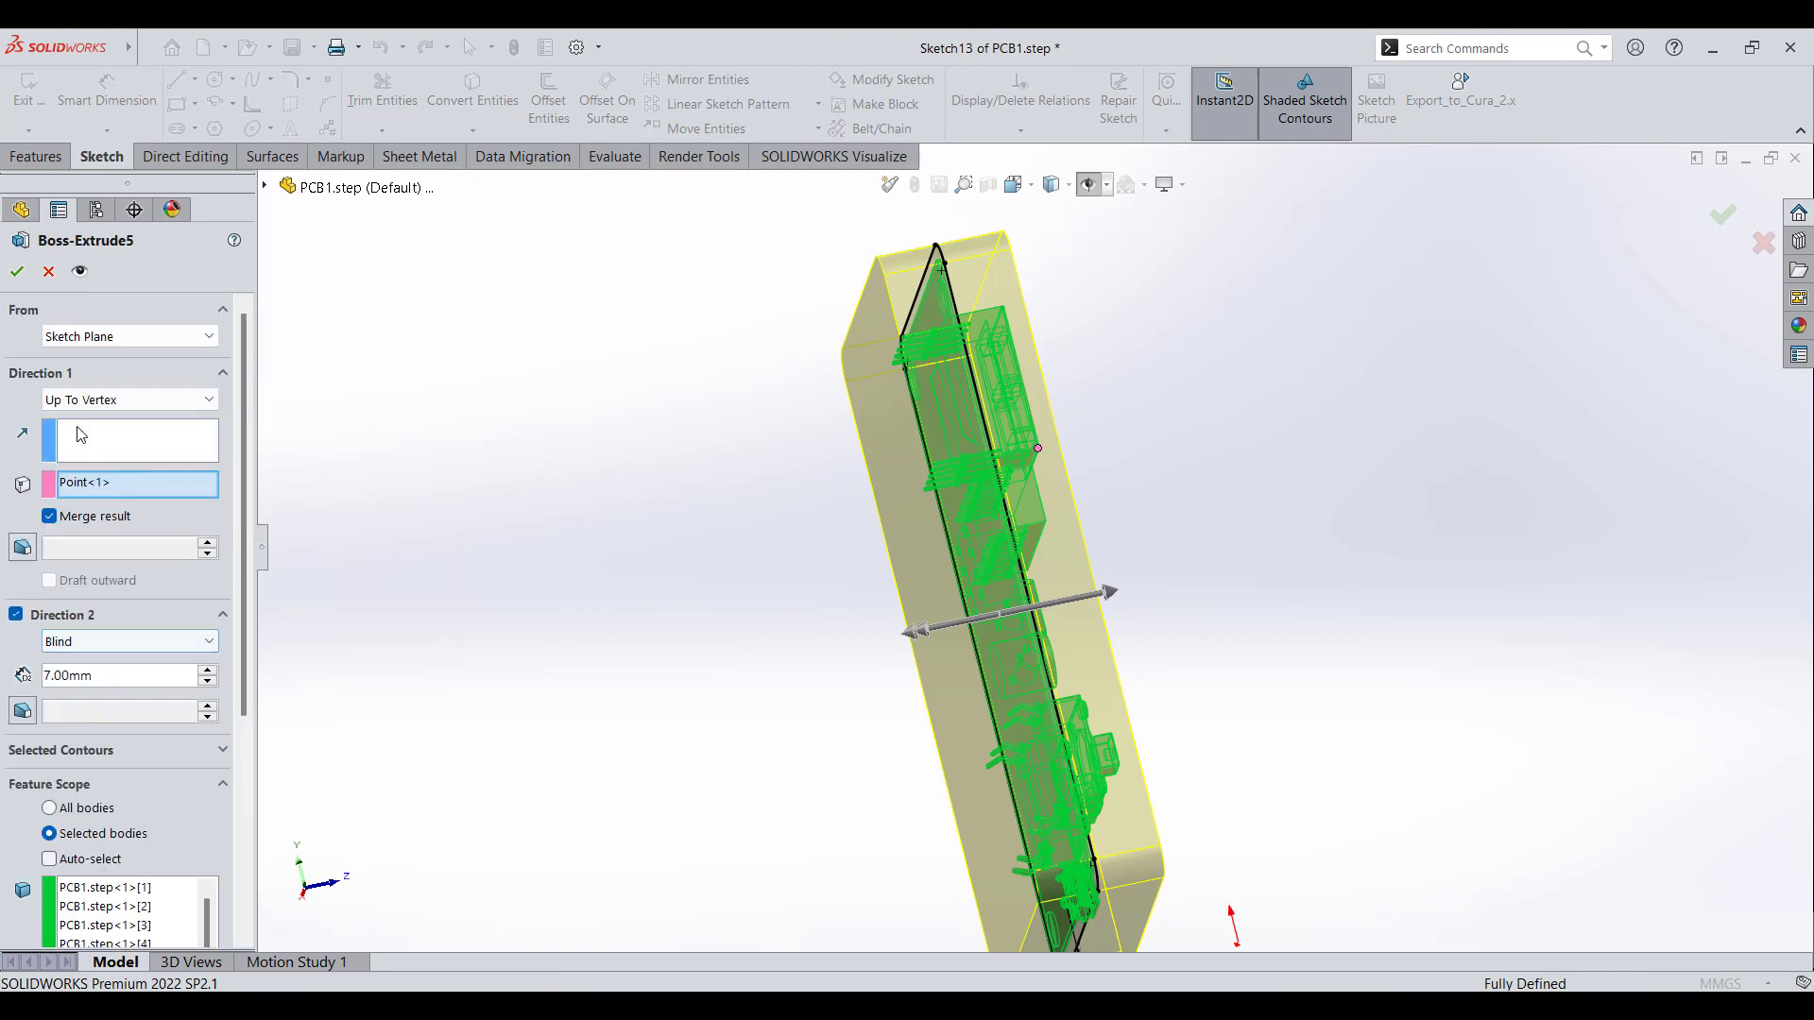
{"action": "left_click", "coordinate": [48, 517]}
{"action": "left_click", "coordinate": [17, 271]}
- Fillet the edges around the enclosure block's front and back faces
{"action": "middle_click_drag", "start_coordinate": [897, 495], "coordinate": [708, 495]}
{"action": "left_click", "coordinate": [1002, 548]}
{"action": "middle_click_drag", "start_coordinate": [1002, 548], "coordinate": [1285, 543]}
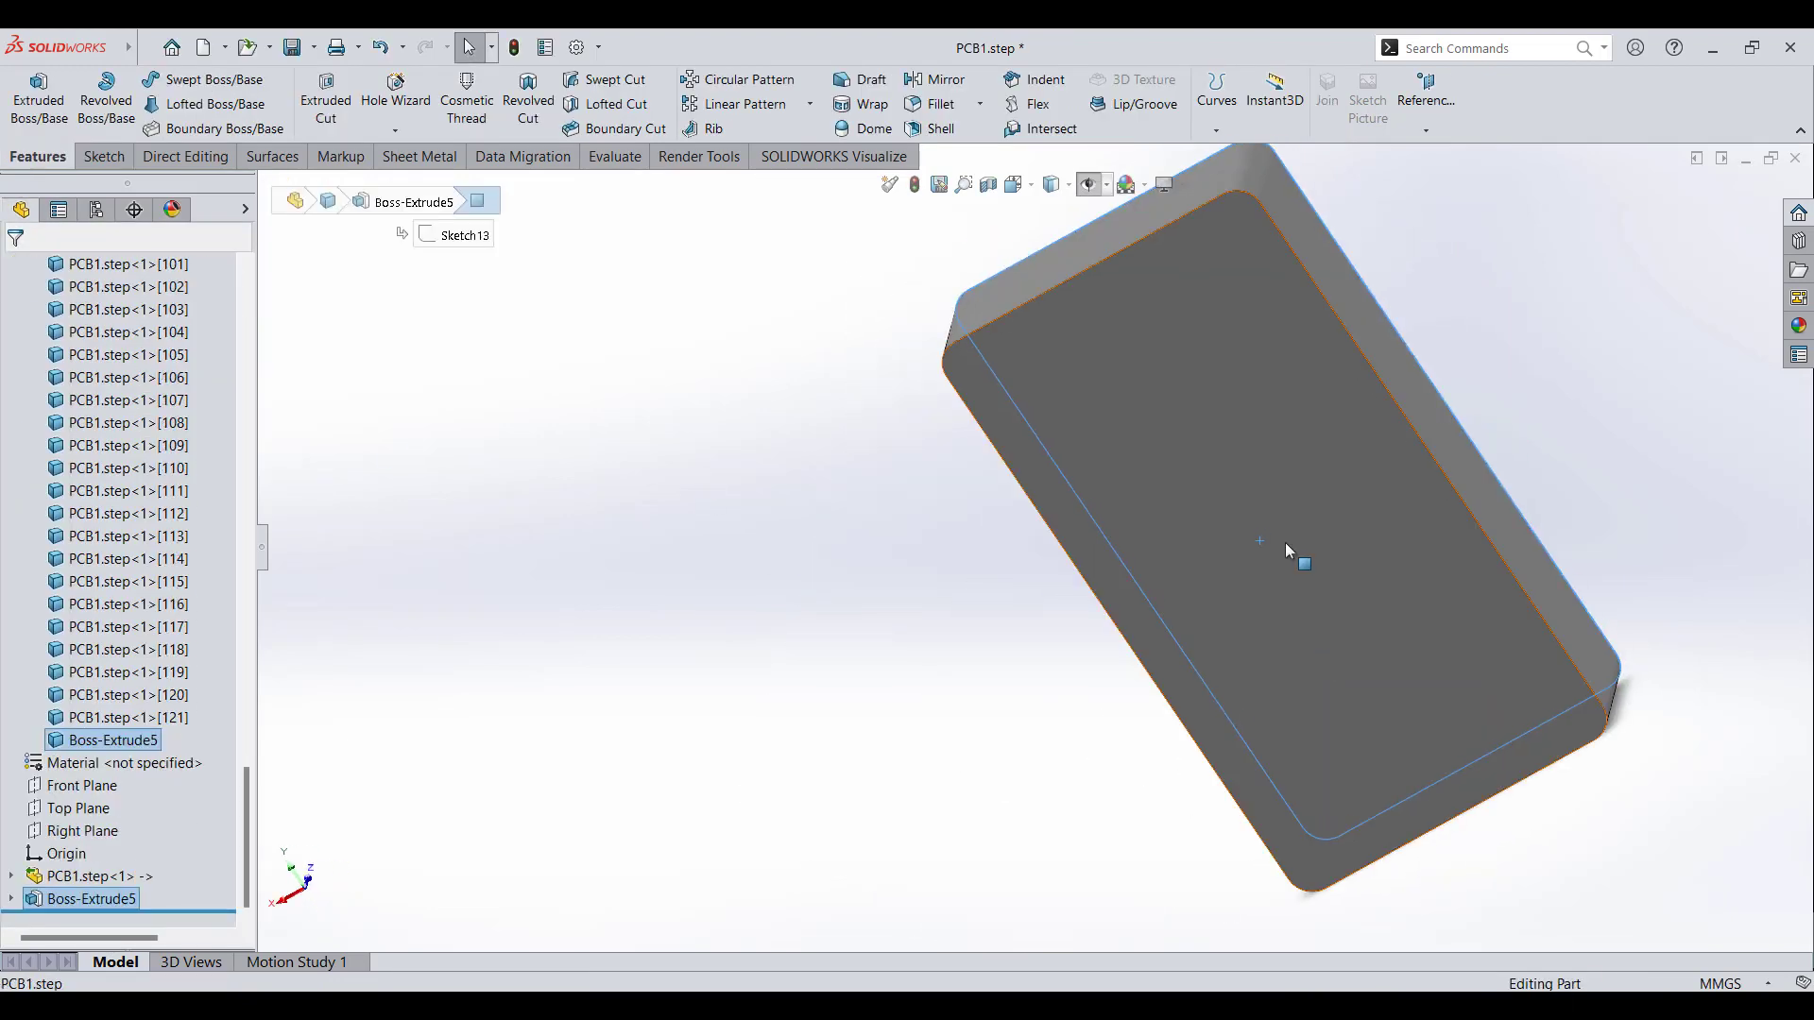
{"action": "left_click", "coordinate": [1285, 543], "text": "ctrl"}
{"action": "left_click", "coordinate": [940, 104]}
{"action": "scroll", "coordinate": [1140, 466], "scroll_direction": "up", "scroll_amount": 3}
{"action": "middle_click_drag", "start_coordinate": [1140, 467], "coordinate": [907, 511]}
{"action": "left_click", "coordinate": [16, 272]}
- On the enclosure's long side face, sketch a vertical line along the edge nearest the display, extending past both ends
{"action": "scroll", "coordinate": [1044, 548], "scroll_direction": "up", "scroll_amount": 3}
{"action": "scroll", "coordinate": [1096, 573], "scroll_direction": "down", "scroll_amount": 5}
{"action": "right_click", "coordinate": [1140, 466]}
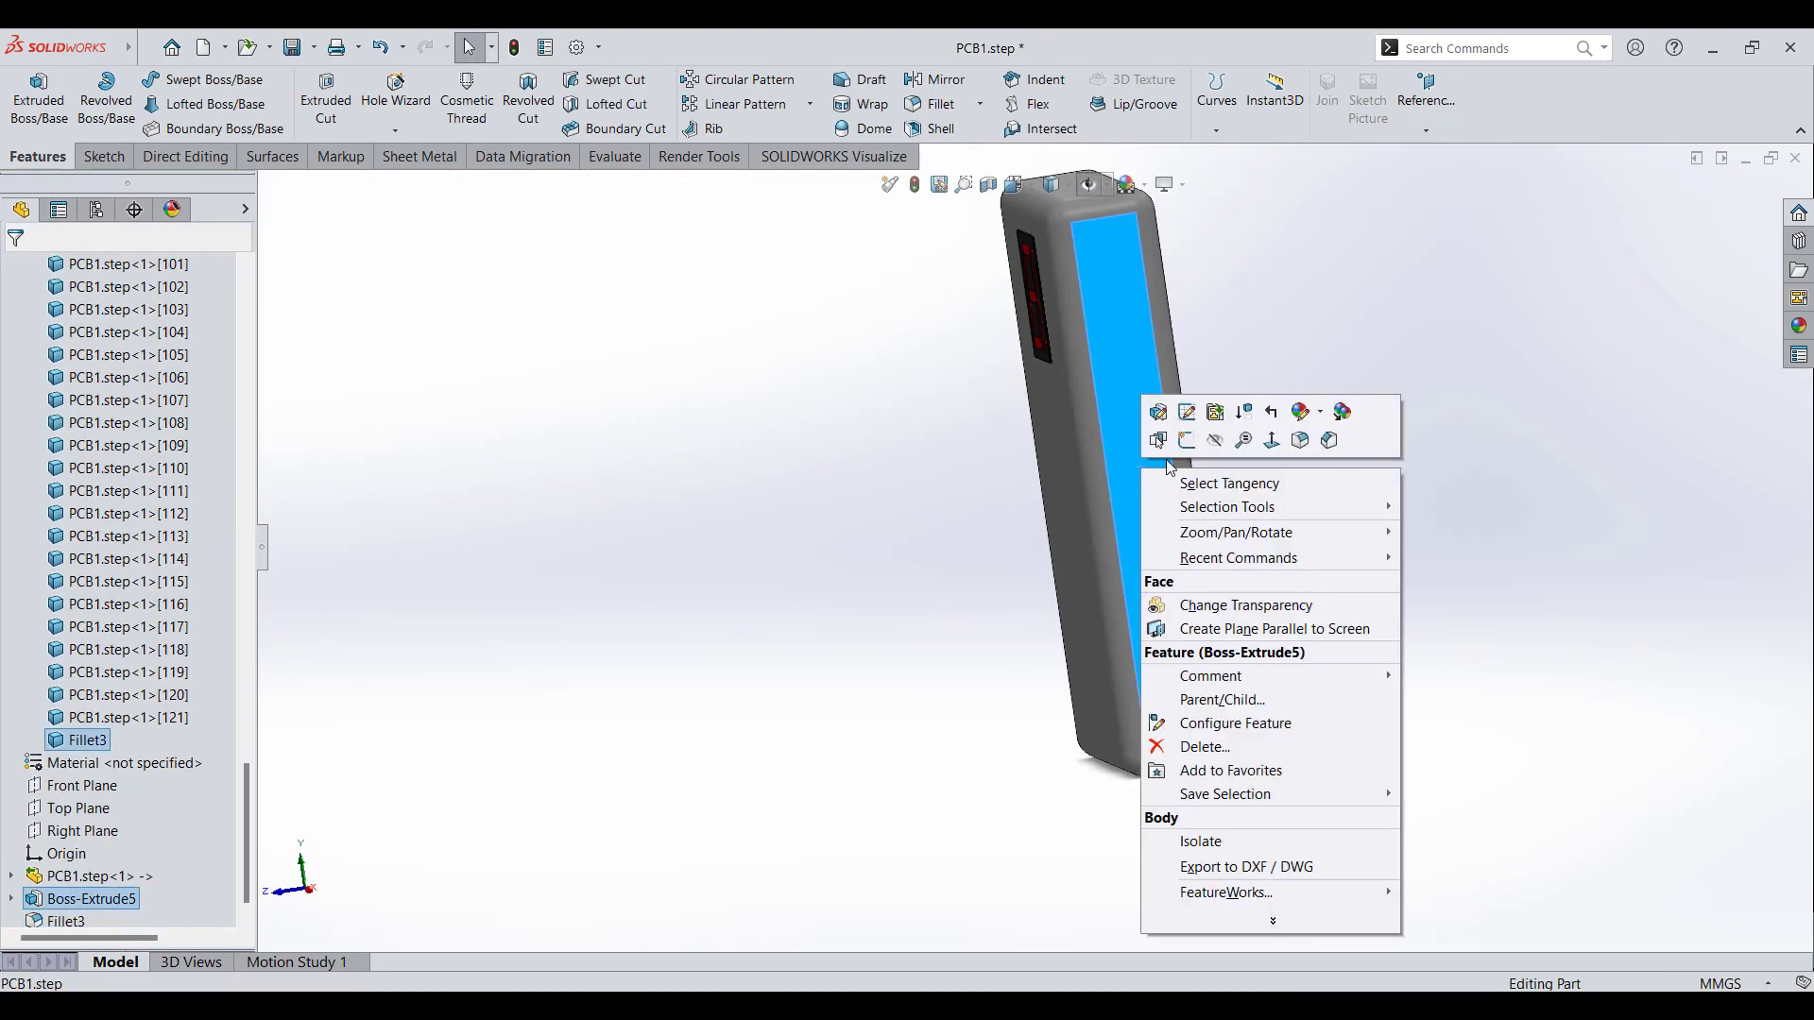
{"action": "left_click", "coordinate": [1187, 440]}
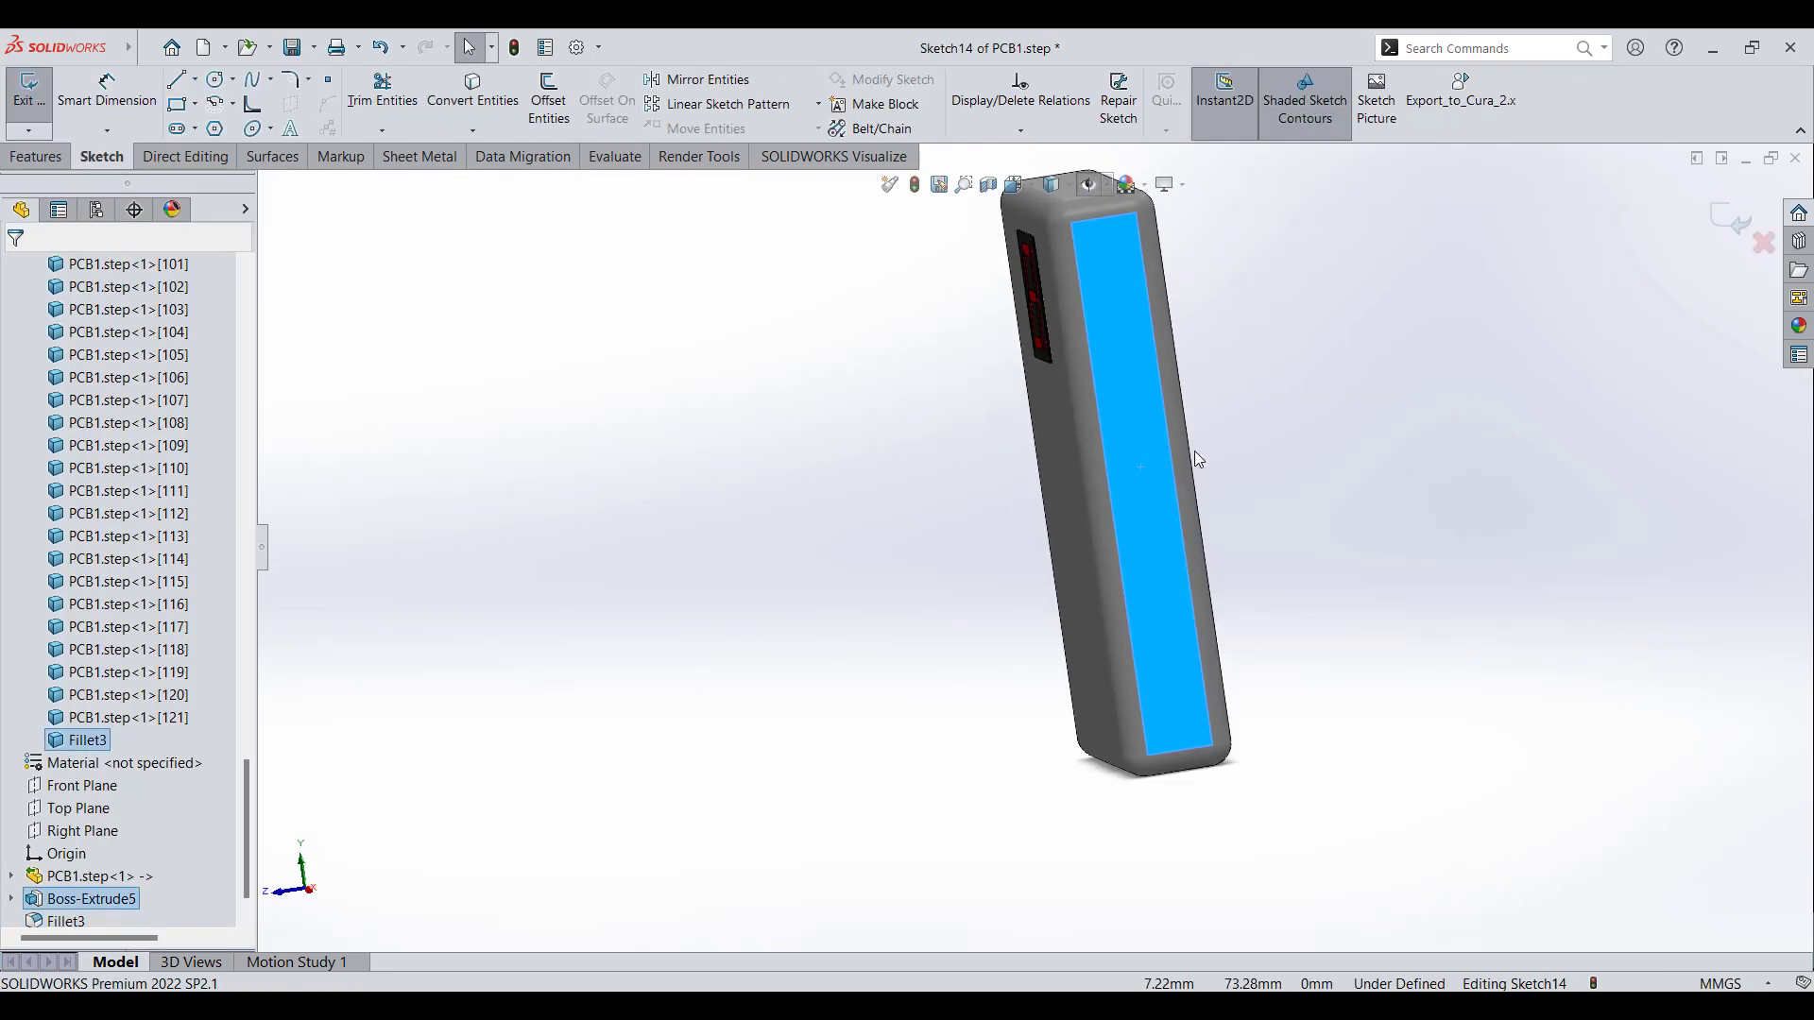
{"action": "left_click", "coordinate": [177, 79]}
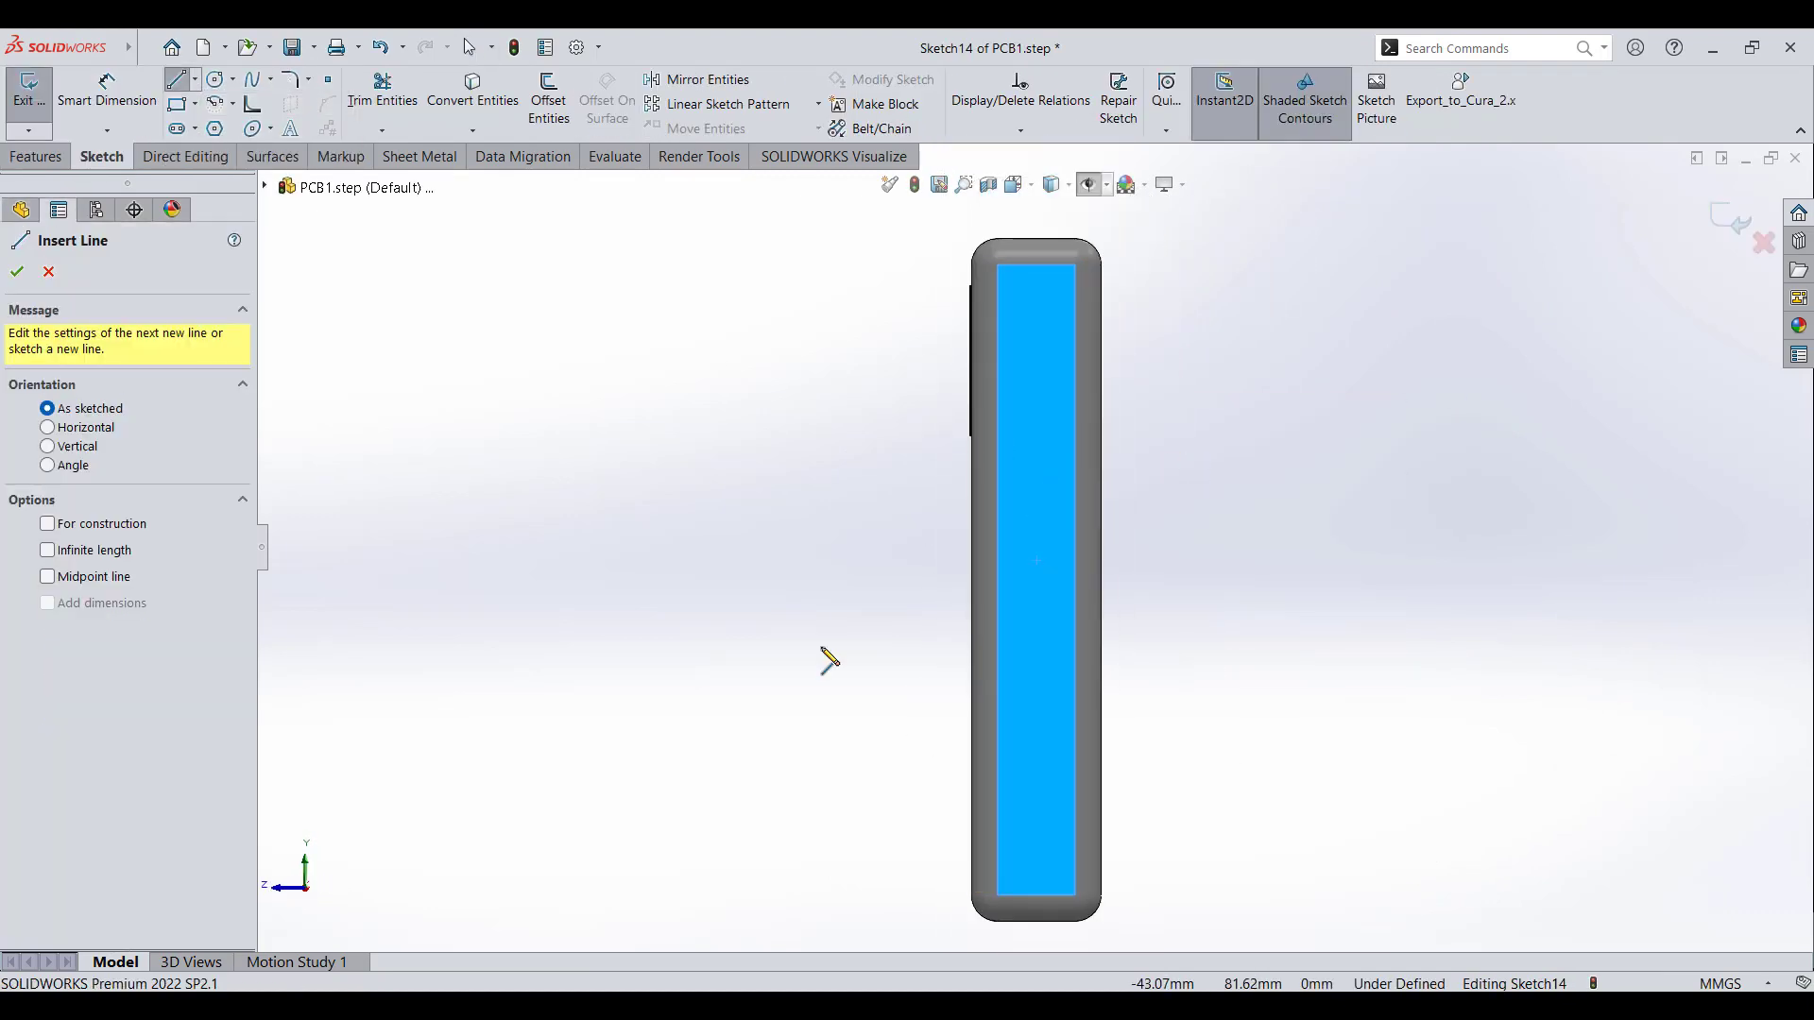
{"action": "left_click", "coordinate": [998, 934]}
{"action": "left_click", "coordinate": [998, 201]}
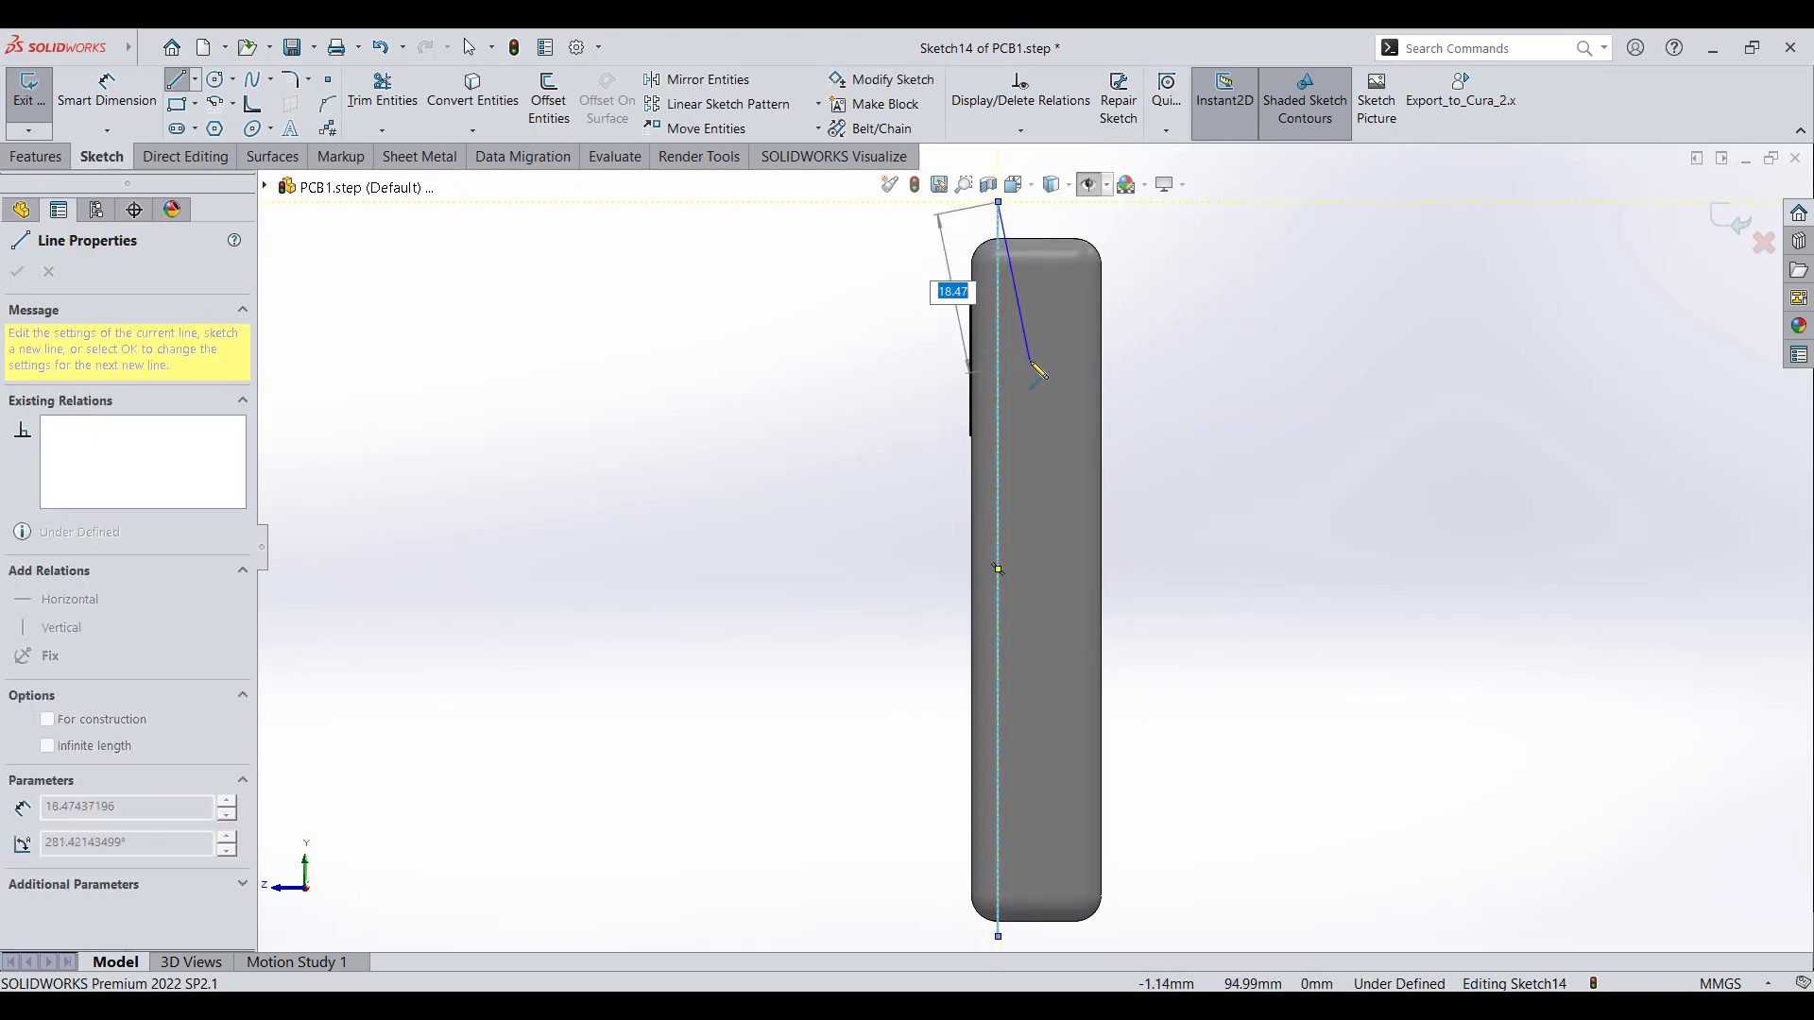
{"action": "key", "text": "Escape"}
{"action": "scroll", "coordinate": [1041, 364], "scroll_direction": "up", "scroll_amount": 2}
- Split the enclosure body into front and rear parts with the sketched line, targeting only the selected body
{"action": "left_click", "coordinate": [12, 158]}
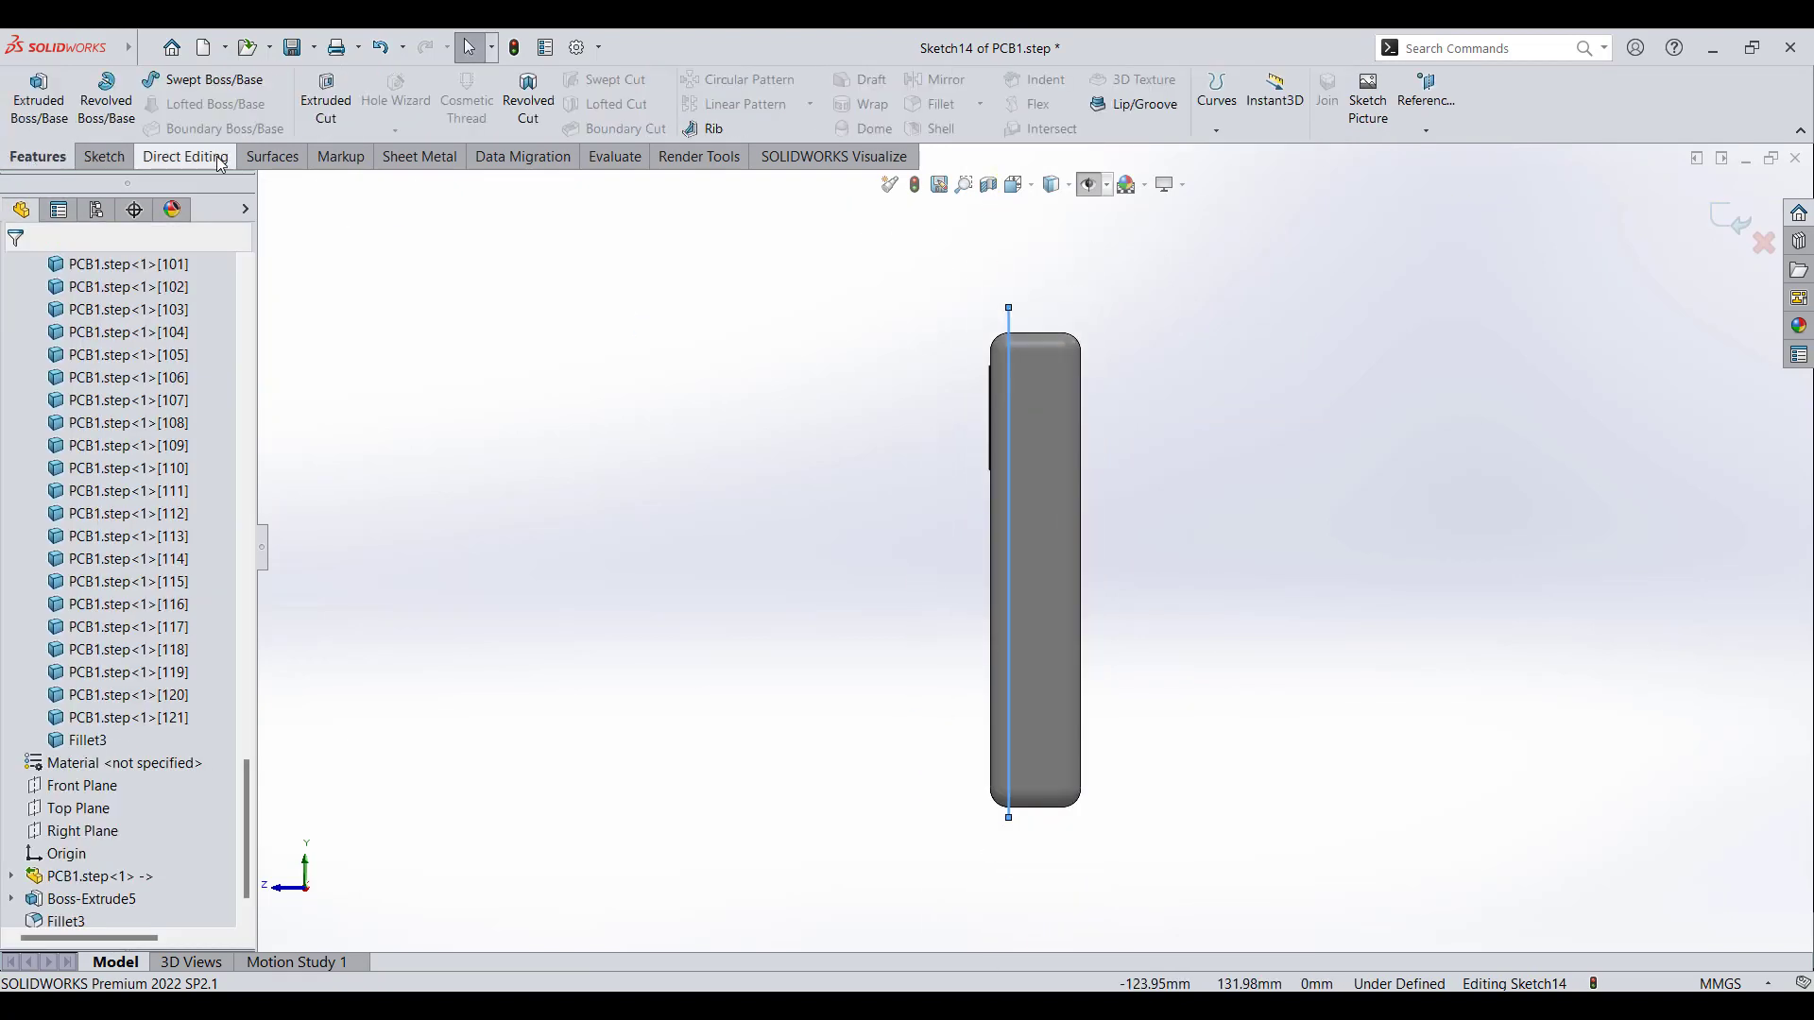
{"action": "left_click", "coordinate": [186, 157]}
{"action": "left_click", "coordinate": [374, 91]}
{"action": "left_click", "coordinate": [65, 602]}
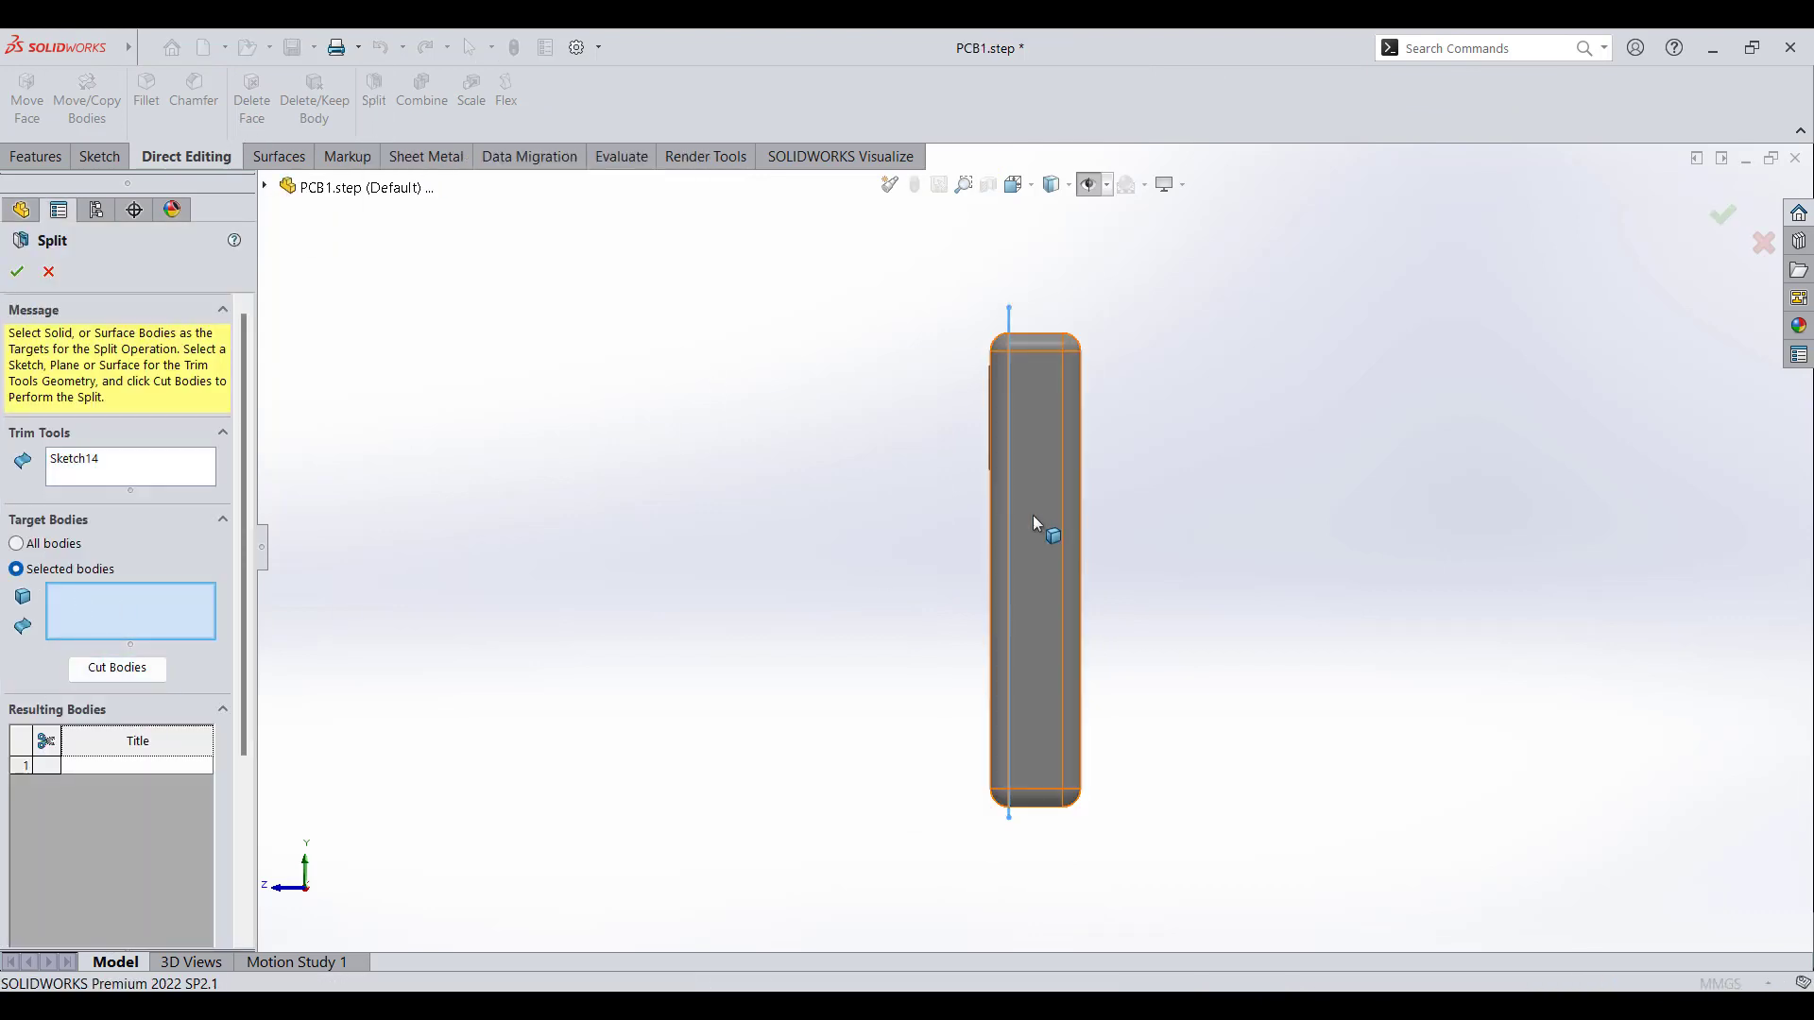
{"action": "left_click", "coordinate": [1034, 517]}
{"action": "left_click", "coordinate": [146, 671]}
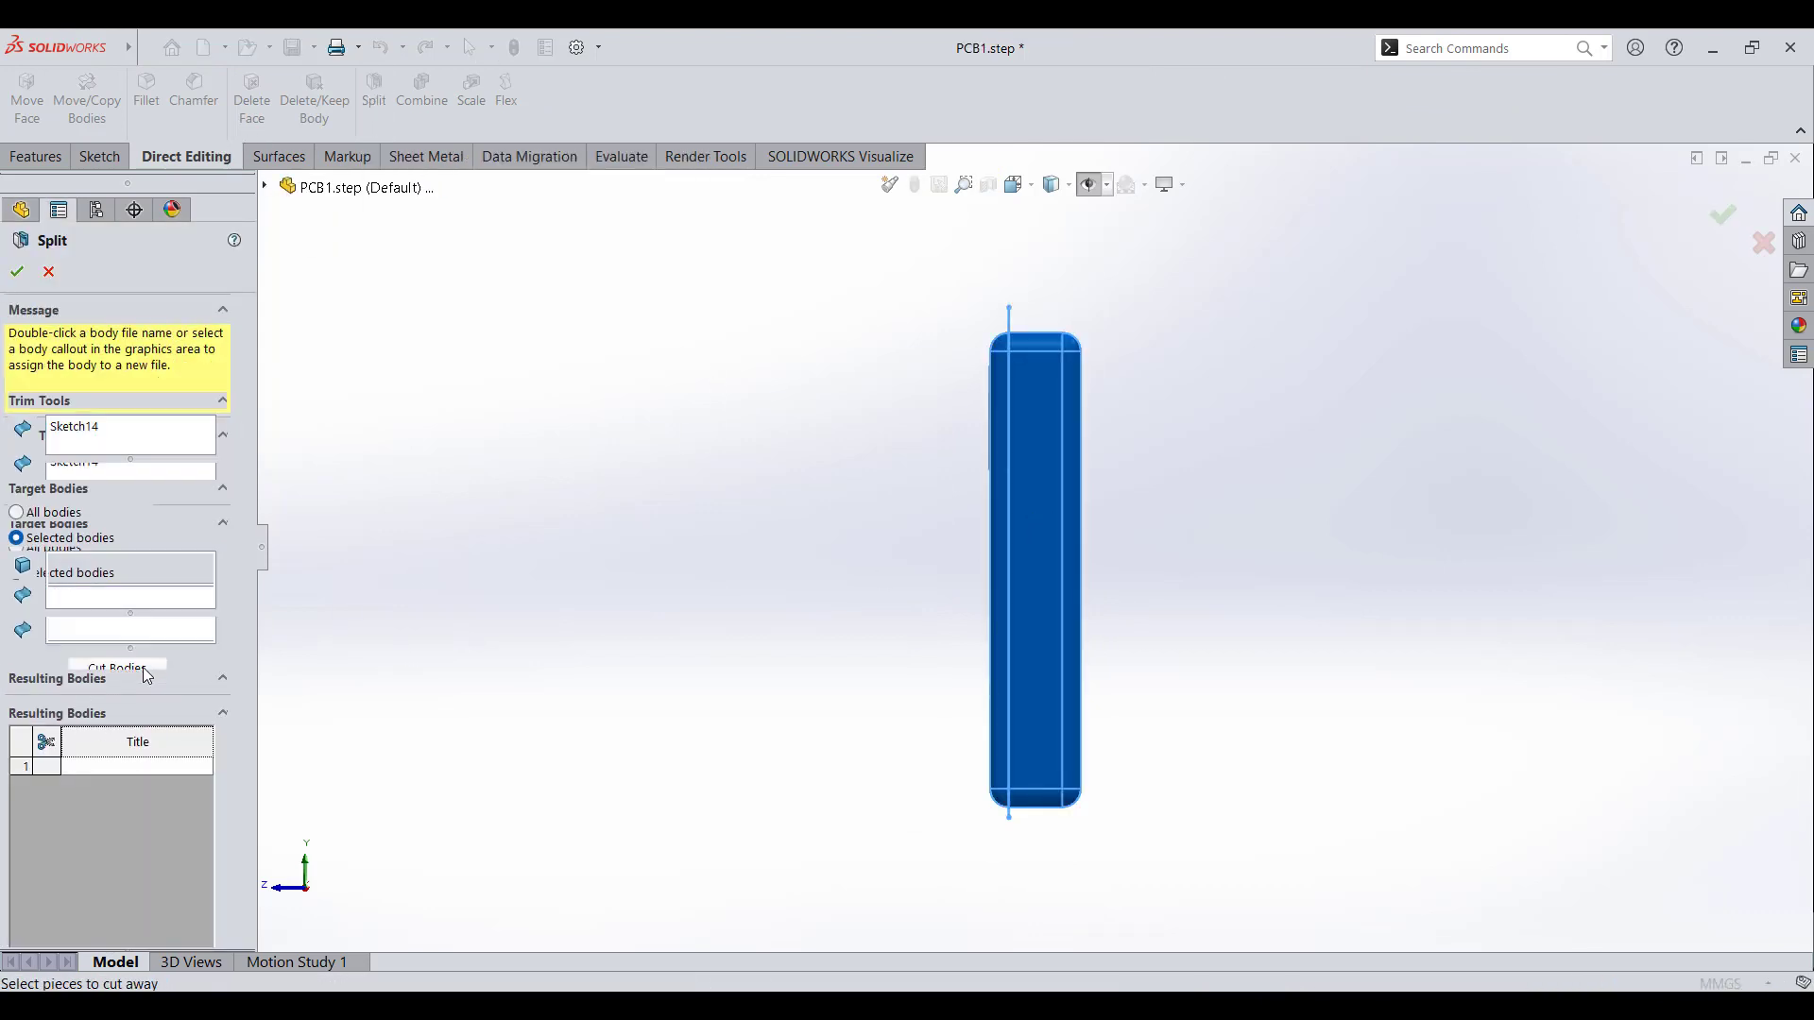
{"action": "left_click", "coordinate": [21, 279]}
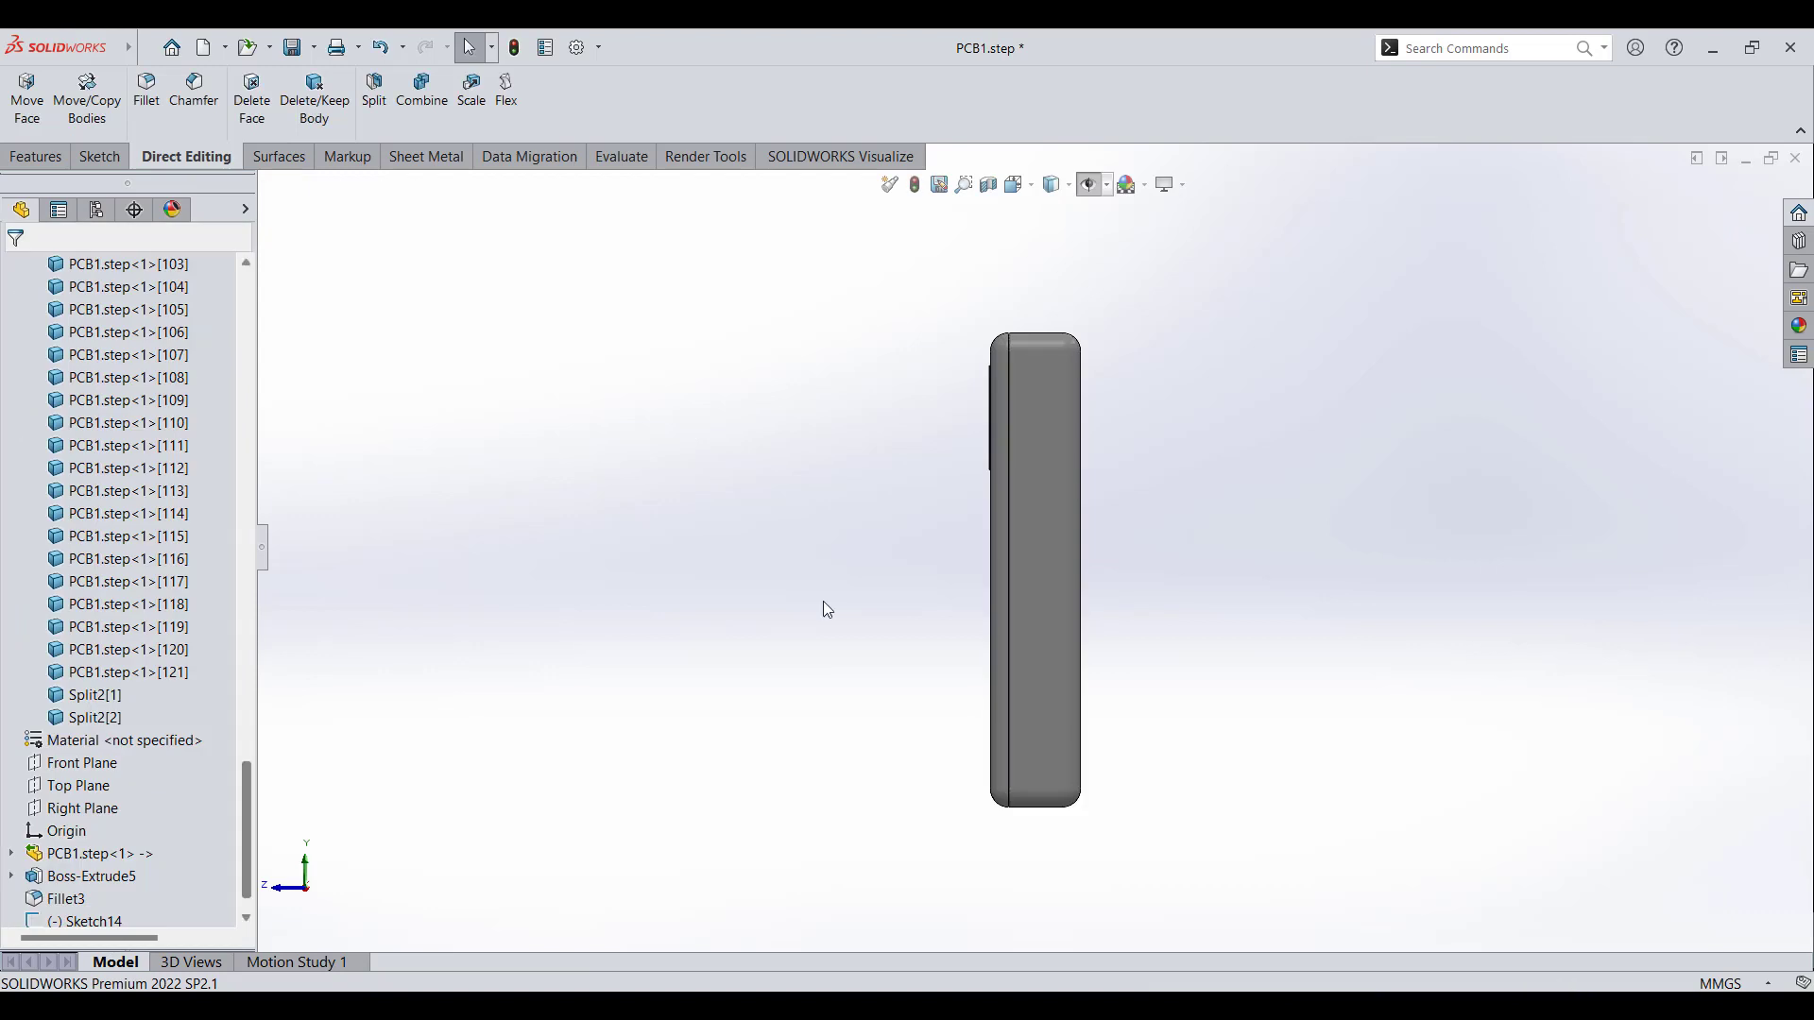
- Hide the front part of the enclosure and shell the rear part outward by 2 mm, removing its front face
{"action": "middle_click_drag", "start_coordinate": [824, 600], "coordinate": [960, 547]}
{"action": "key", "text": "Tab"}
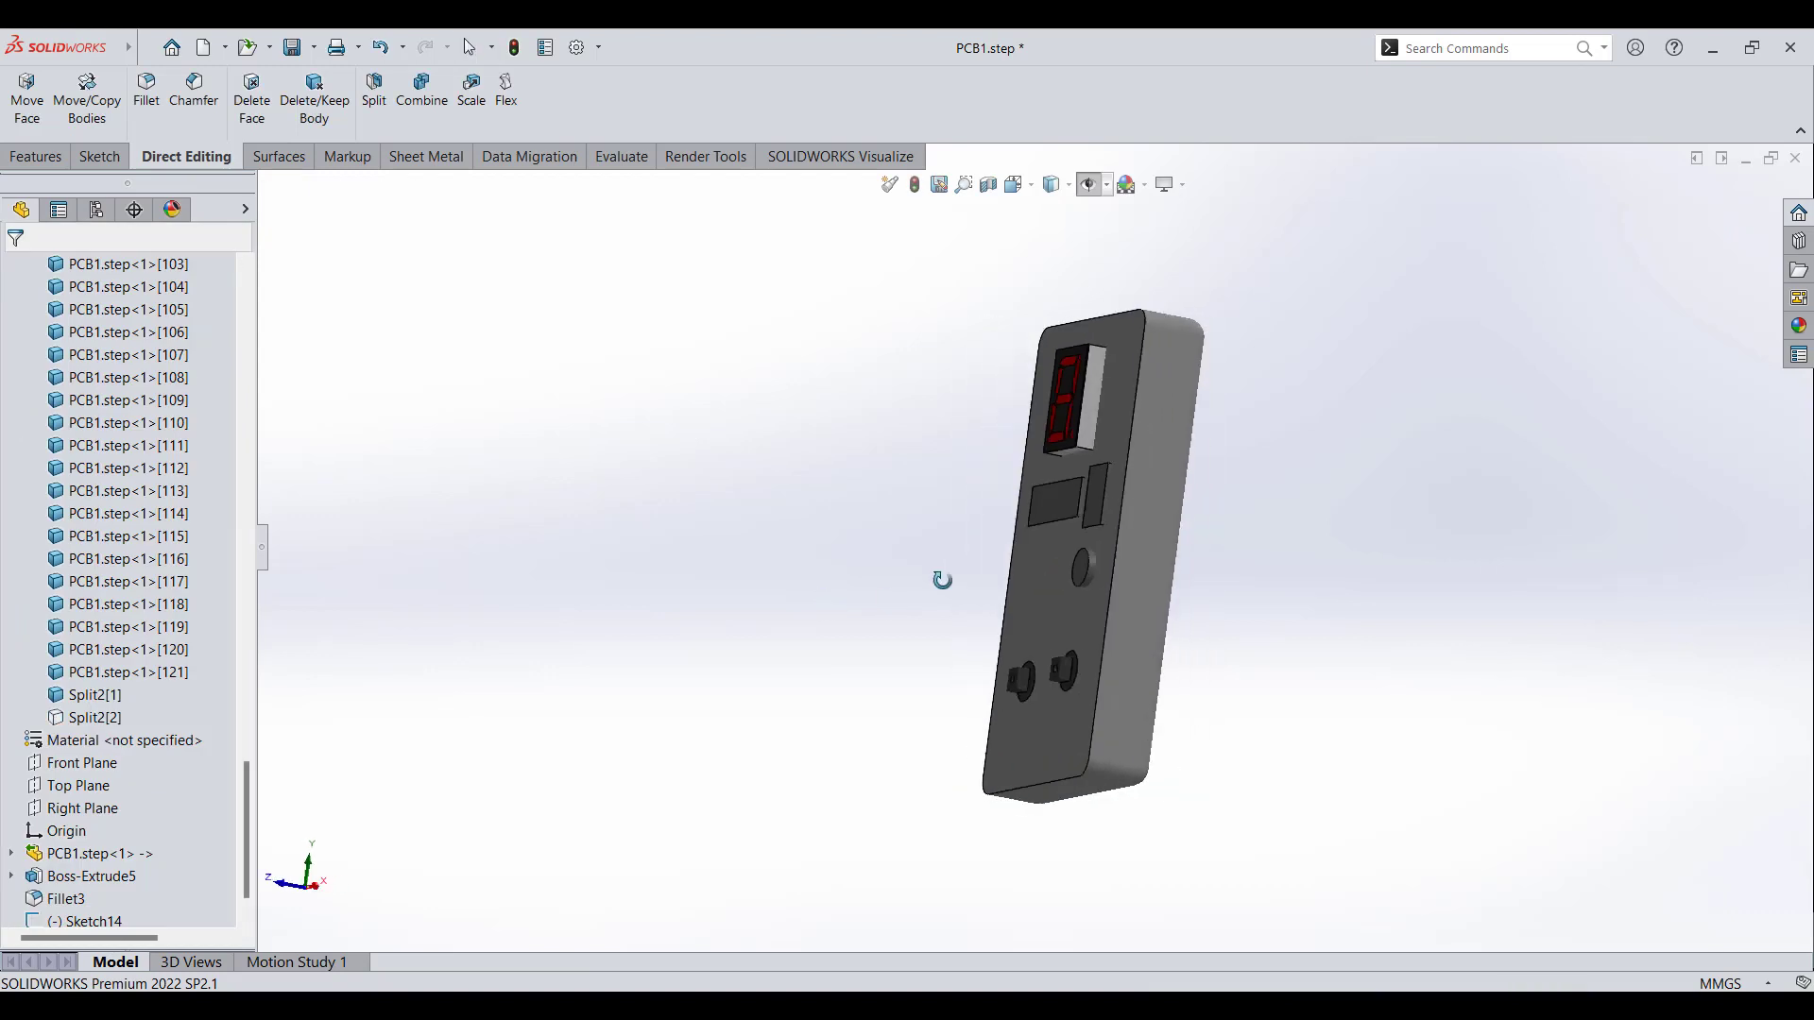
{"action": "left_click", "coordinate": [1079, 589]}
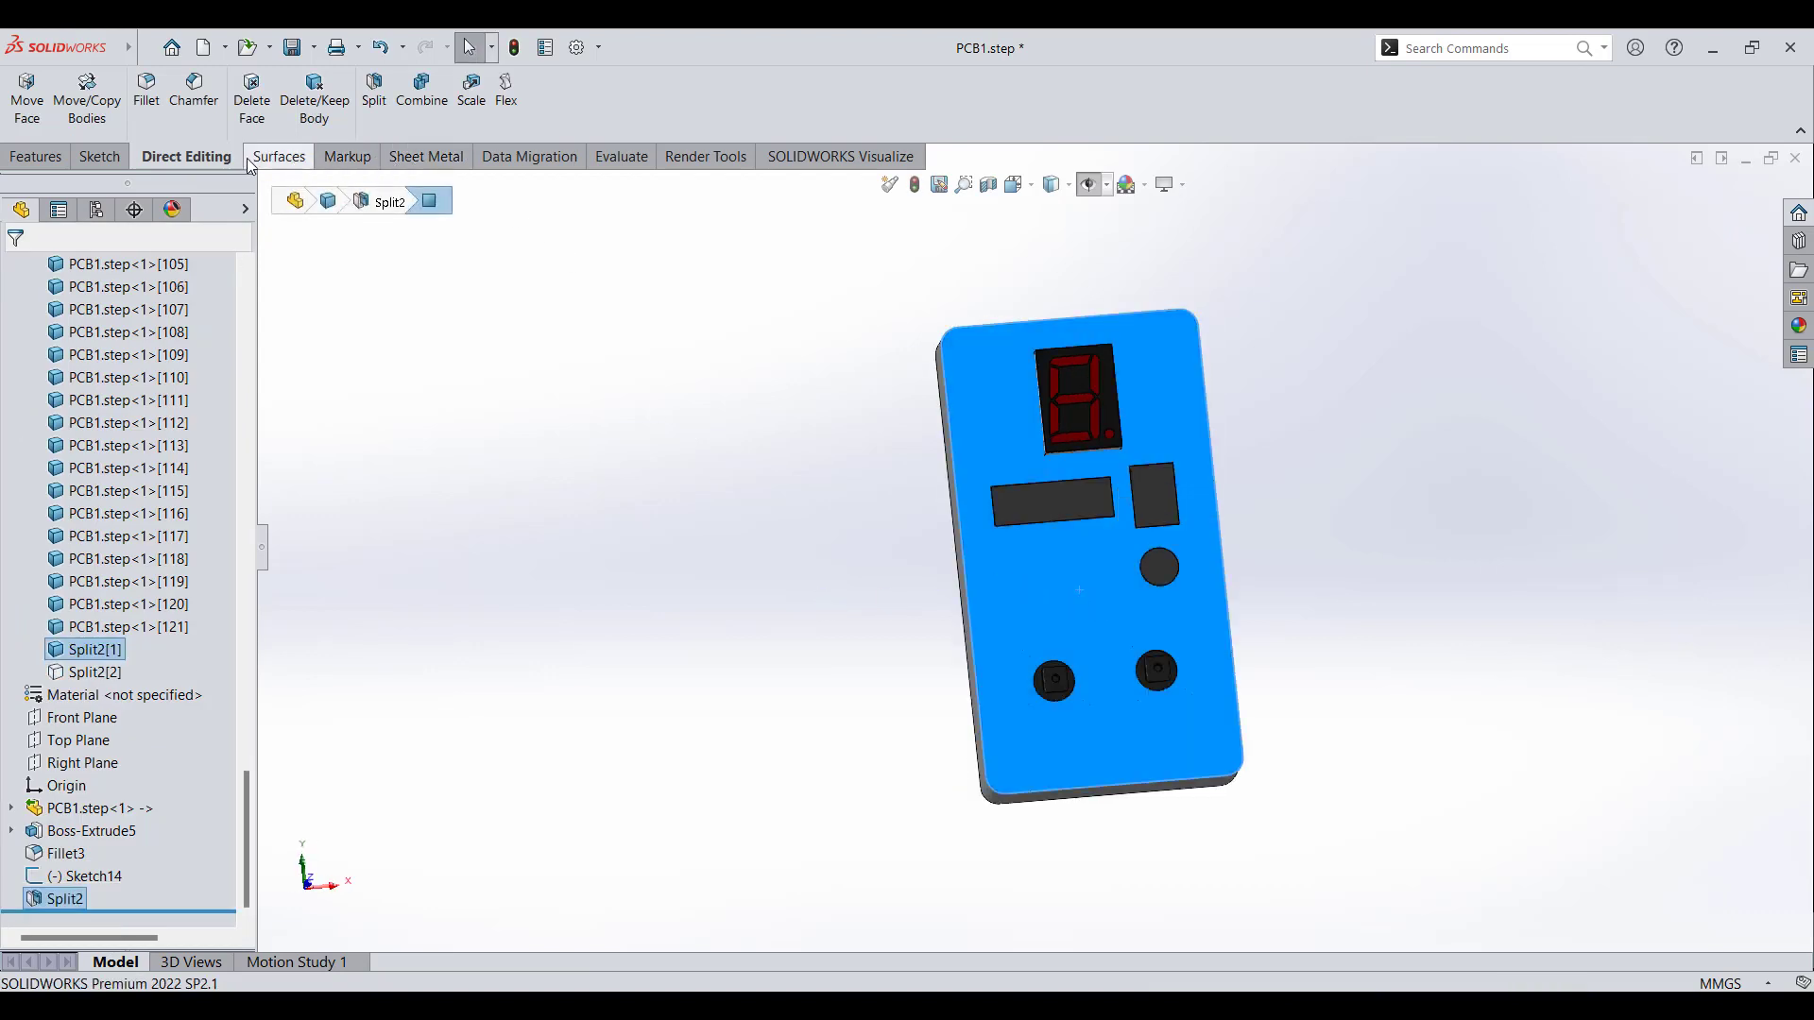
{"action": "left_click", "coordinate": [46, 159]}
{"action": "left_click", "coordinate": [940, 129]}
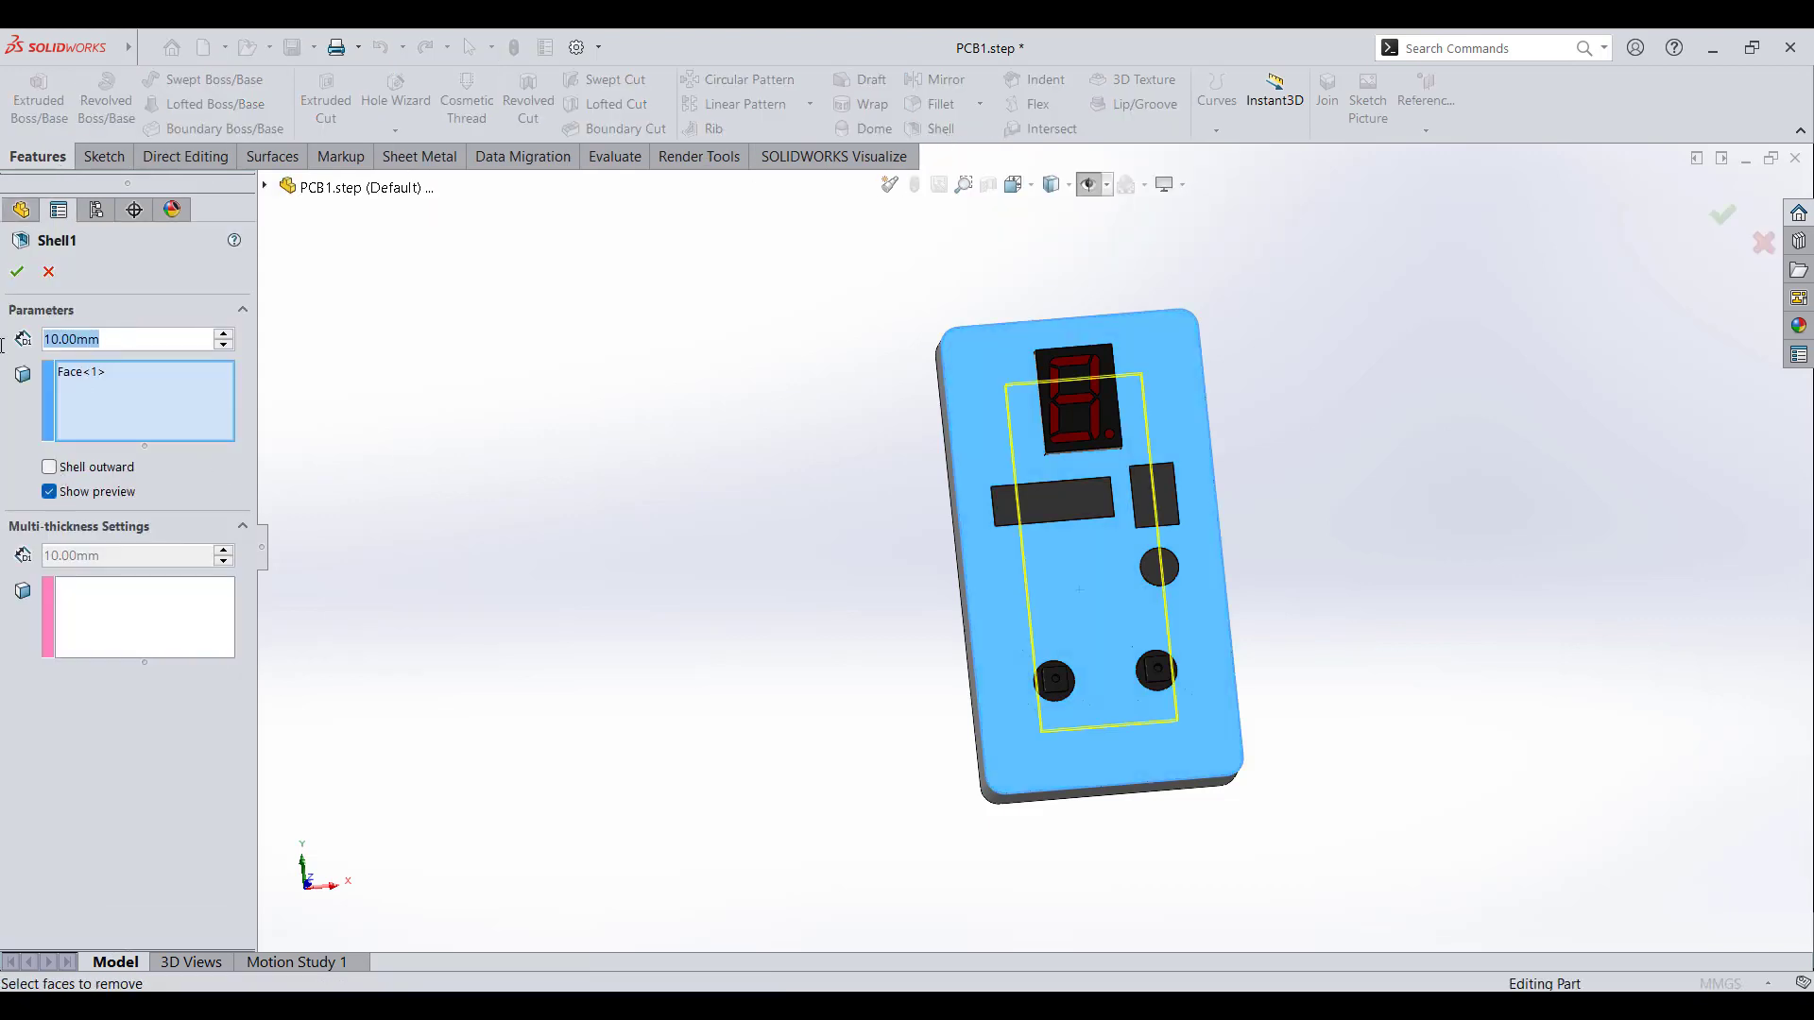
{"action": "type", "text": "2"}
{"action": "key", "text": "Return"}
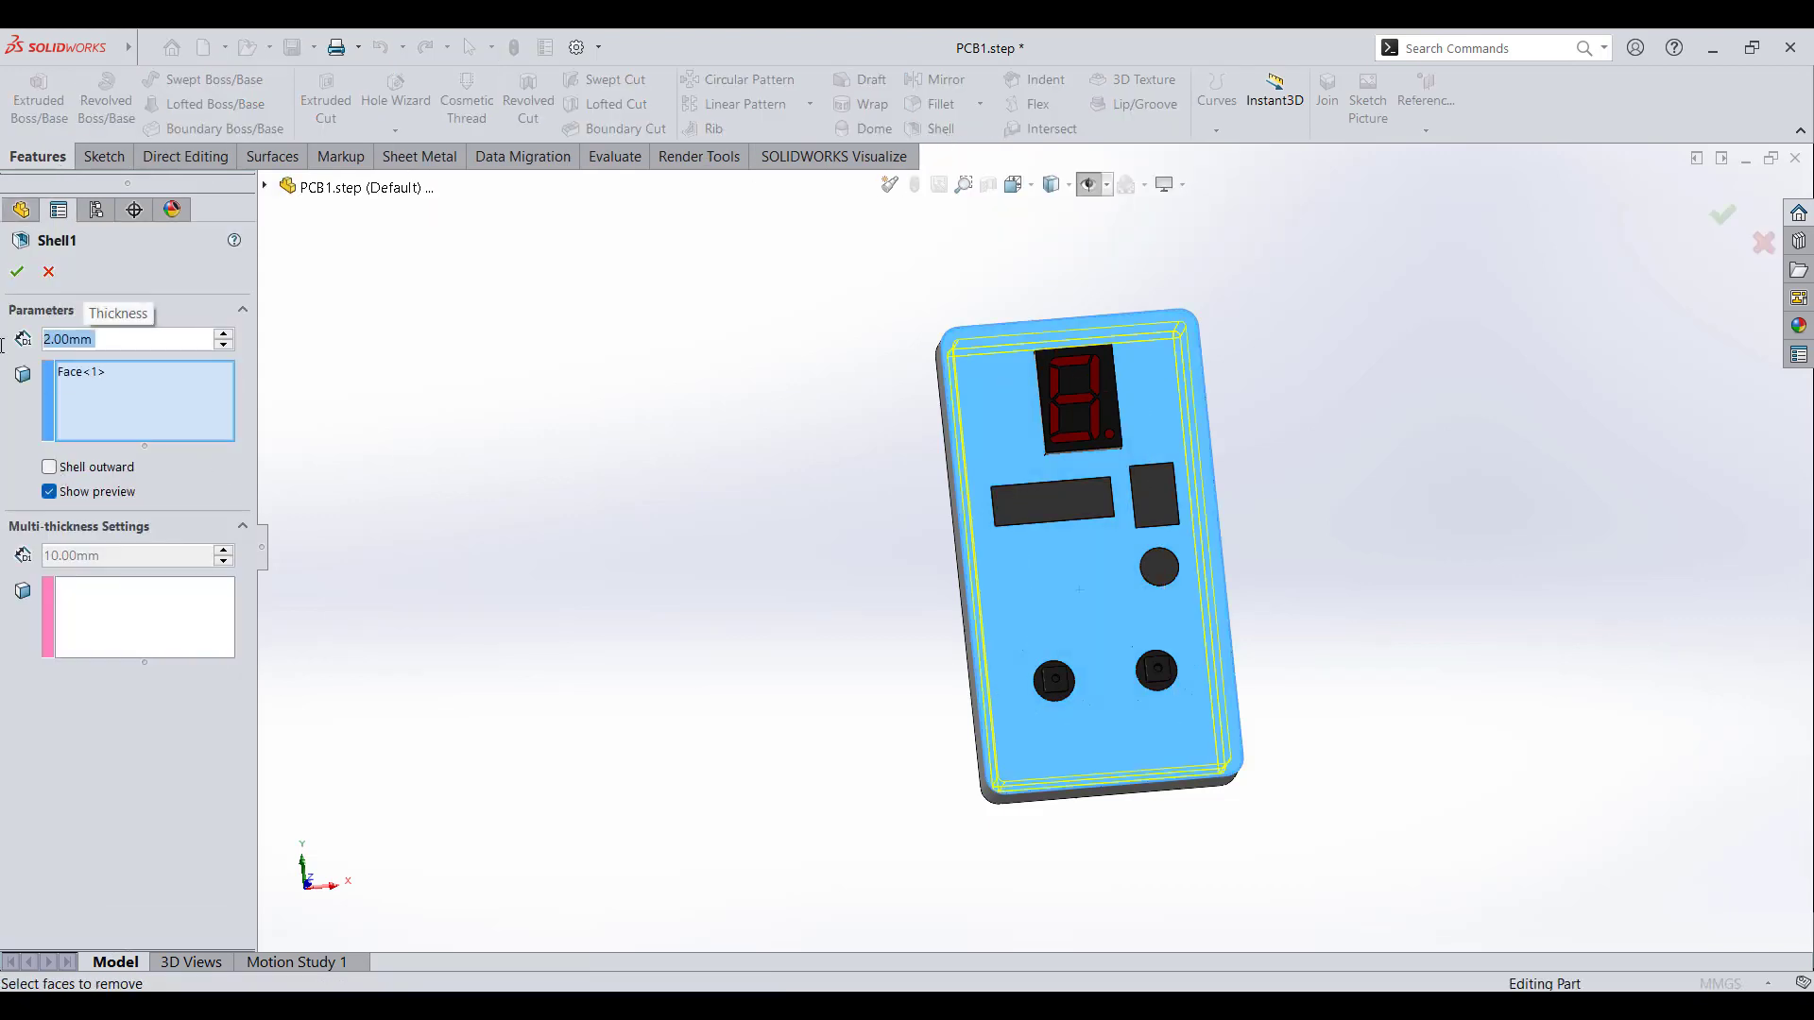
{"action": "left_click", "coordinate": [17, 271]}
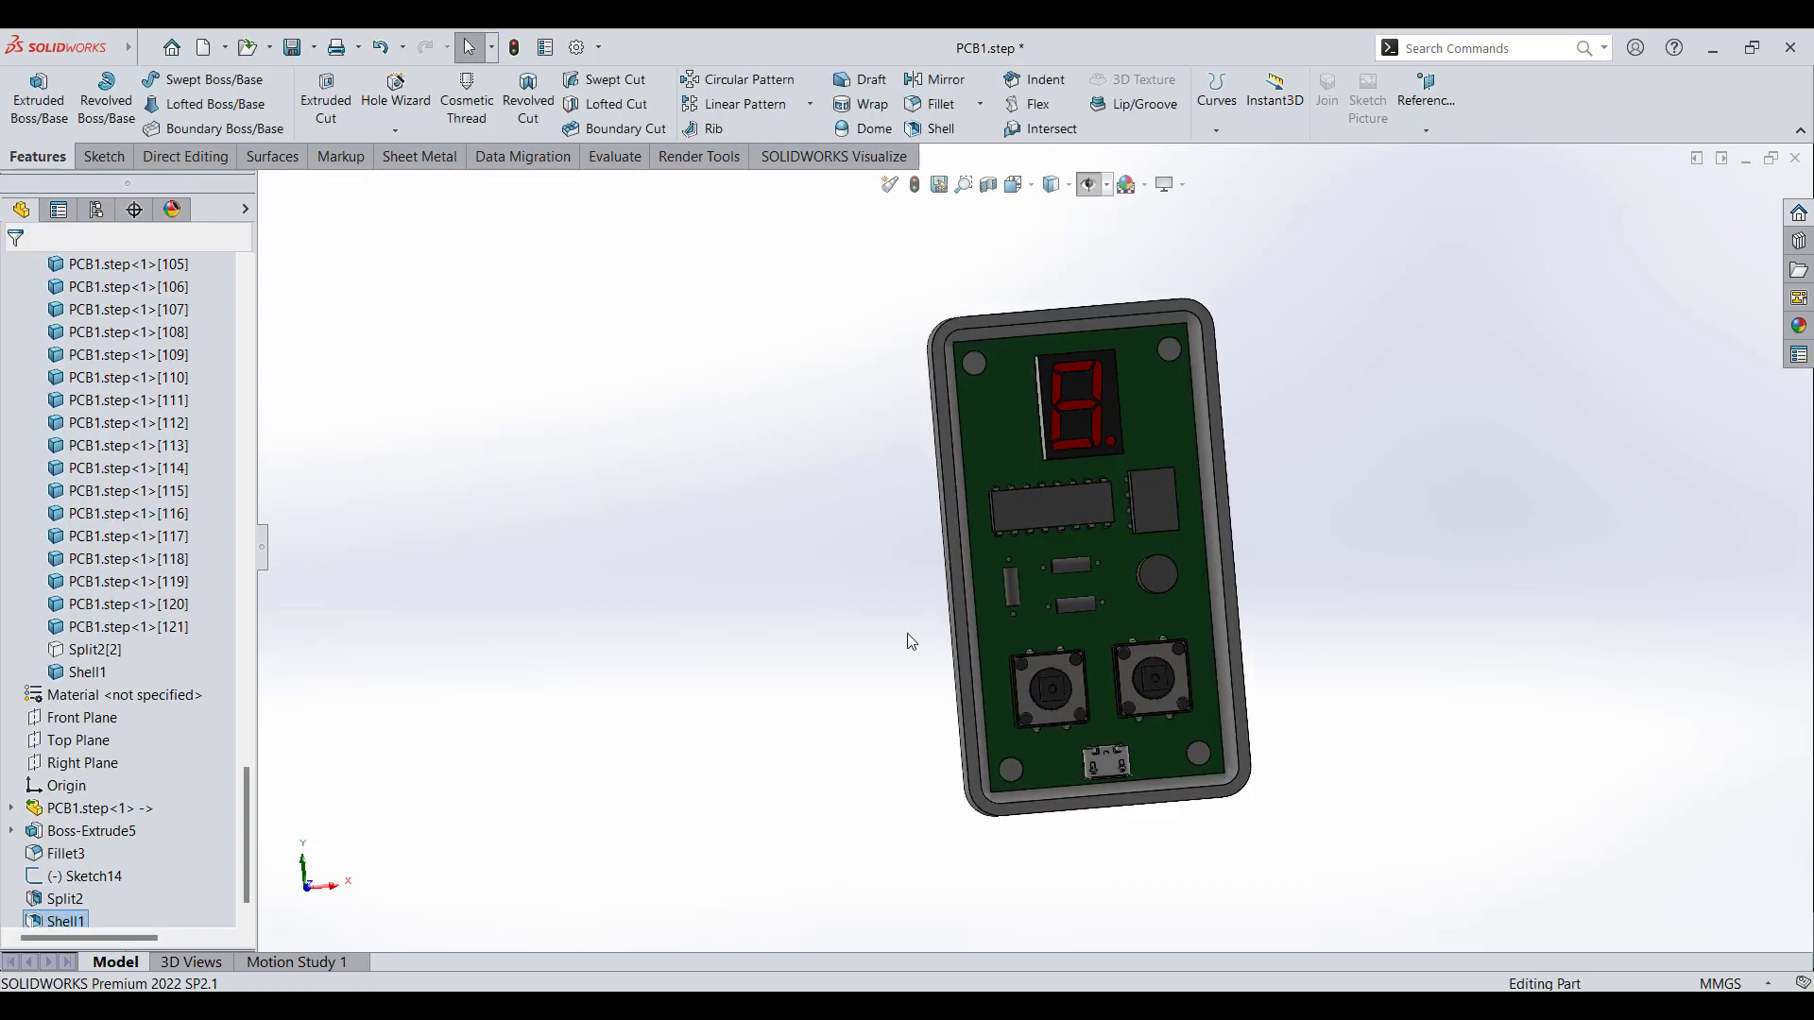
- Hide the shelled rear part and show the front part of the enclosure
{"action": "middle_click_drag", "start_coordinate": [910, 635], "coordinate": [761, 585]}
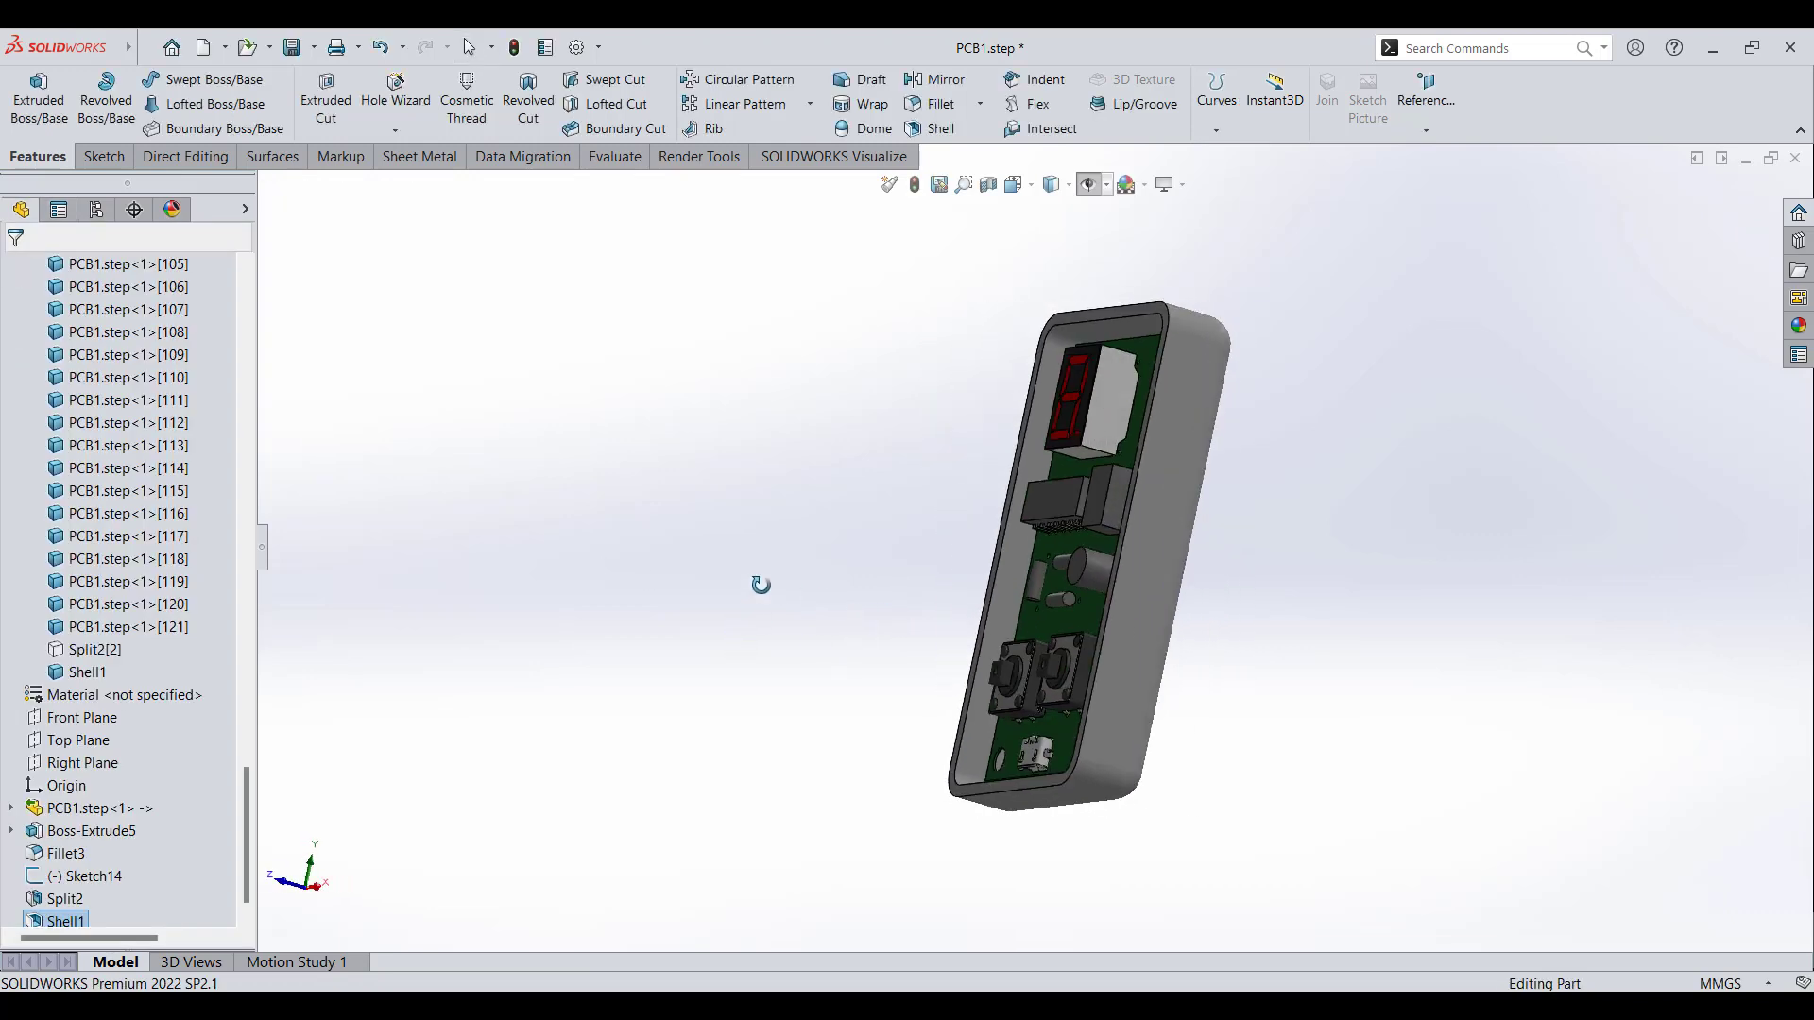
{"action": "key", "text": "Tab"}
{"action": "left_click", "coordinate": [245, 208]}
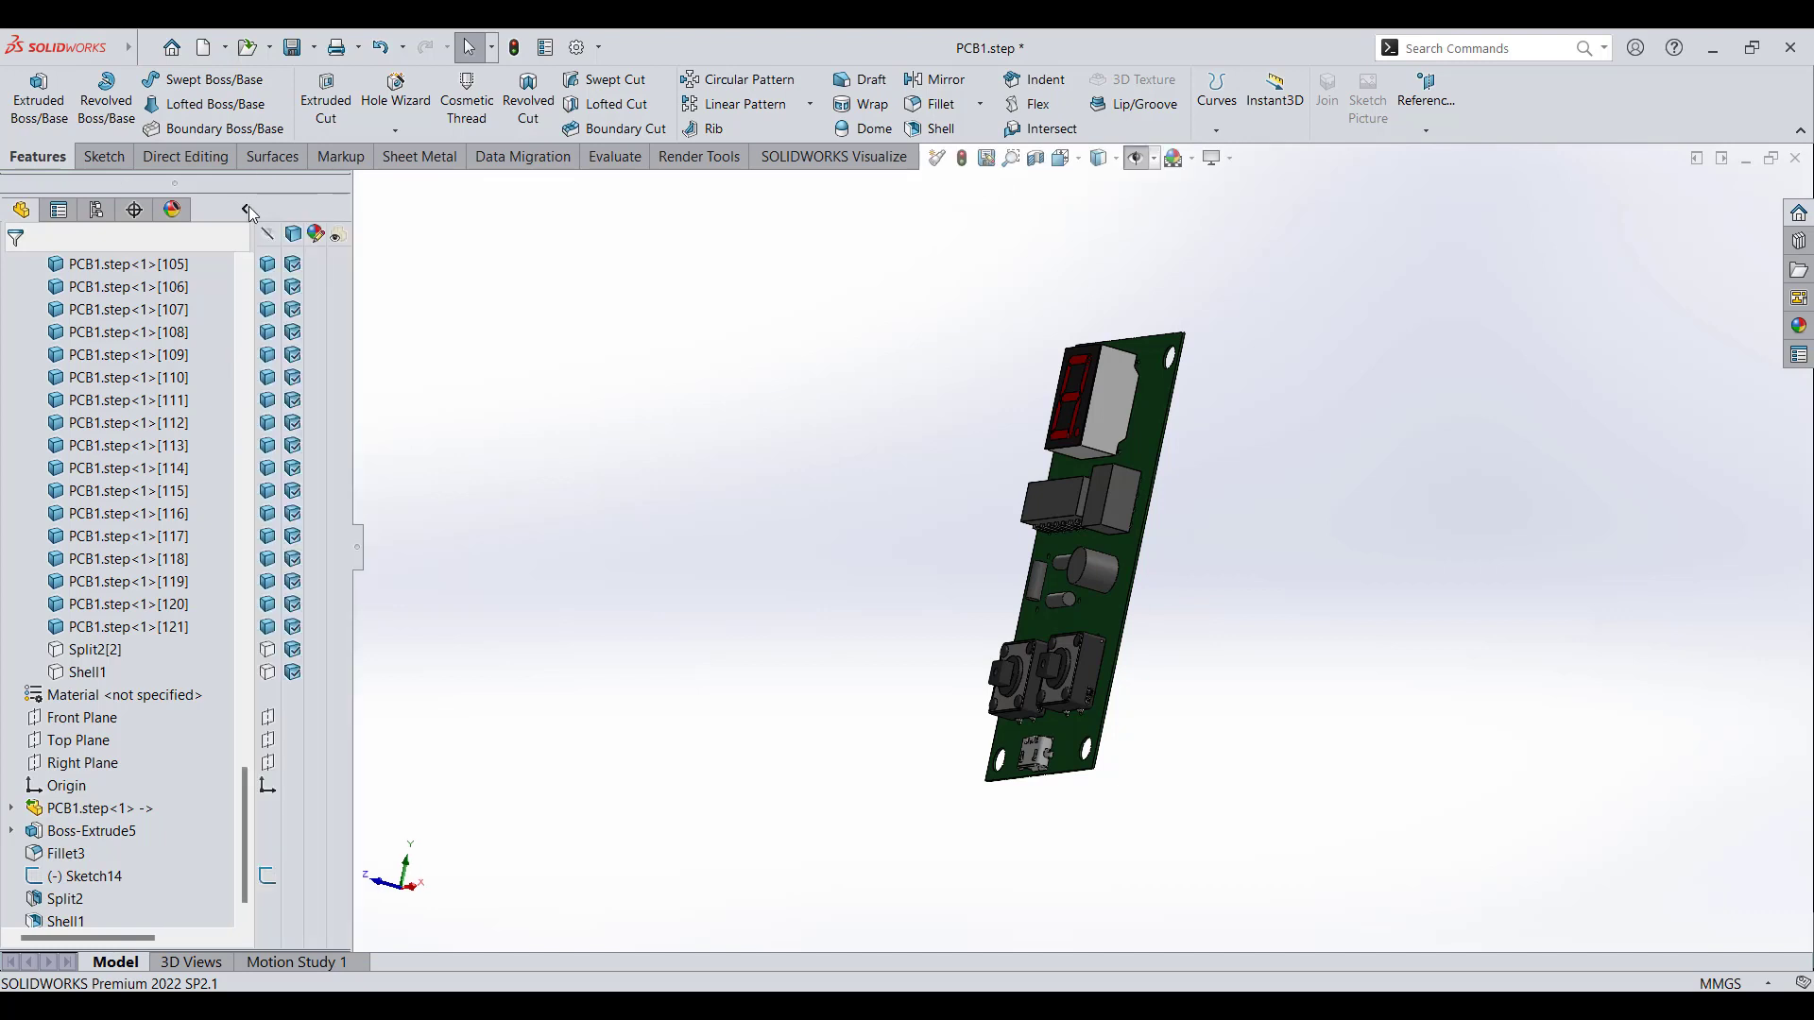
{"action": "left_click", "coordinate": [267, 651]}
- Shell the front cover 2 mm outward, removing the inner face that looks toward the board
{"action": "middle_click_drag", "start_coordinate": [920, 652], "coordinate": [988, 615]}
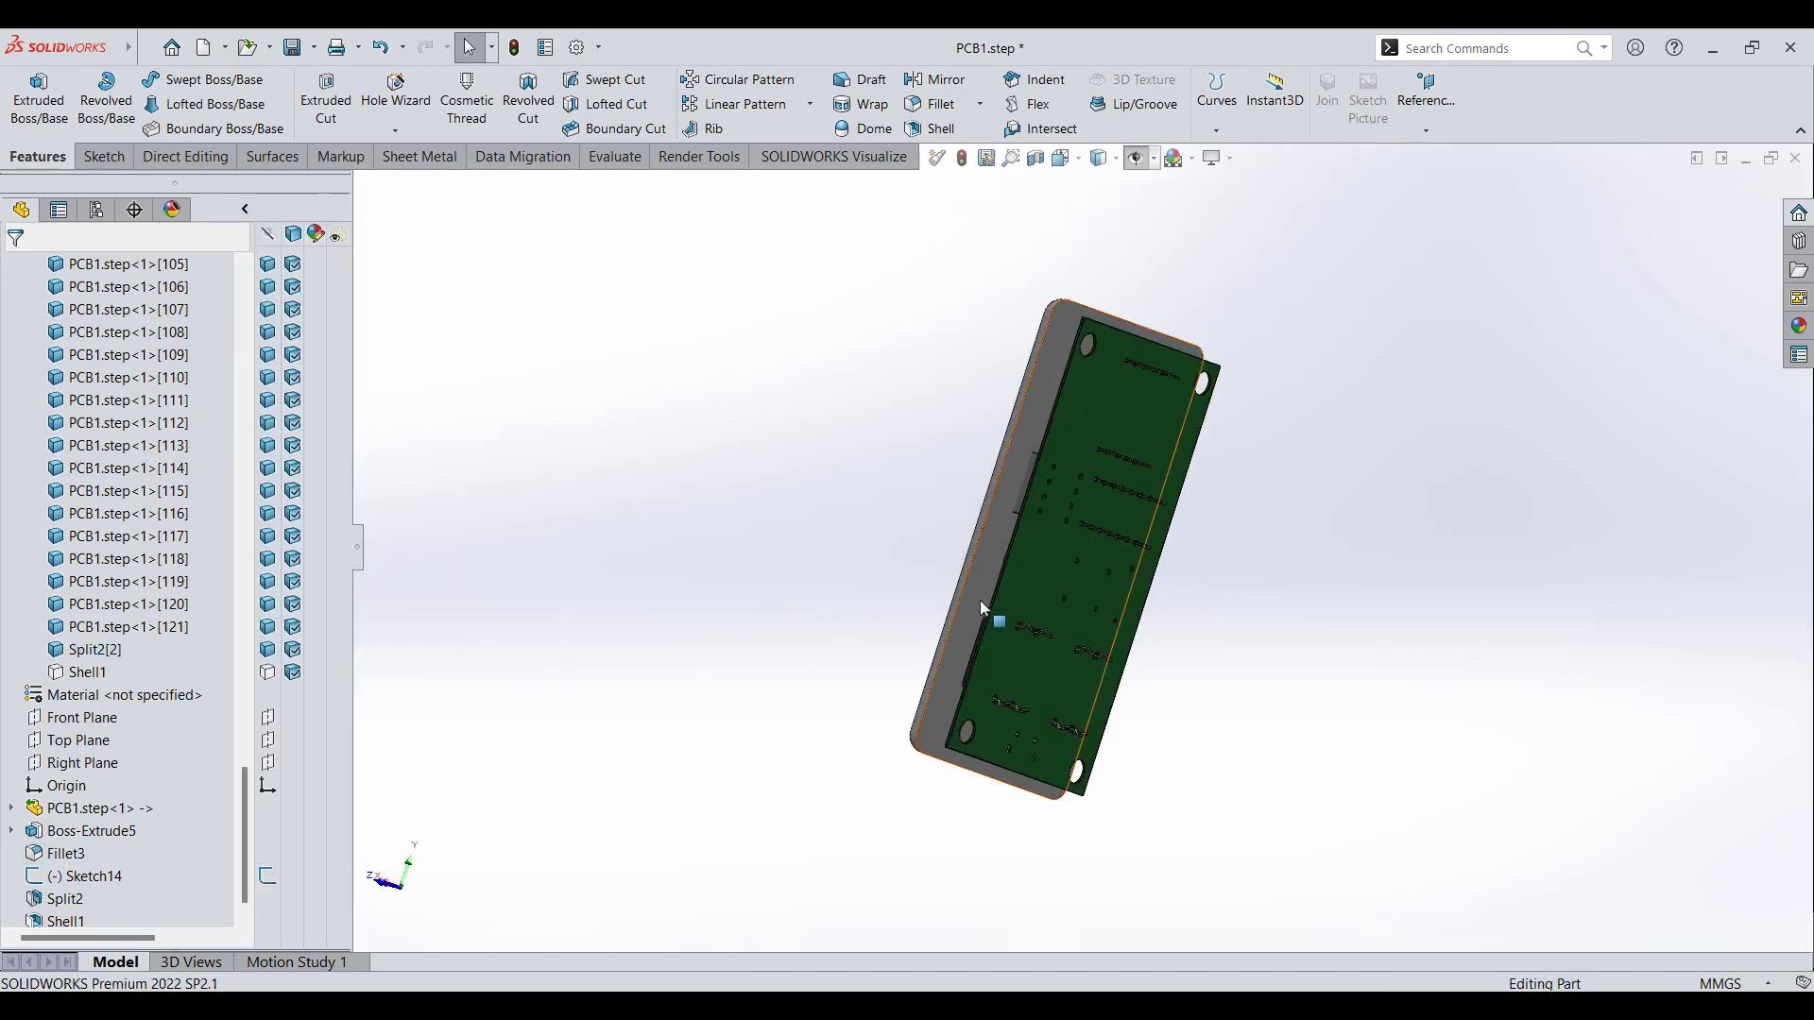
{"action": "left_click", "coordinate": [996, 585]}
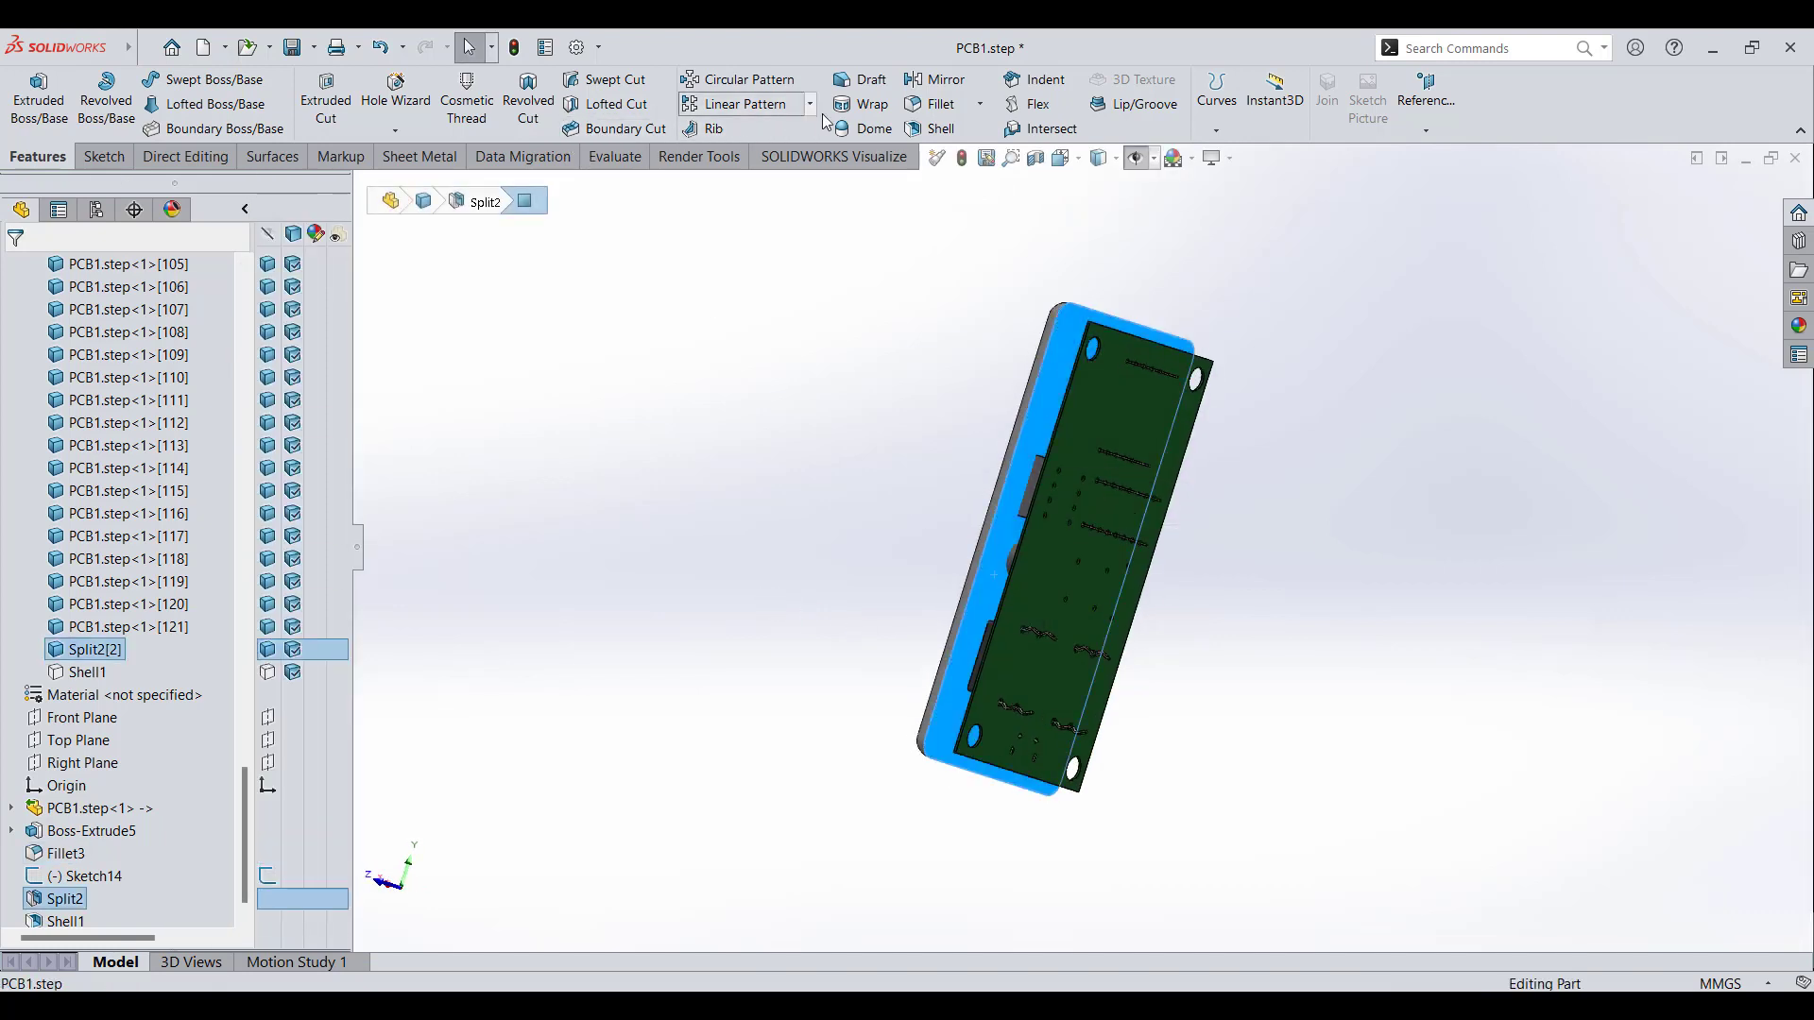
{"action": "left_click", "coordinate": [927, 131]}
{"action": "left_click", "coordinate": [73, 470]}
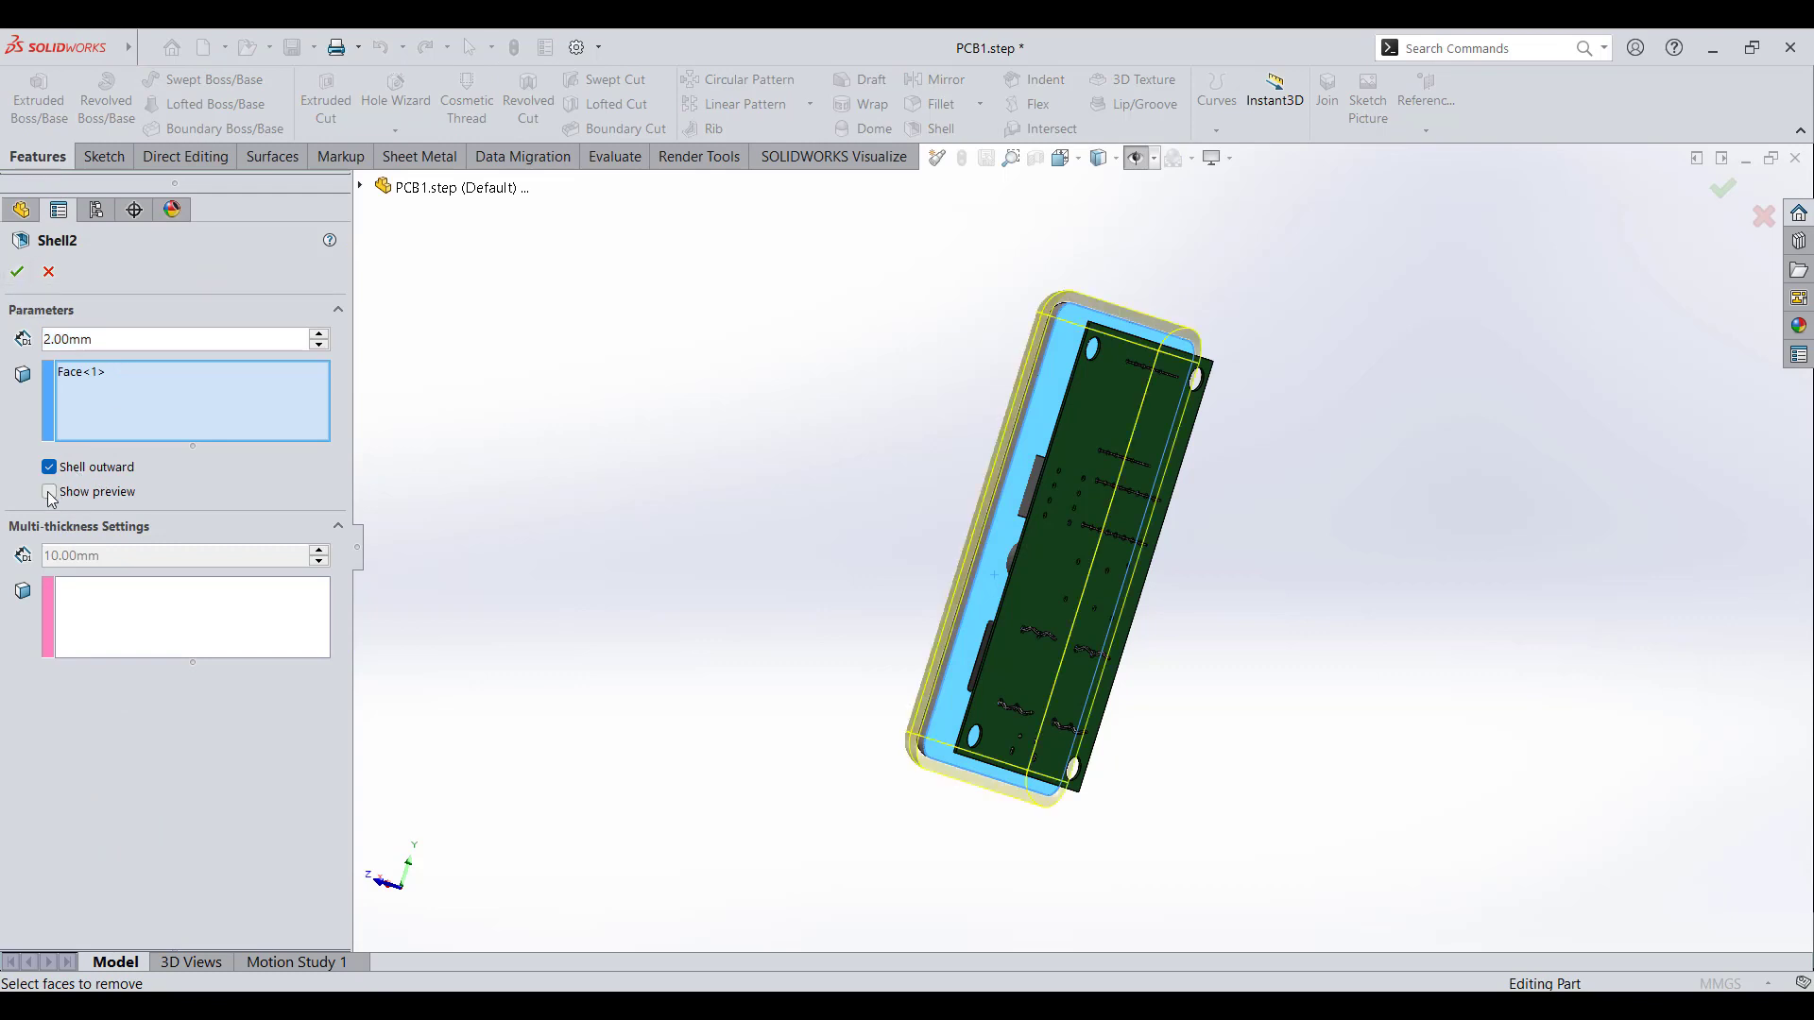
{"action": "left_click", "coordinate": [16, 273]}
- Show the rear part again and start a sketch on the front cover's flat outer face
{"action": "middle_click_drag", "start_coordinate": [1528, 401], "coordinate": [974, 676]}
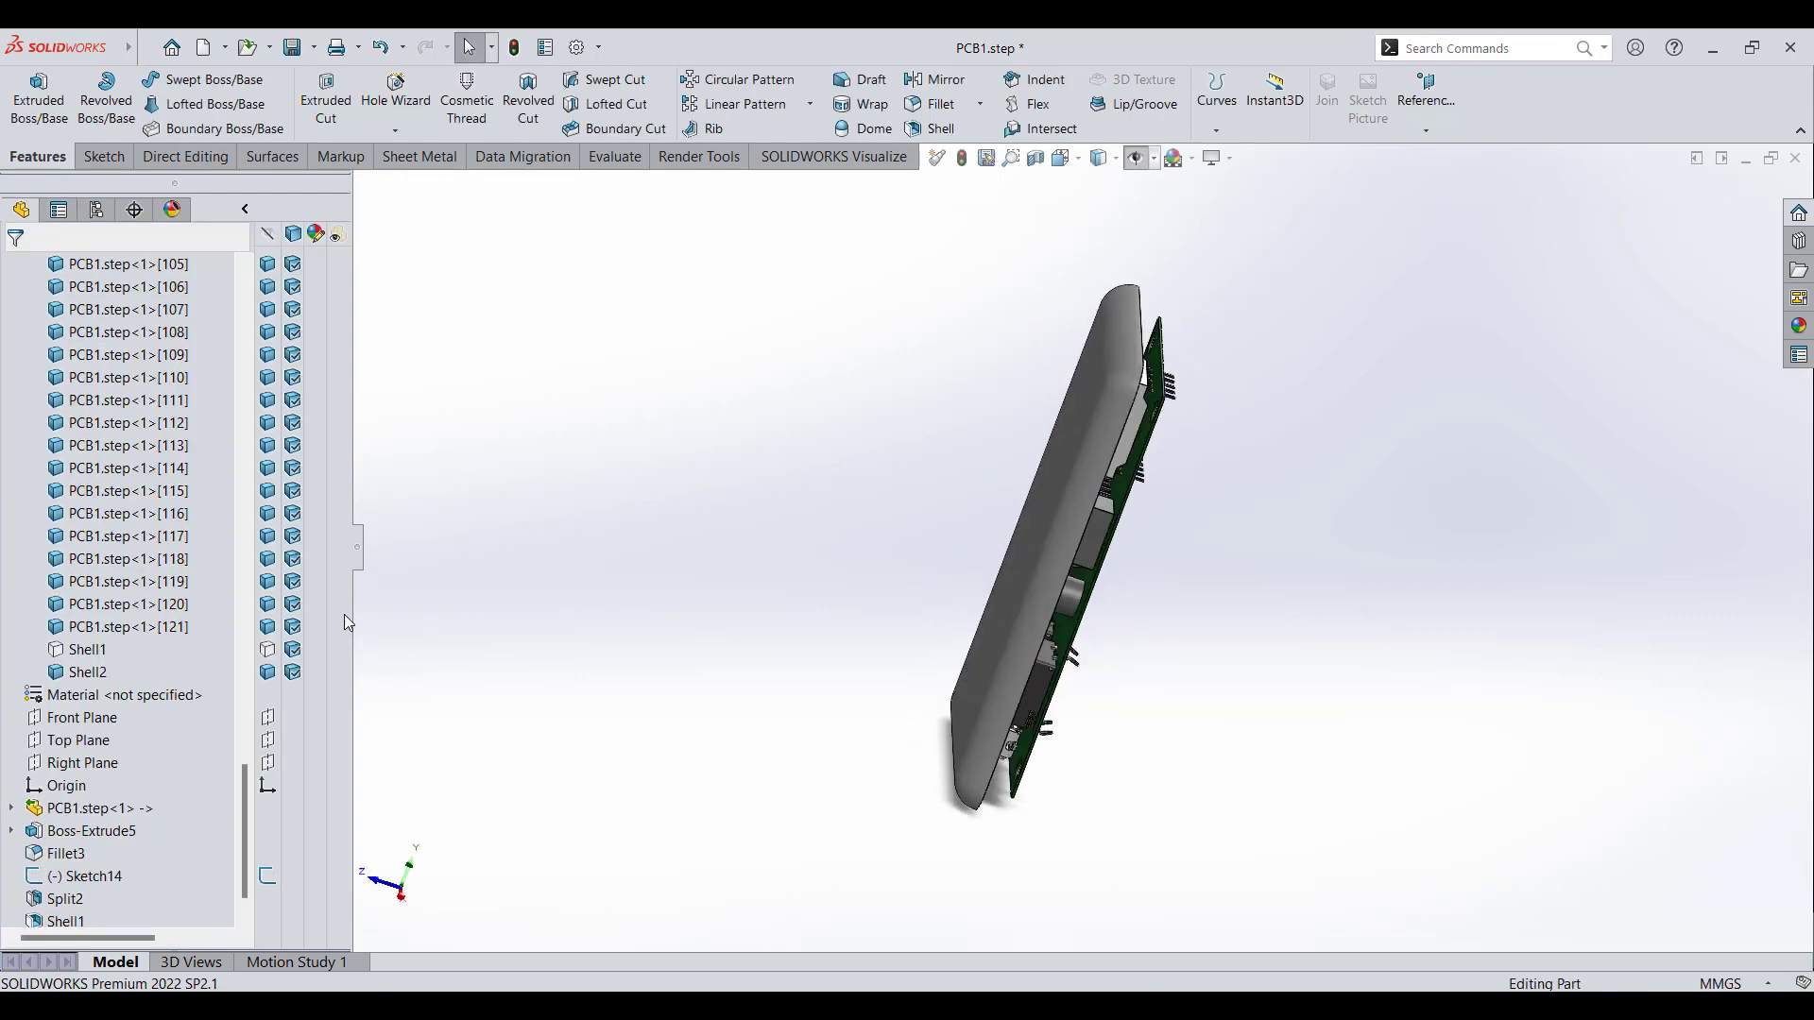
{"action": "middle_click_drag", "start_coordinate": [425, 642], "coordinate": [982, 680]}
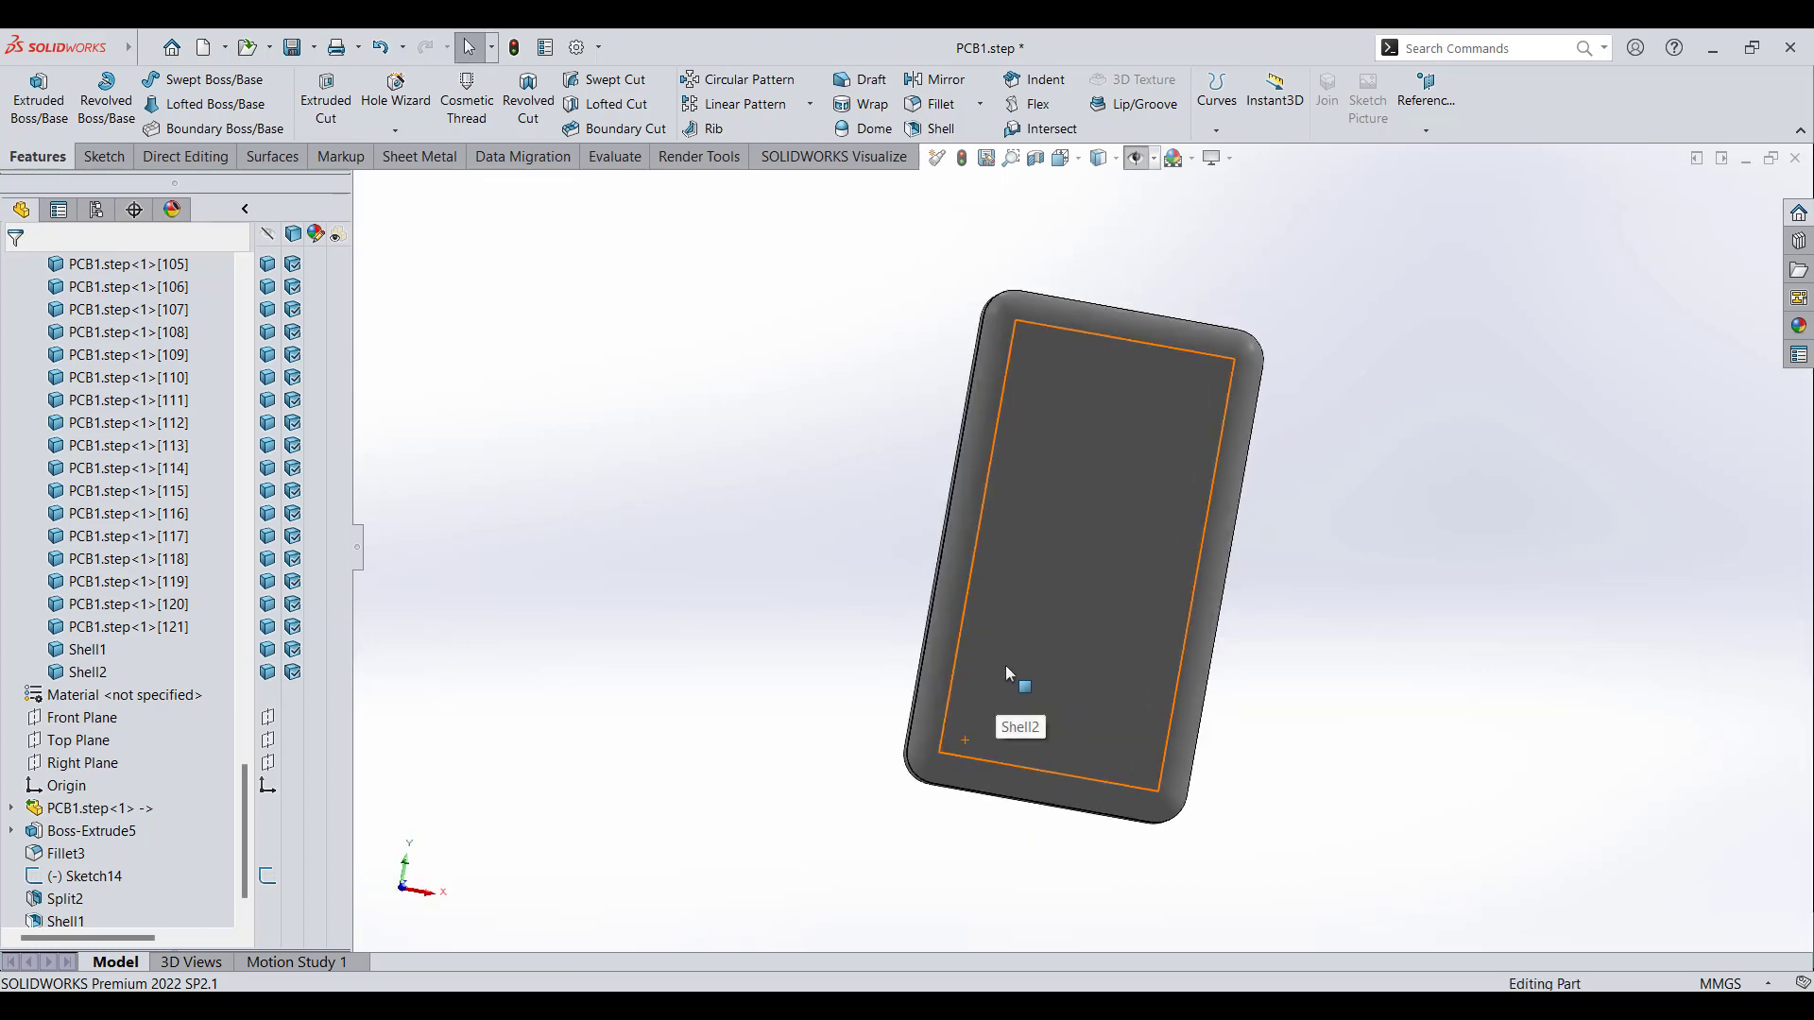
{"action": "right_click", "coordinate": [1068, 635]}
{"action": "left_click", "coordinate": [1109, 555]}
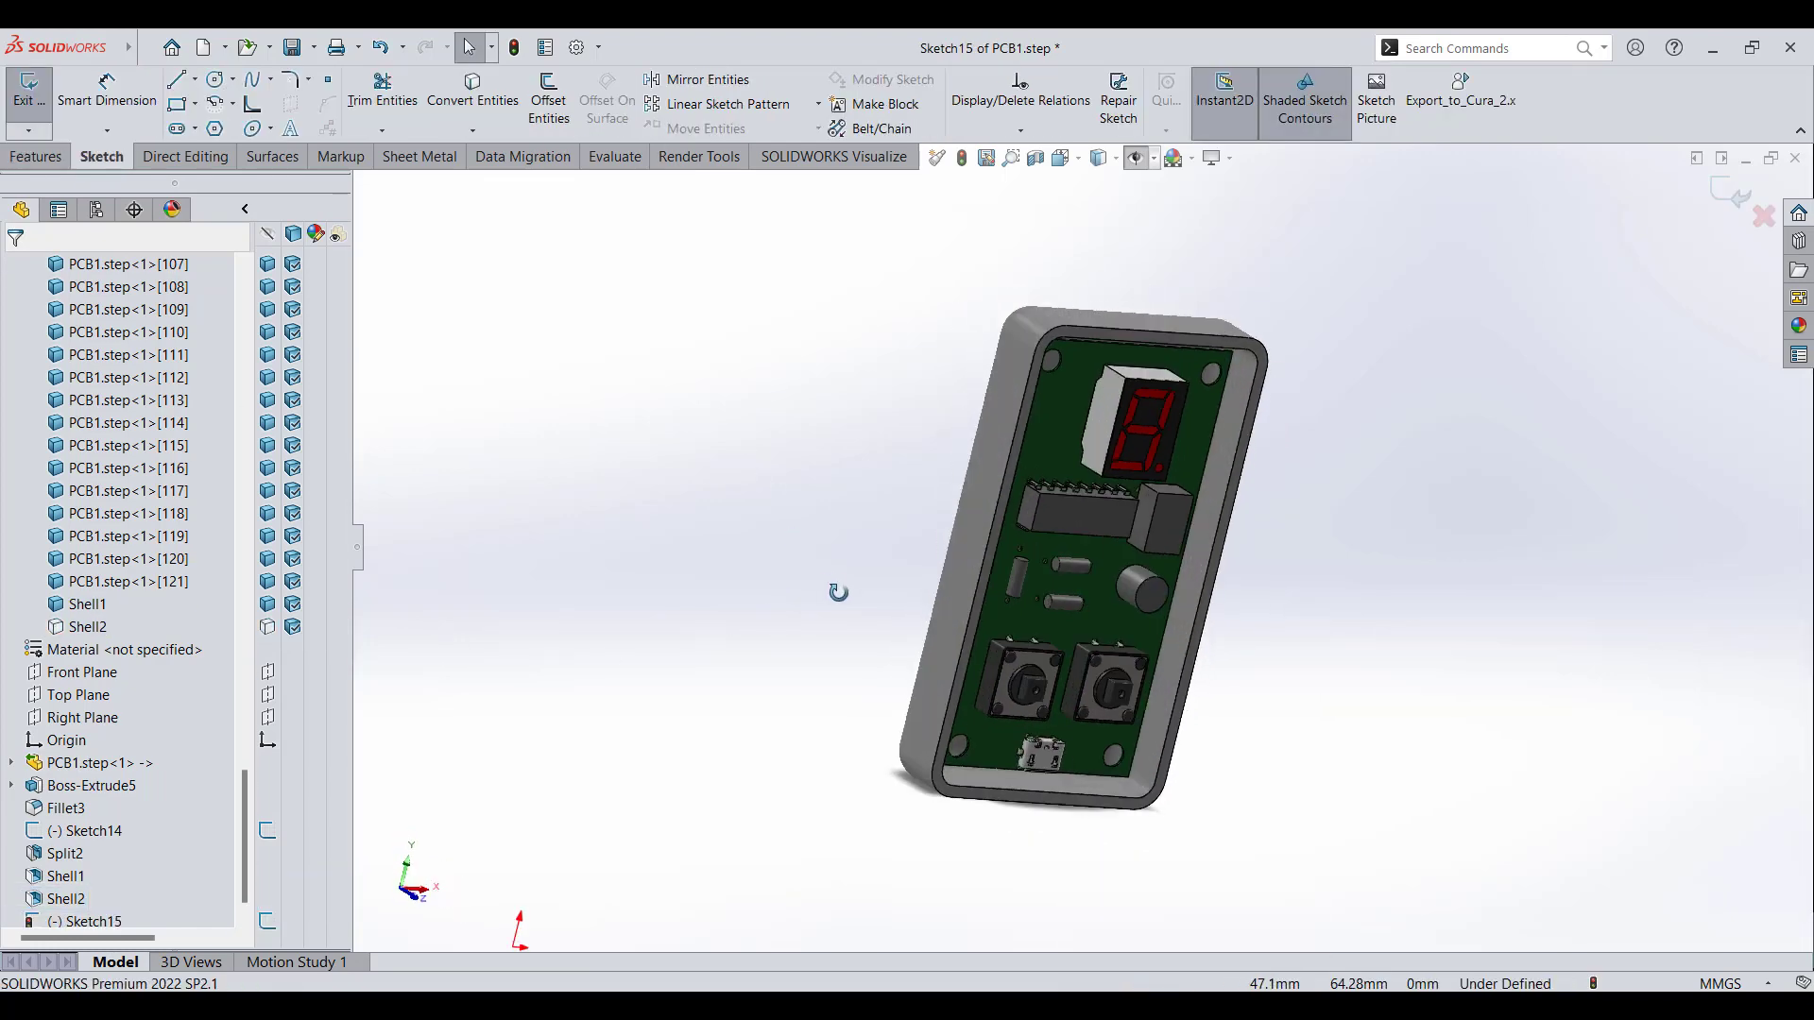
- Convert the display's rectangular outline and both push-button circles into the cover sketch, and show the front cover again
{"action": "left_click", "coordinate": [1124, 409]}
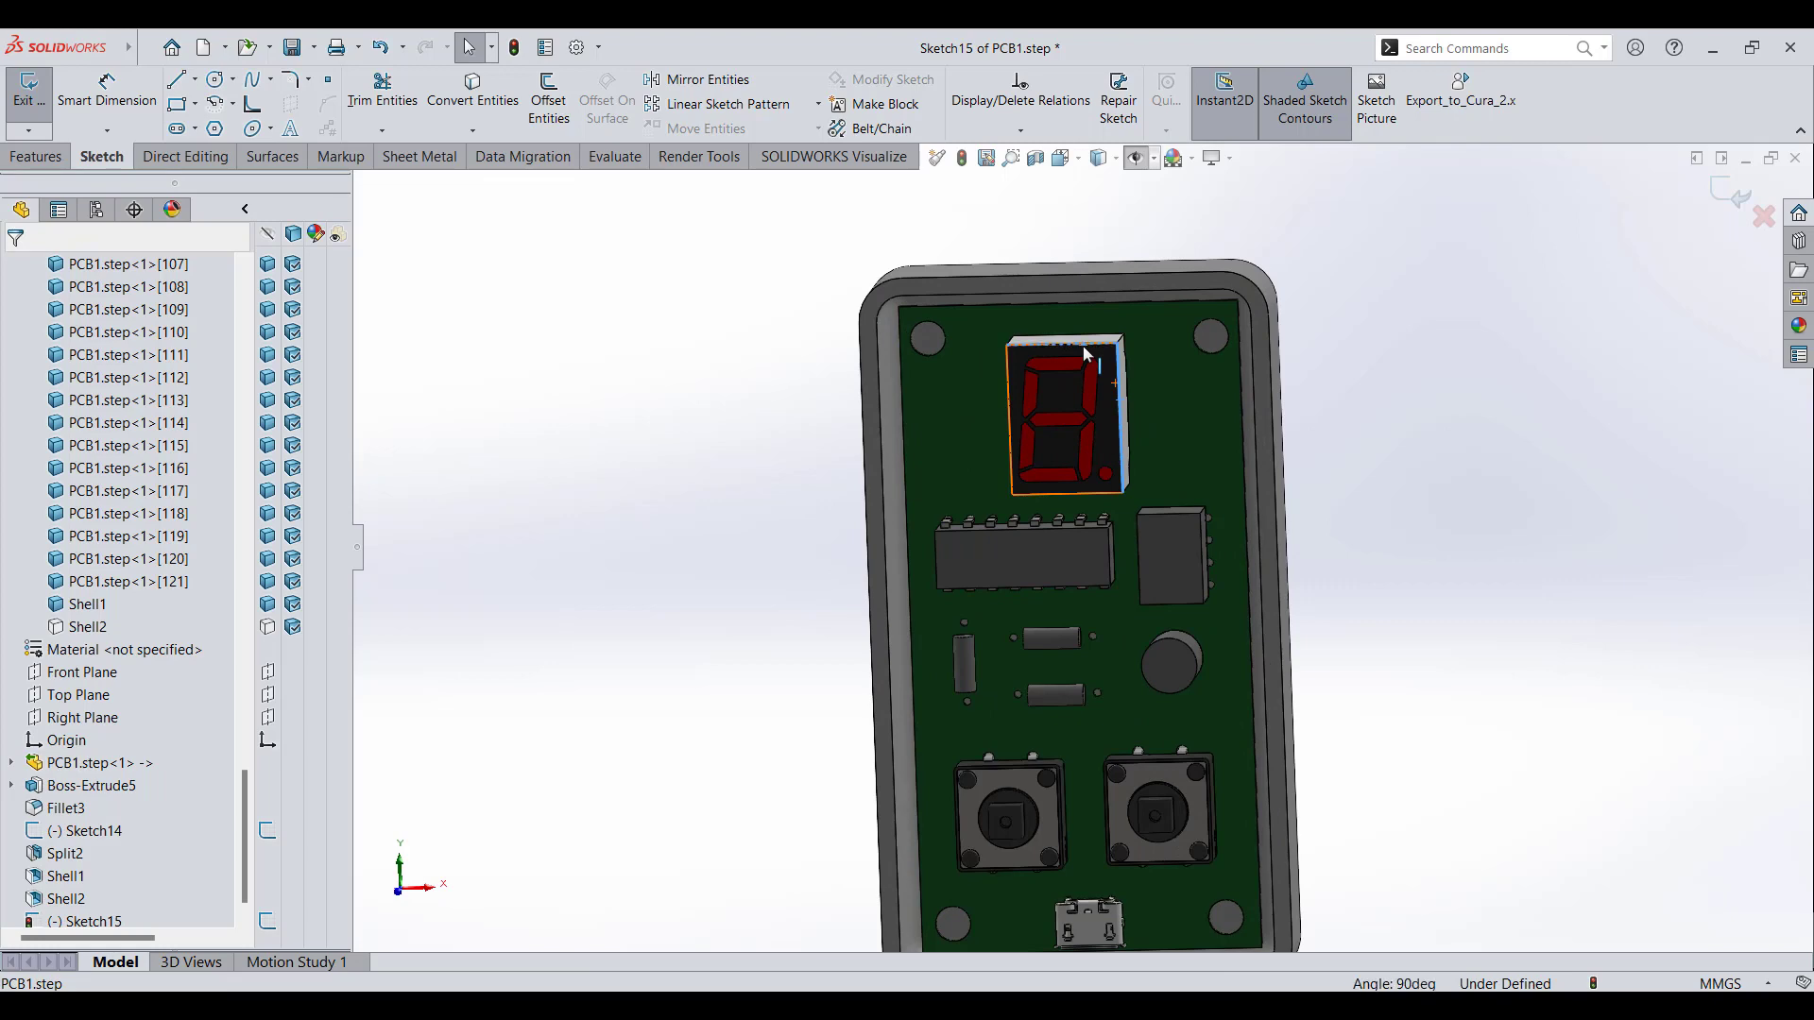
{"action": "scroll", "coordinate": [1058, 368], "scroll_direction": "down", "scroll_amount": 2}
{"action": "left_click", "coordinate": [999, 400], "text": "ctrl"}
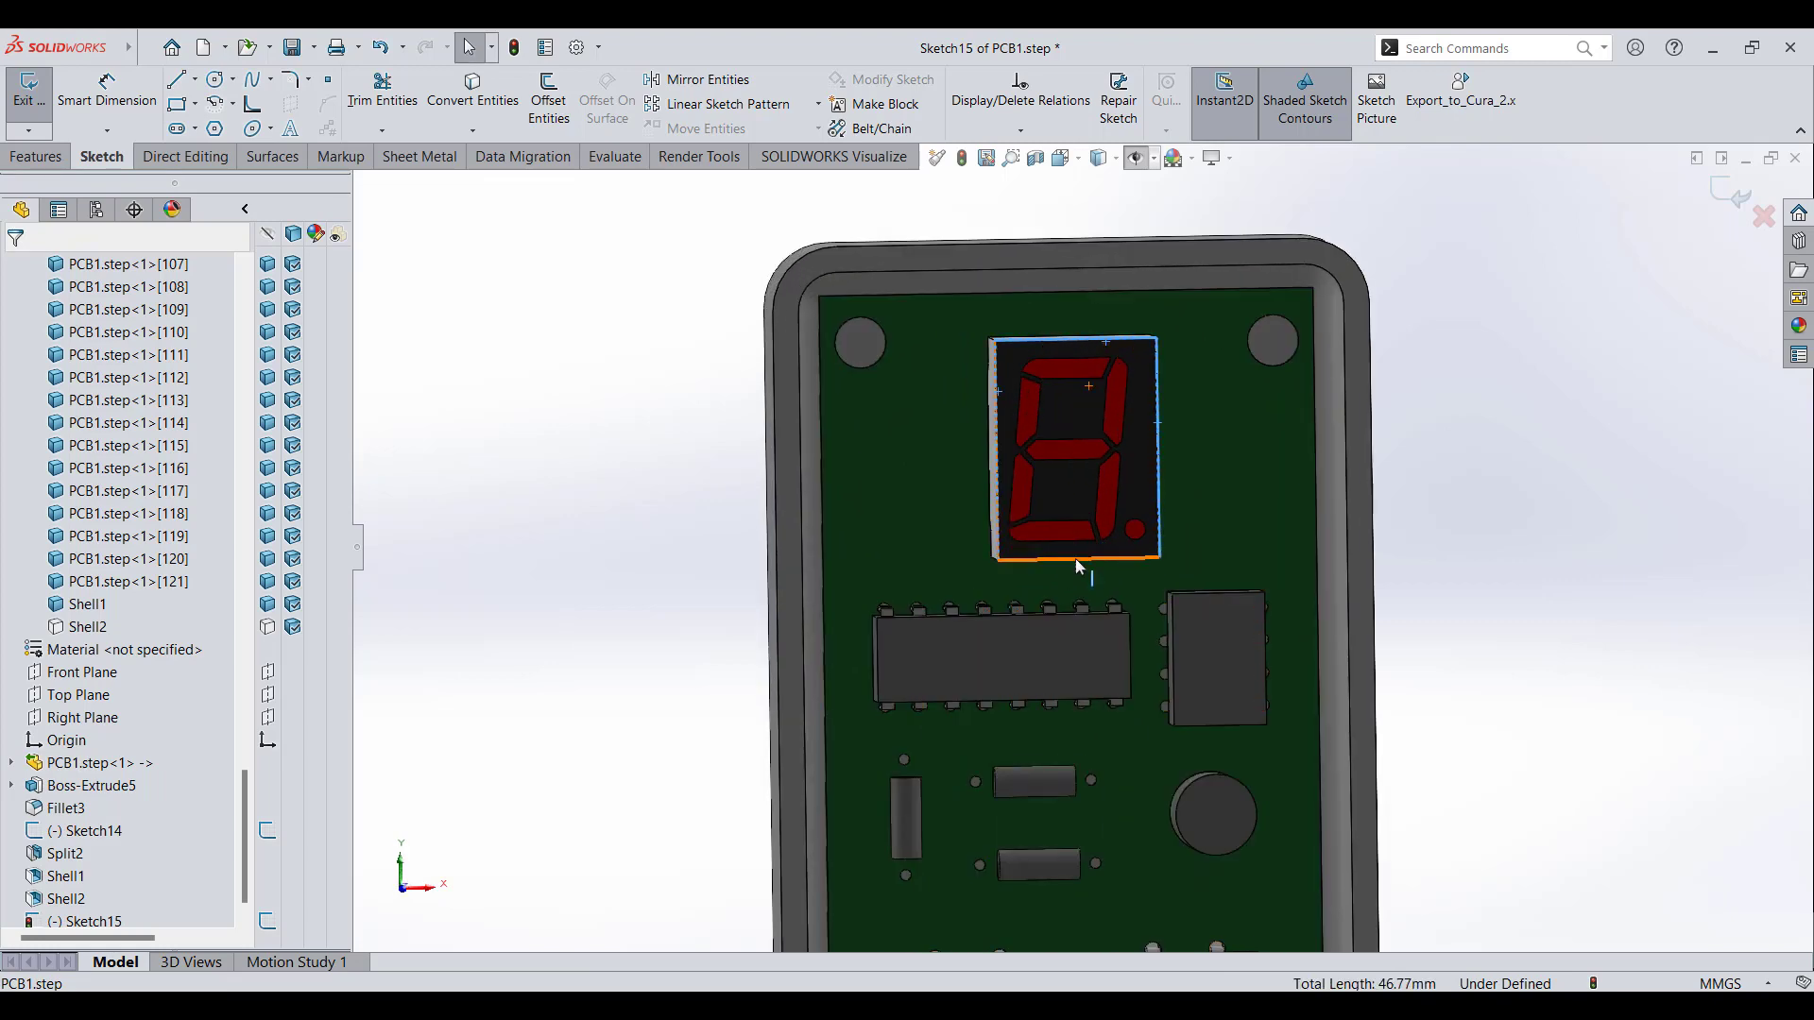
{"action": "left_click", "coordinate": [1074, 559], "text": "ctrl"}
{"action": "scroll", "coordinate": [1039, 587], "scroll_direction": "up", "scroll_amount": 3}
{"action": "scroll", "coordinate": [1170, 665], "scroll_direction": "down", "scroll_amount": 4}
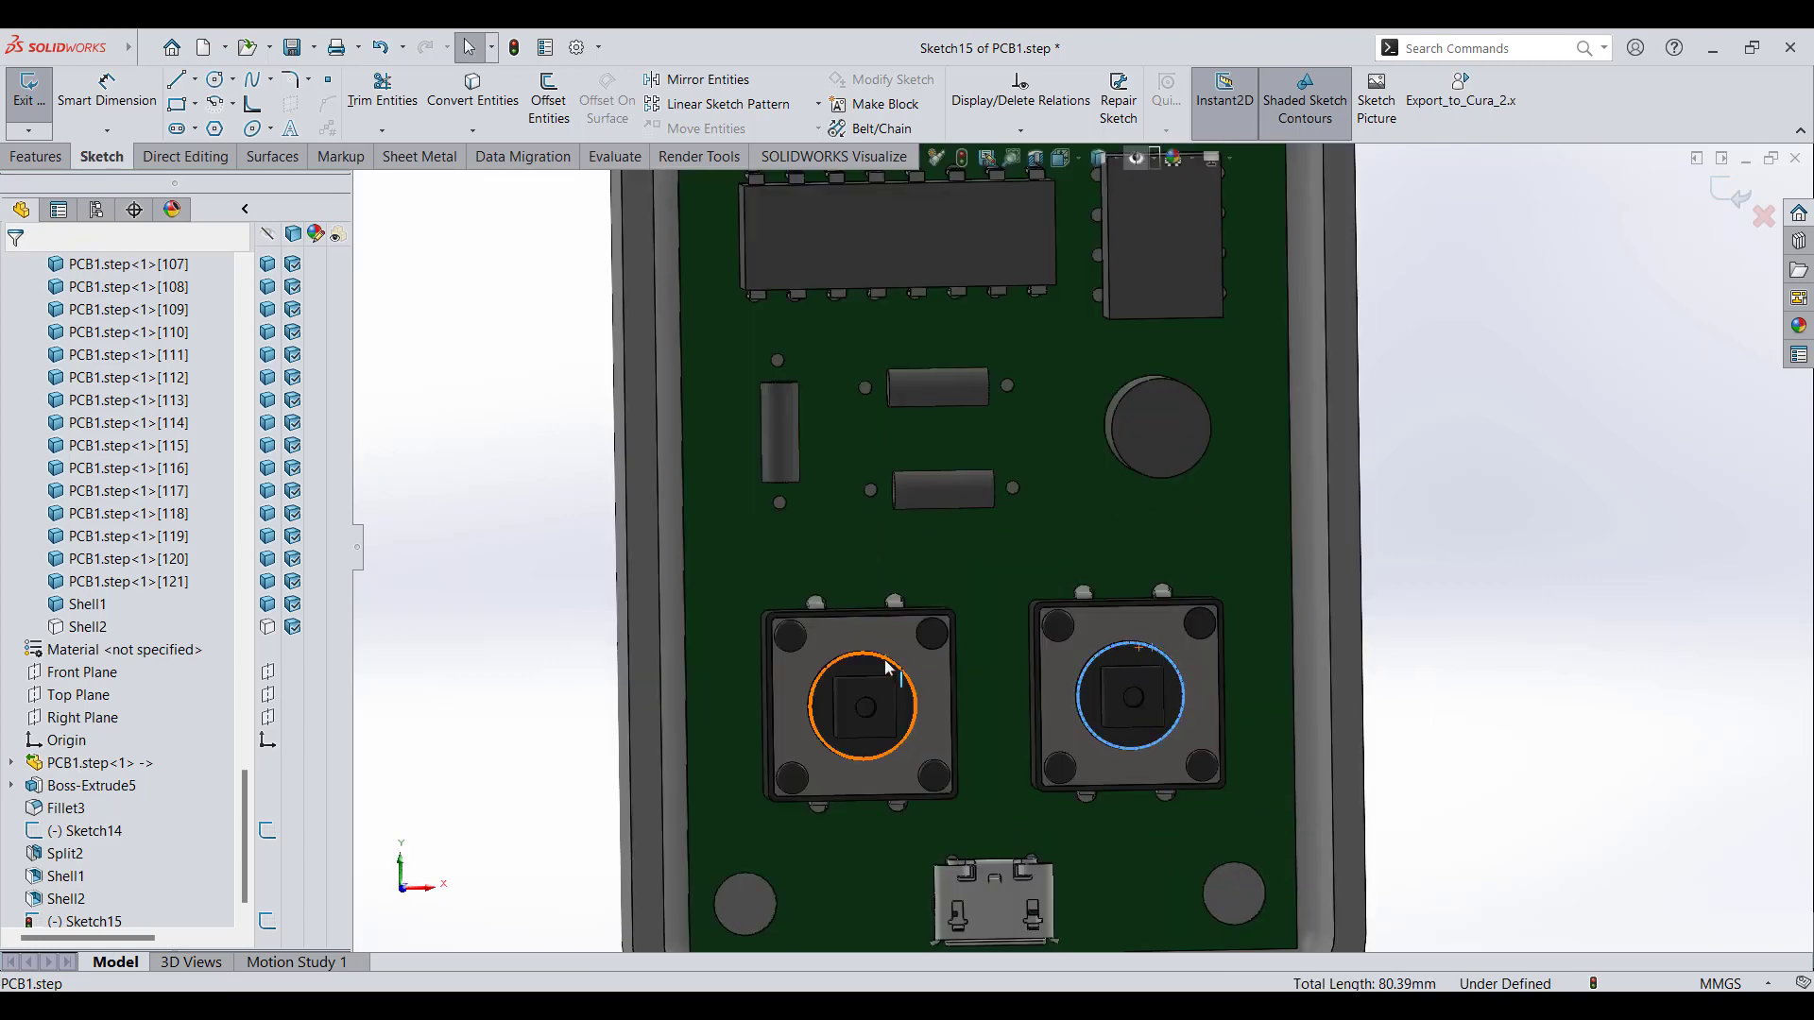
{"action": "left_click", "coordinate": [888, 668], "text": "ctrl"}
{"action": "scroll", "coordinate": [888, 668], "scroll_direction": "up", "scroll_amount": 4}
{"action": "middle_click_drag", "start_coordinate": [918, 630], "coordinate": [921, 614]}
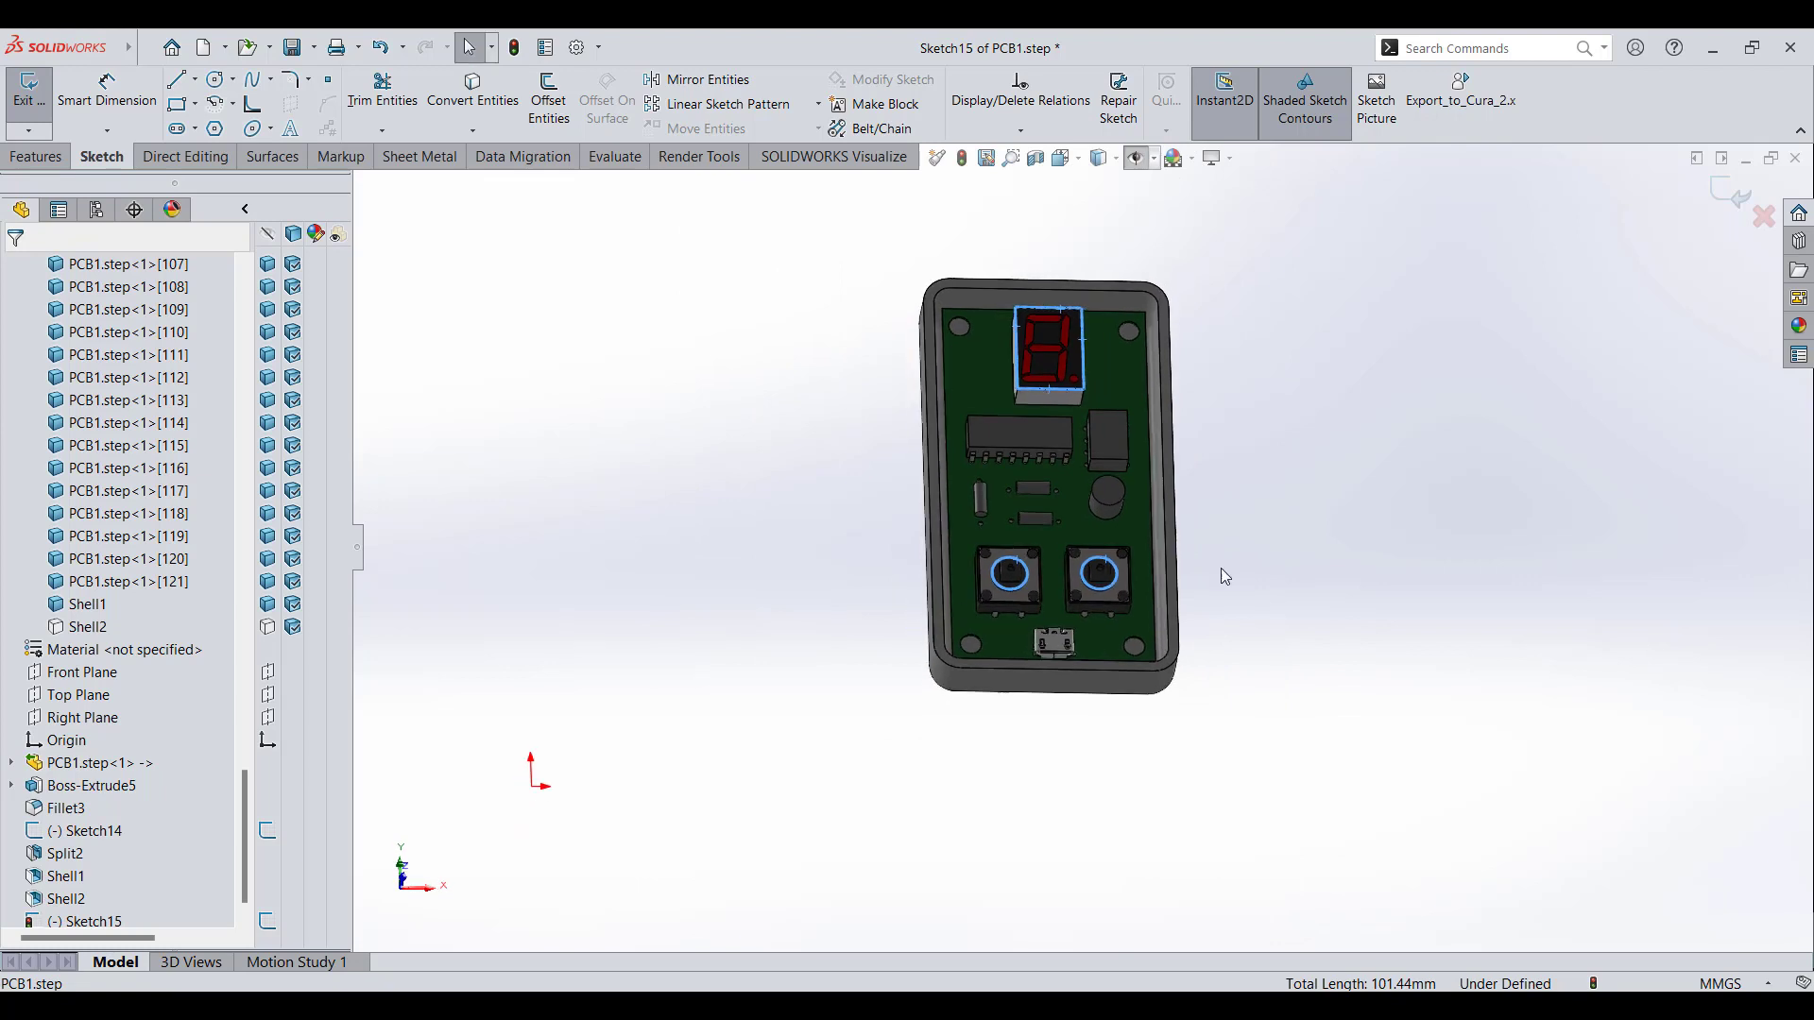
{"action": "left_click", "coordinate": [479, 112]}
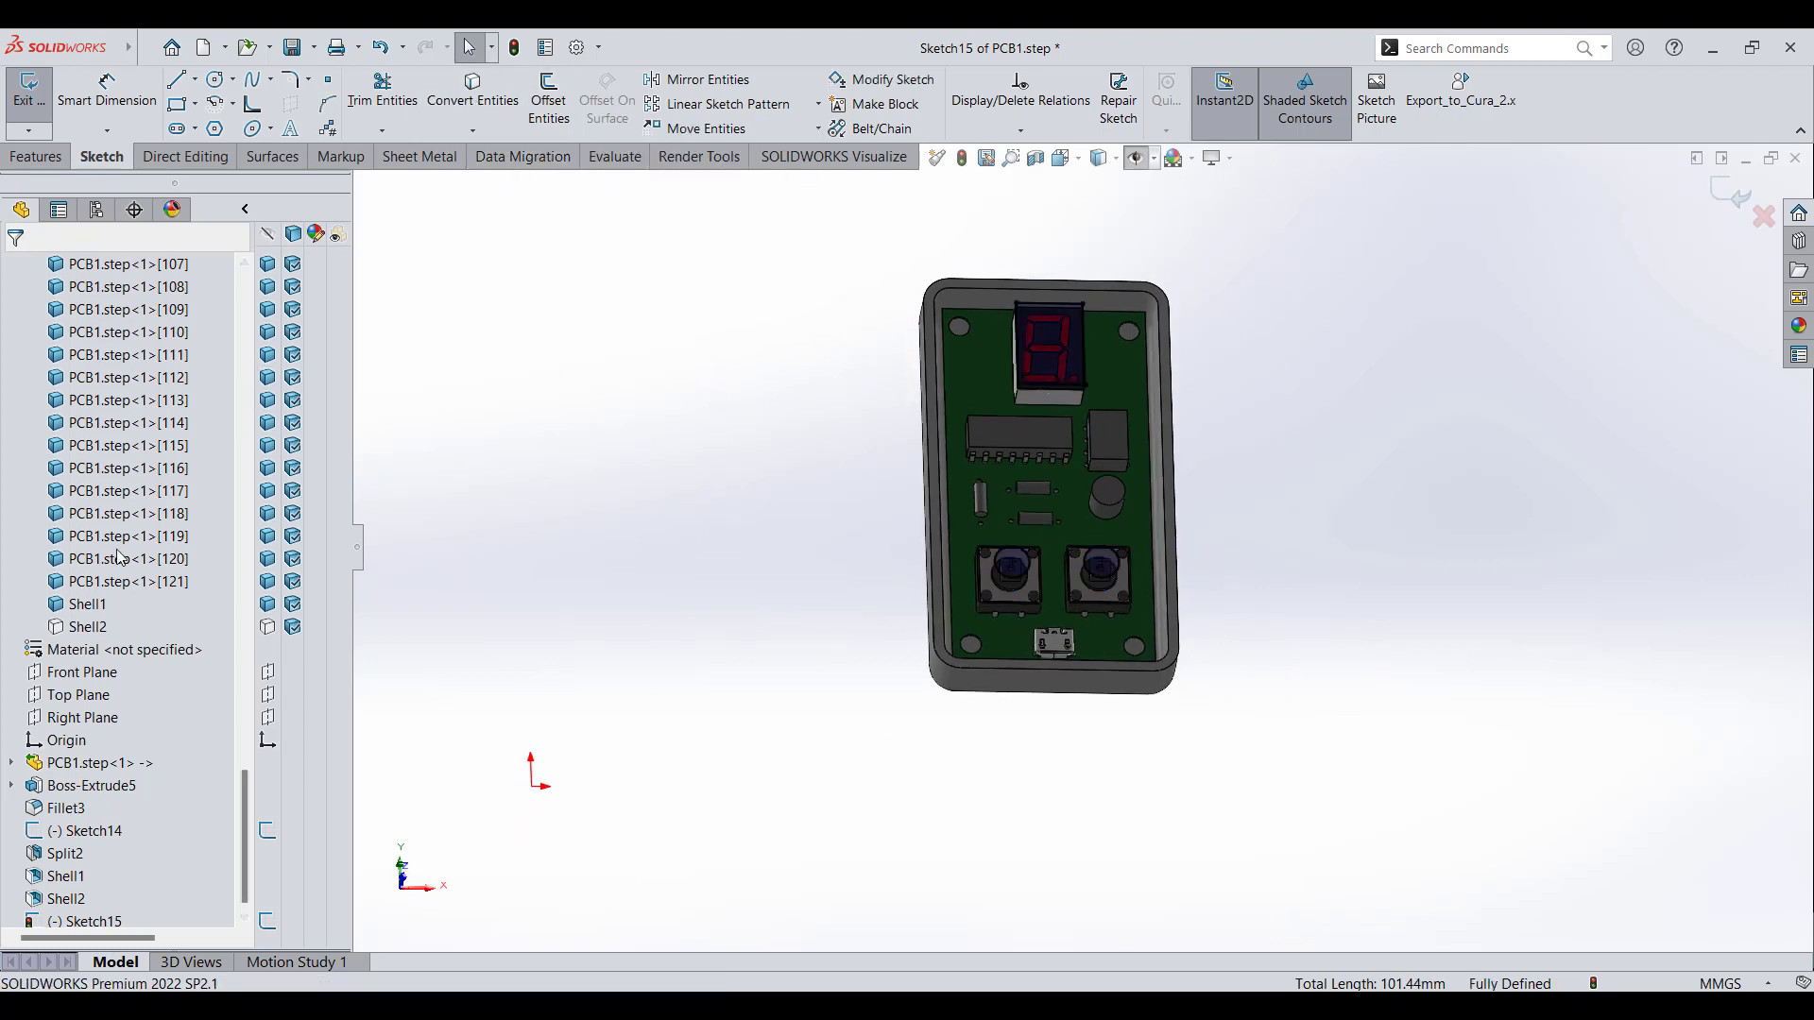
{"action": "left_click", "coordinate": [265, 630]}
{"action": "left_click", "coordinate": [57, 162]}
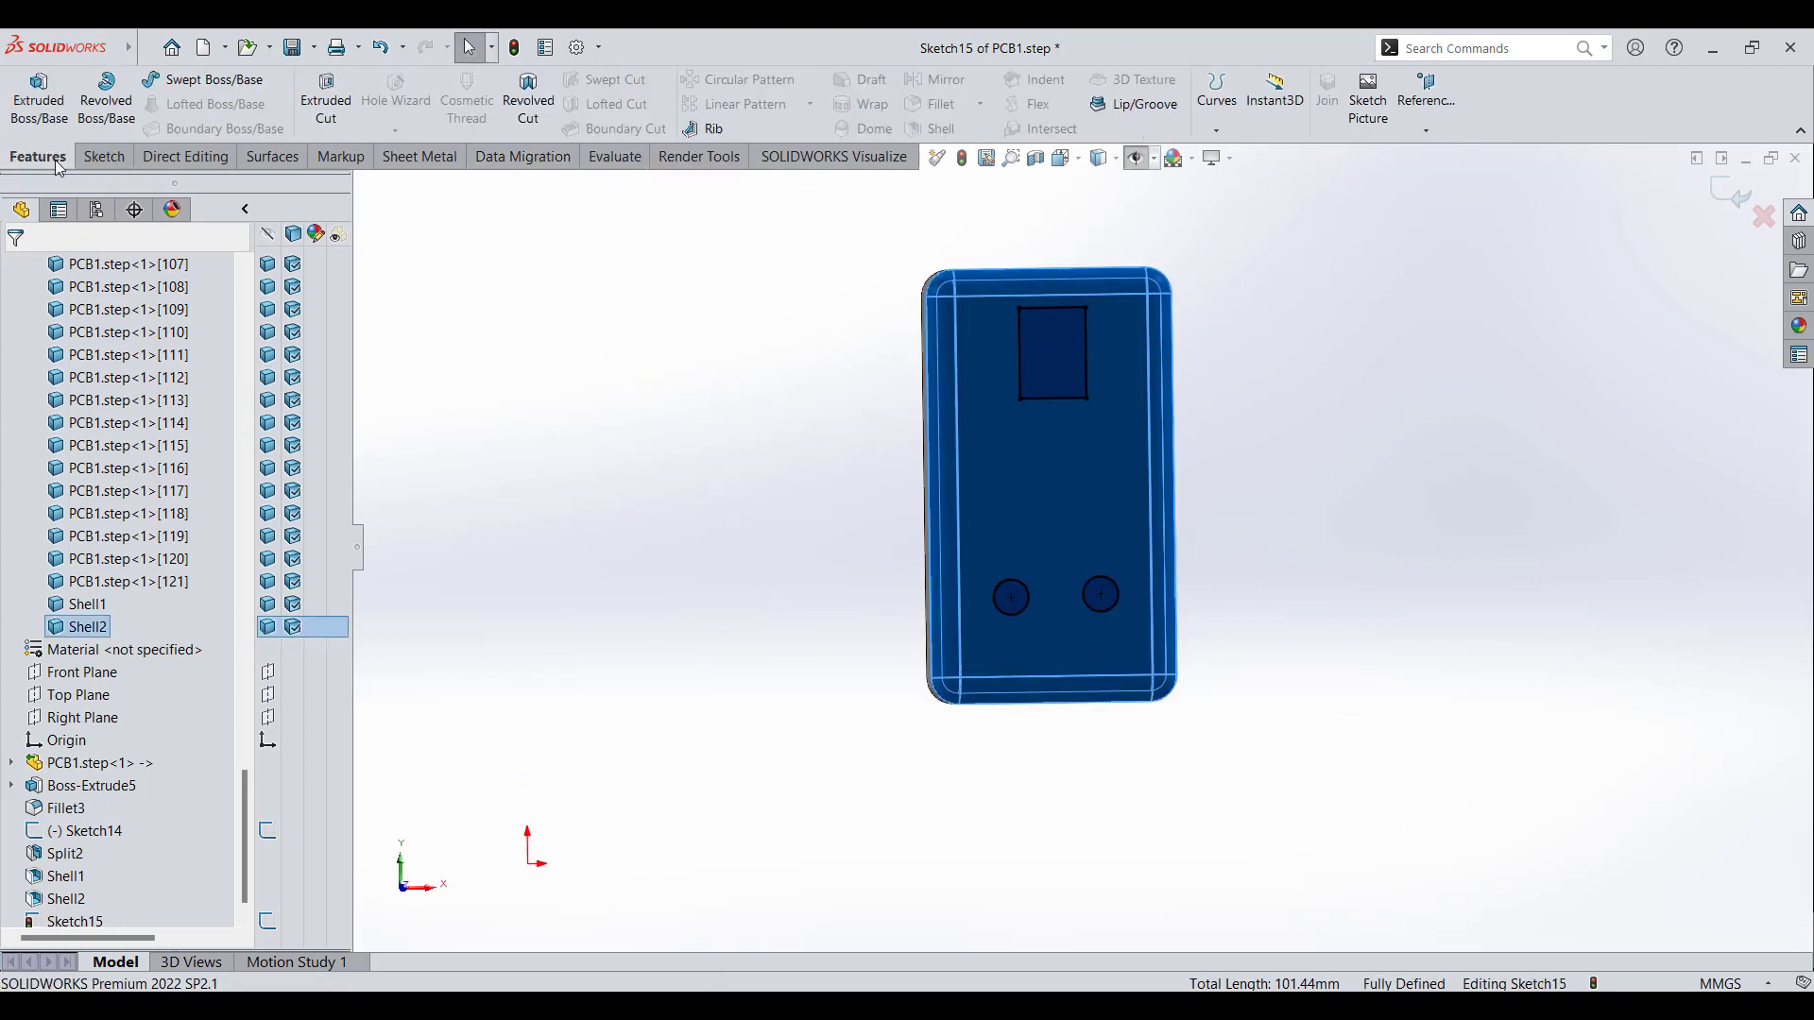
{"action": "left_click", "coordinate": [326, 98]}
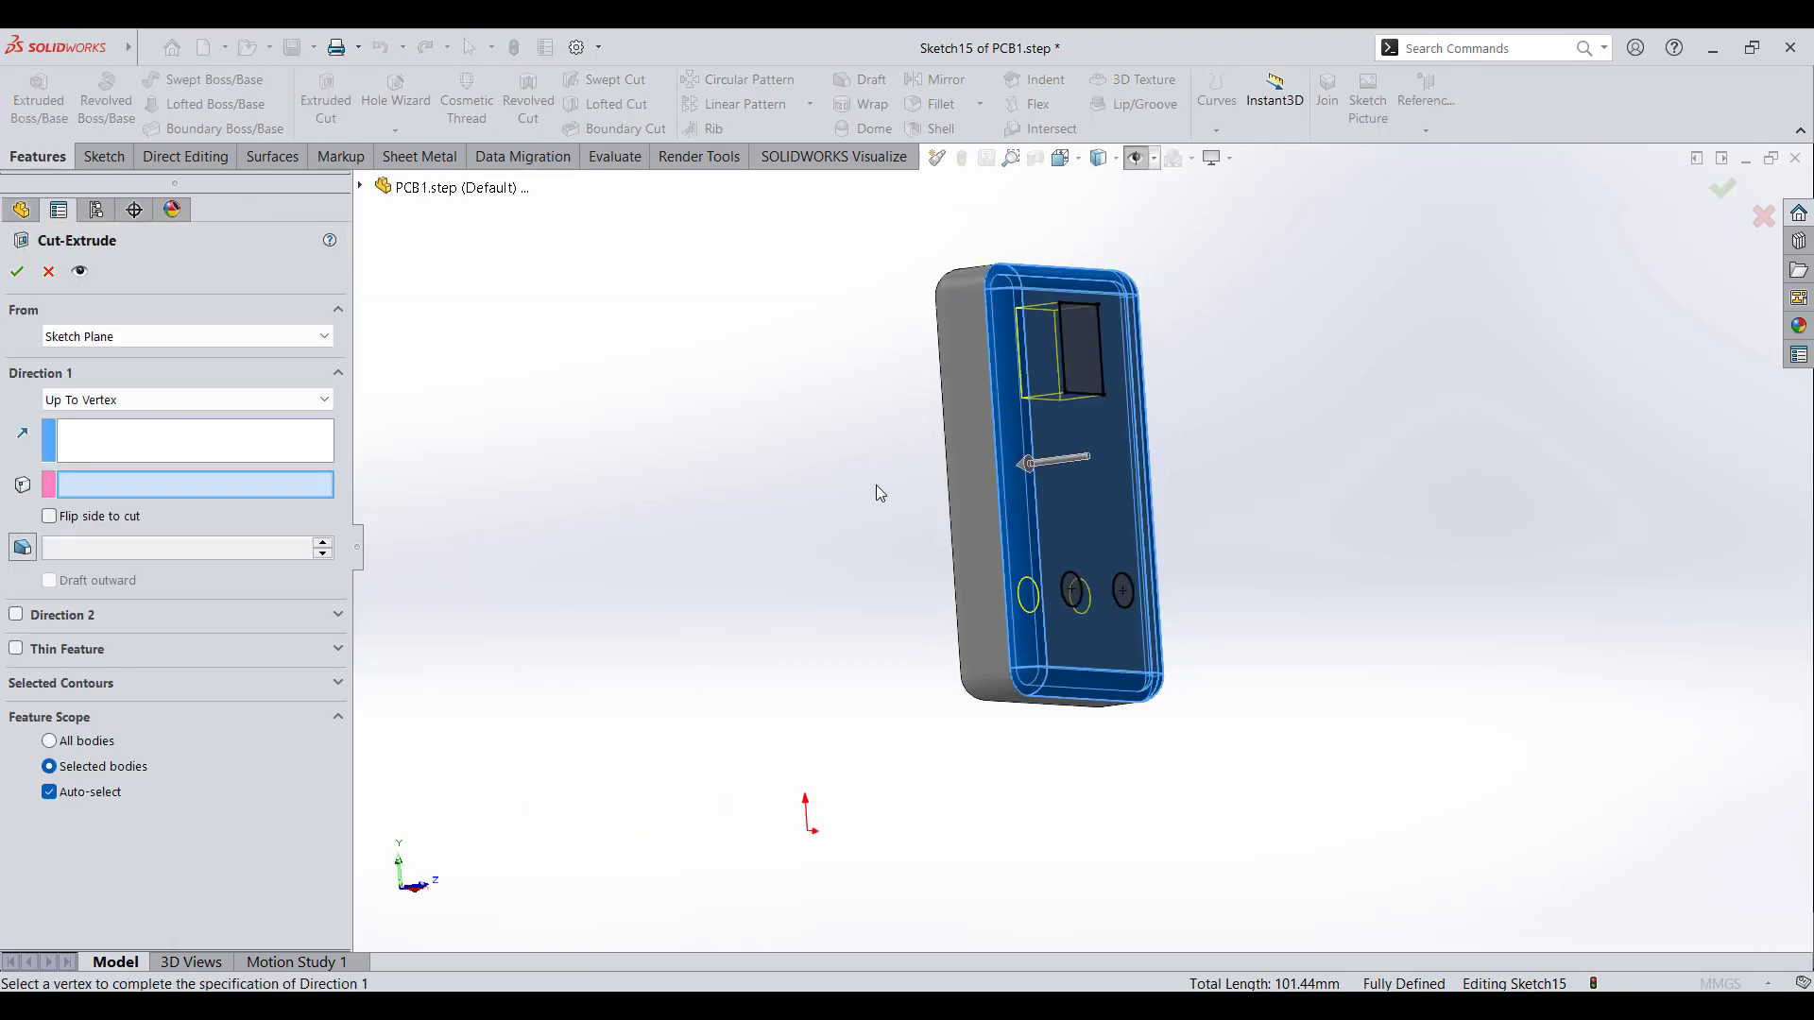
{"action": "middle_click_drag", "start_coordinate": [1112, 516], "coordinate": [1023, 519]}
{"action": "scroll", "coordinate": [1024, 520], "scroll_direction": "down", "scroll_amount": 2}
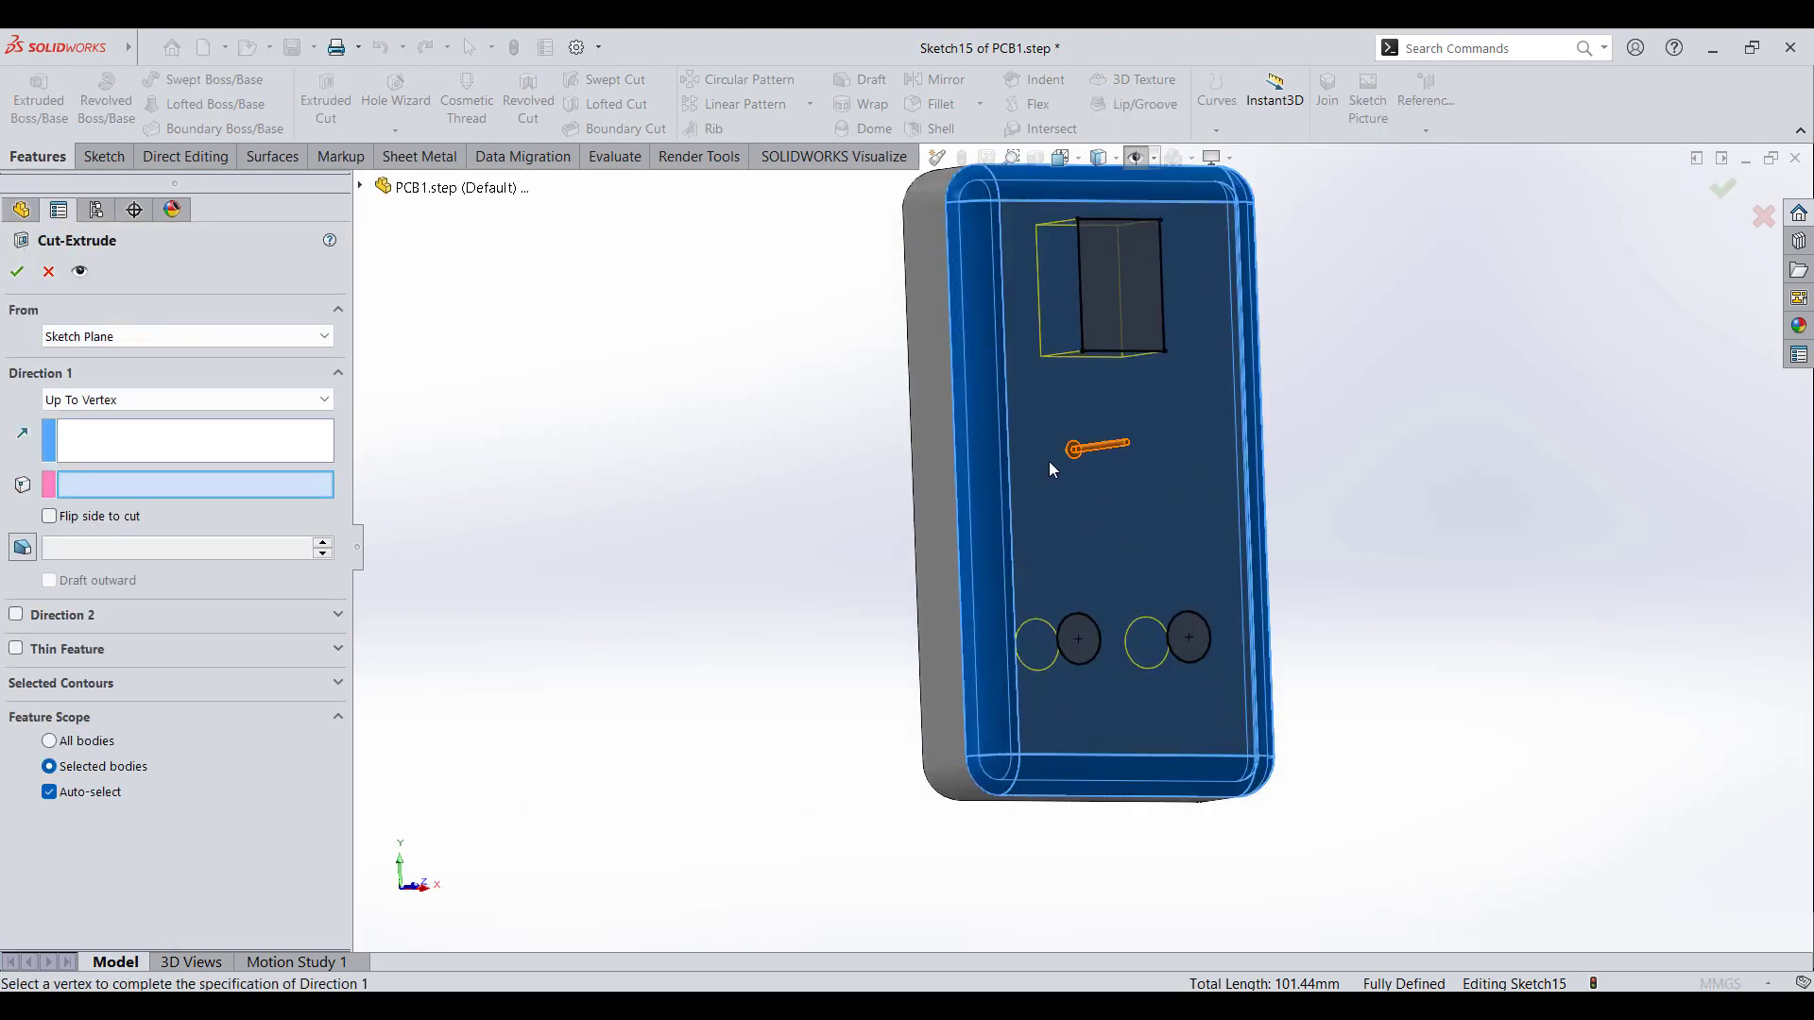
{"action": "left_click", "coordinate": [178, 405]}
{"action": "left_click", "coordinate": [142, 419]}
{"action": "left_click", "coordinate": [48, 272]}
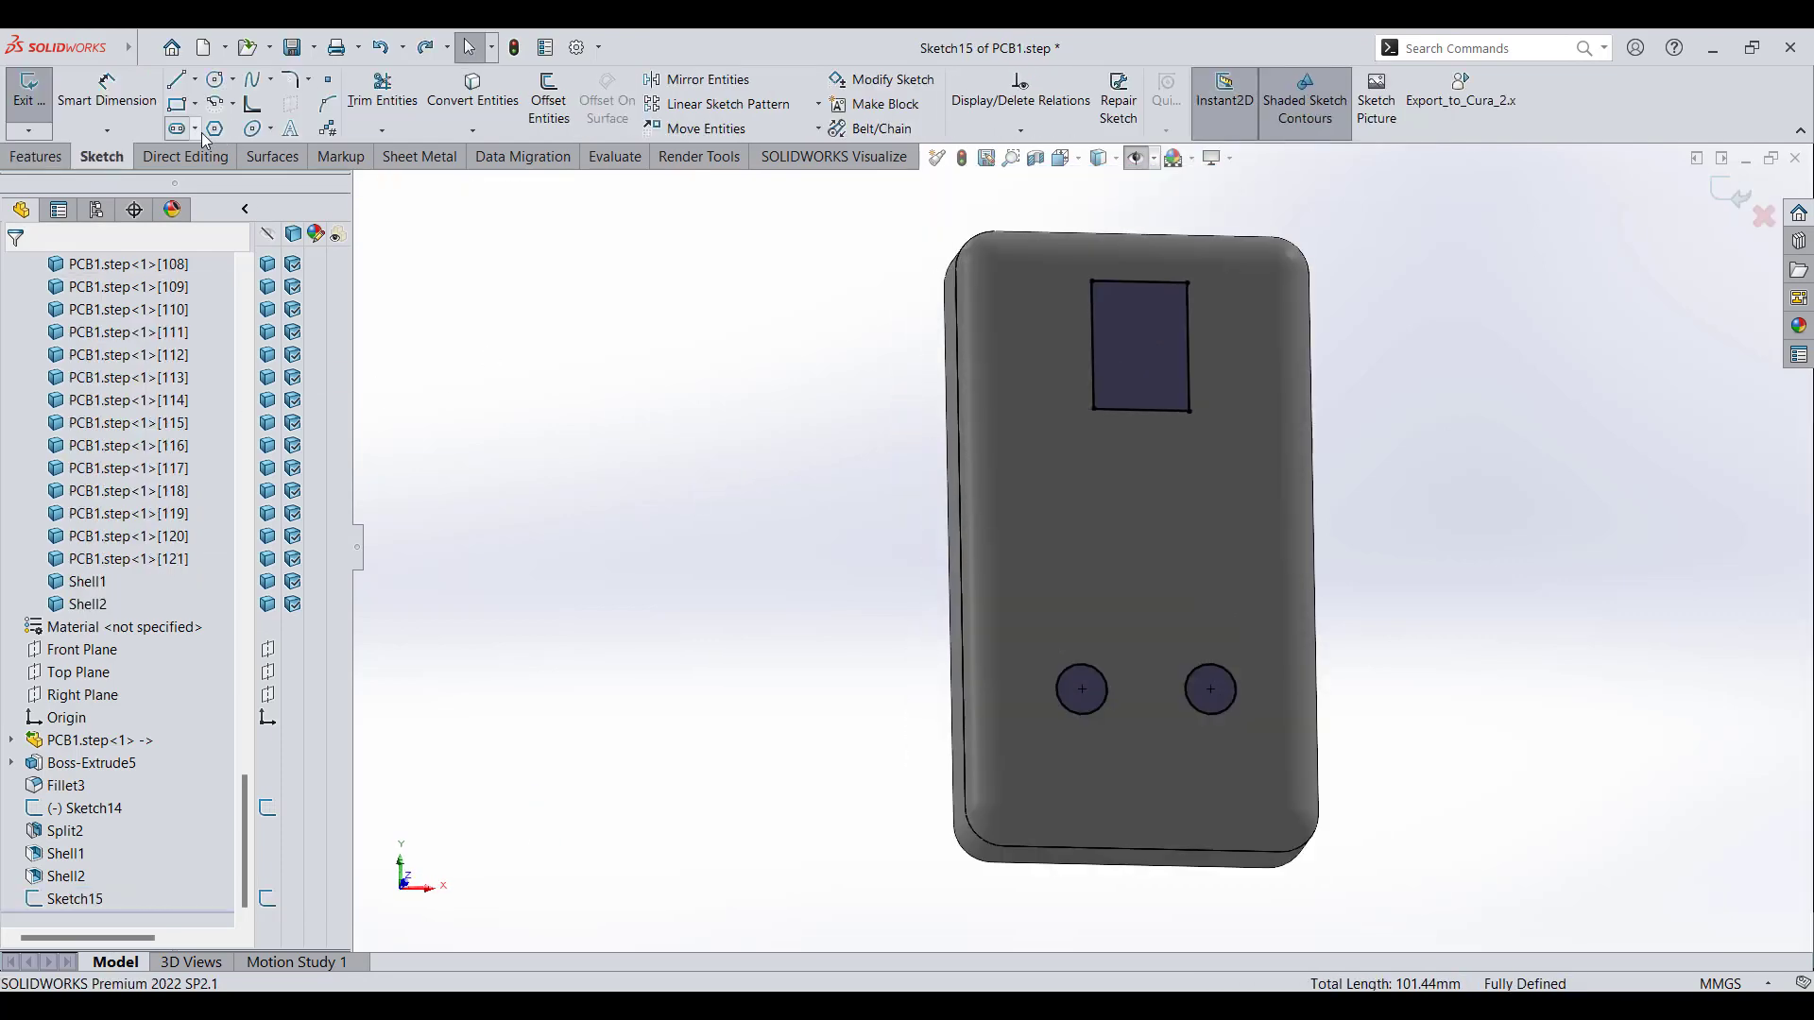
- Cut the display and button profiles 10 mm deep with a blind Extruded Cut, limited to the front cover body
{"action": "left_click", "coordinate": [36, 156]}
{"action": "left_click", "coordinate": [326, 98]}
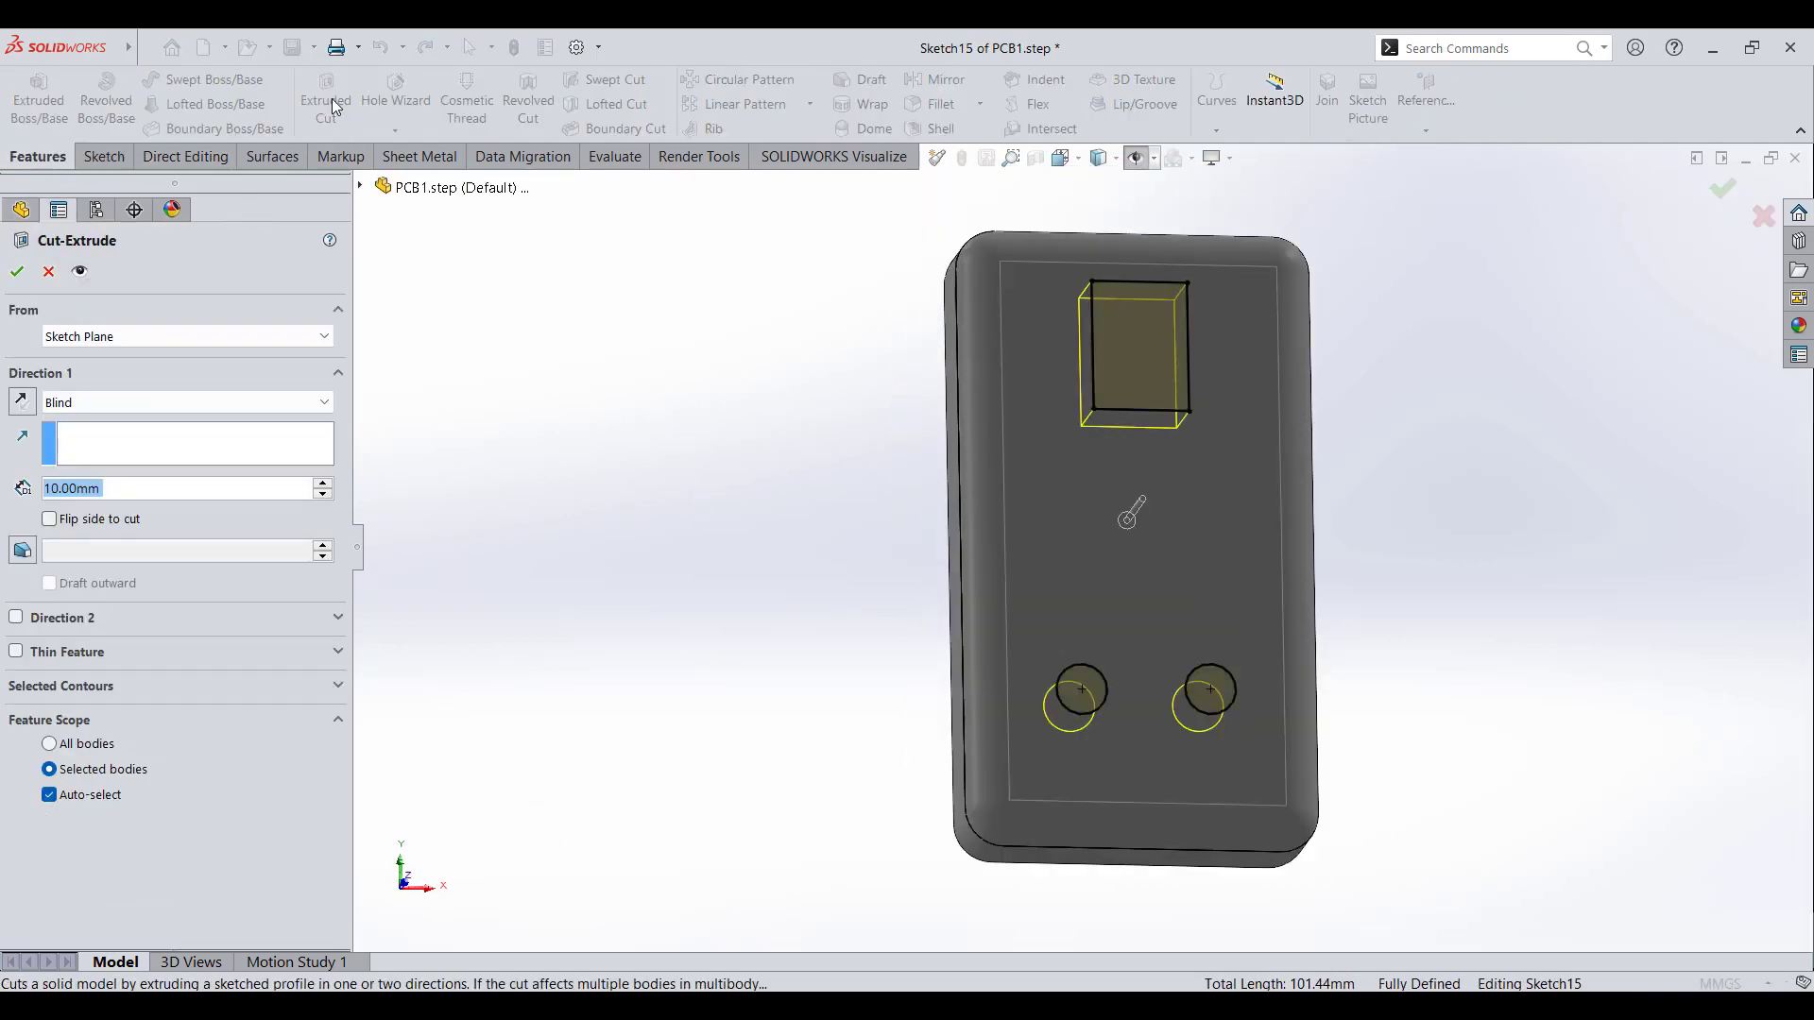
{"action": "left_click", "coordinate": [49, 794]}
{"action": "middle_click_drag", "start_coordinate": [990, 540], "coordinate": [1130, 514]}
{"action": "left_click", "coordinate": [1130, 514]}
{"action": "left_click", "coordinate": [16, 271]}
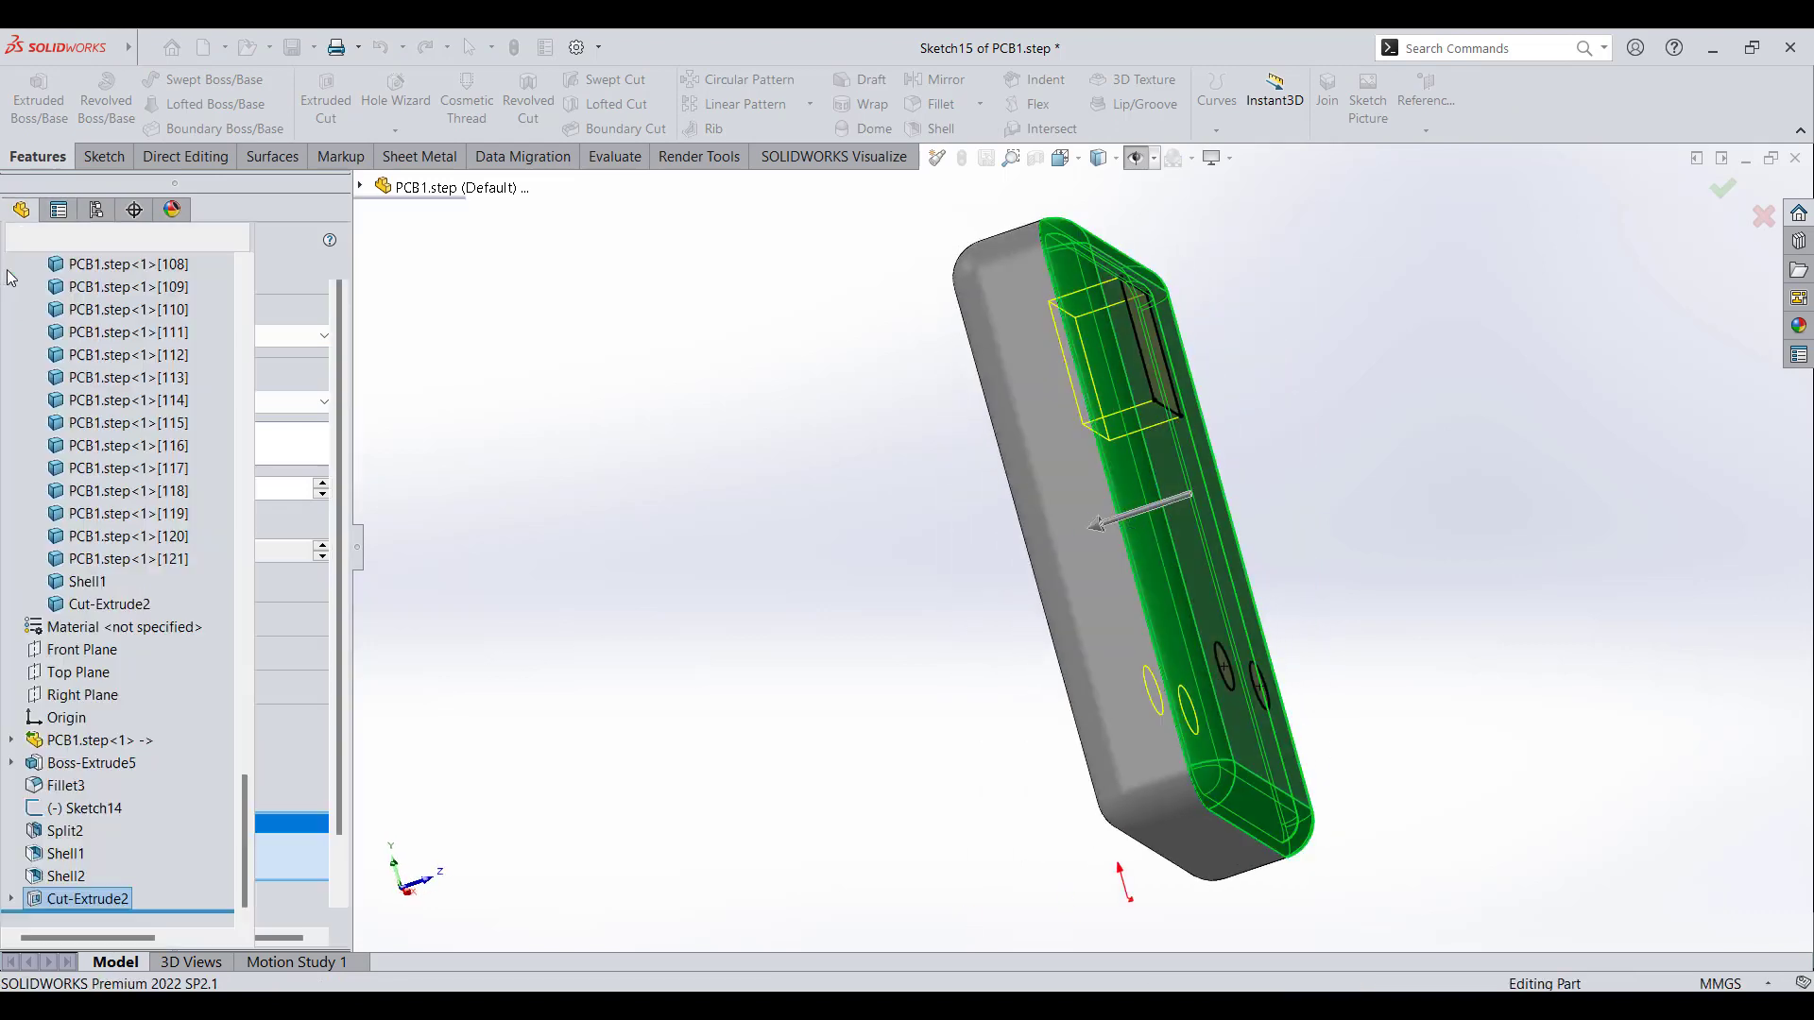
{"action": "middle_click_drag", "start_coordinate": [875, 501], "coordinate": [668, 518]}
{"action": "scroll", "coordinate": [897, 668], "scroll_direction": "down", "scroll_amount": 2}
{"action": "scroll", "coordinate": [1048, 717], "scroll_direction": "up", "scroll_amount": 3}
{"action": "mouse_move", "coordinate": [1096, 643]}
{"action": "middle_mouse_down"}
{"action": "mouse_move", "coordinate": [919, 616]}
{"action": "mouse_move", "coordinate": [1121, 567]}
{"action": "mouse_move", "coordinate": [1141, 519]}
{"action": "mouse_move", "coordinate": [1178, 506]}
{"action": "mouse_move", "coordinate": [1166, 337]}
{"action": "mouse_move", "coordinate": [1153, 607]}
{"action": "middle_mouse_up"}
{"action": "scroll", "coordinate": [1120, 544], "scroll_direction": "down", "scroll_amount": 2}
{"action": "scroll", "coordinate": [1141, 519], "scroll_direction": "up", "scroll_amount": 2}
{"action": "right_click", "coordinate": [1153, 607]}
{"action": "left_click", "coordinate": [1198, 557]}
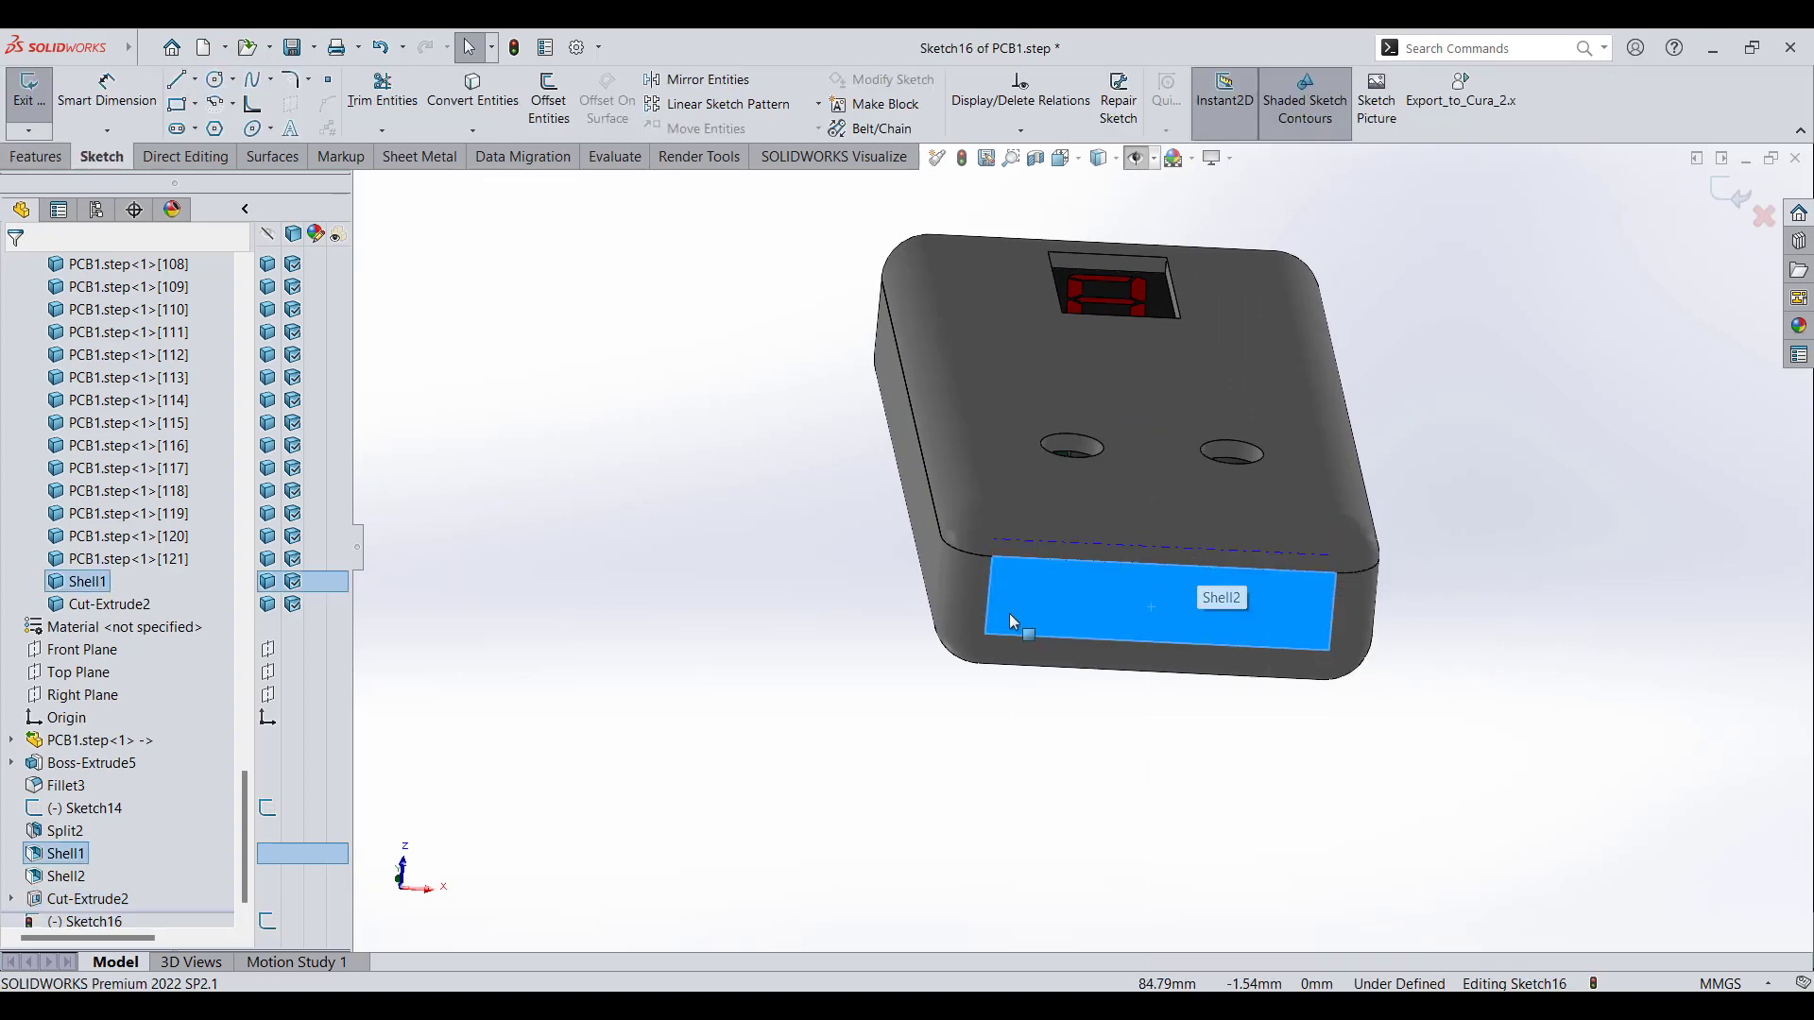
{"action": "key", "text": "Tab"}
{"action": "middle_click_drag", "start_coordinate": [964, 603], "coordinate": [964, 558]}
{"action": "scroll", "coordinate": [1119, 494], "scroll_direction": "down", "scroll_amount": 3}
{"action": "scroll", "coordinate": [1122, 530], "scroll_direction": "up", "scroll_amount": 5}
{"action": "key", "text": "shift+Tab"}
{"action": "right_click", "coordinate": [1125, 600]}
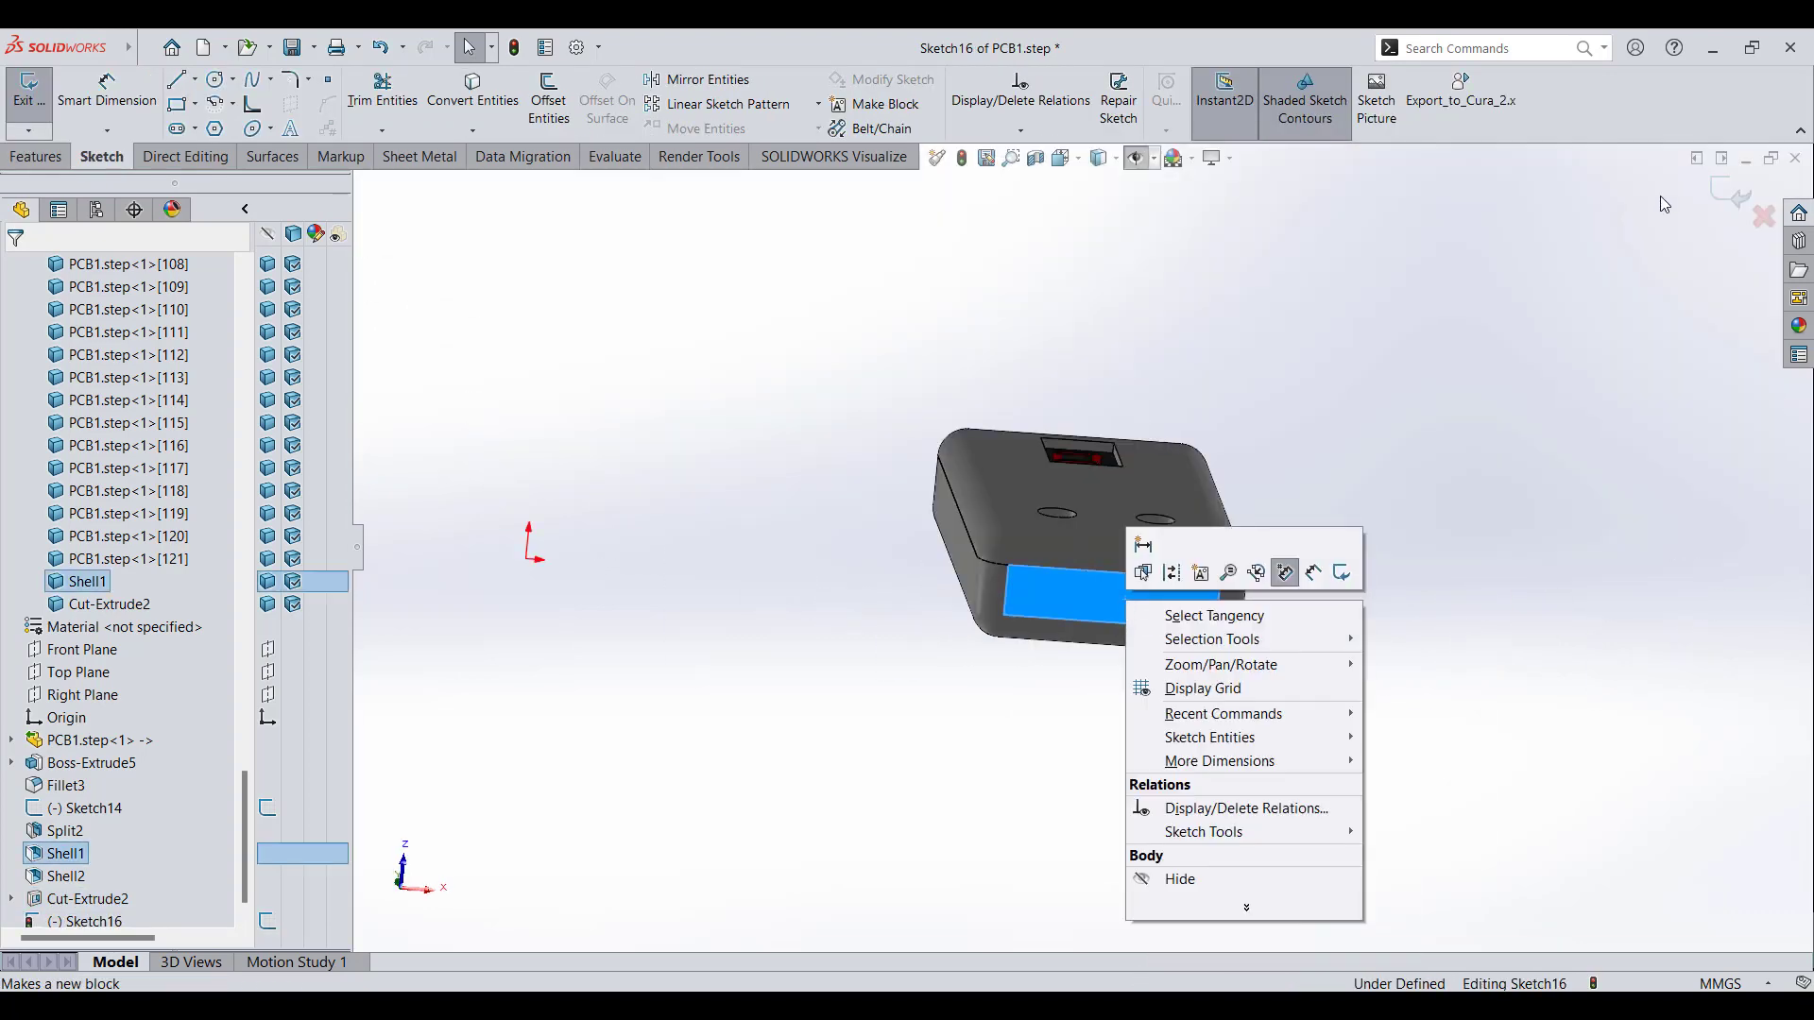
{"action": "left_click", "coordinate": [1729, 194]}
- Sketch on the rear part's end face beside the USB connector, with that part hidden, converting the connector's side rim faces
{"action": "middle_click_drag", "start_coordinate": [1214, 576], "coordinate": [1205, 499]}
{"action": "left_click", "coordinate": [1101, 557]}
{"action": "left_click", "coordinate": [1145, 526]}
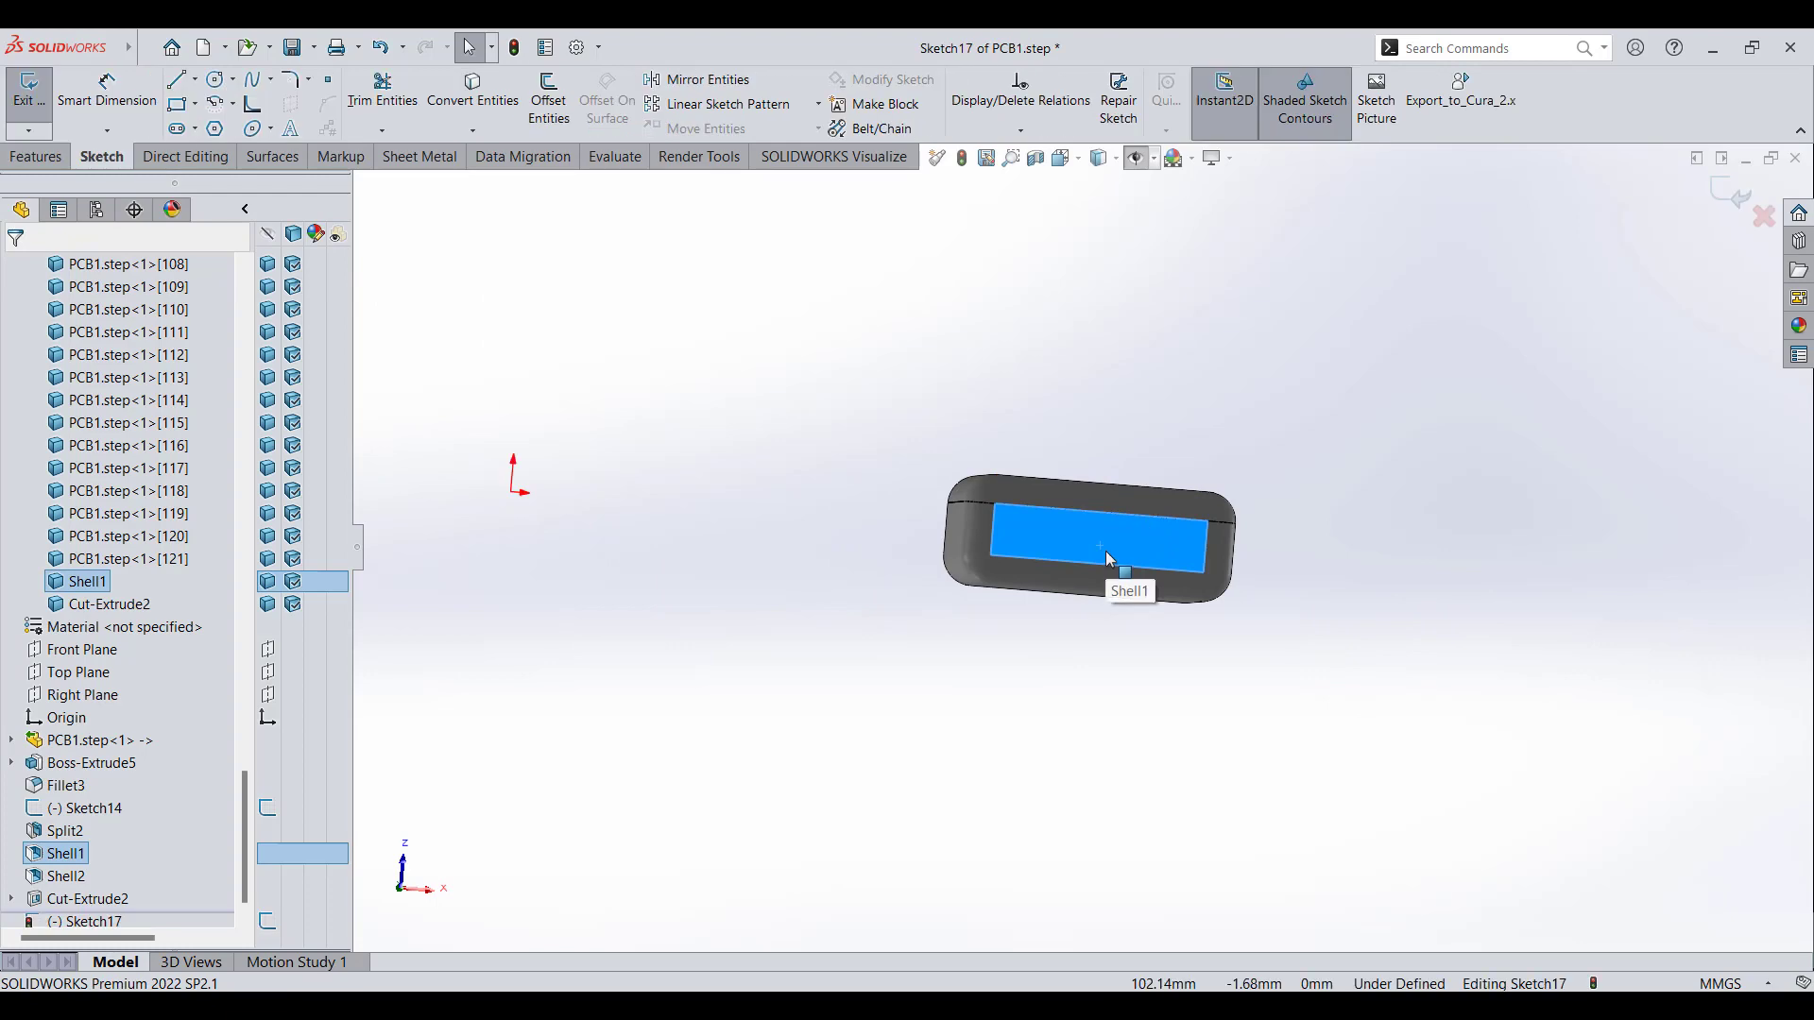
{"action": "key", "text": "Tab"}
{"action": "scroll", "coordinate": [1106, 553], "scroll_direction": "down", "scroll_amount": 12}
{"action": "left_click", "coordinate": [898, 534]}
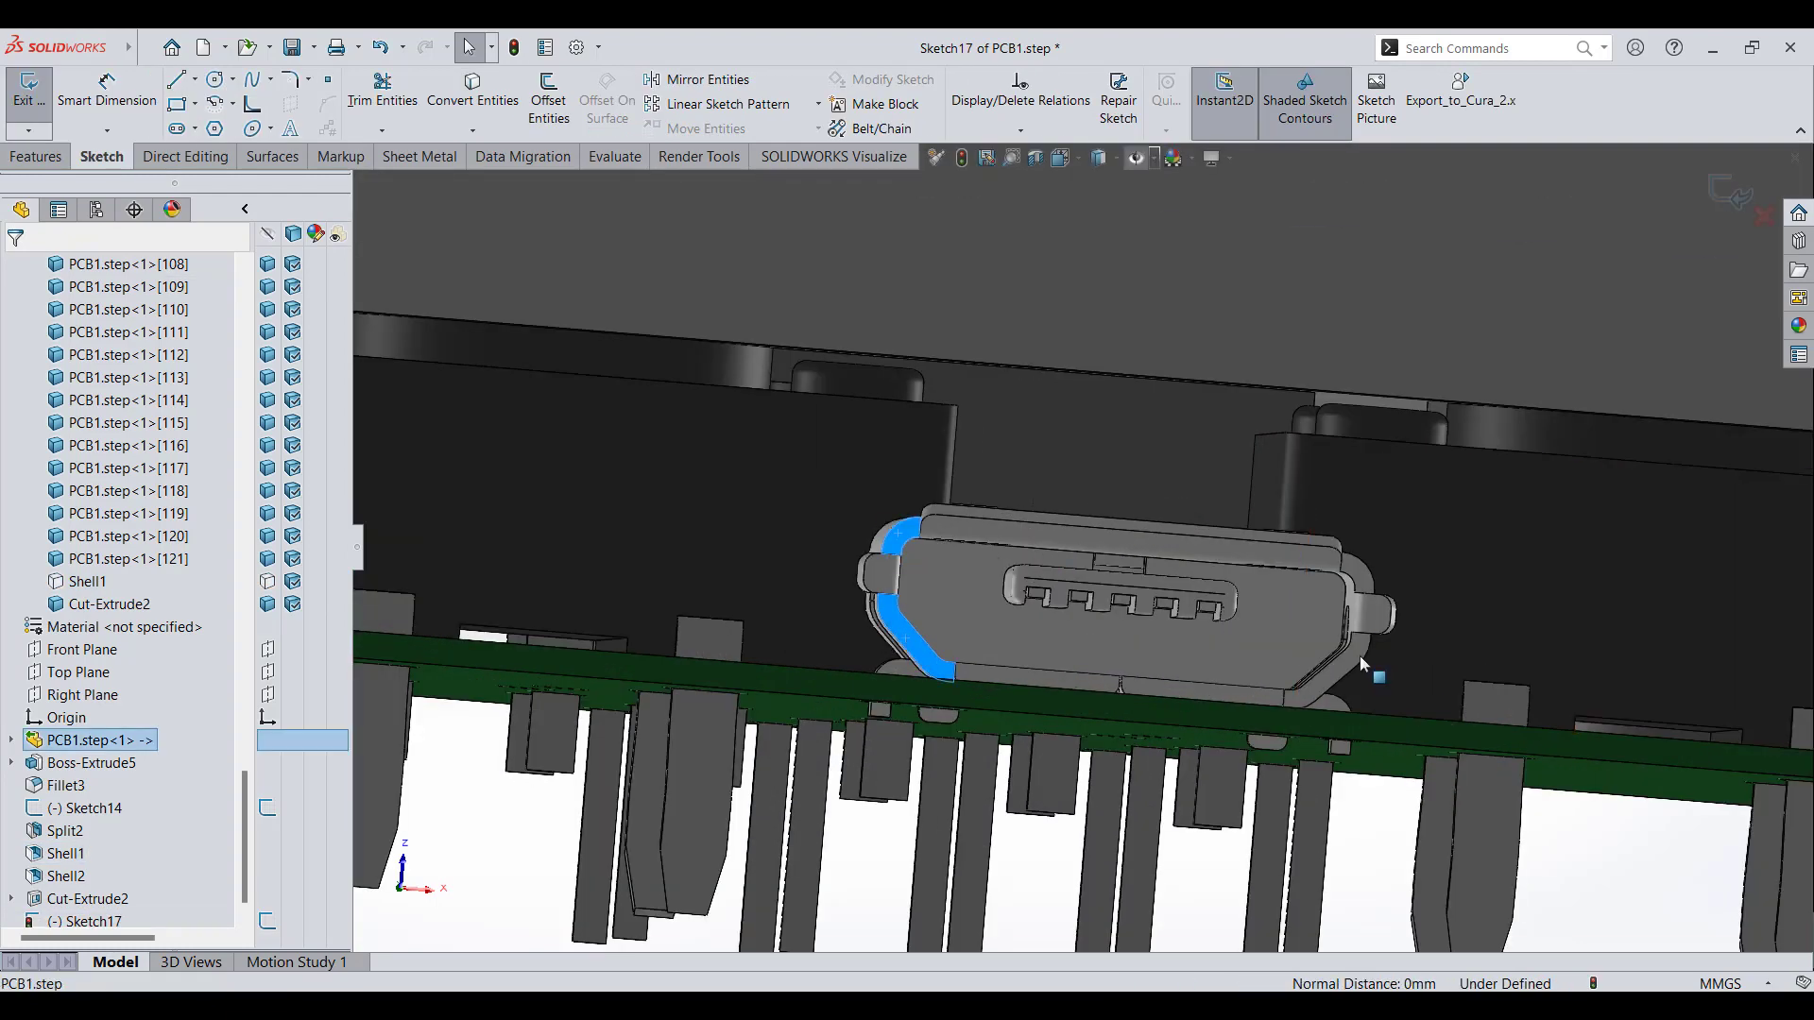
{"action": "left_click", "coordinate": [1358, 572]}
{"action": "left_click", "coordinate": [472, 101]}
{"action": "scroll", "coordinate": [1235, 417], "scroll_direction": "up", "scroll_amount": 7}
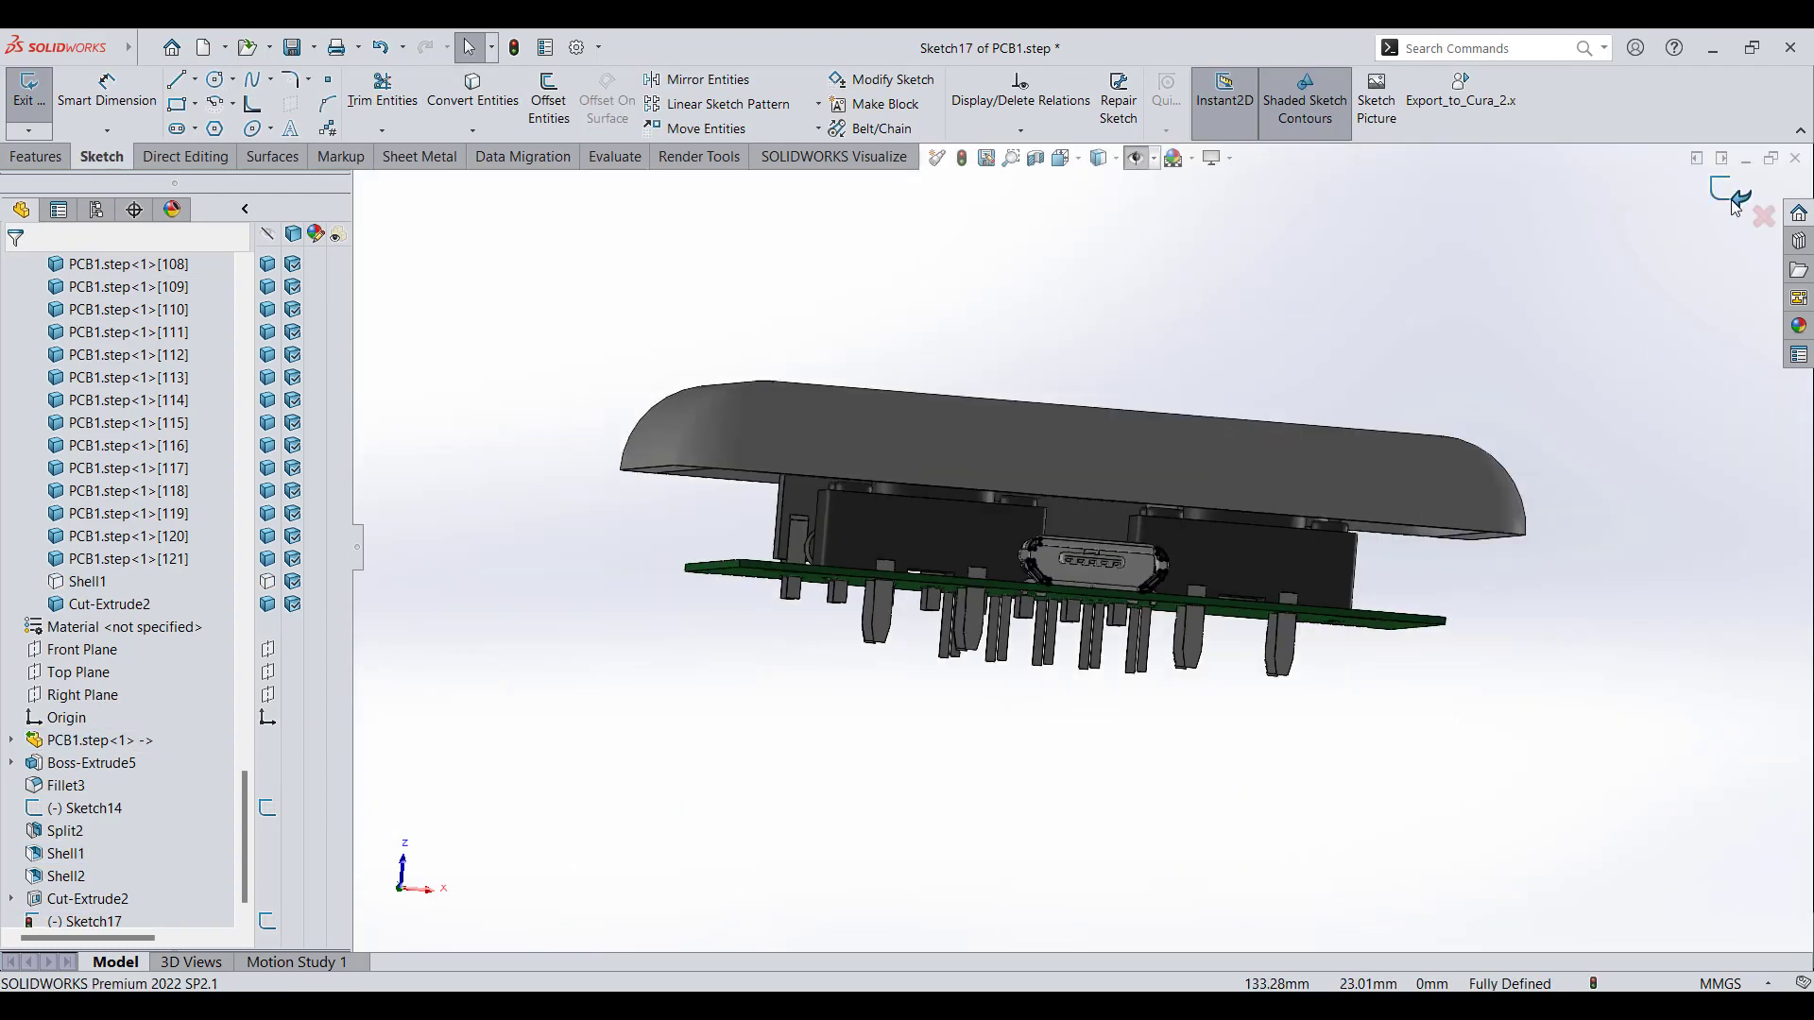
{"action": "left_click", "coordinate": [1736, 206]}
- Reopen the USB connector sketch, show the rear part and trim away the inner edges of the converted rim profiles
{"action": "right_click", "coordinate": [72, 919]}
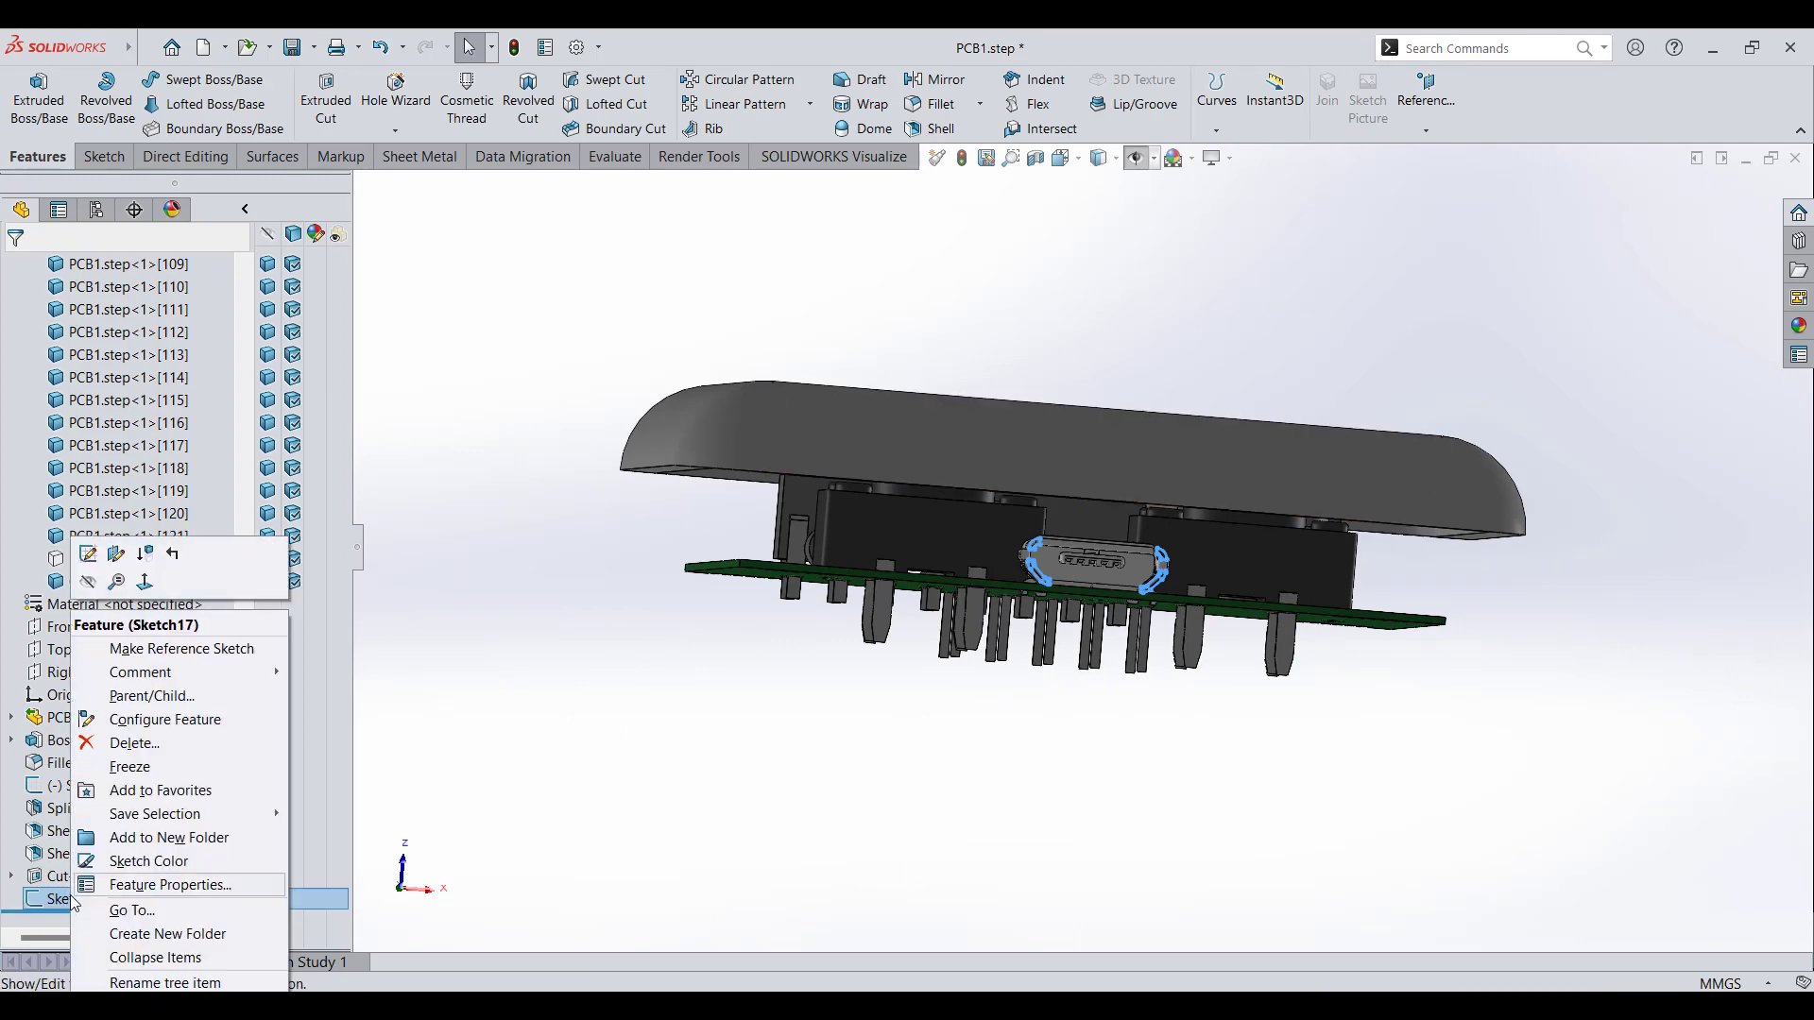
{"action": "left_click", "coordinate": [89, 555]}
{"action": "key", "text": "shift+Tab"}
{"action": "scroll", "coordinate": [1015, 609], "scroll_direction": "down", "scroll_amount": 3}
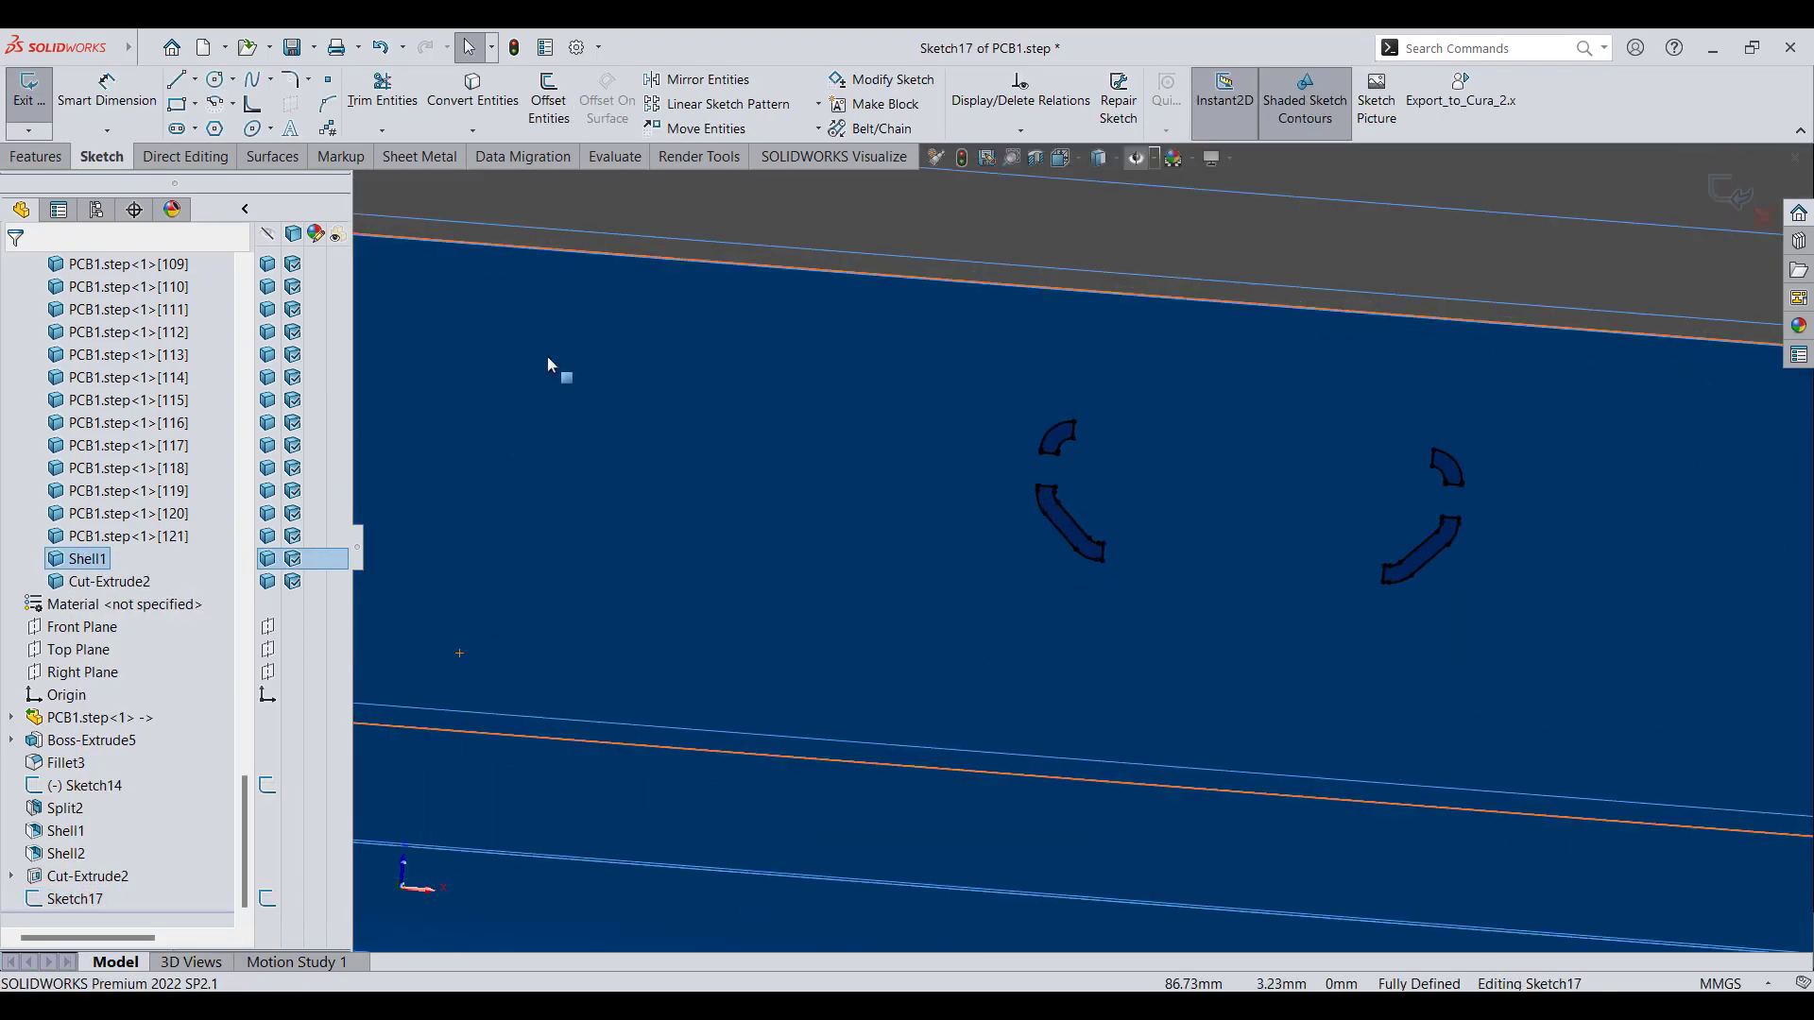
{"action": "left_click", "coordinate": [382, 89]}
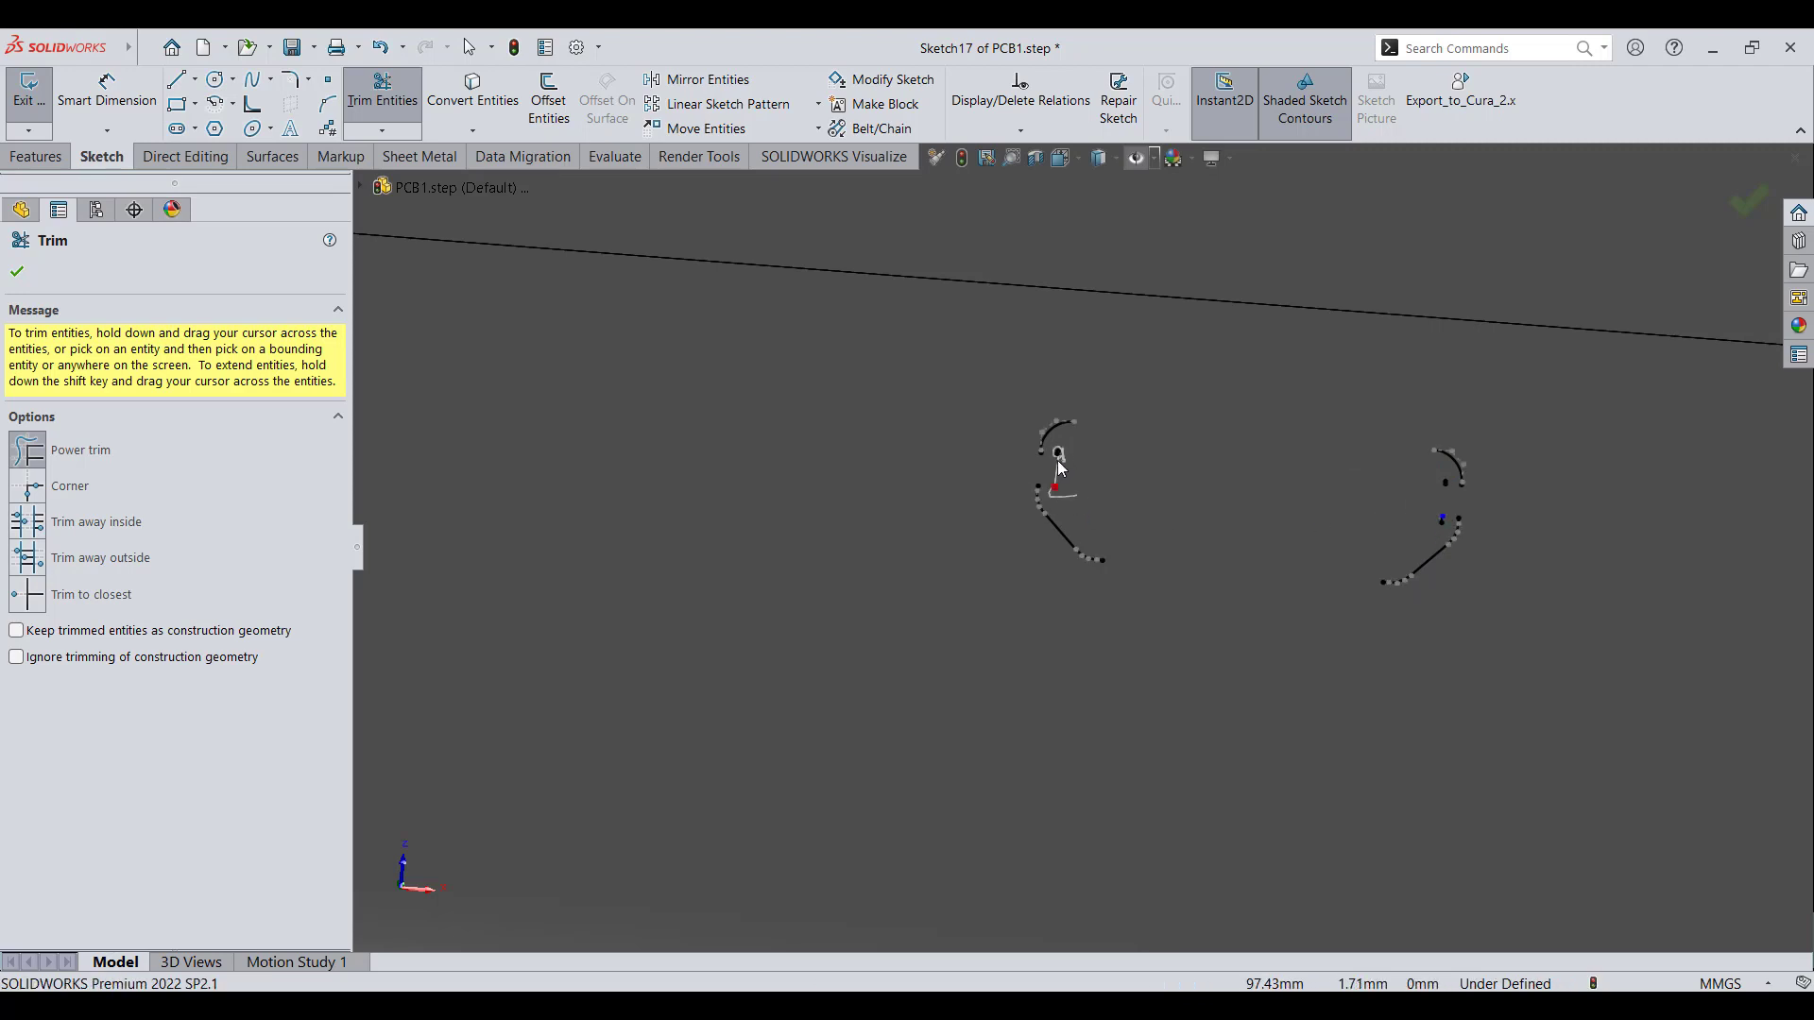
{"action": "scroll", "coordinate": [1060, 473], "scroll_direction": "down", "scroll_amount": 5}
{"action": "scroll", "coordinate": [746, 340], "scroll_direction": "up", "scroll_amount": 4}
{"action": "scroll", "coordinate": [1364, 547], "scroll_direction": "down", "scroll_amount": 3}
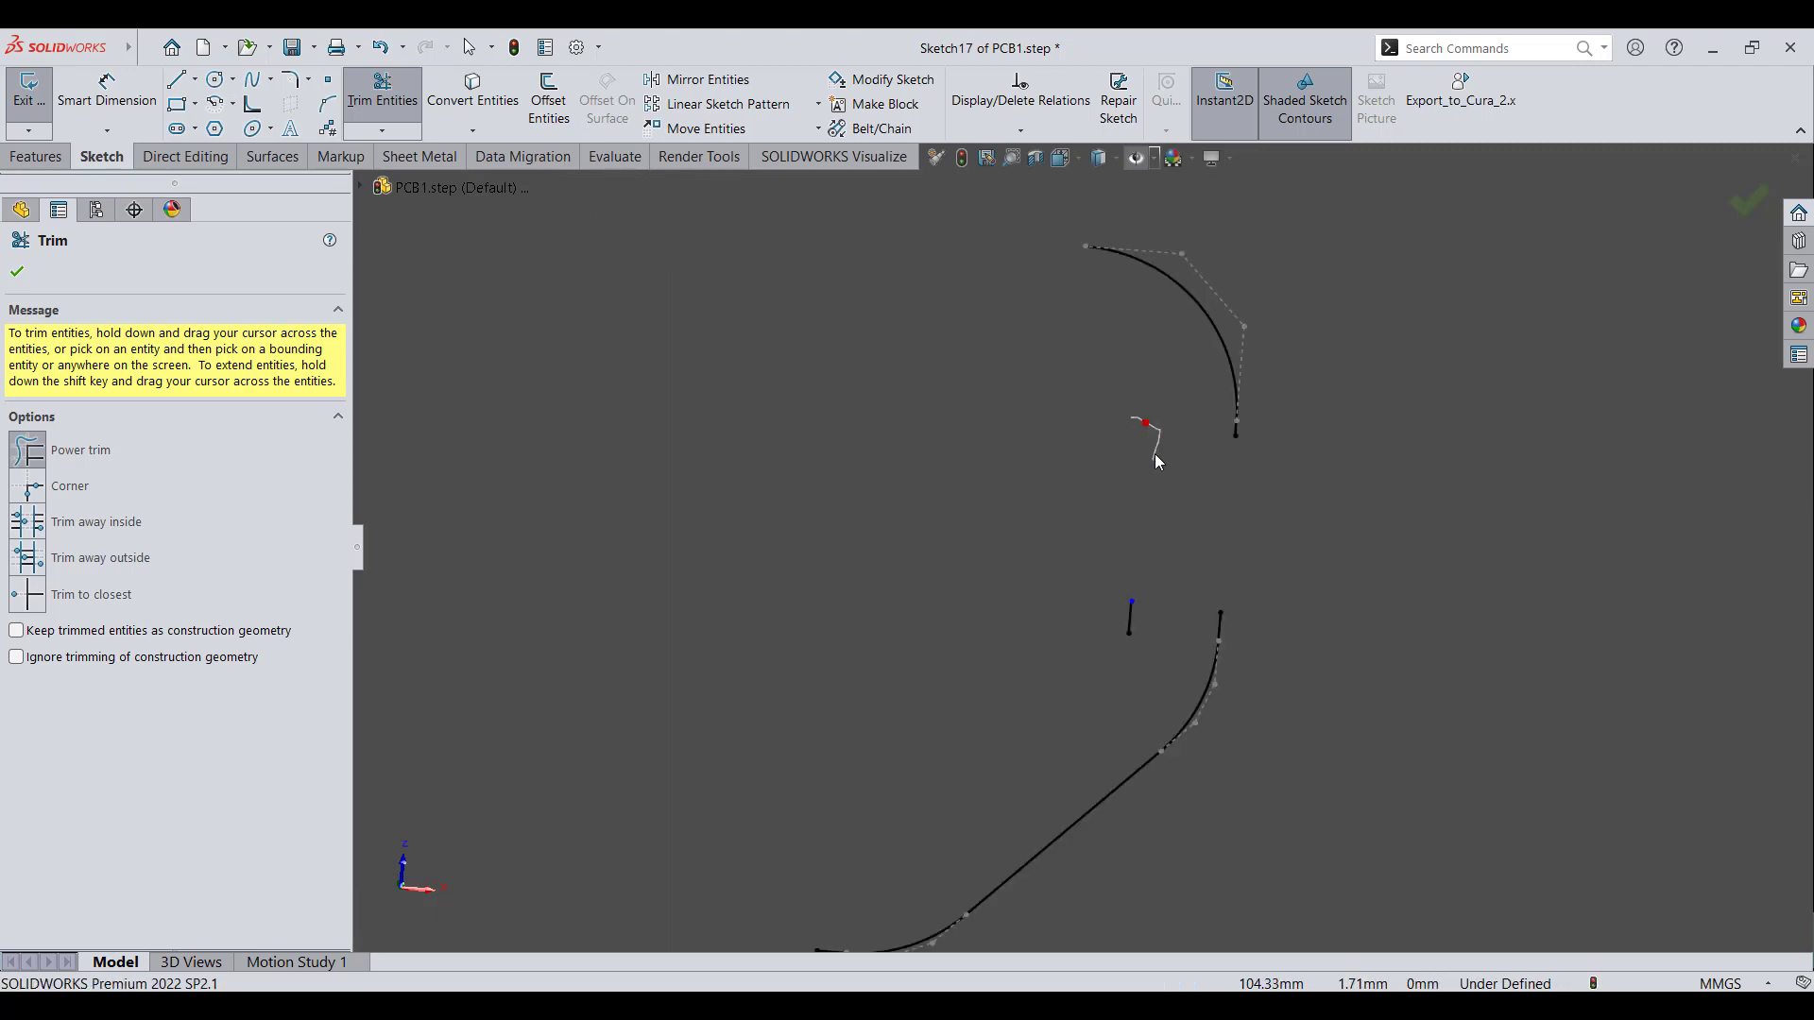
{"action": "scroll", "coordinate": [1150, 599], "scroll_direction": "up", "scroll_amount": 7}
{"action": "scroll", "coordinate": [958, 524], "scroll_direction": "down", "scroll_amount": 3}
- Draw lines joining the USB outline's two upper arcs and closing the gap on its left side
{"action": "left_click", "coordinate": [176, 81]}
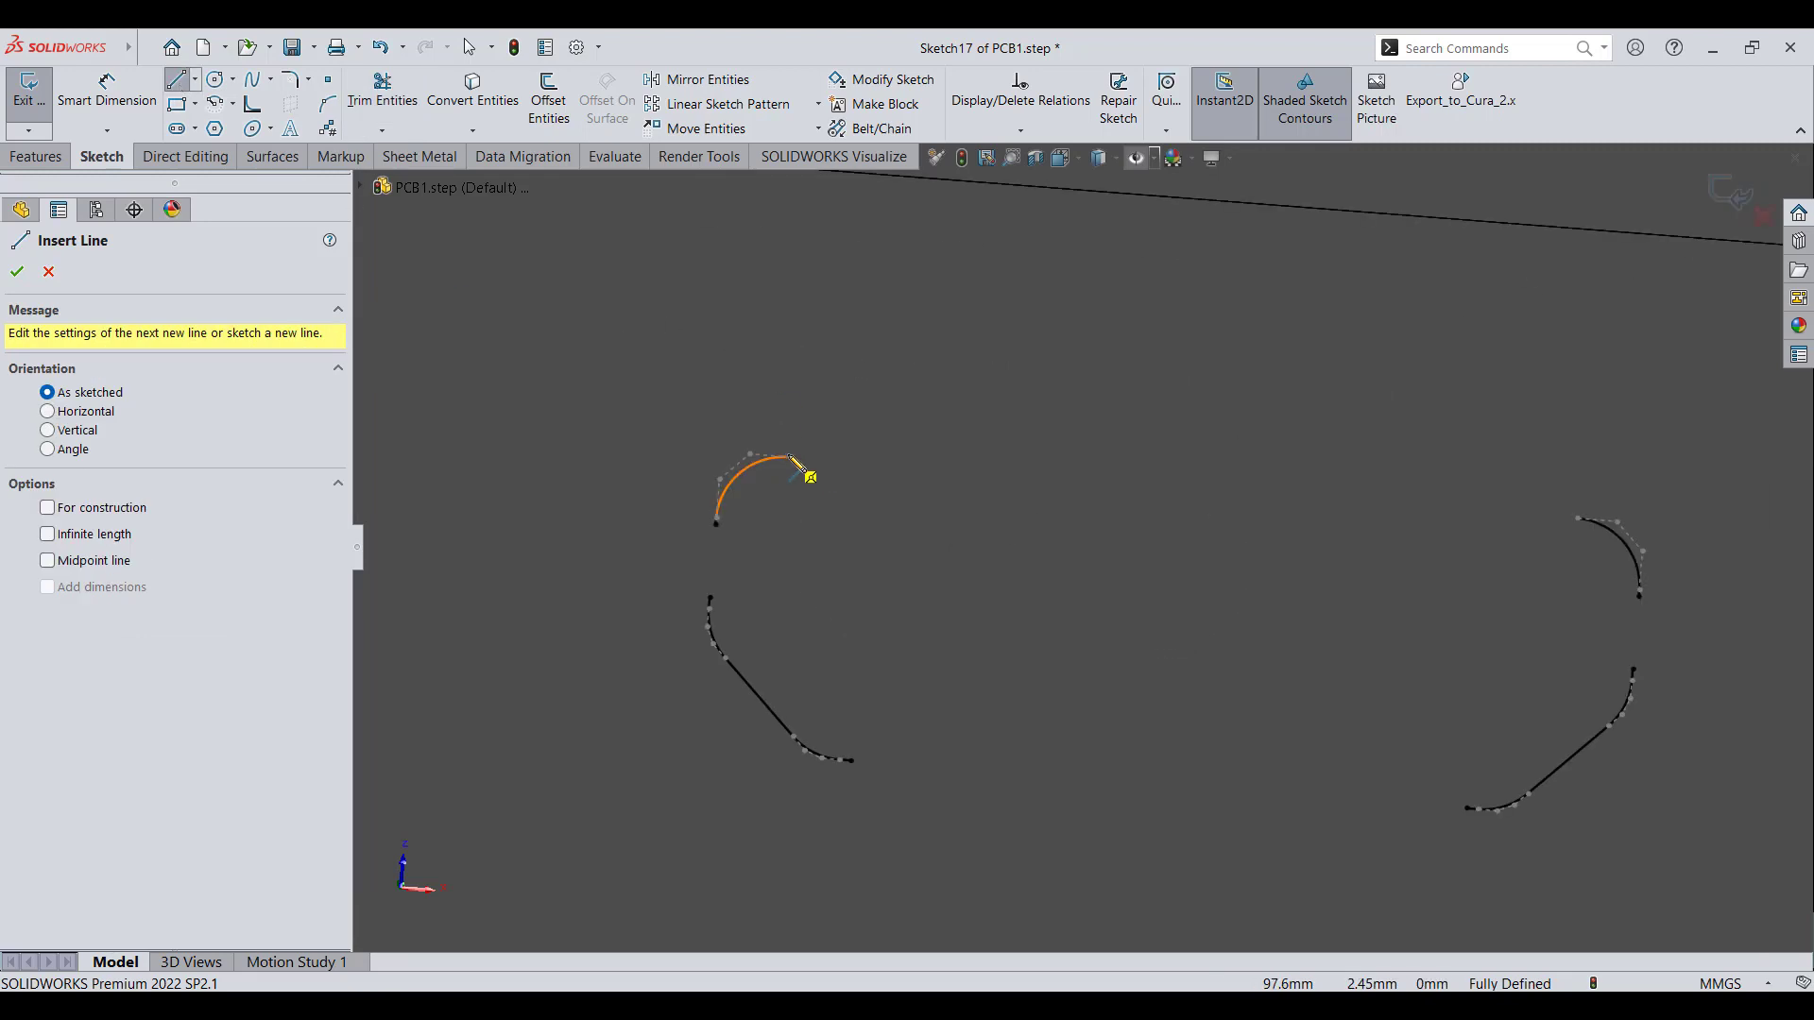
{"action": "left_click", "coordinate": [789, 458]}
{"action": "left_click", "coordinate": [1587, 521]}
{"action": "key", "text": "Escape"}
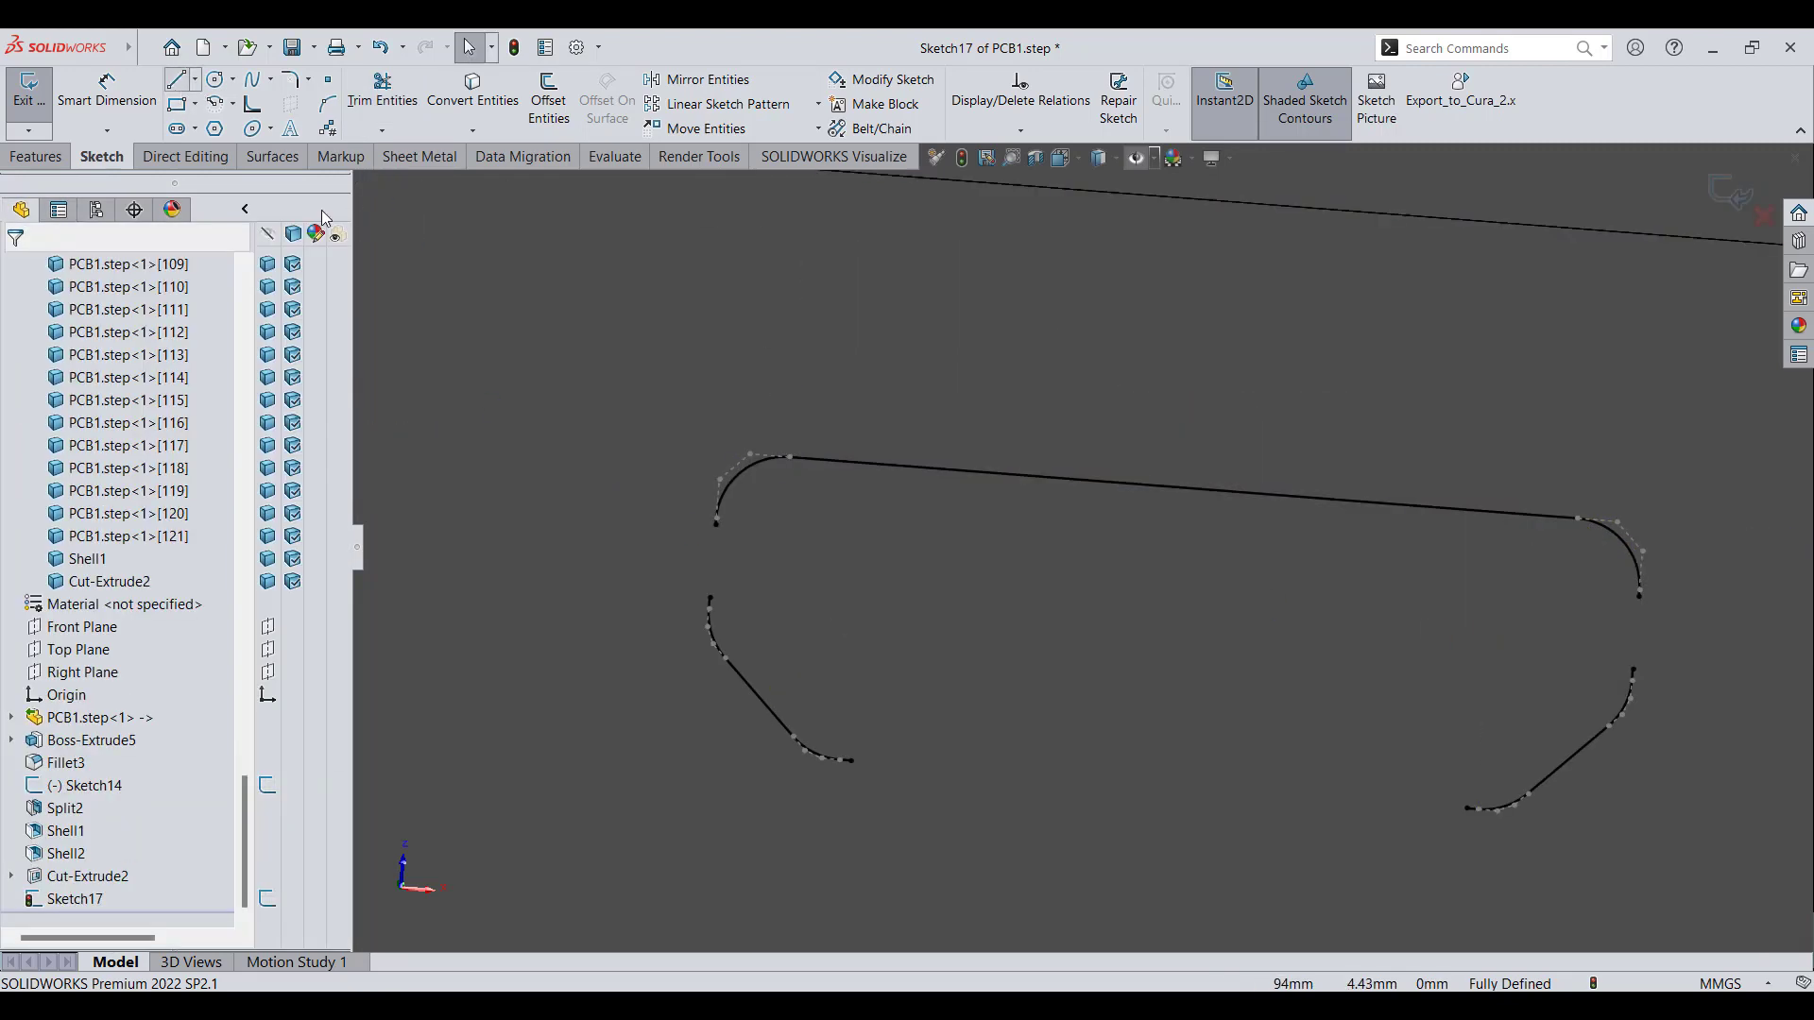
{"action": "key", "text": "l"}
{"action": "left_click", "coordinate": [715, 523]}
{"action": "left_click", "coordinate": [709, 599]}
{"action": "key", "text": "Escape"}
- Close the USB outline with a line along its lower edge and another across the gap on its right side
{"action": "key", "text": "l"}
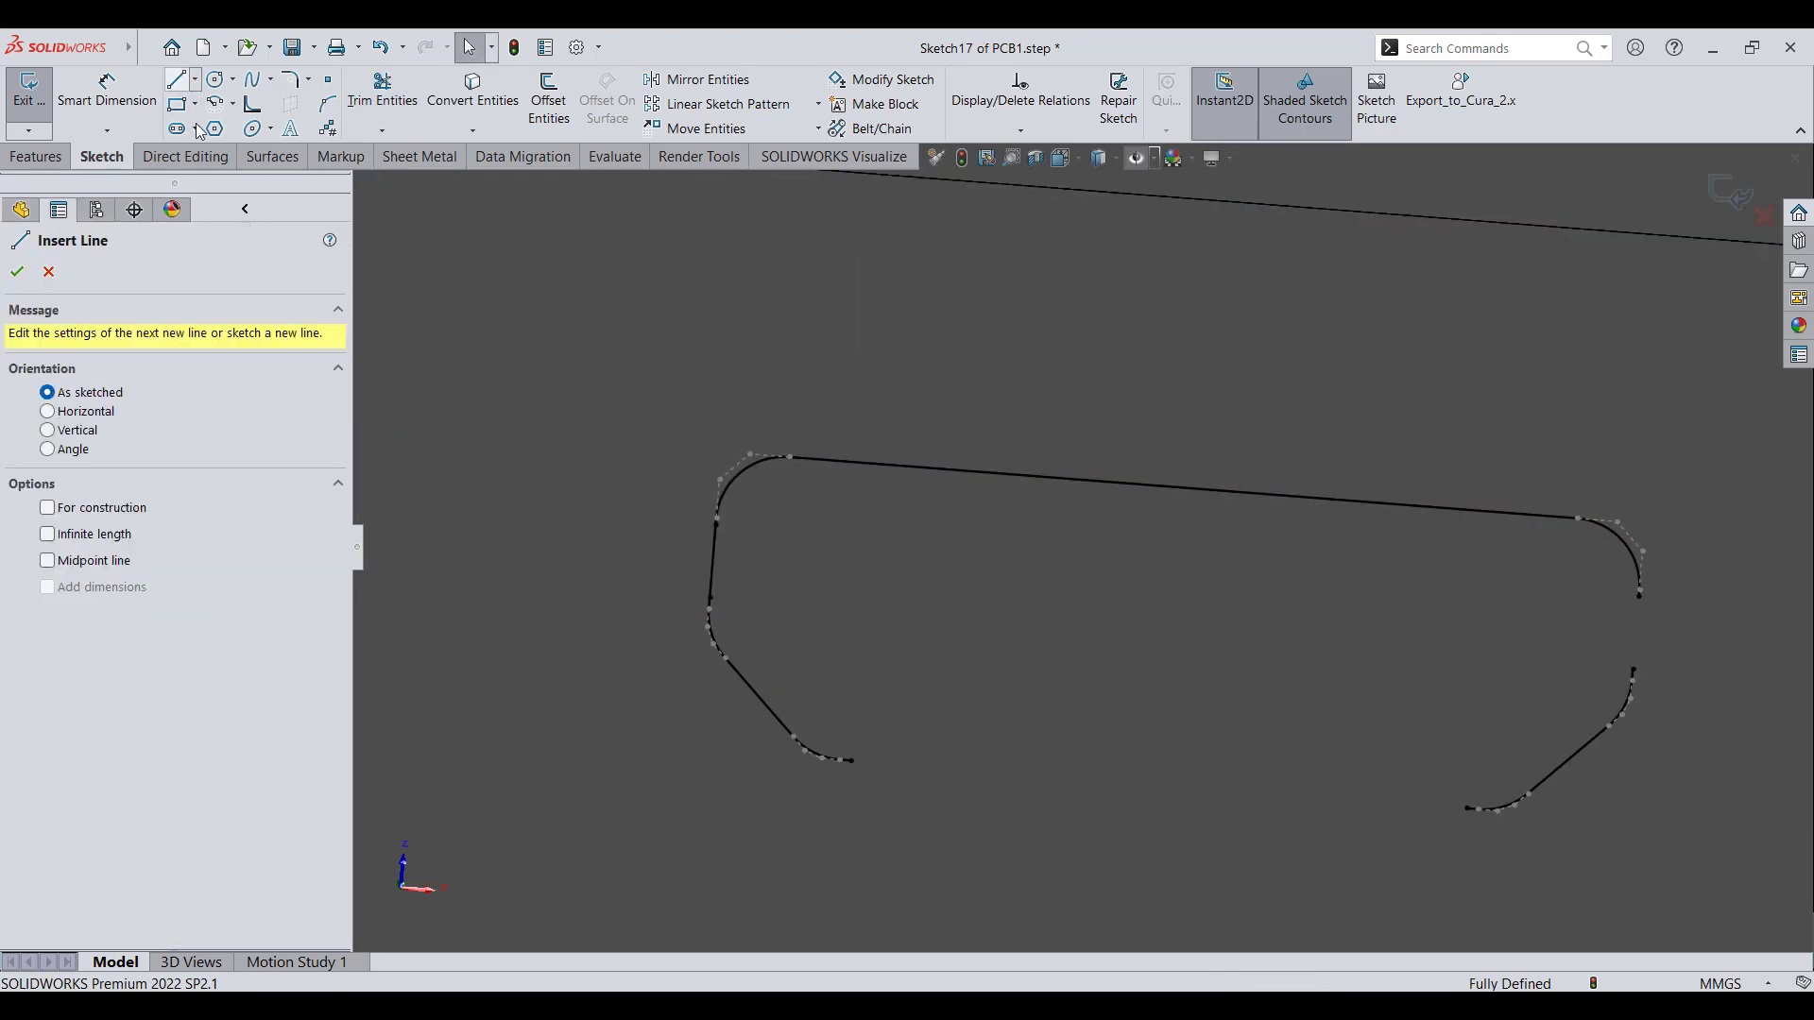
{"action": "left_click", "coordinate": [850, 760]}
{"action": "left_click", "coordinate": [1468, 808]}
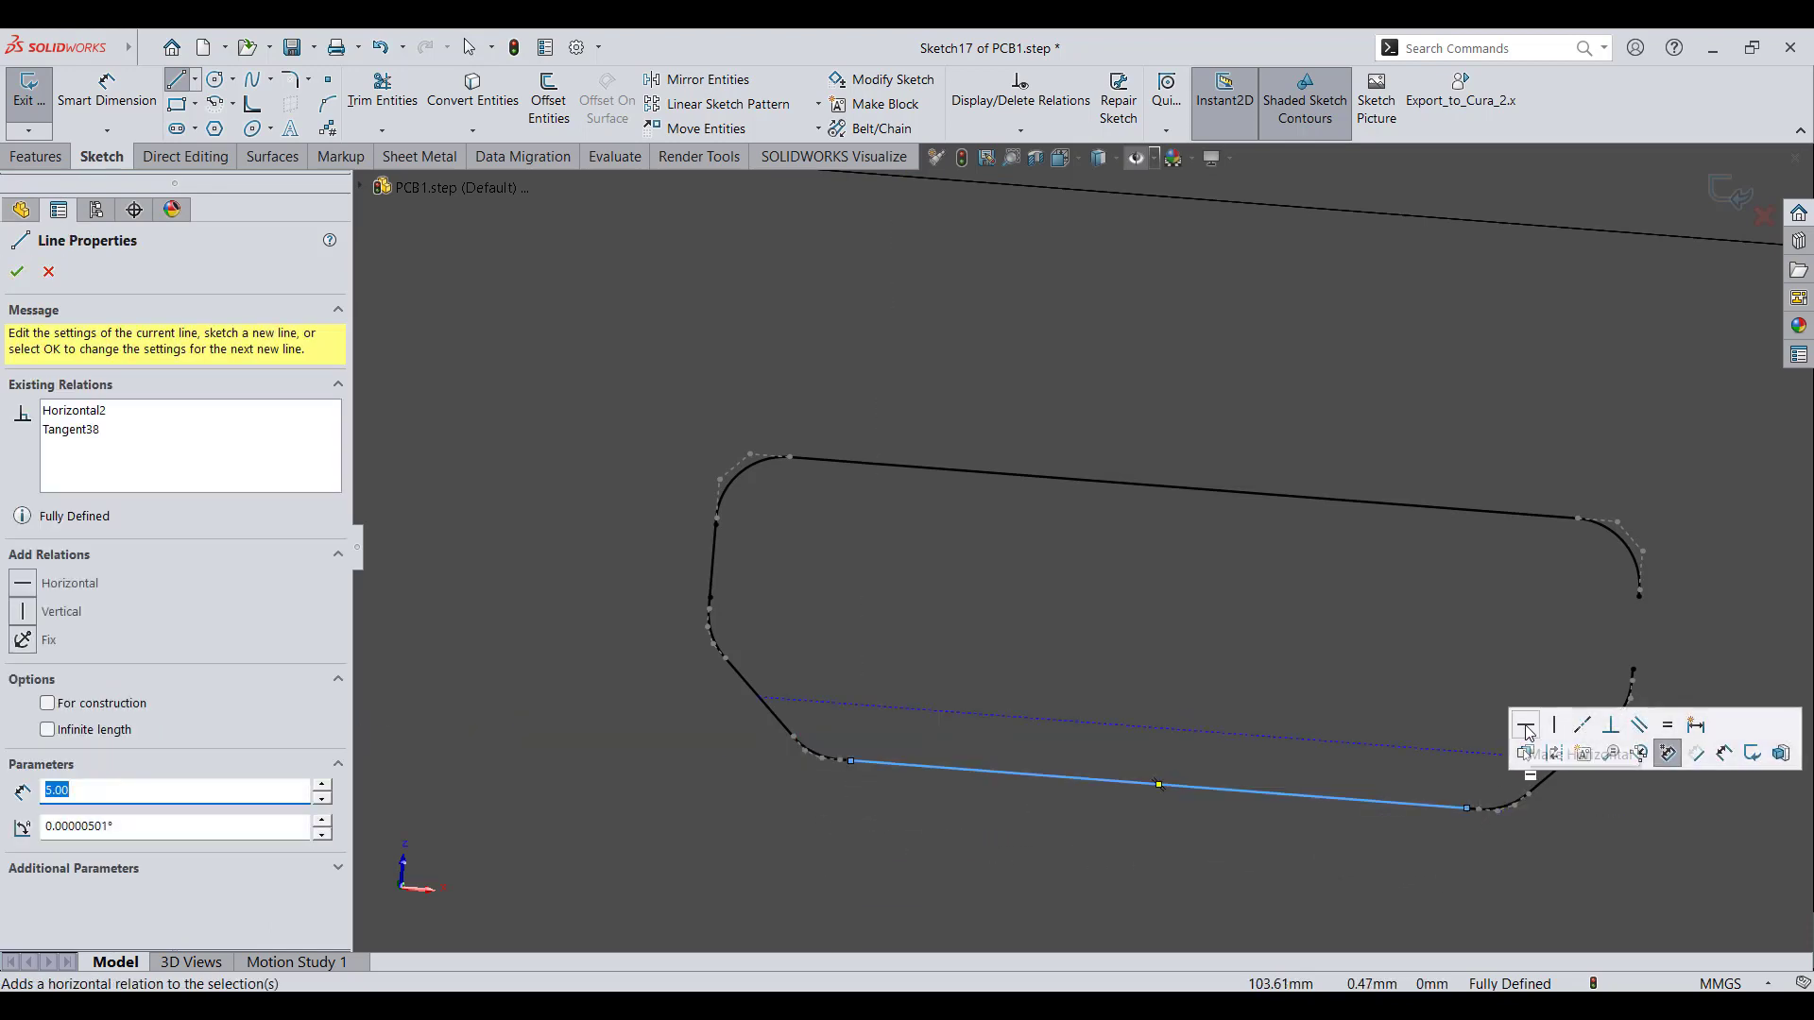
{"action": "left_click", "coordinate": [1639, 596]}
{"action": "left_click", "coordinate": [1594, 651]}
{"action": "key", "text": "ctrl+z"}
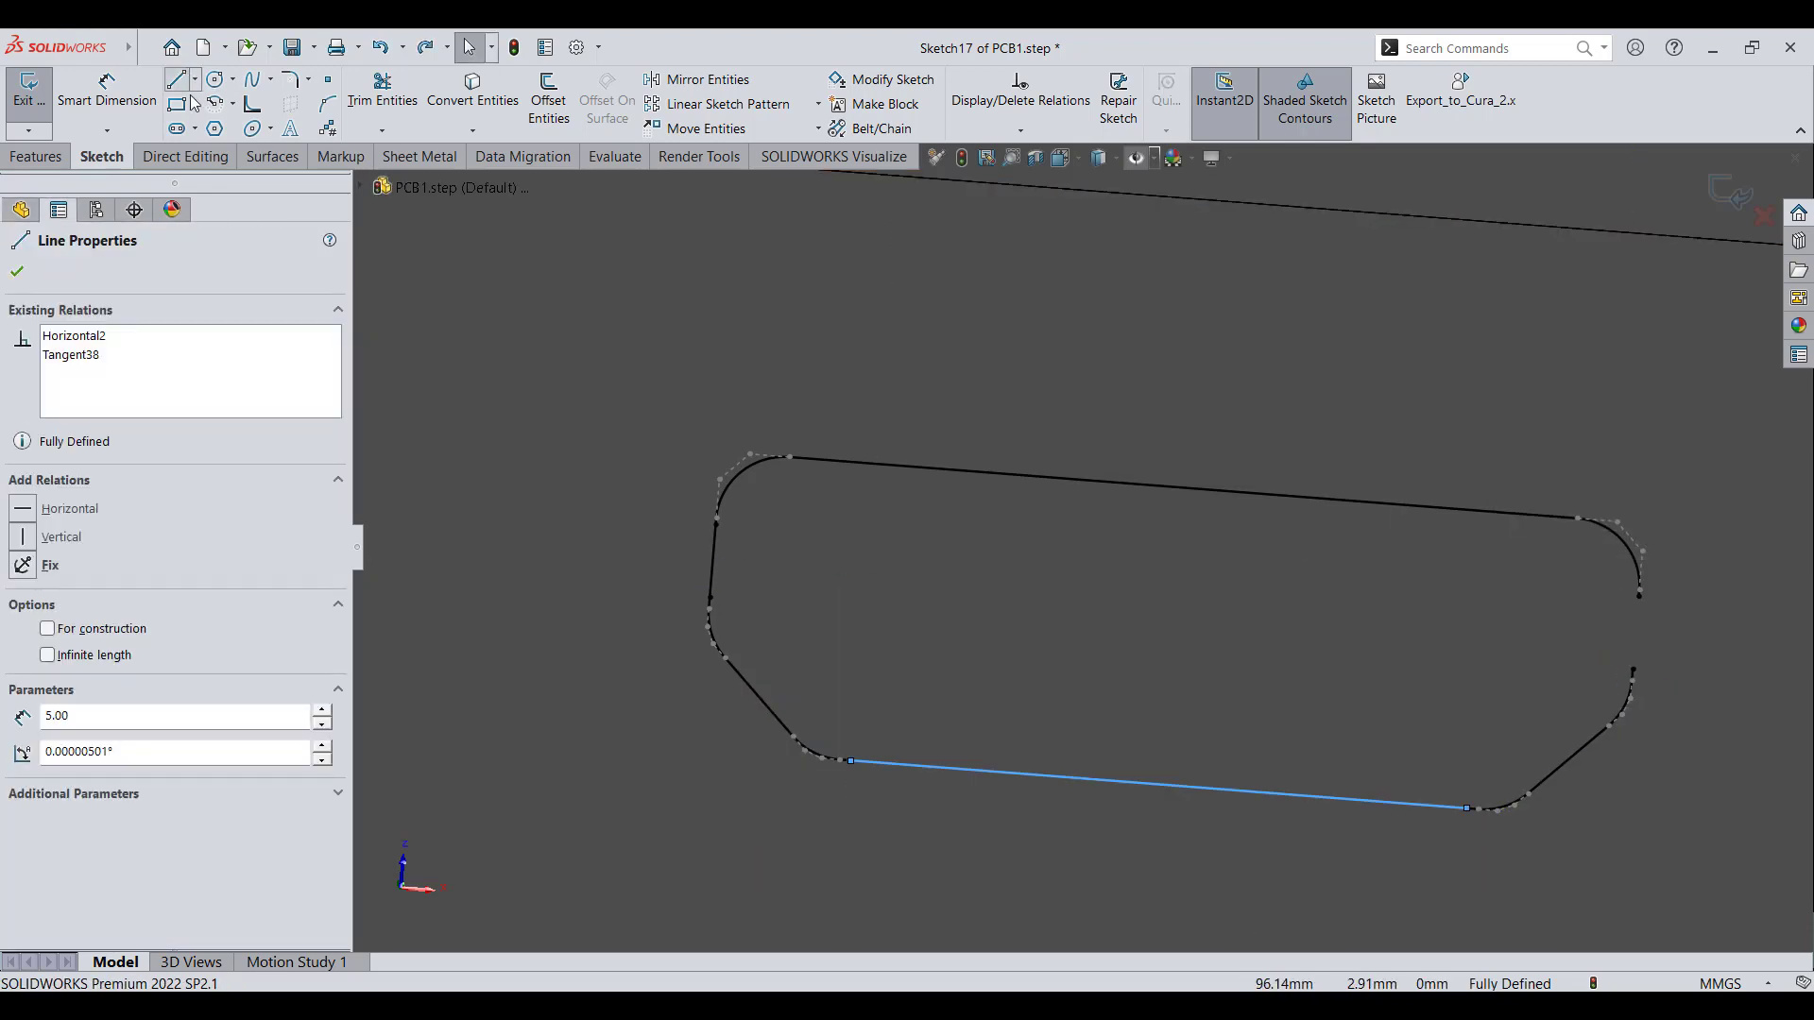
{"action": "left_click", "coordinate": [1640, 596]}
{"action": "left_click", "coordinate": [1634, 668]}
{"action": "key", "text": "Escape"}
- Cut the closed USB outline 10 mm deep with a blind Extruded Cut, limited to the rear enclosure part
{"action": "scroll", "coordinate": [1596, 312], "scroll_direction": "up", "scroll_amount": 8}
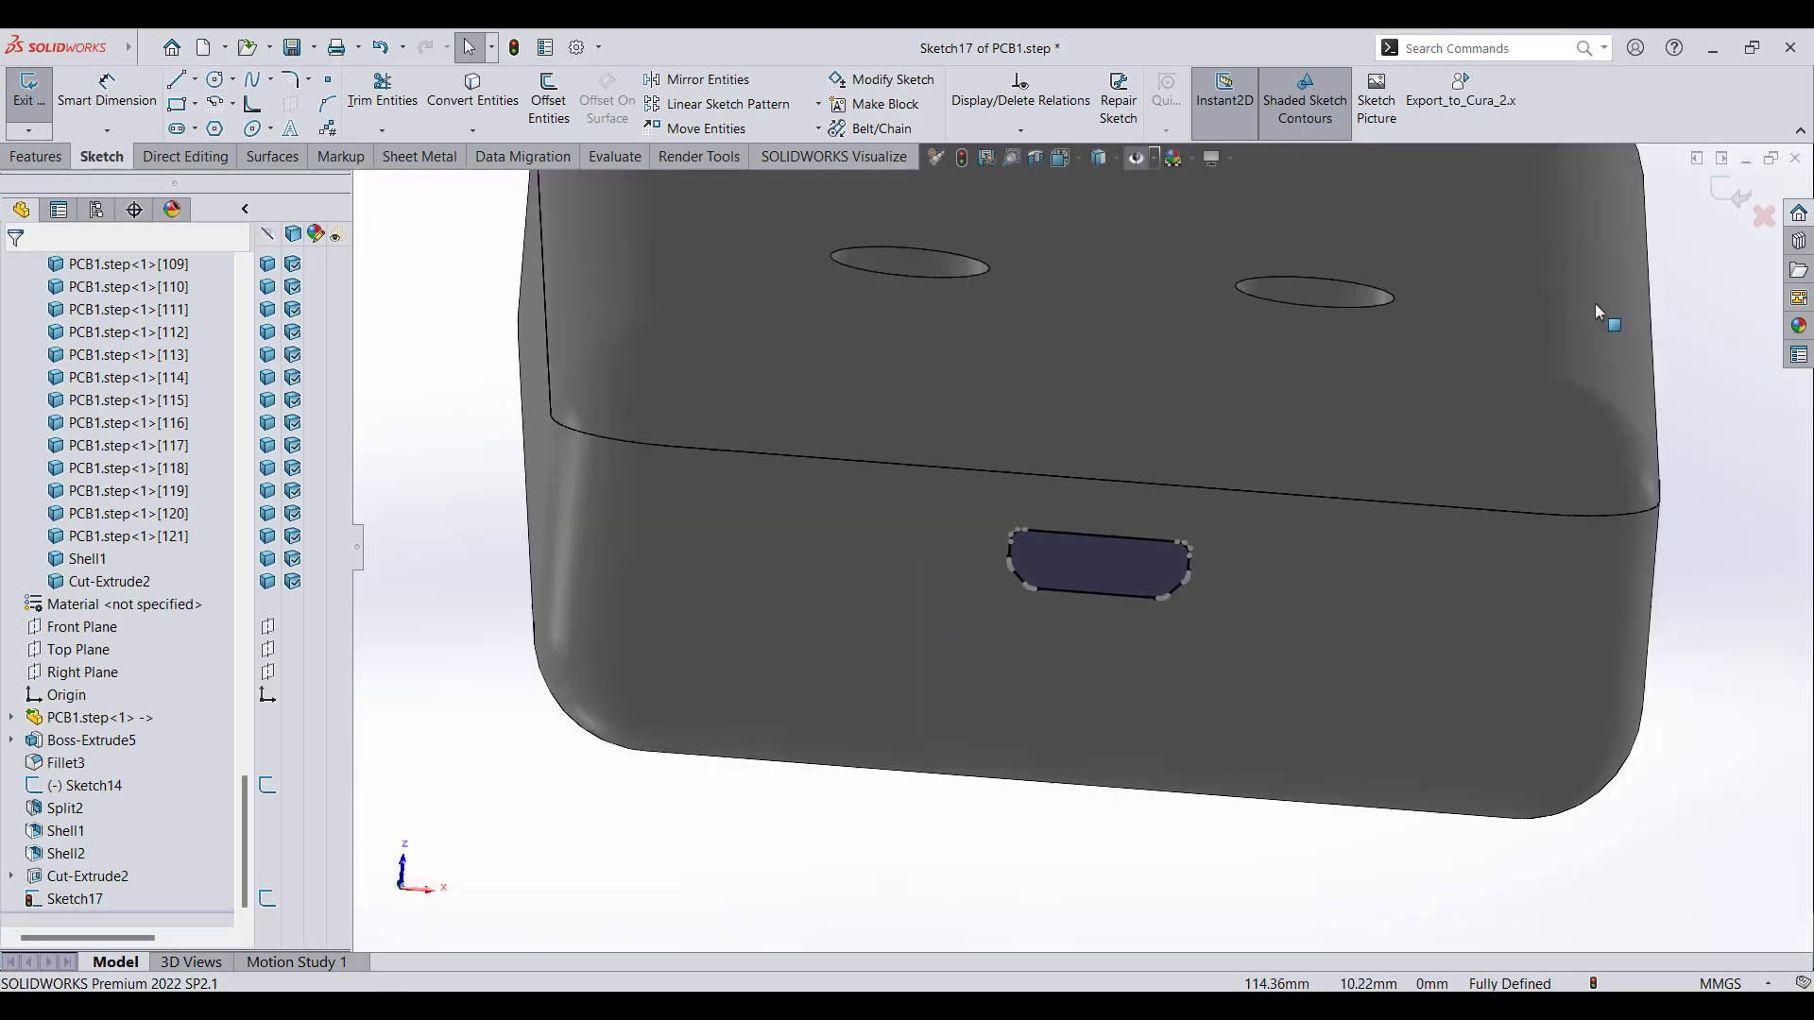
{"action": "left_click", "coordinate": [1727, 195]}
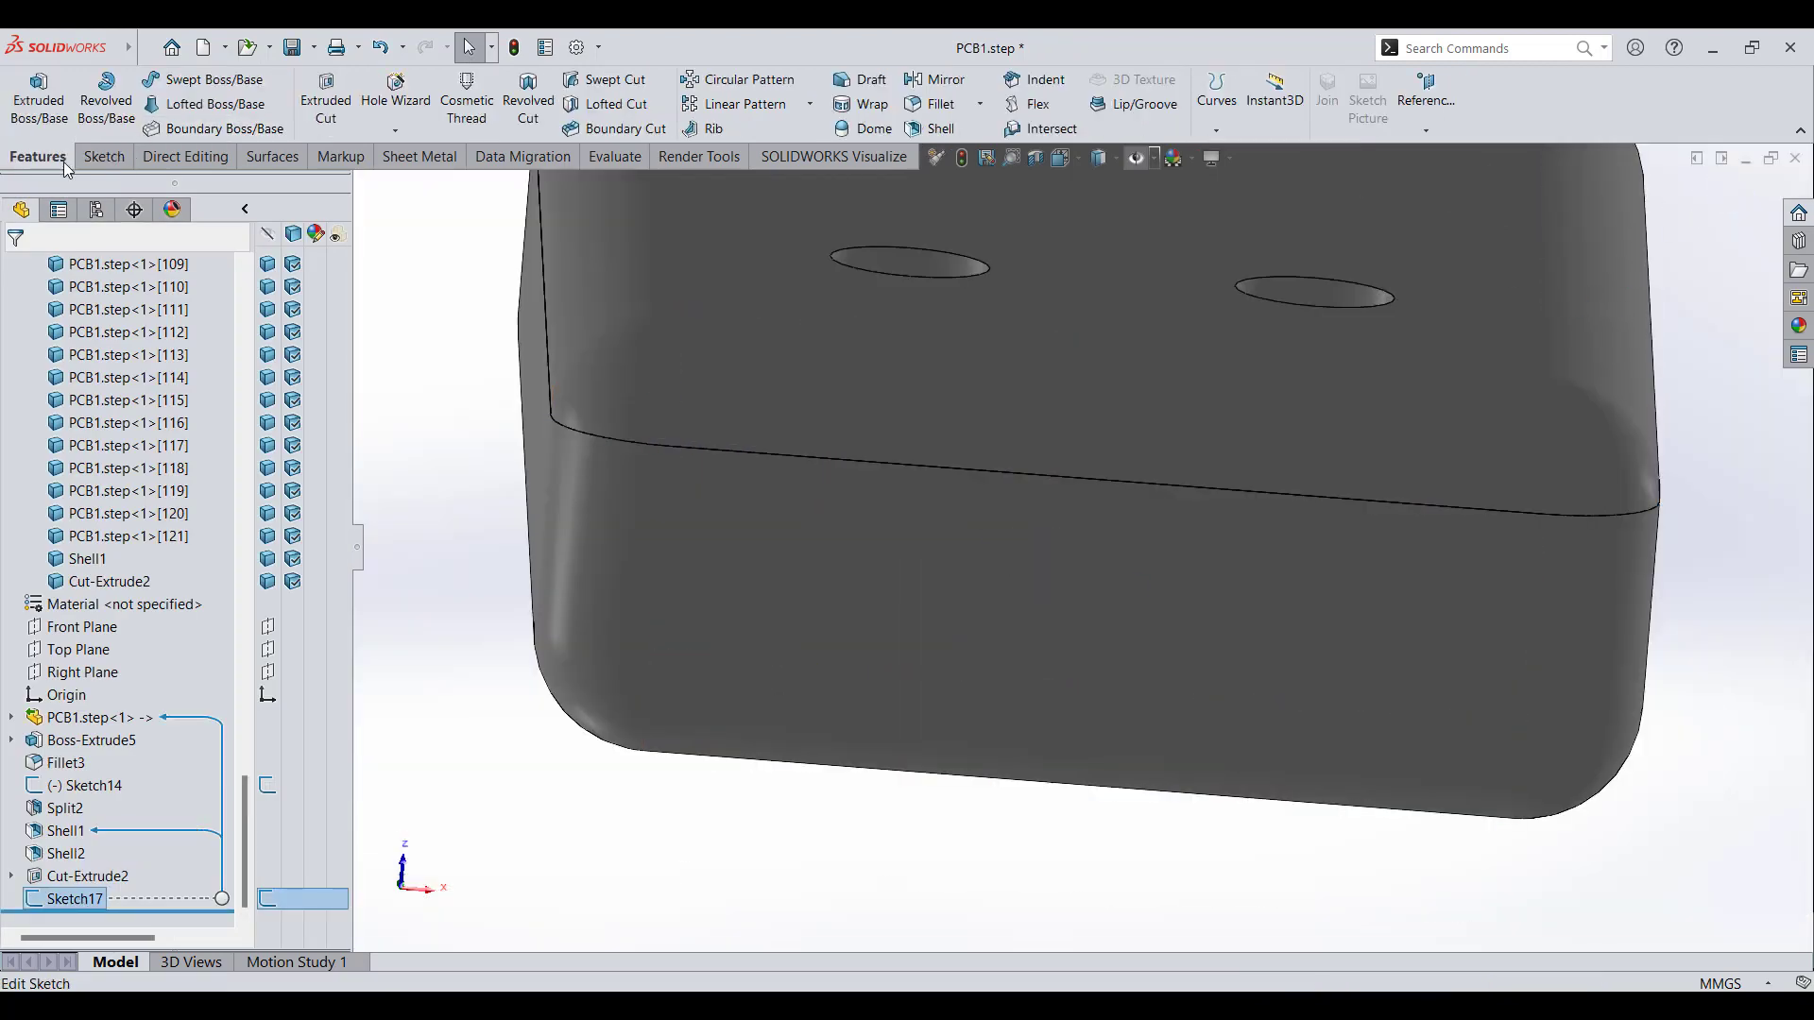
{"action": "left_click", "coordinate": [326, 100]}
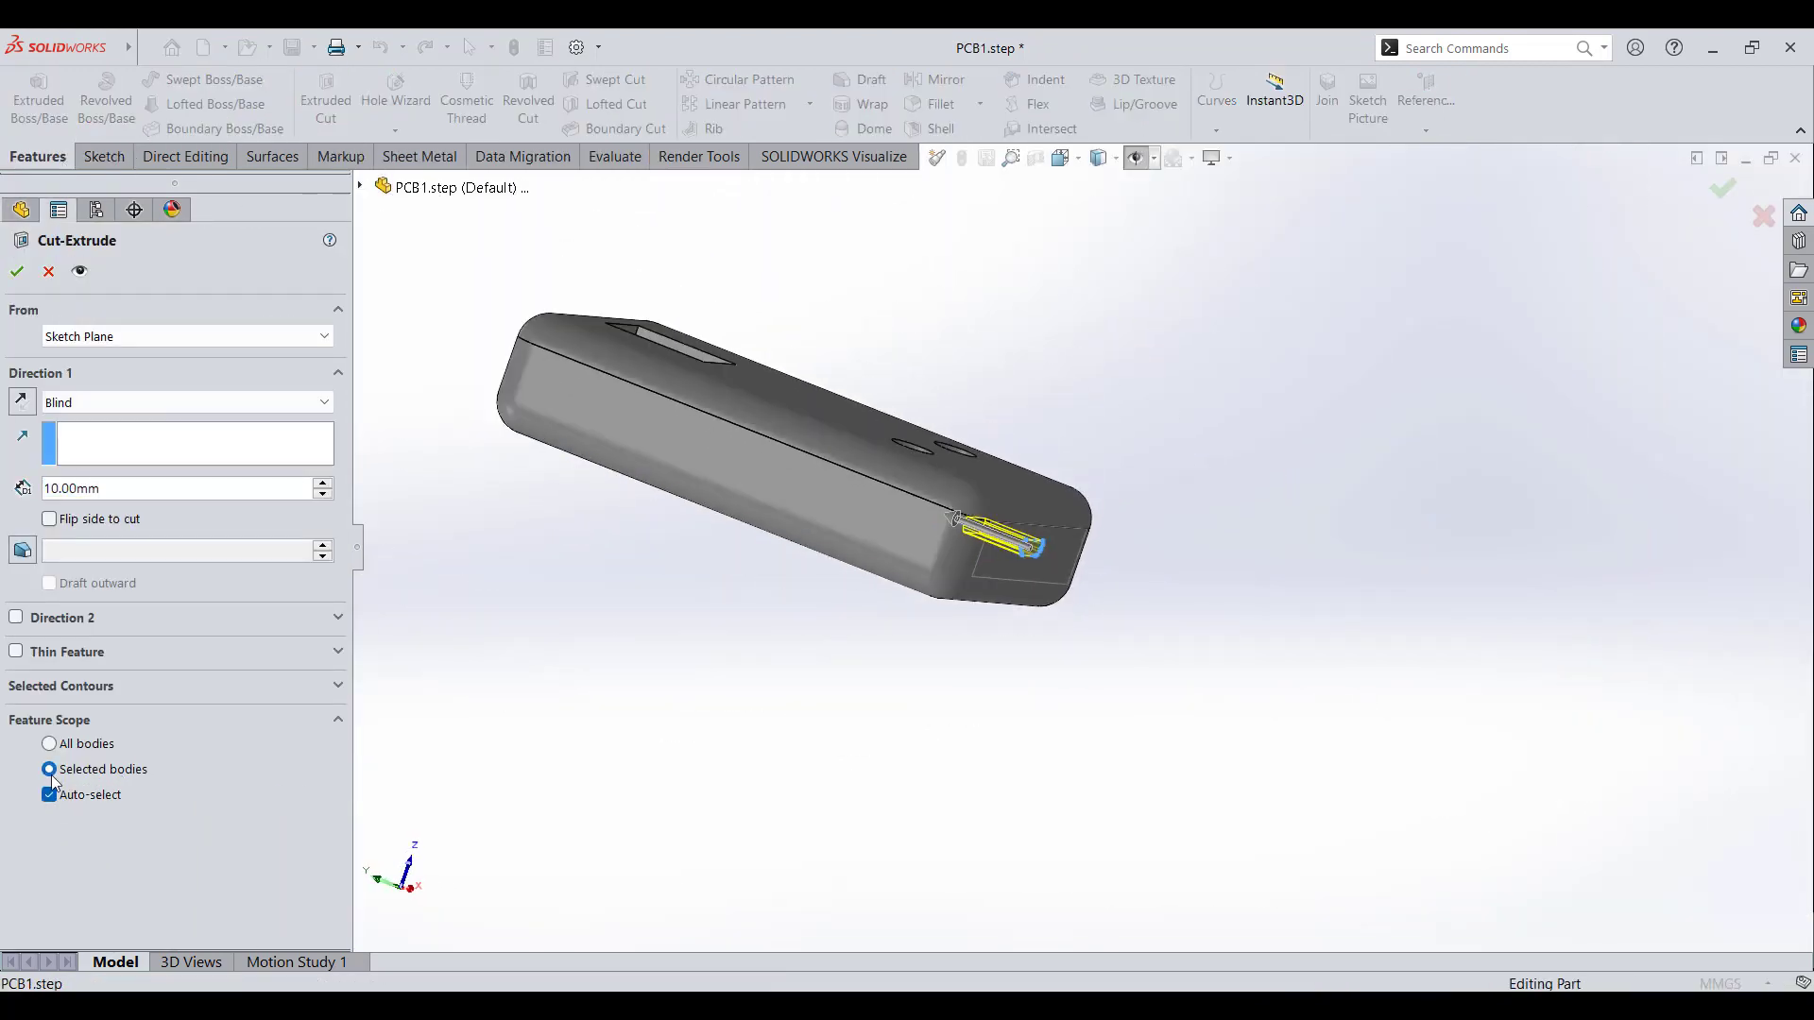
{"action": "left_click", "coordinate": [742, 500]}
{"action": "left_click", "coordinate": [17, 271]}
- Examine the finished USB, display and button openings from several angles
{"action": "middle_click_drag", "start_coordinate": [756, 515], "coordinate": [624, 510]}
{"action": "scroll", "coordinate": [803, 421], "scroll_direction": "down", "scroll_amount": 5}
{"action": "scroll", "coordinate": [742, 416], "scroll_direction": "down", "scroll_amount": 2}
{"action": "middle_click_drag", "start_coordinate": [794, 421], "coordinate": [955, 655]}
{"action": "scroll", "coordinate": [804, 473], "scroll_direction": "up", "scroll_amount": 6}
{"action": "scroll", "coordinate": [955, 655], "scroll_direction": "up", "scroll_amount": 2}
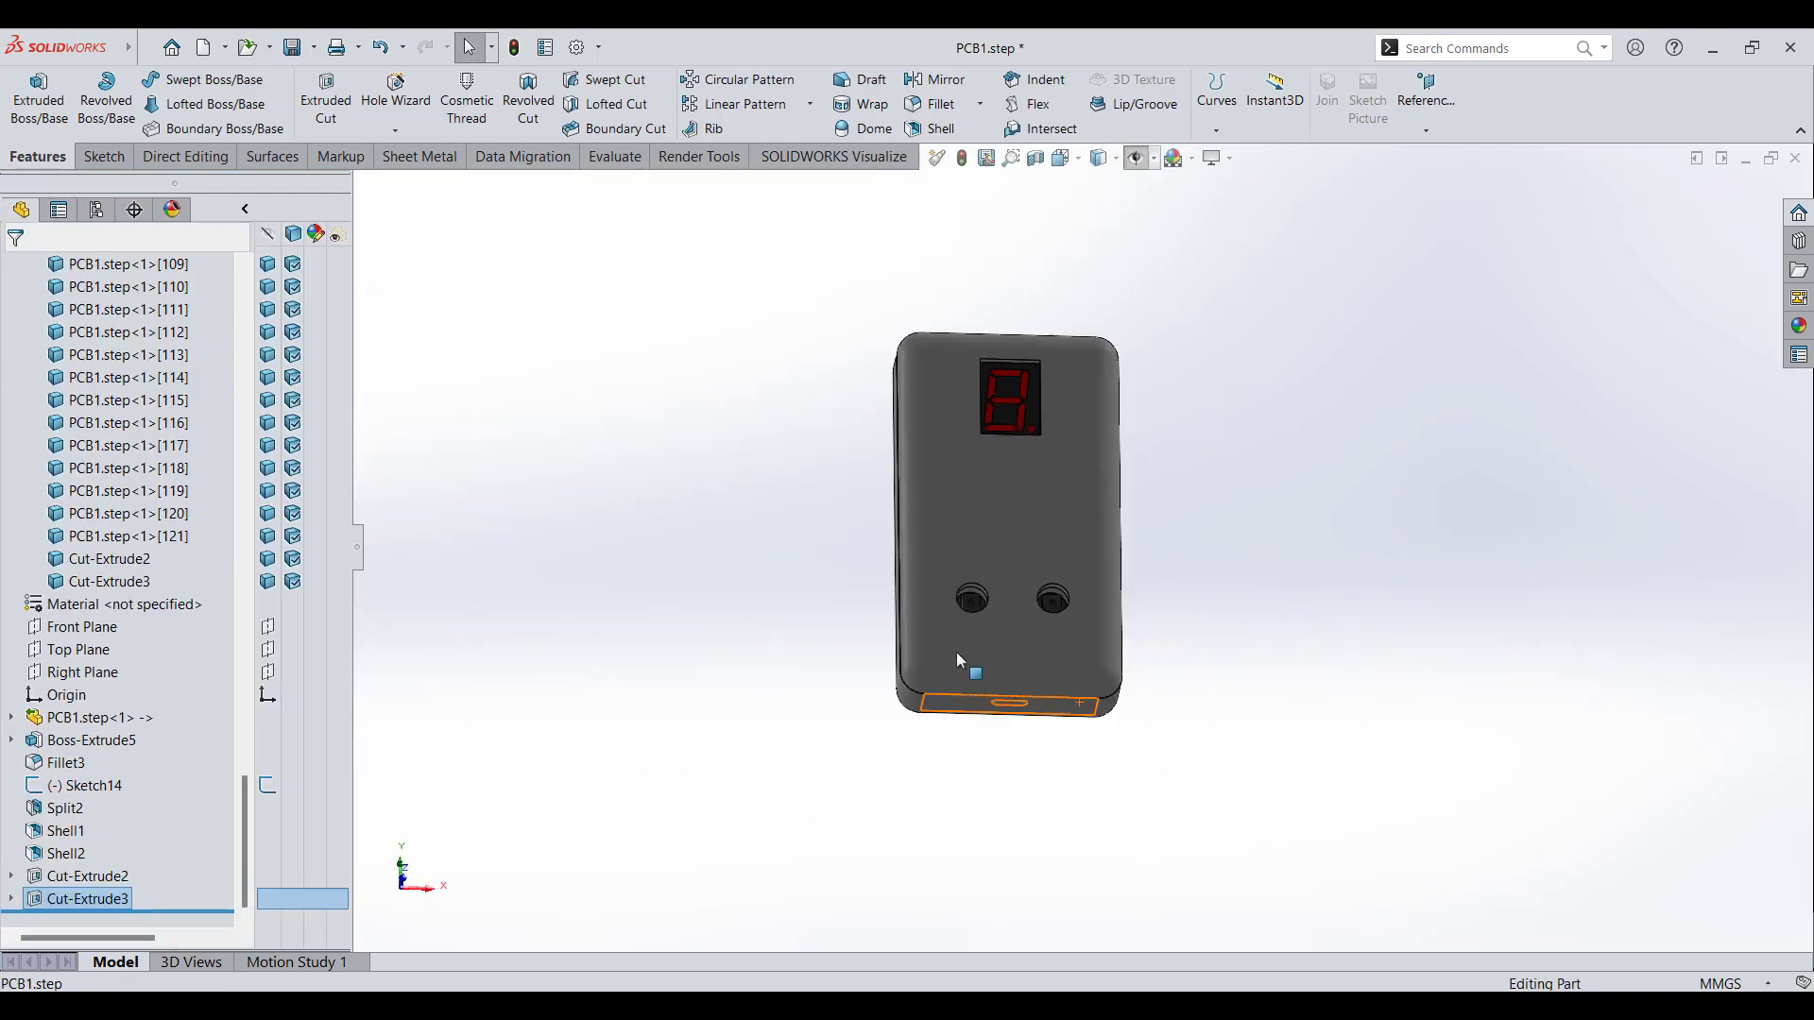
{"action": "scroll", "coordinate": [1011, 501], "scroll_direction": "down", "scroll_amount": 3}
{"action": "scroll", "coordinate": [939, 697], "scroll_direction": "up", "scroll_amount": 5}
- Start a sketch on the front cover's outer face and convert the square tops of both push buttons into it
{"action": "right_click", "coordinate": [930, 687]}
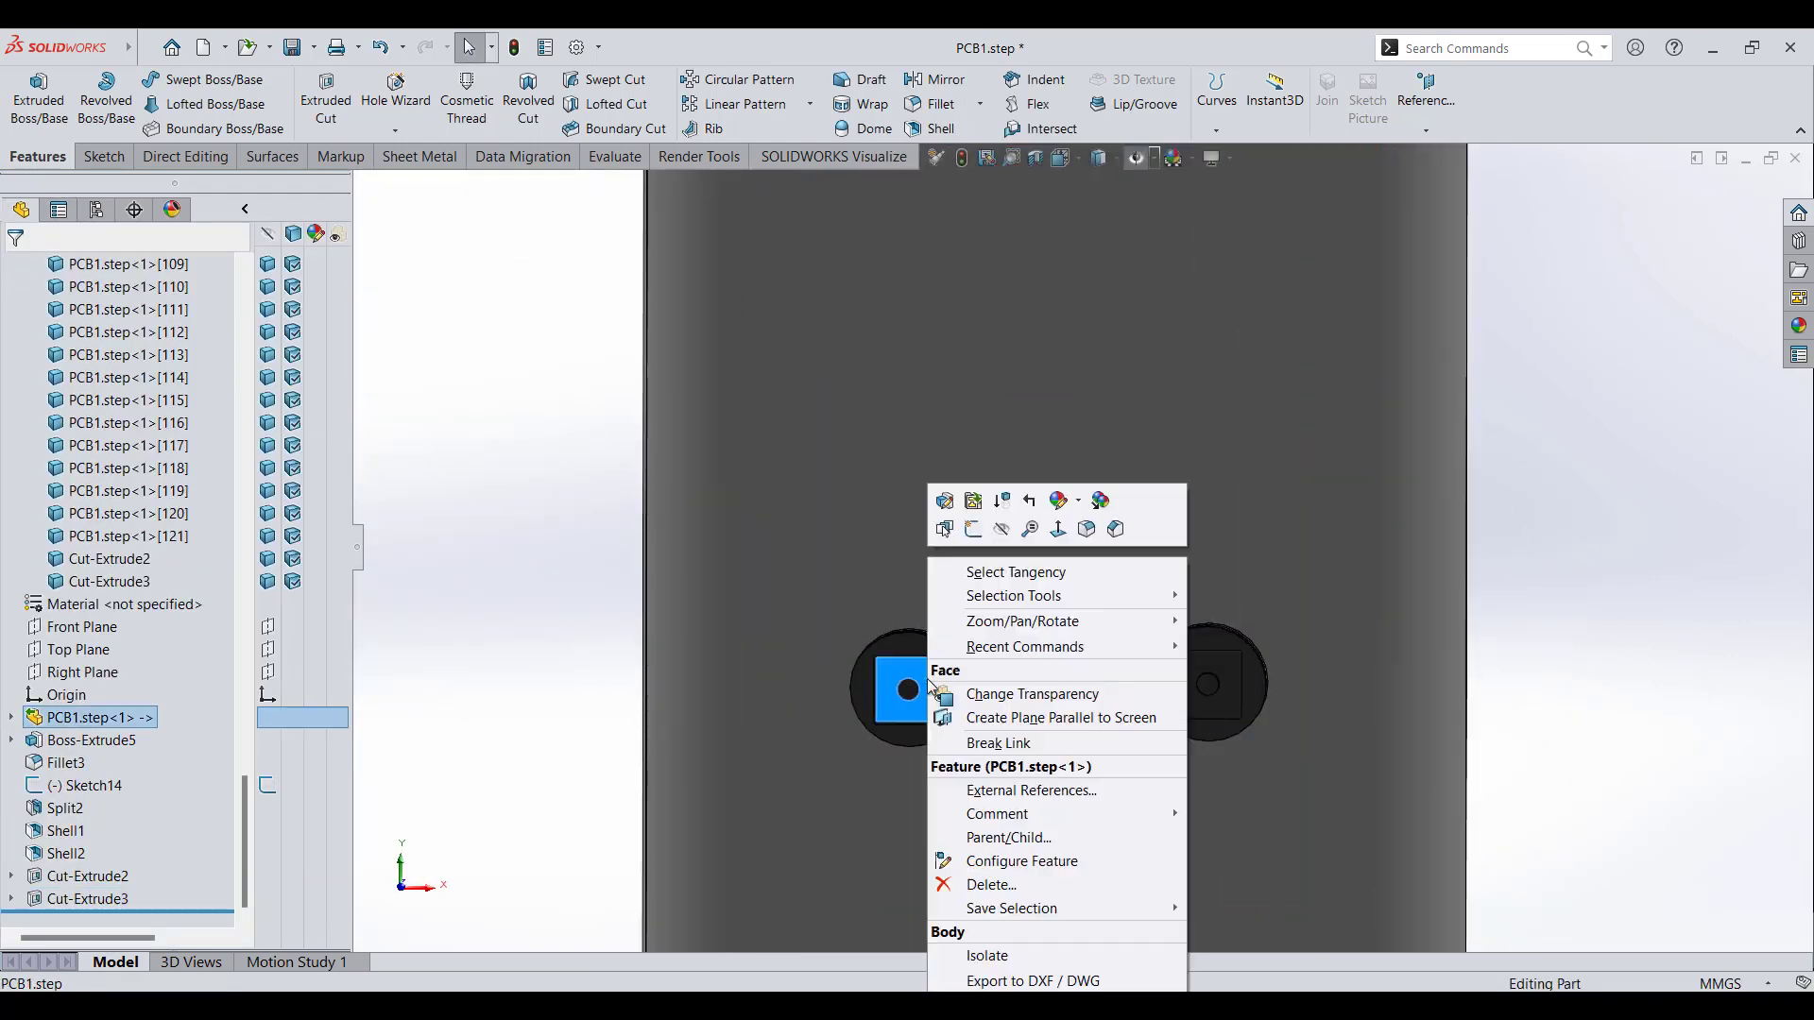
{"action": "left_click", "coordinate": [974, 528]}
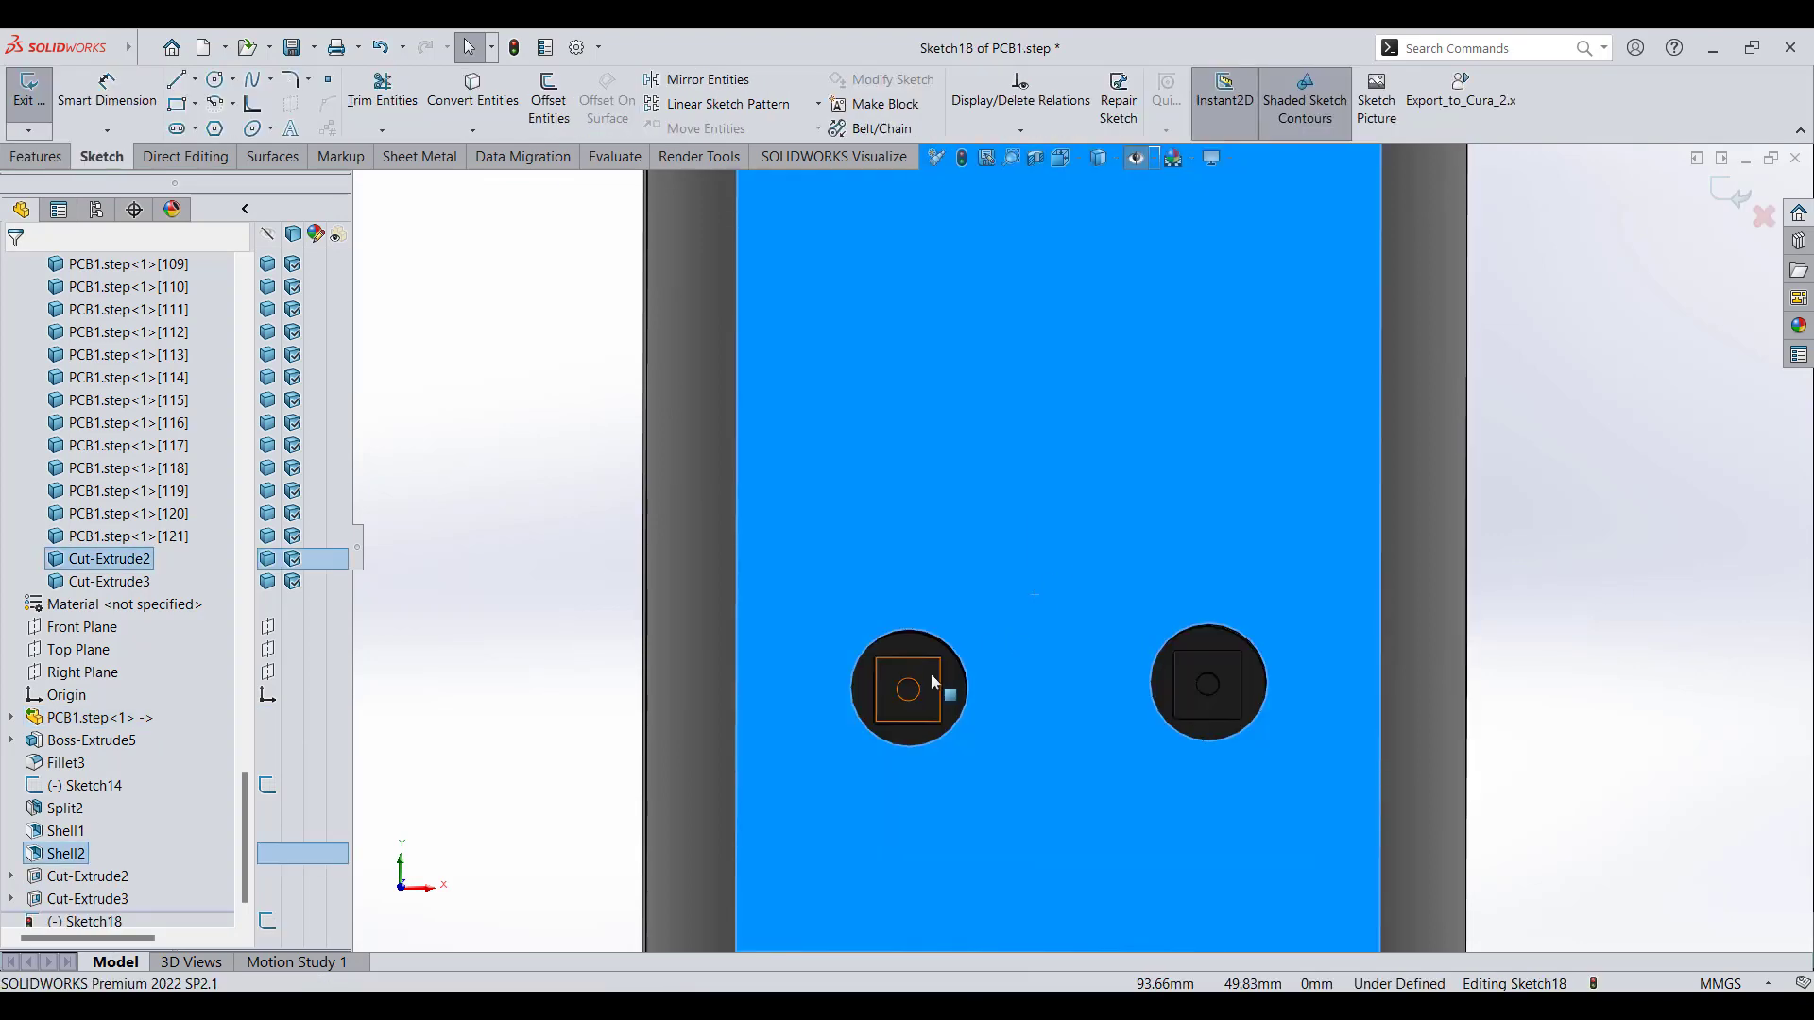
{"action": "left_click", "coordinate": [932, 682]}
{"action": "left_click", "coordinate": [472, 93]}
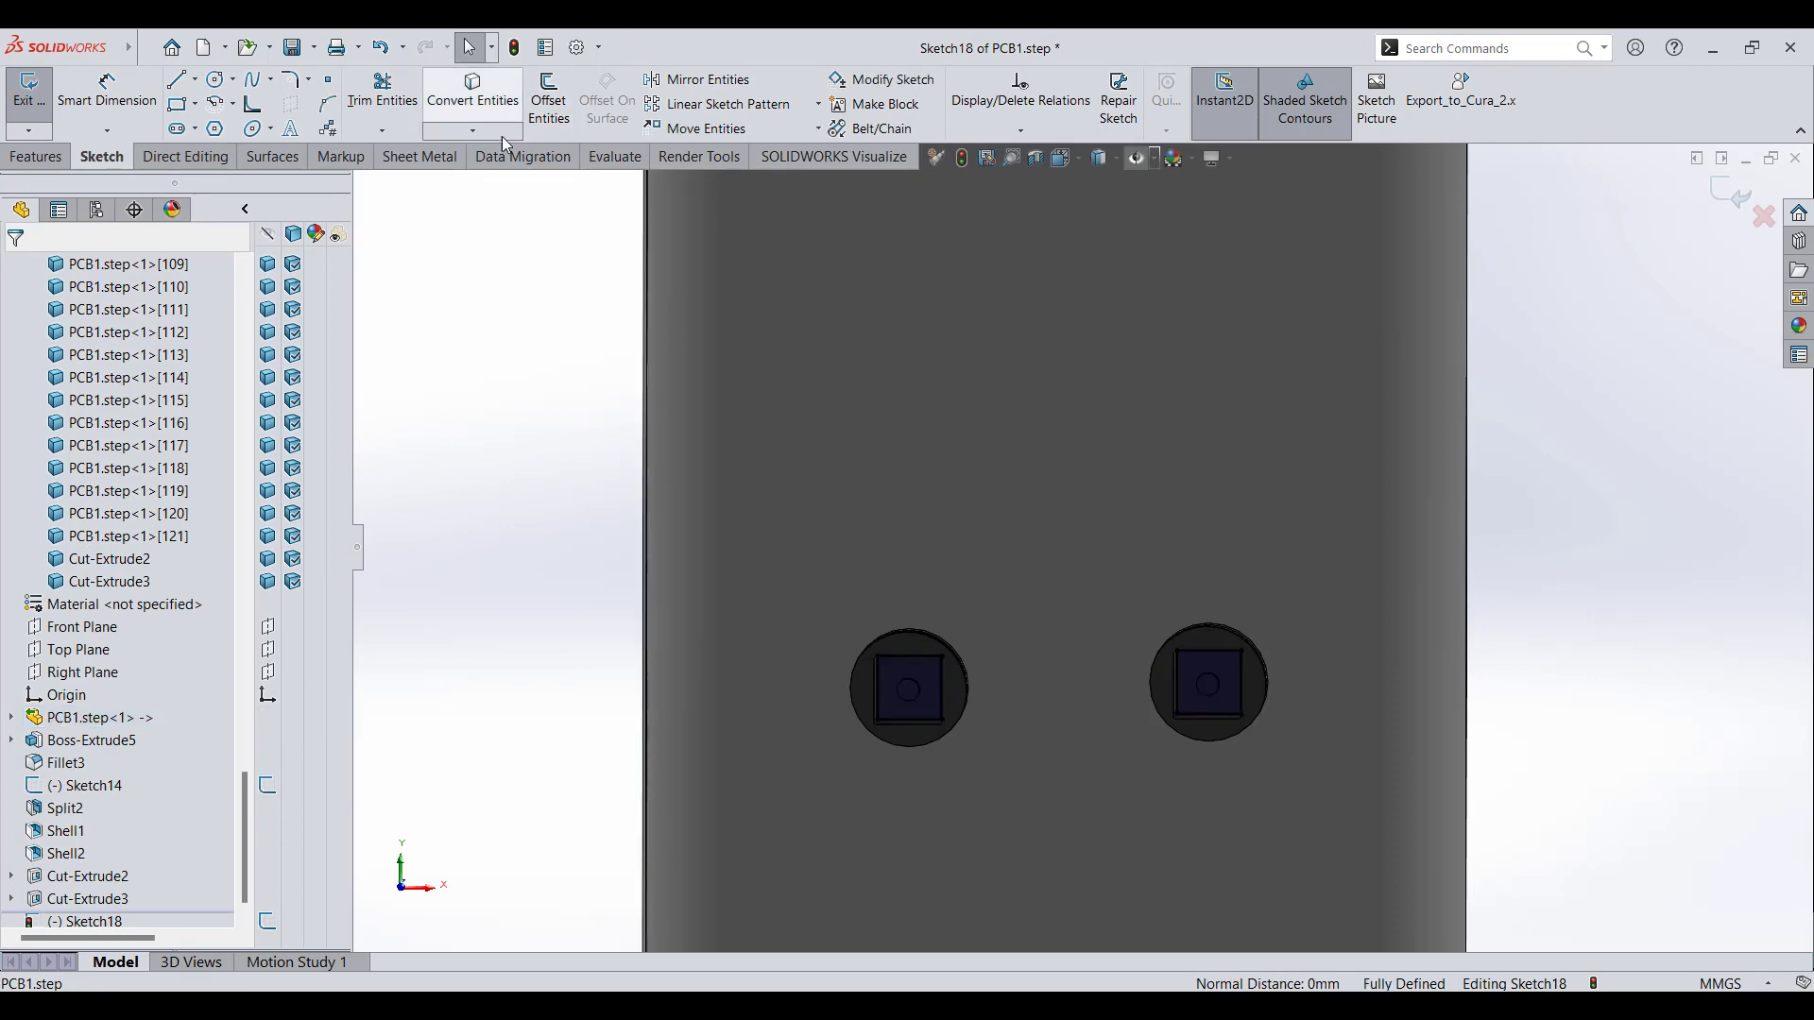
{"action": "left_click", "coordinate": [371, 104]}
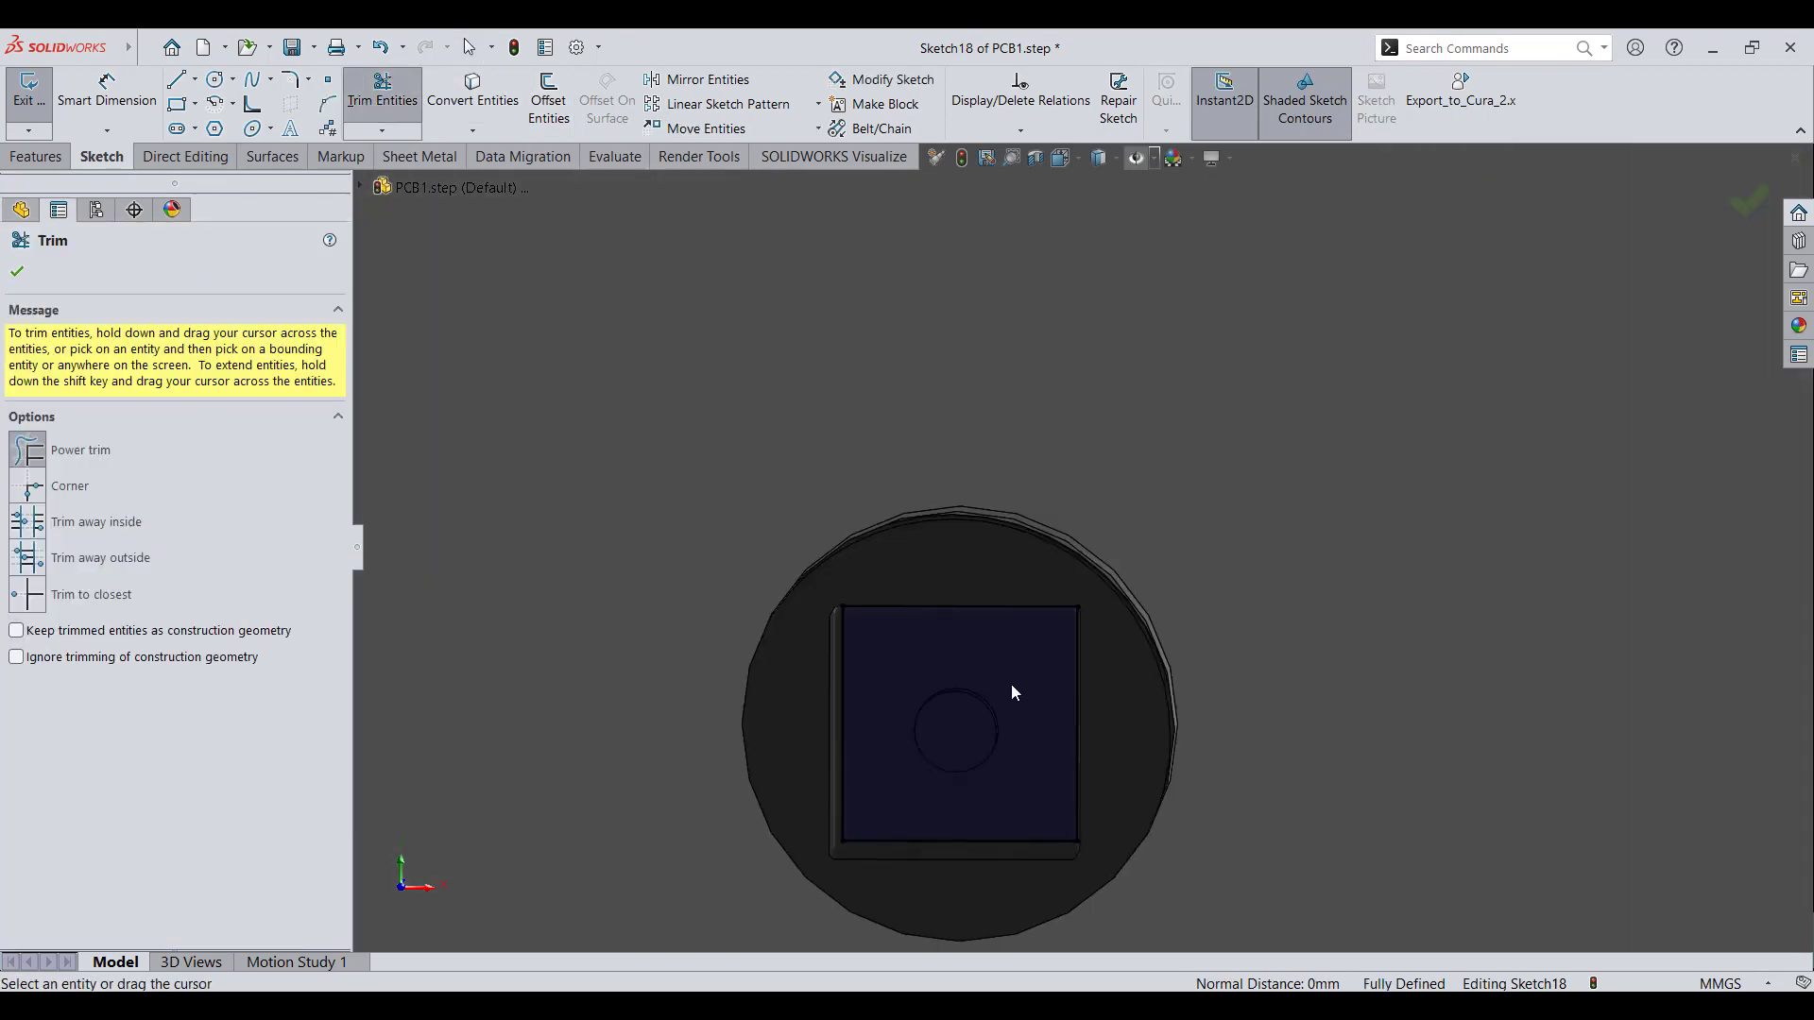
{"action": "left_click_drag", "start_coordinate": [966, 731], "coordinate": [973, 724]}
{"action": "scroll", "coordinate": [1107, 580], "scroll_direction": "up", "scroll_amount": 6}
{"action": "scroll", "coordinate": [1465, 607], "scroll_direction": "down", "scroll_amount": 3}
{"action": "scroll", "coordinate": [1419, 640], "scroll_direction": "up", "scroll_amount": 5}
{"action": "left_click", "coordinate": [1747, 201]}
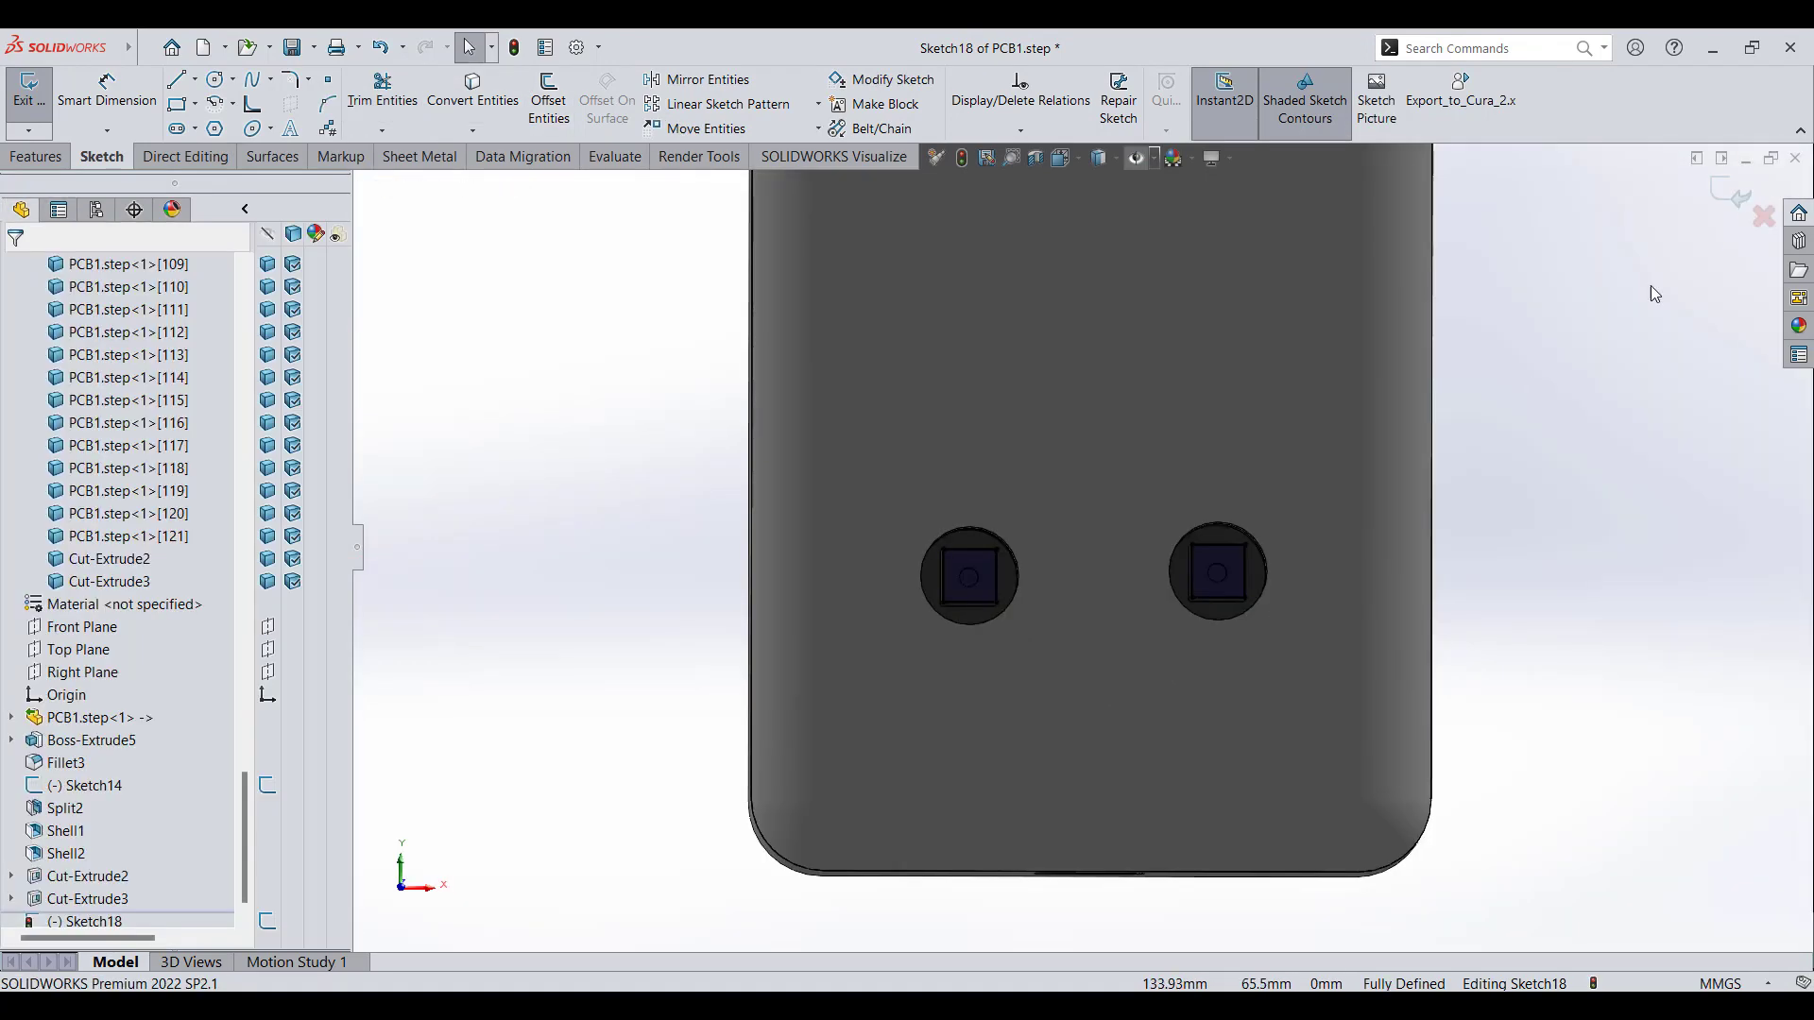
- Set up a blind boss extrusion of both button squares, 10 mm deep, with a one-direction thin wall 1 mm thick
{"action": "scroll", "coordinate": [1226, 451], "scroll_direction": "up", "scroll_amount": 1}
{"action": "scroll", "coordinate": [1226, 450], "scroll_direction": "down", "scroll_amount": 1}
{"action": "scroll", "coordinate": [918, 576], "scroll_direction": "down", "scroll_amount": 5}
{"action": "mouse_move", "coordinate": [1051, 727]}
{"action": "middle_mouse_down"}
{"action": "mouse_move", "coordinate": [1057, 710]}
{"action": "mouse_move", "coordinate": [1115, 737]}
{"action": "mouse_move", "coordinate": [1061, 802]}
{"action": "mouse_move", "coordinate": [1105, 794]}
{"action": "mouse_move", "coordinate": [1054, 773]}
{"action": "middle_mouse_up"}
{"action": "left_click", "coordinate": [36, 156]}
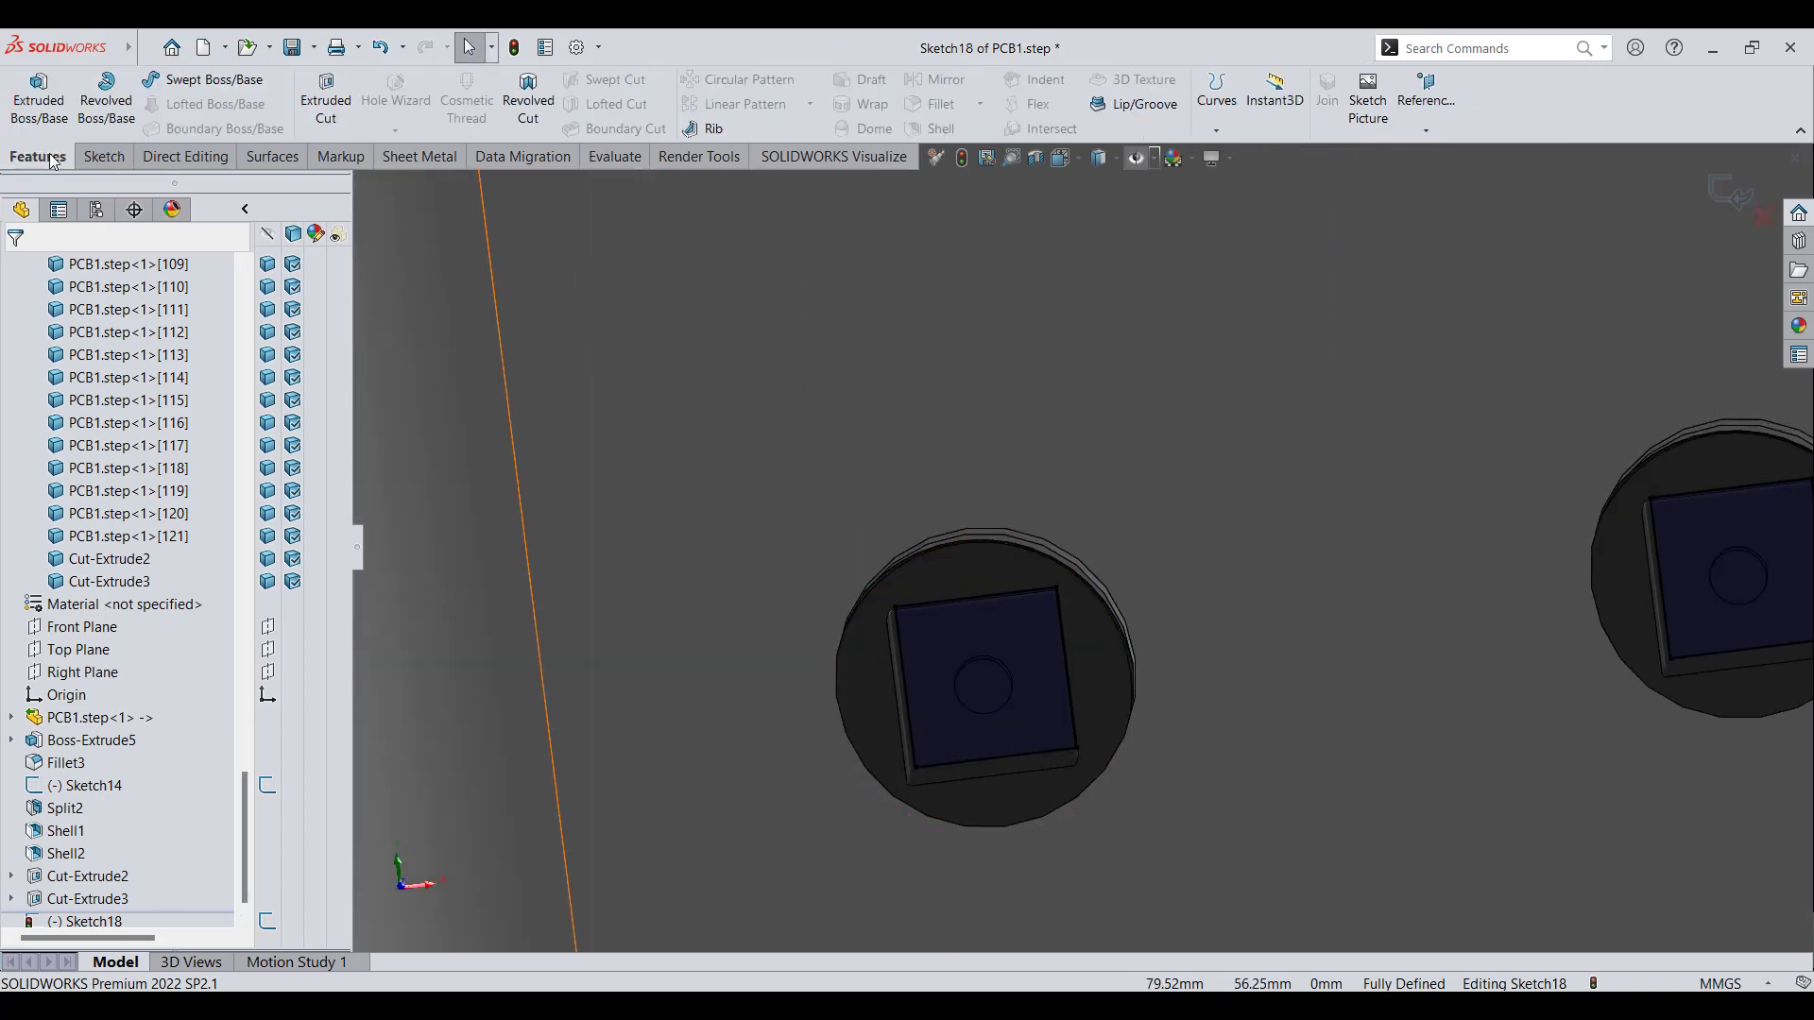
{"action": "left_click", "coordinate": [39, 108]}
{"action": "middle_click_drag", "start_coordinate": [646, 508], "coordinate": [613, 420]}
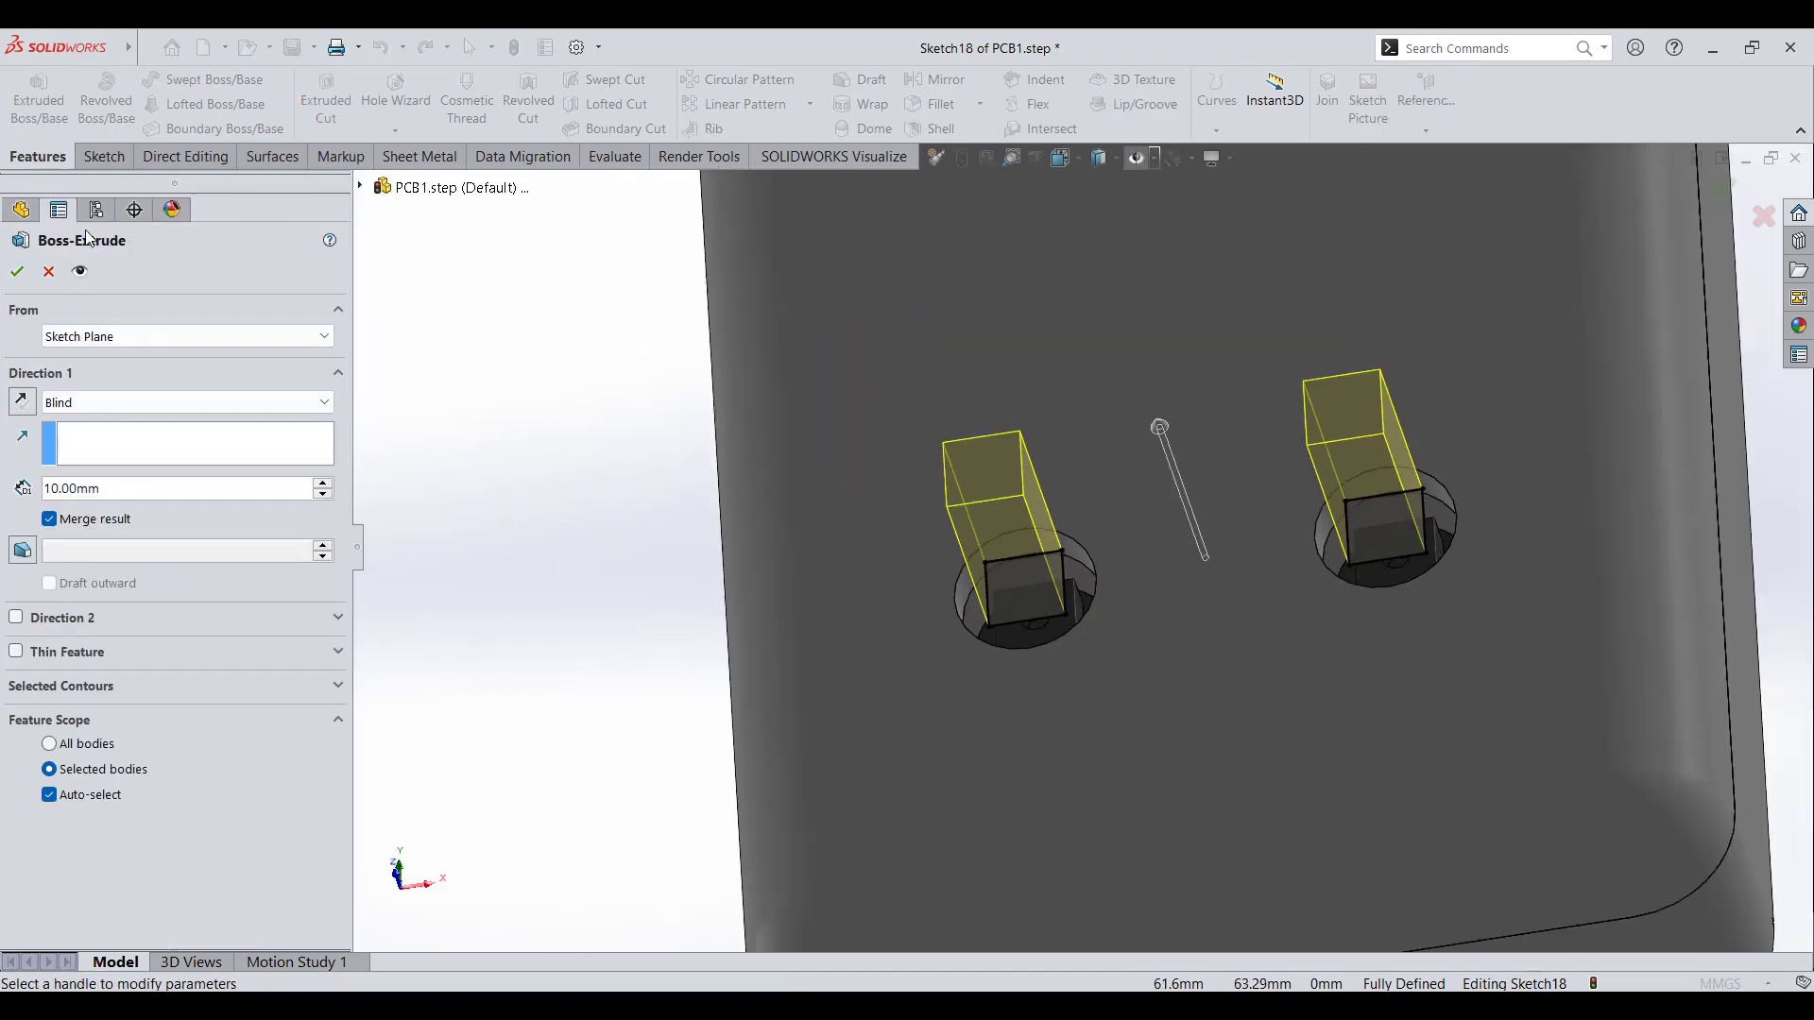
{"action": "left_click", "coordinate": [18, 653]}
{"action": "type", "text": "10.00mm"}
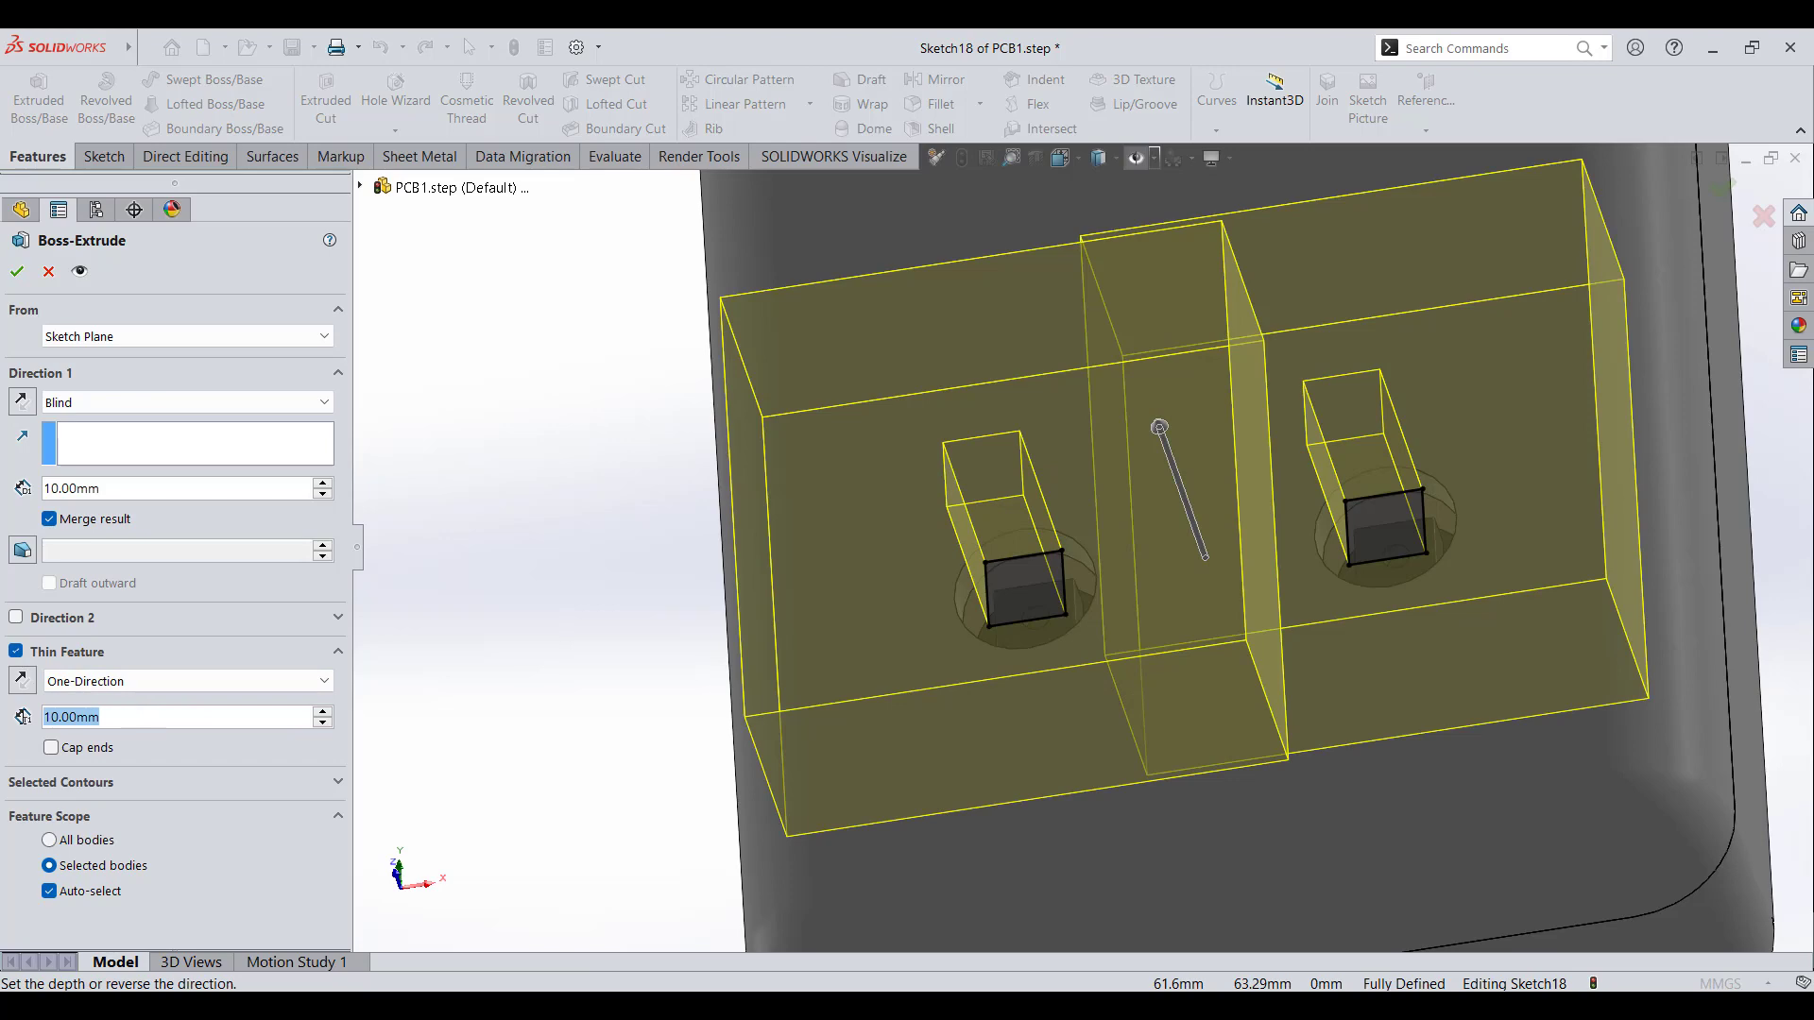
{"action": "key", "text": "Return"}
{"action": "scroll", "coordinate": [1080, 553], "scroll_direction": "up", "scroll_amount": 3}
{"action": "middle_click_drag", "start_coordinate": [1029, 586], "coordinate": [1039, 623]}
{"action": "scroll", "coordinate": [1063, 577], "scroll_direction": "down", "scroll_amount": 3}
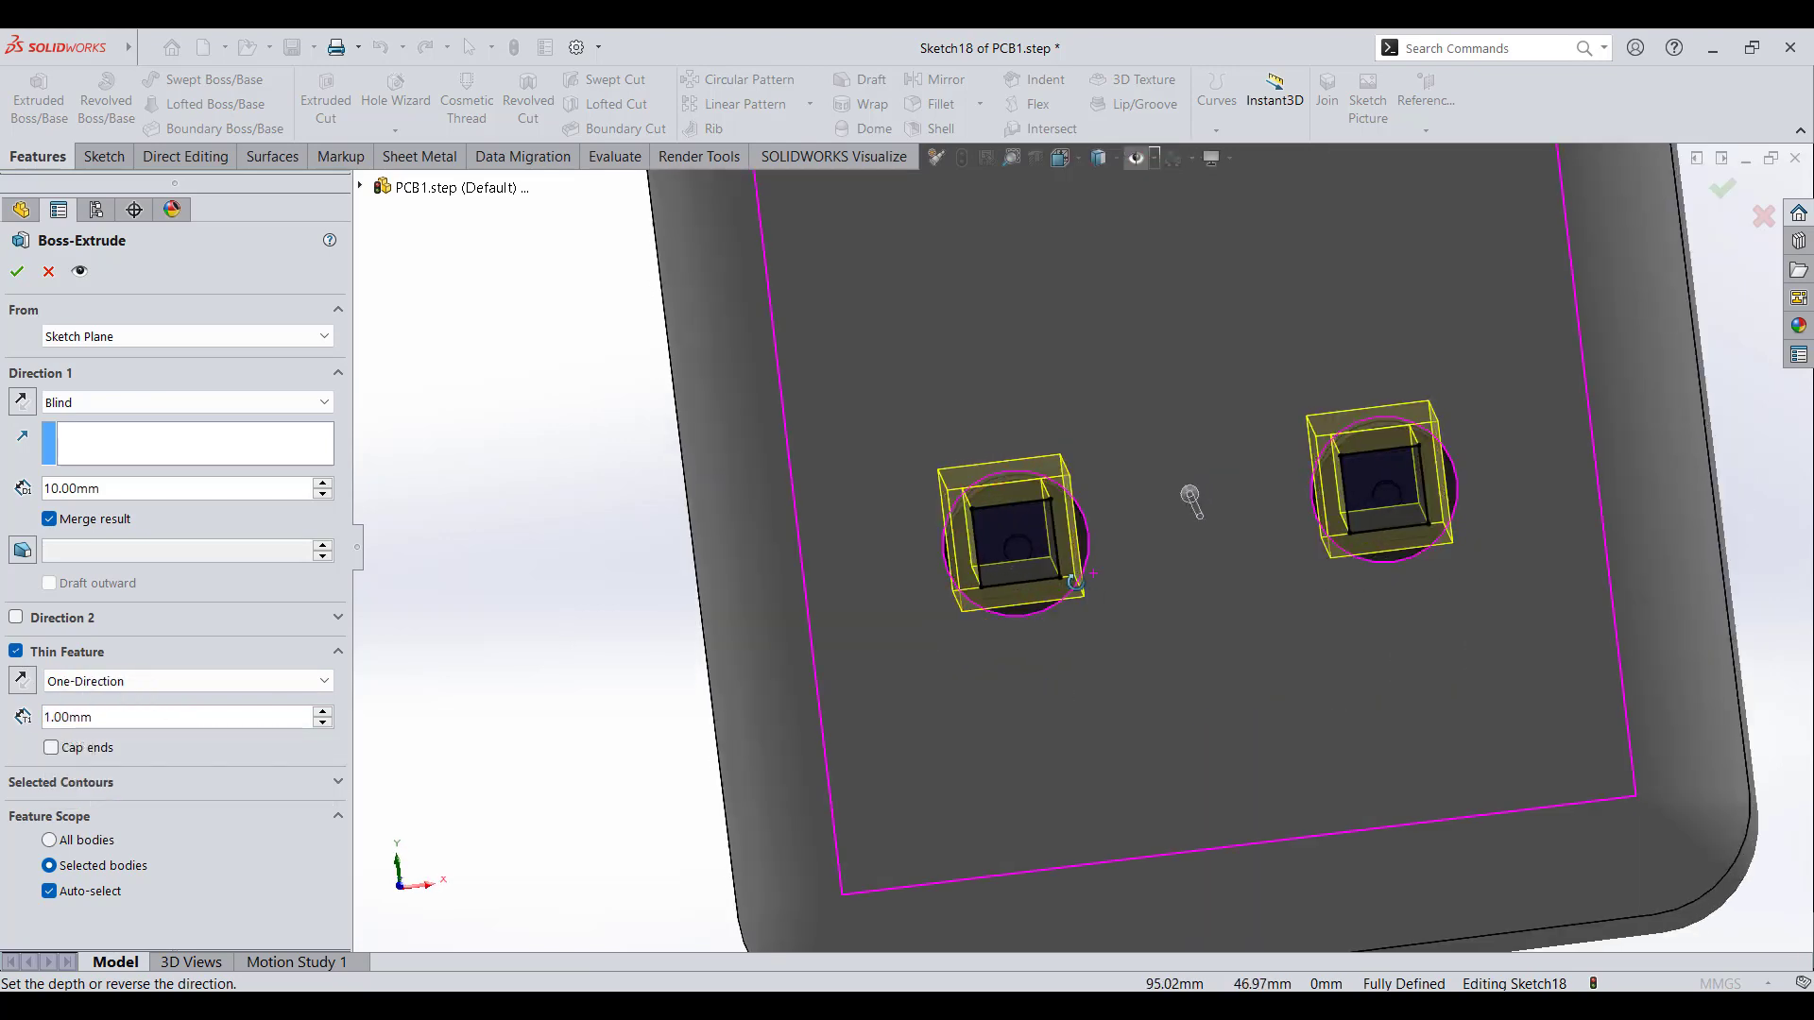
{"action": "scroll", "coordinate": [1032, 501], "scroll_direction": "down", "scroll_amount": 1}
- Reverse the extrusion into the enclosure towards the push buttons and create it as separate bodies, without merging the result
{"action": "middle_click_drag", "start_coordinate": [1057, 543], "coordinate": [1145, 509]}
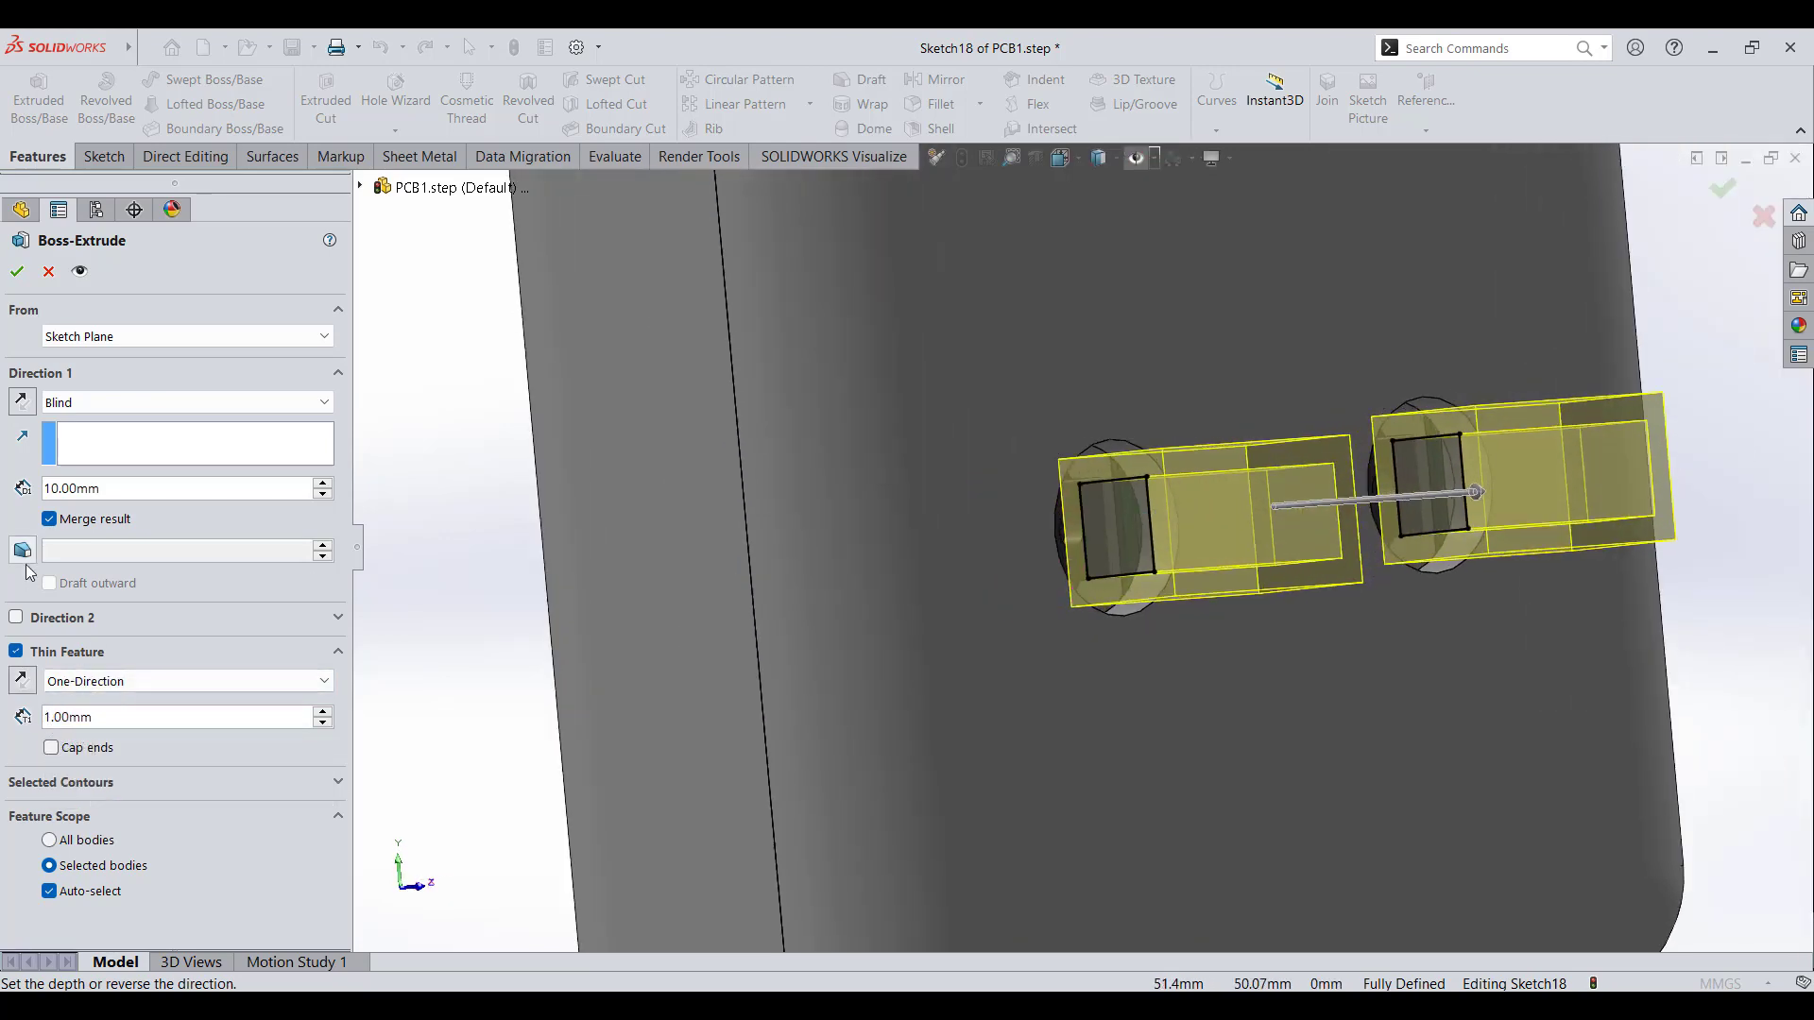
{"action": "left_click", "coordinate": [22, 402]}
{"action": "middle_click_drag", "start_coordinate": [891, 587], "coordinate": [799, 586]}
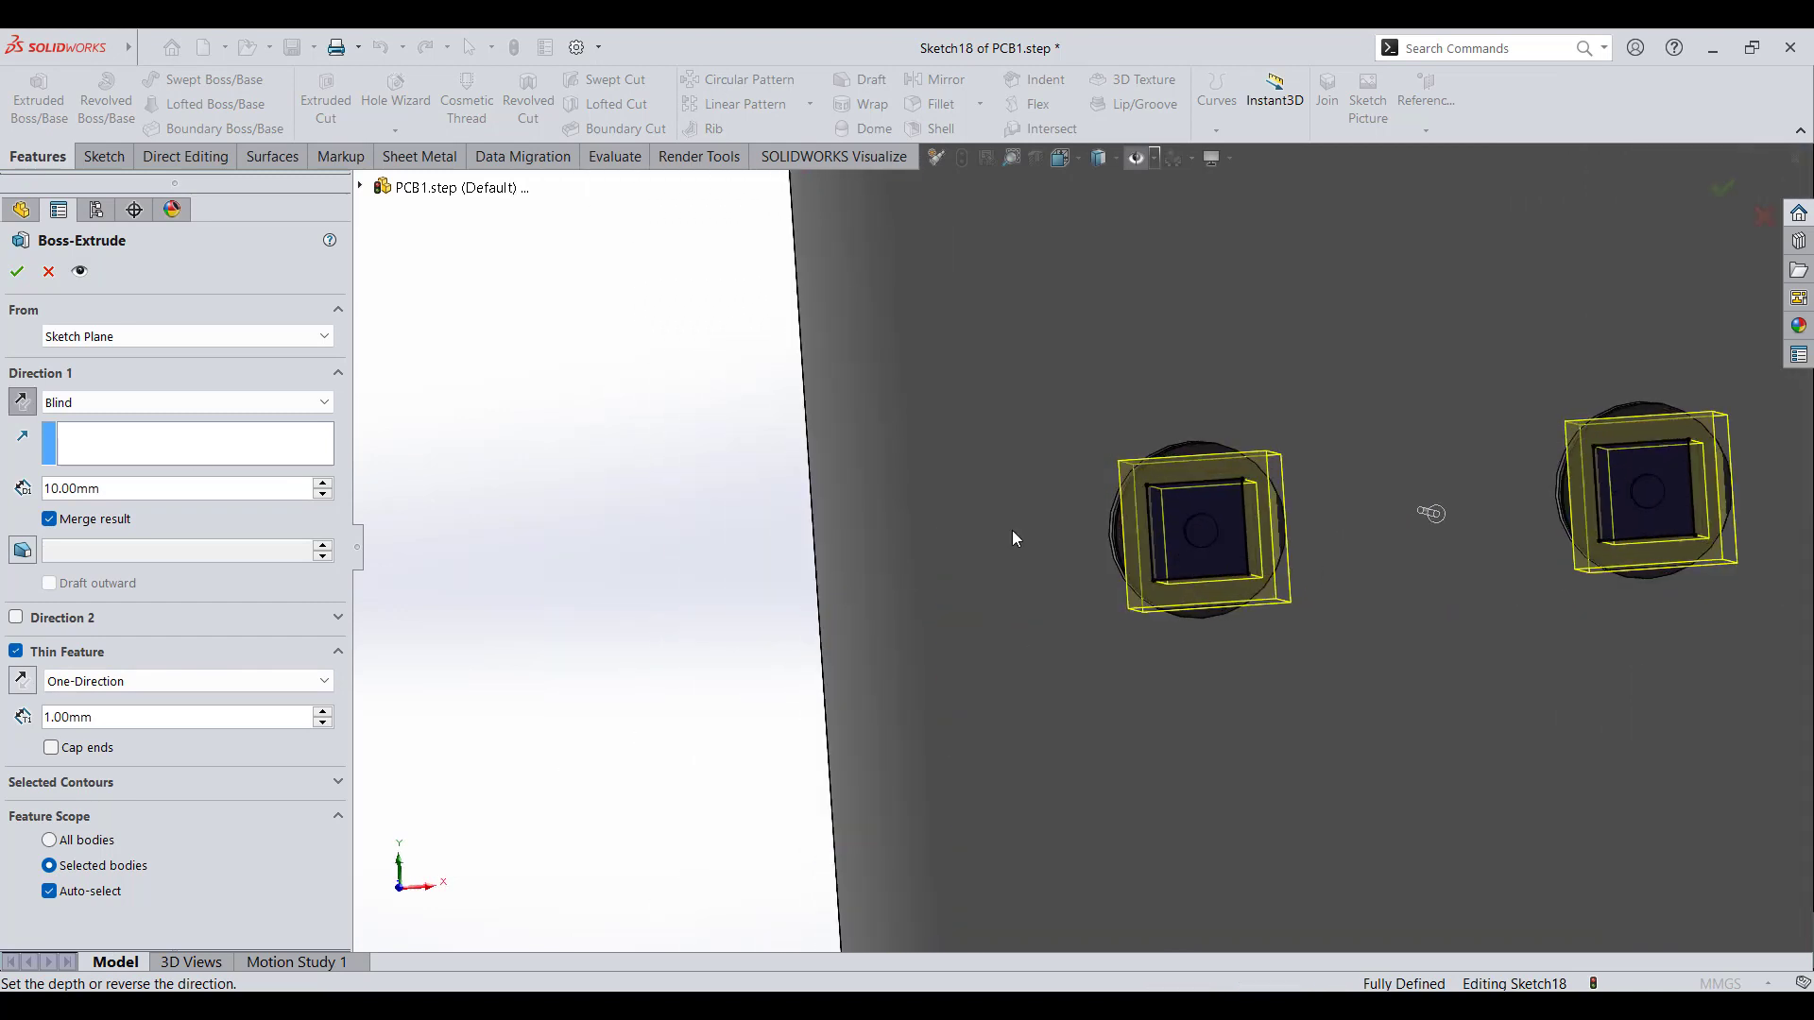
{"action": "scroll", "coordinate": [1087, 527], "scroll_direction": "down", "scroll_amount": 3}
{"action": "middle_click_drag", "start_coordinate": [1189, 538], "coordinate": [1170, 541]}
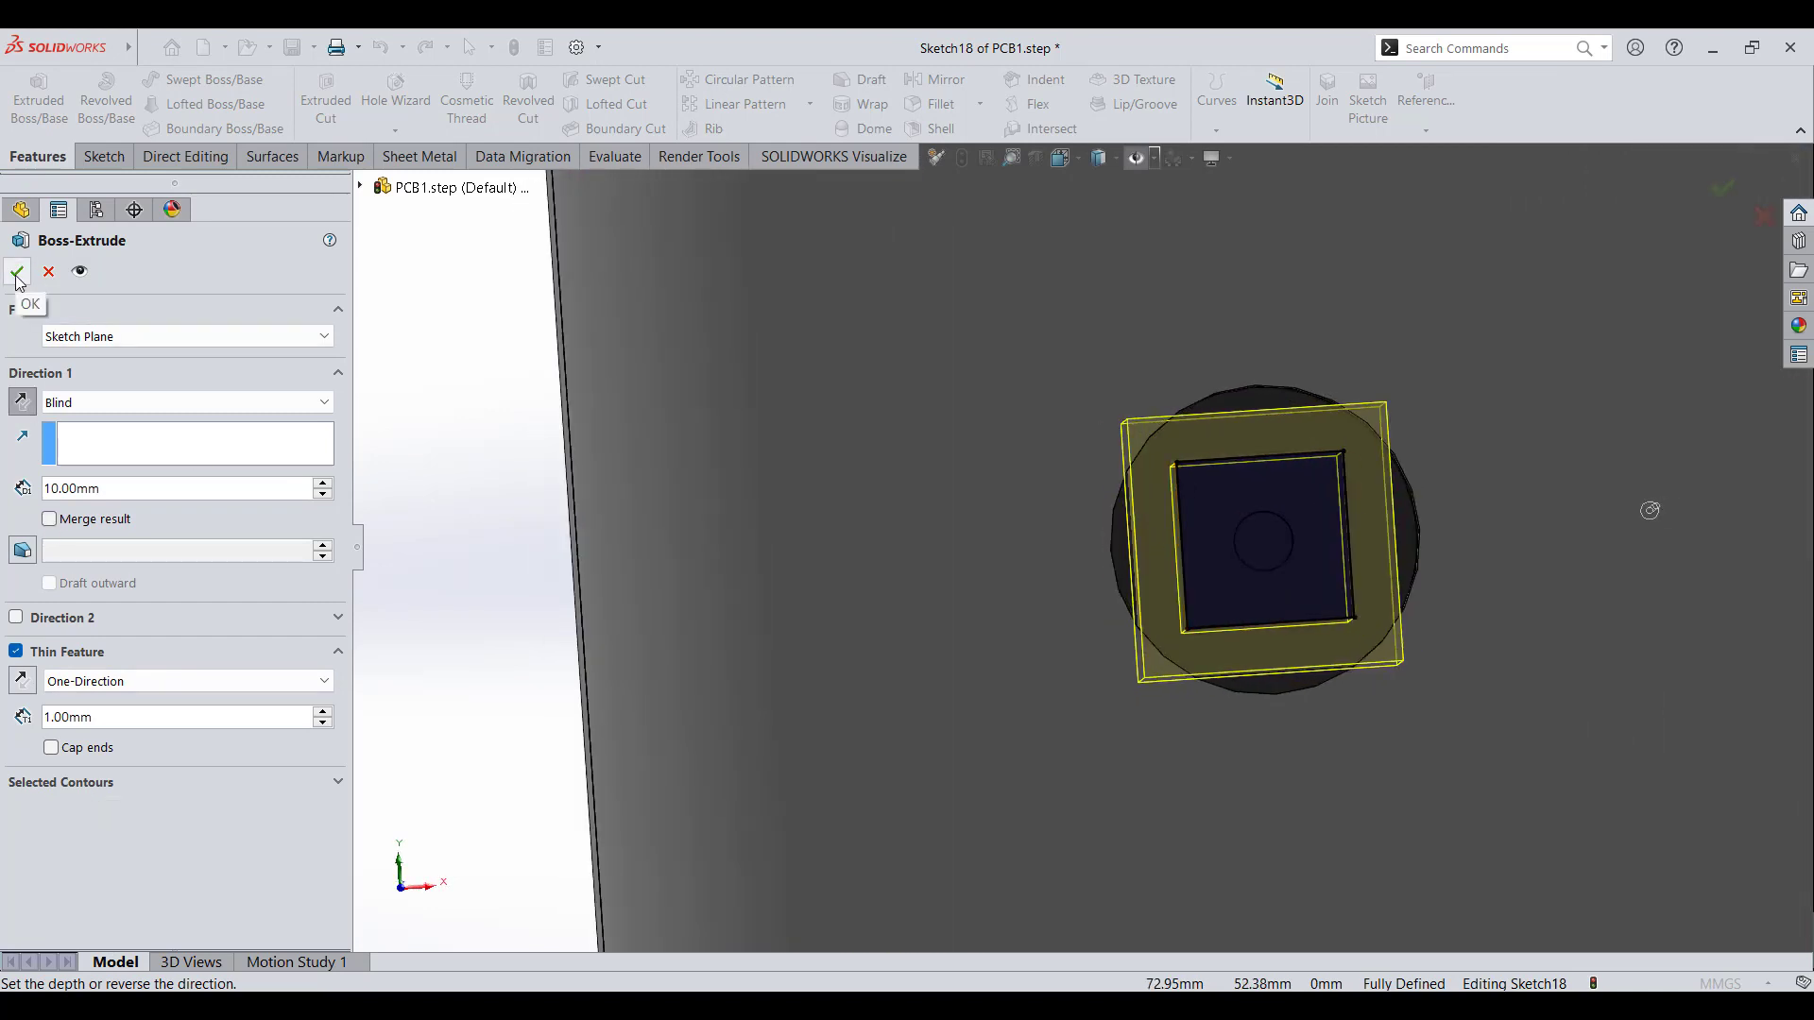
{"action": "left_click", "coordinate": [17, 273]}
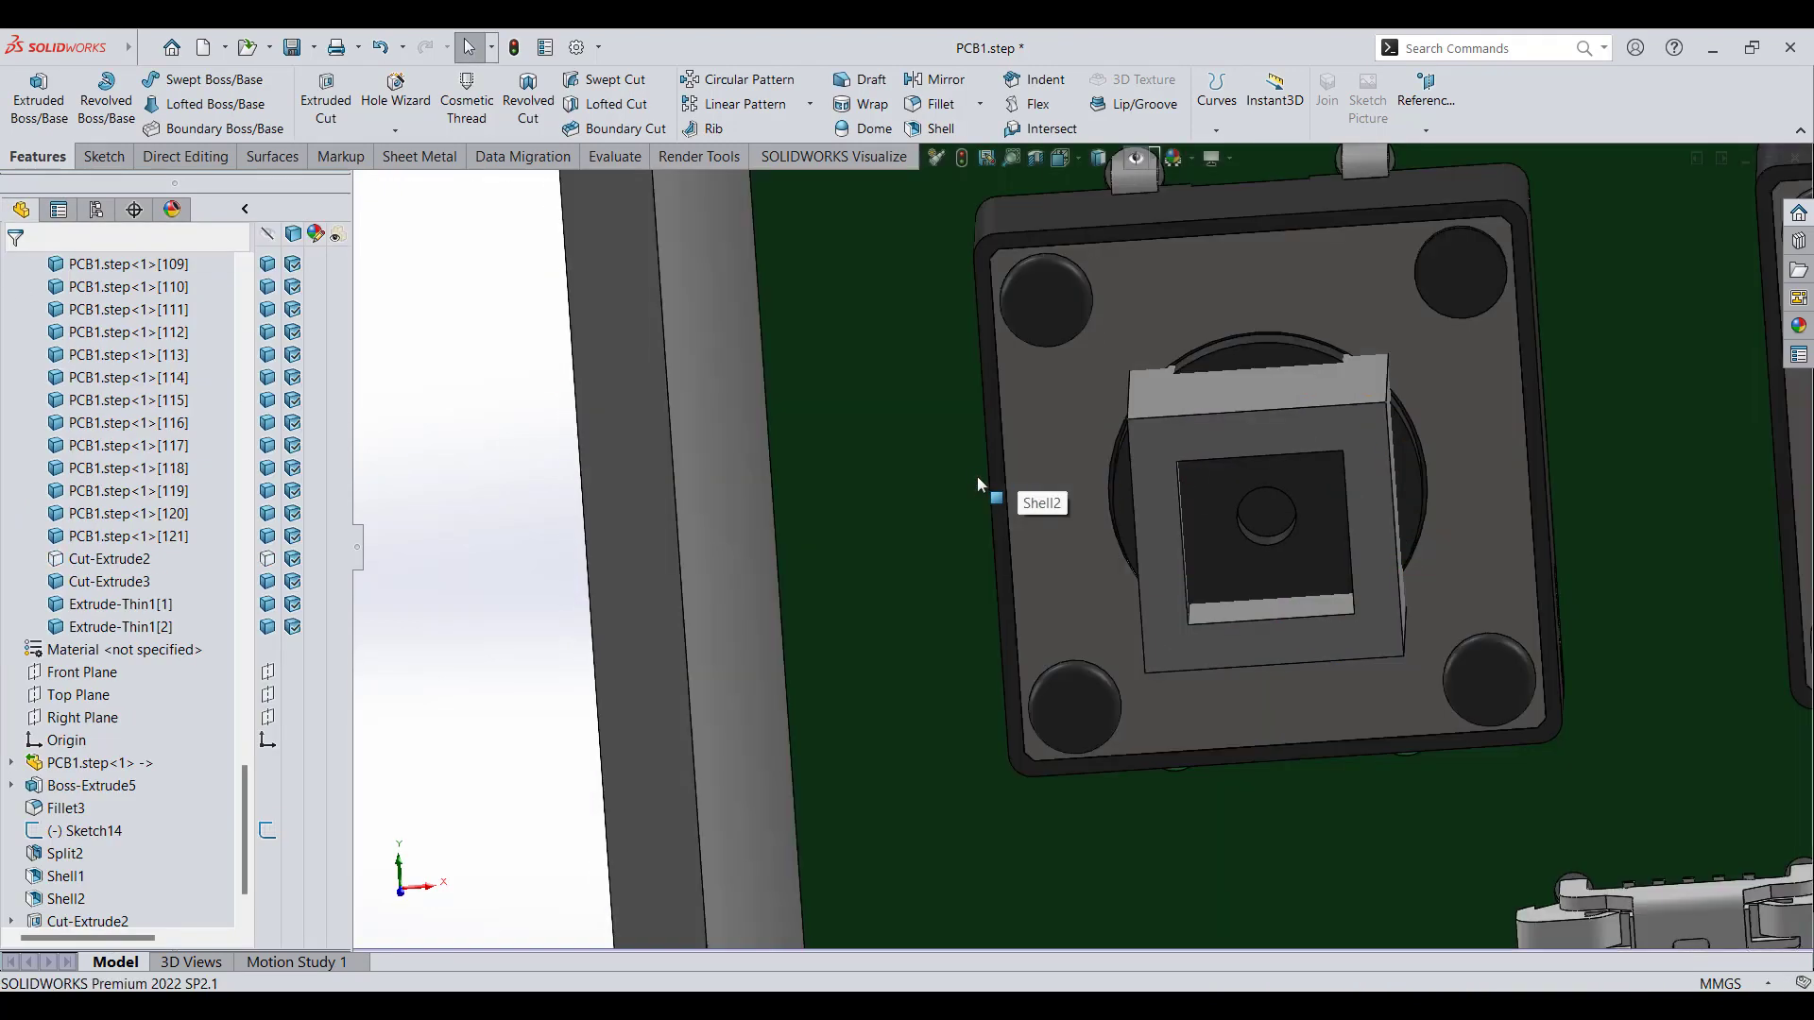
- Edit the thin extrusion and shorten its depth to 3 mm
{"action": "middle_click_drag", "start_coordinate": [978, 484], "coordinate": [1294, 380]}
{"action": "left_click", "coordinate": [1306, 377]}
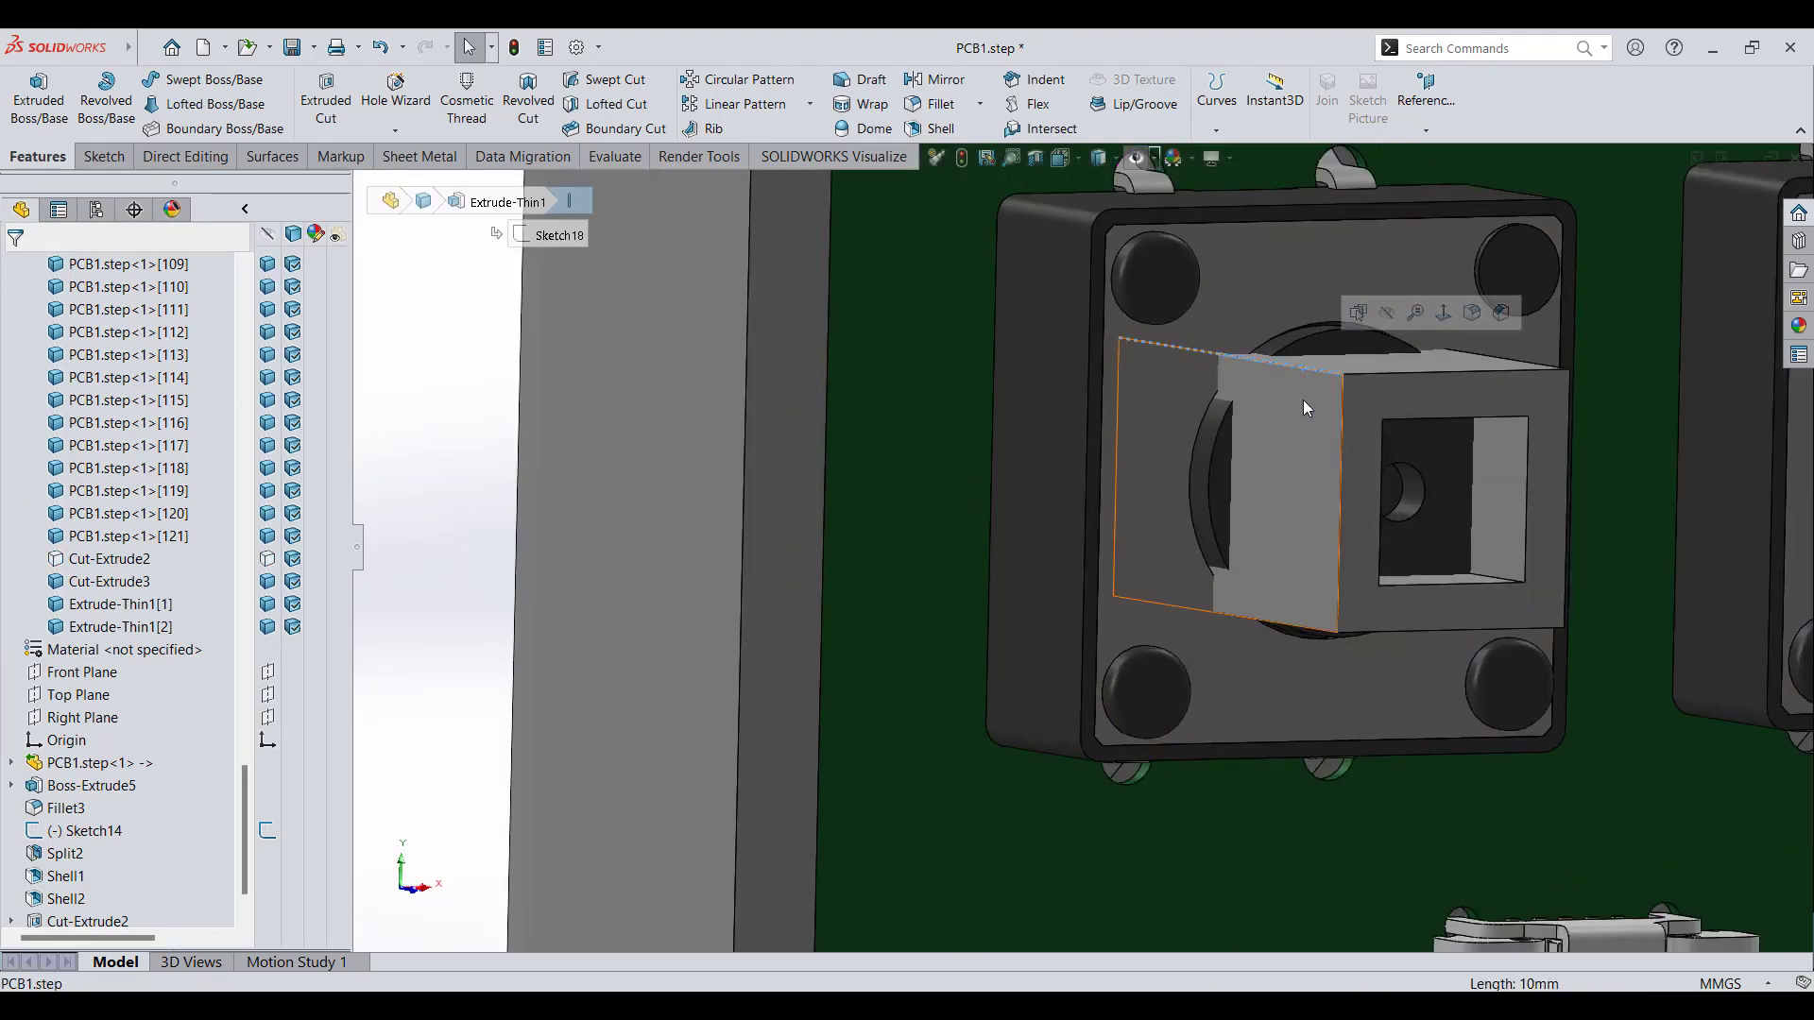
{"action": "key", "text": "ctrl+8"}
{"action": "scroll", "coordinate": [113, 793], "scroll_direction": "down", "scroll_amount": 1}
{"action": "right_click", "coordinate": [70, 898]}
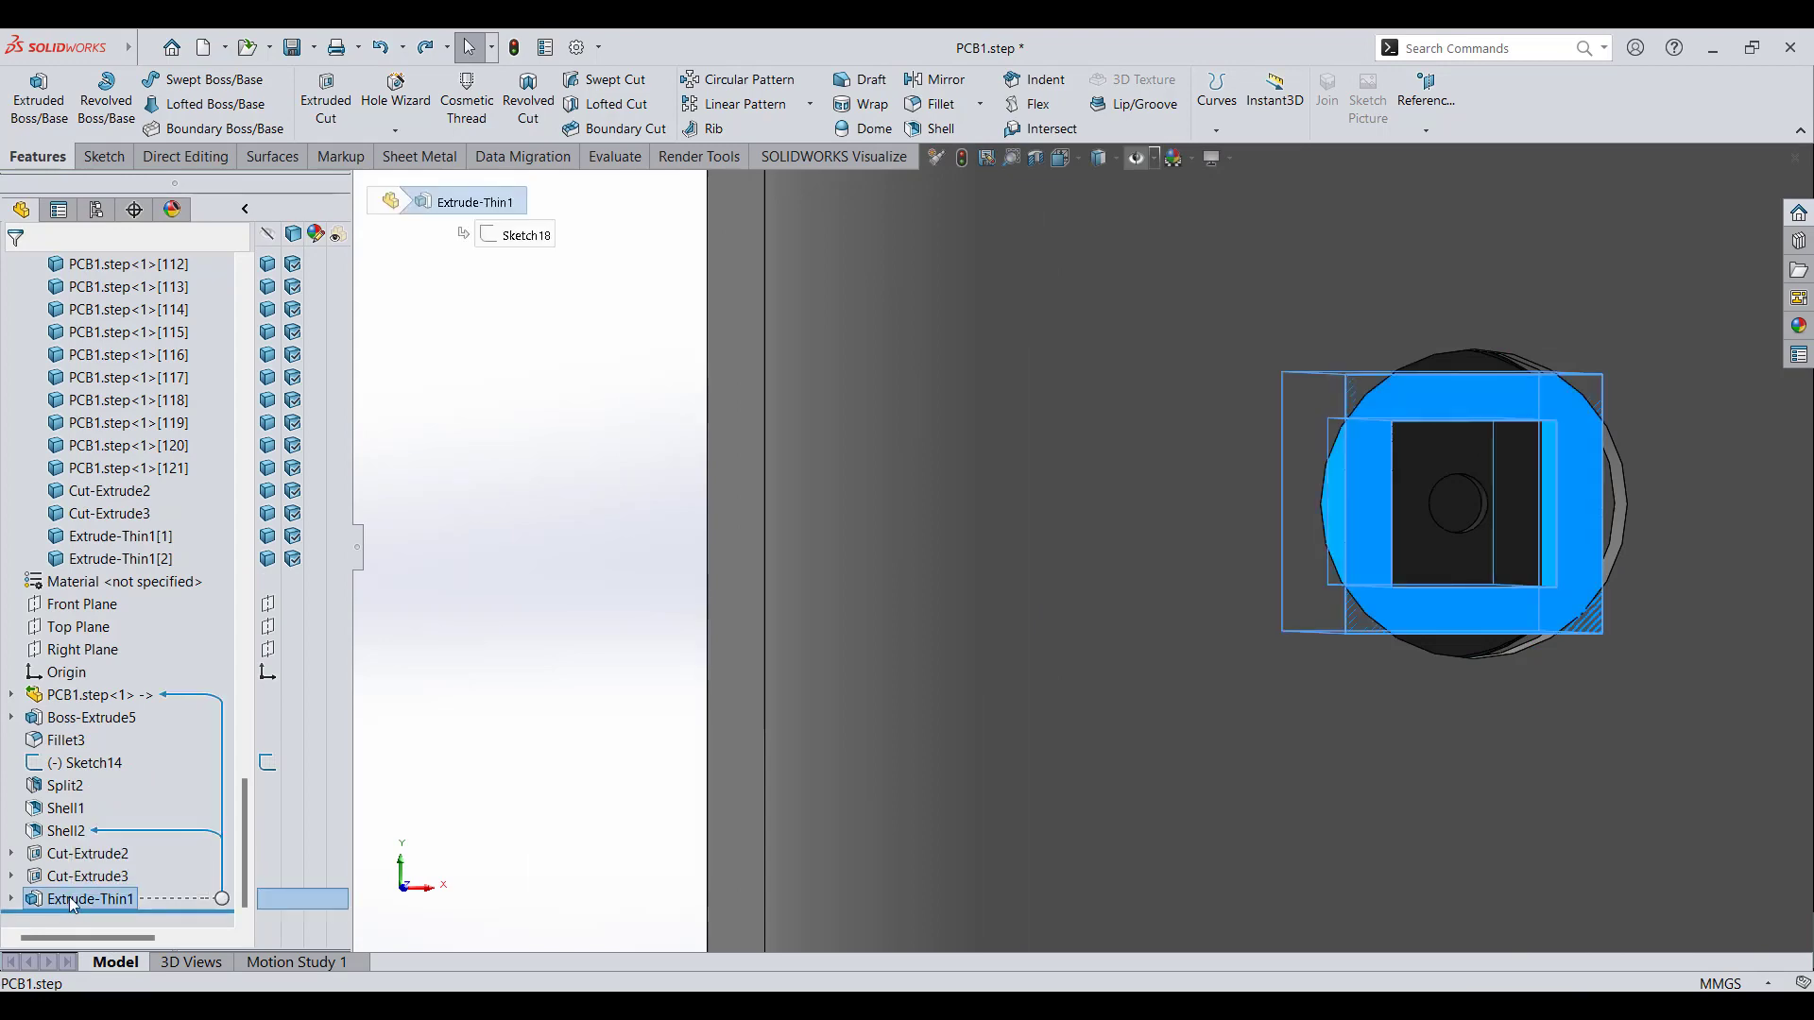
{"action": "left_click", "coordinate": [90, 535]}
{"action": "middle_click_drag", "start_coordinate": [1157, 553], "coordinate": [847, 548]}
{"action": "left_click_drag", "start_coordinate": [793, 535], "coordinate": [1134, 536]}
{"action": "left_click", "coordinate": [17, 272]}
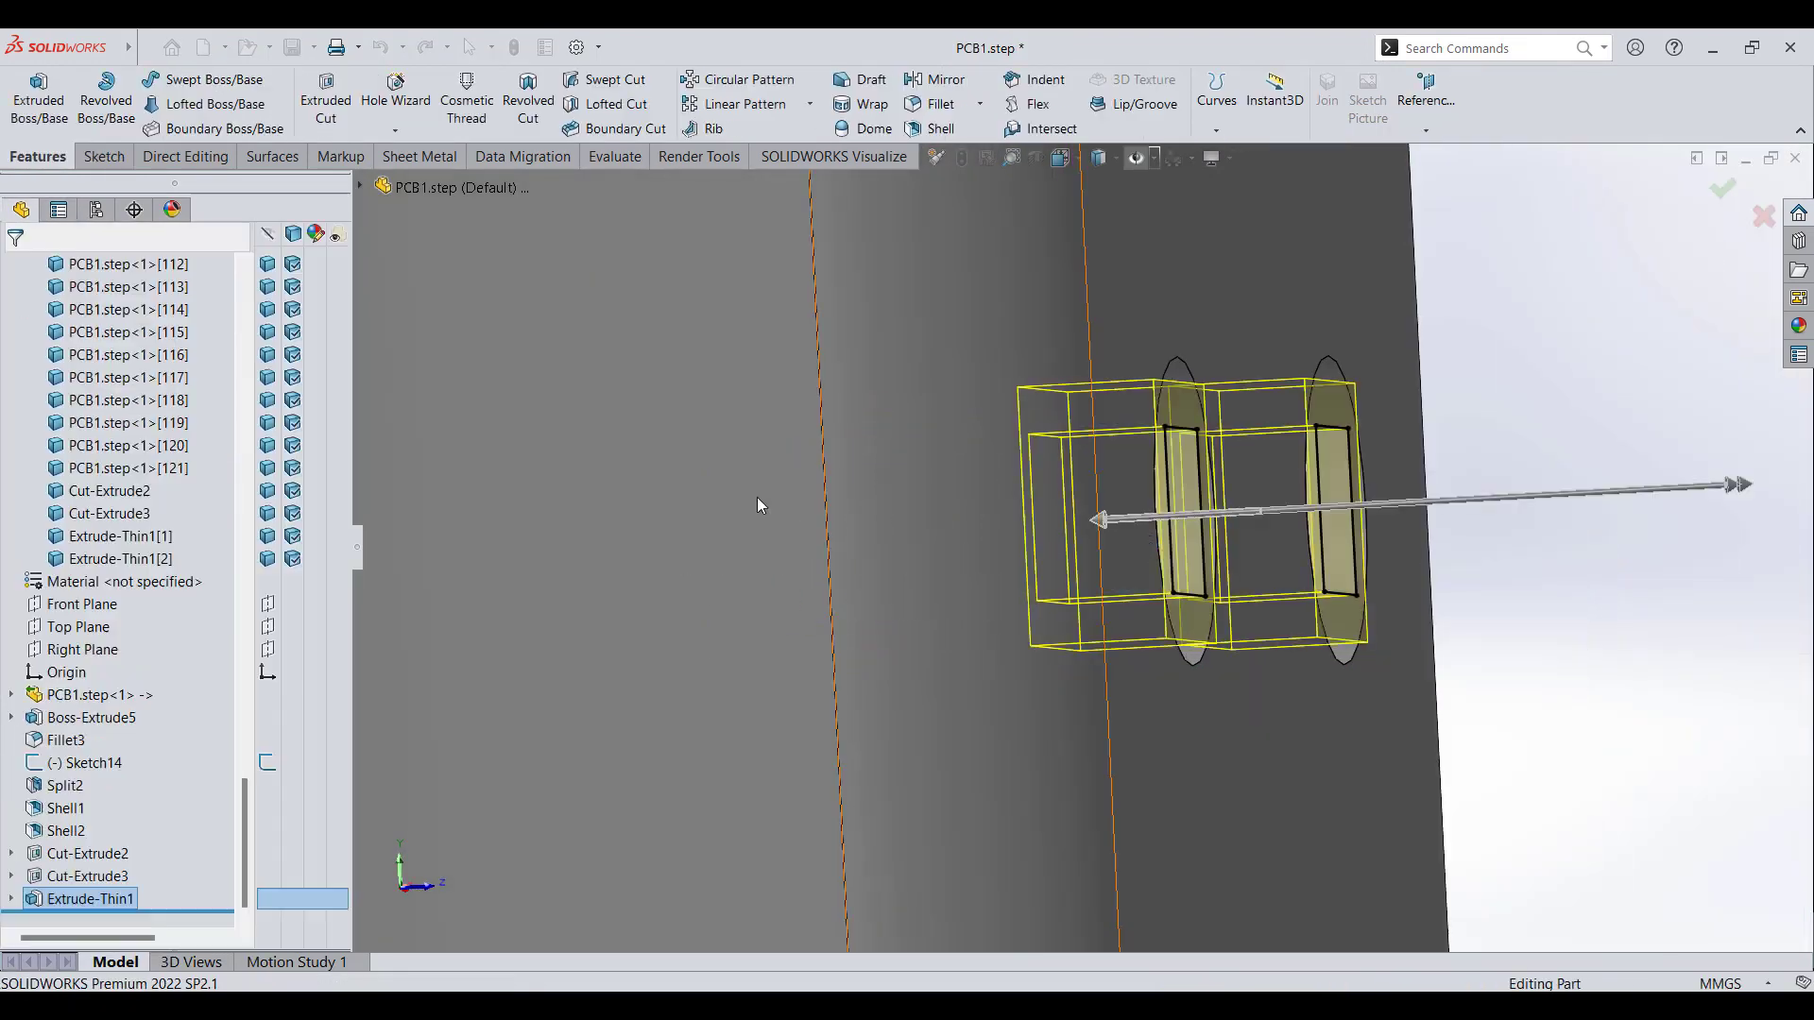
- Hide the front cover and fillet the outer corner edges of the left square button cap to round it
{"action": "key", "text": "Tab"}
{"action": "middle_click_drag", "start_coordinate": [966, 593], "coordinate": [891, 636]}
{"action": "left_click", "coordinate": [1008, 429]}
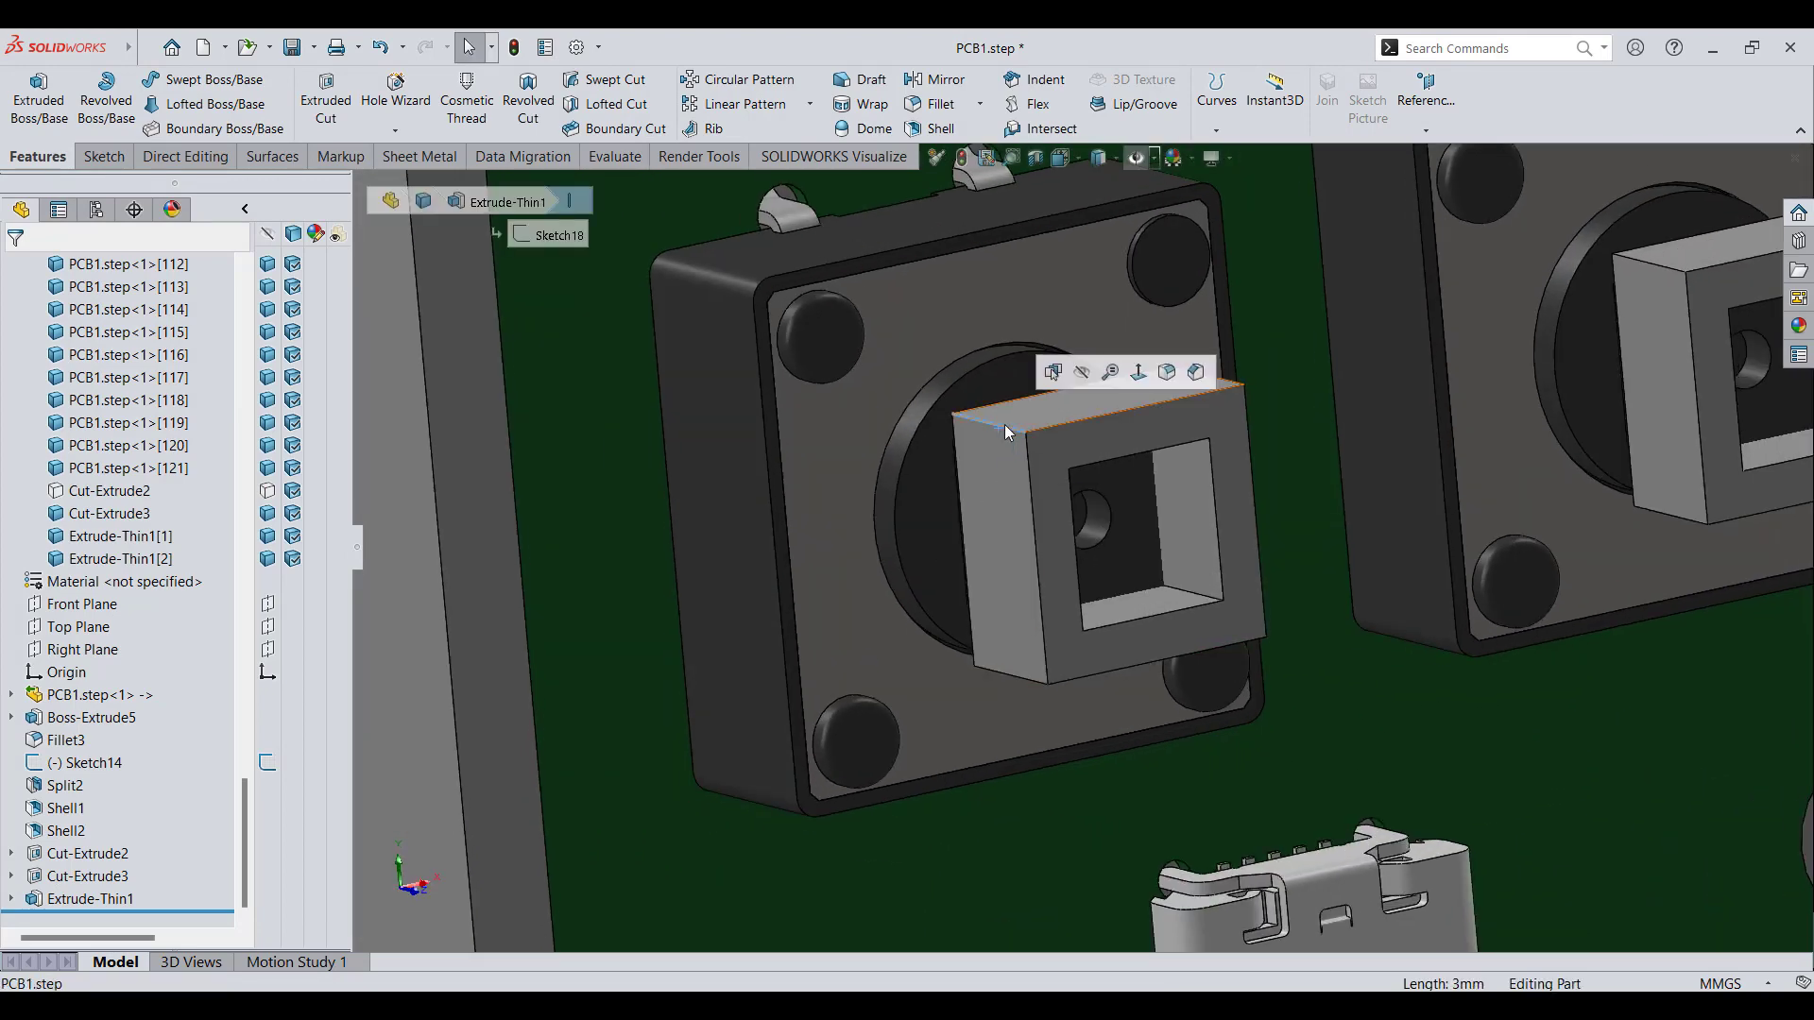
{"action": "middle_click_drag", "start_coordinate": [1008, 429], "coordinate": [1134, 605]}
{"action": "left_click", "coordinate": [1298, 581], "text": "ctrl"}
{"action": "left_click", "coordinate": [1084, 726], "text": "ctrl"}
{"action": "left_click", "coordinate": [932, 103]}
{"action": "middle_click_drag", "start_coordinate": [945, 454], "coordinate": [993, 791]}
{"action": "scroll", "coordinate": [909, 630], "scroll_direction": "up", "scroll_amount": 3}
{"action": "middle_click_drag", "start_coordinate": [1257, 610], "coordinate": [1268, 710]}
{"action": "left_click", "coordinate": [49, 272]}
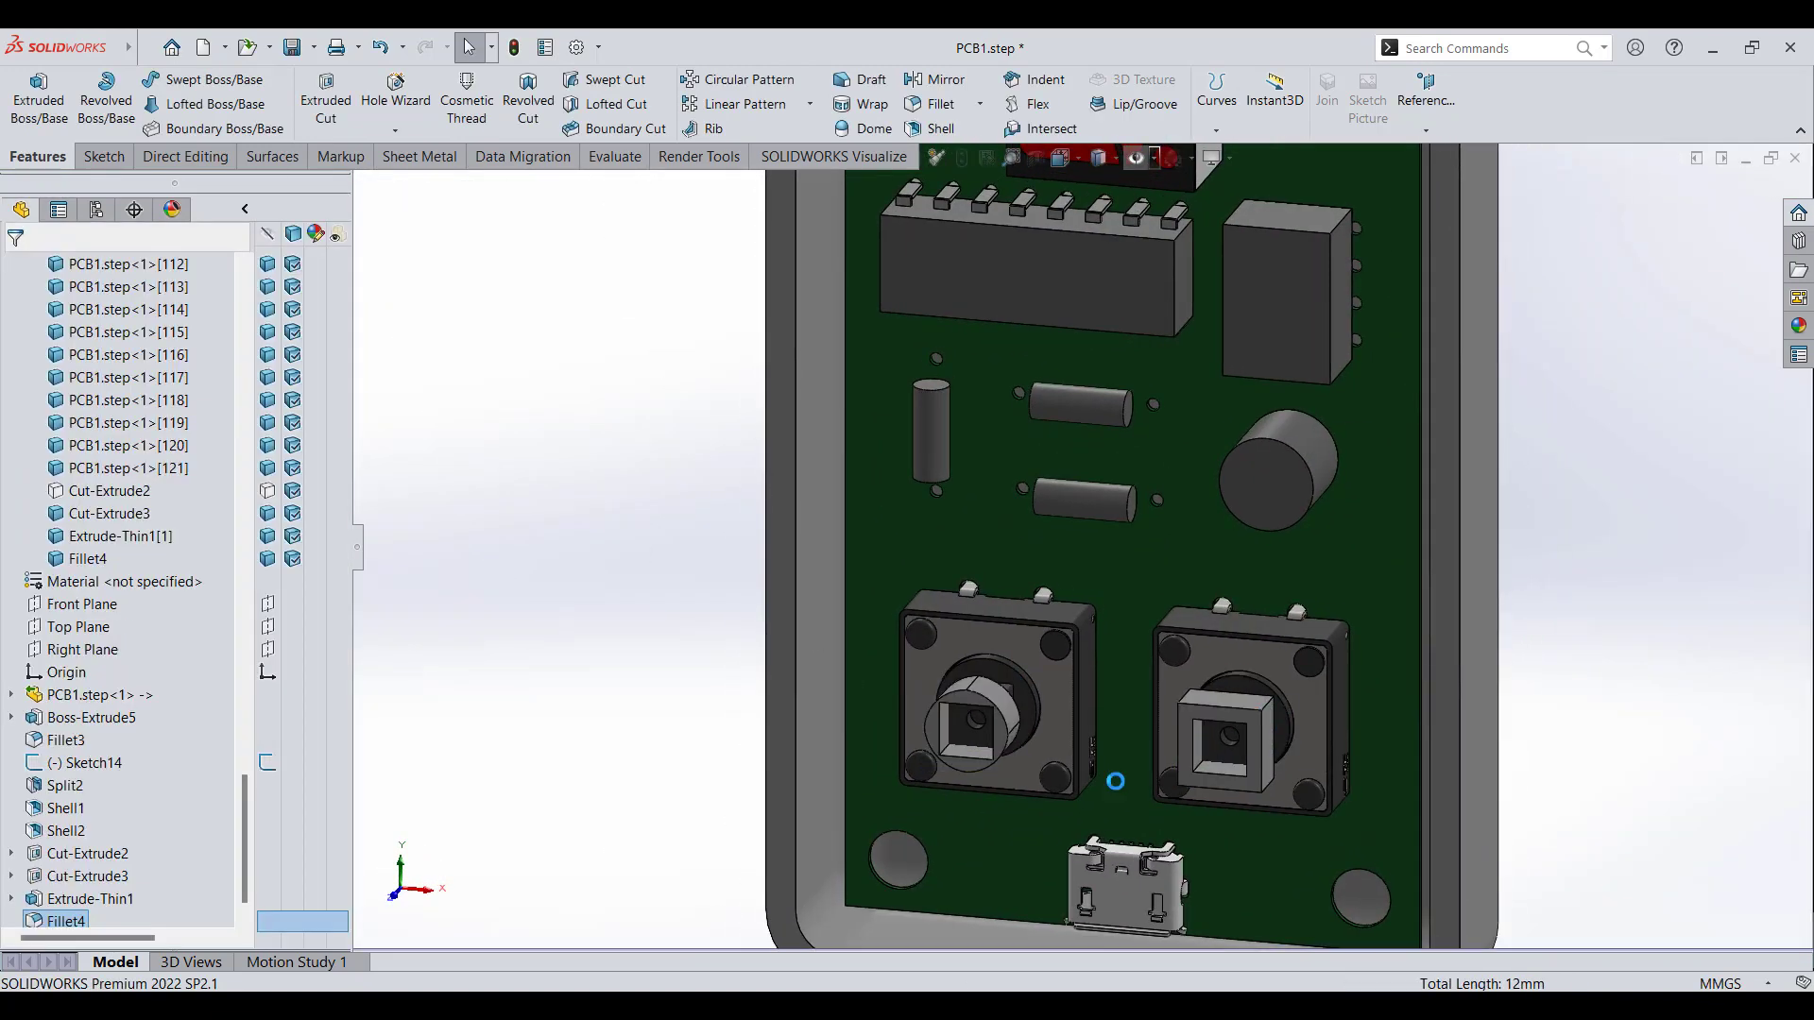
- Fillet the four outer corner edges of the right square button cap to round it like the left one
{"action": "scroll", "coordinate": [1228, 737], "scroll_direction": "down", "scroll_amount": 5}
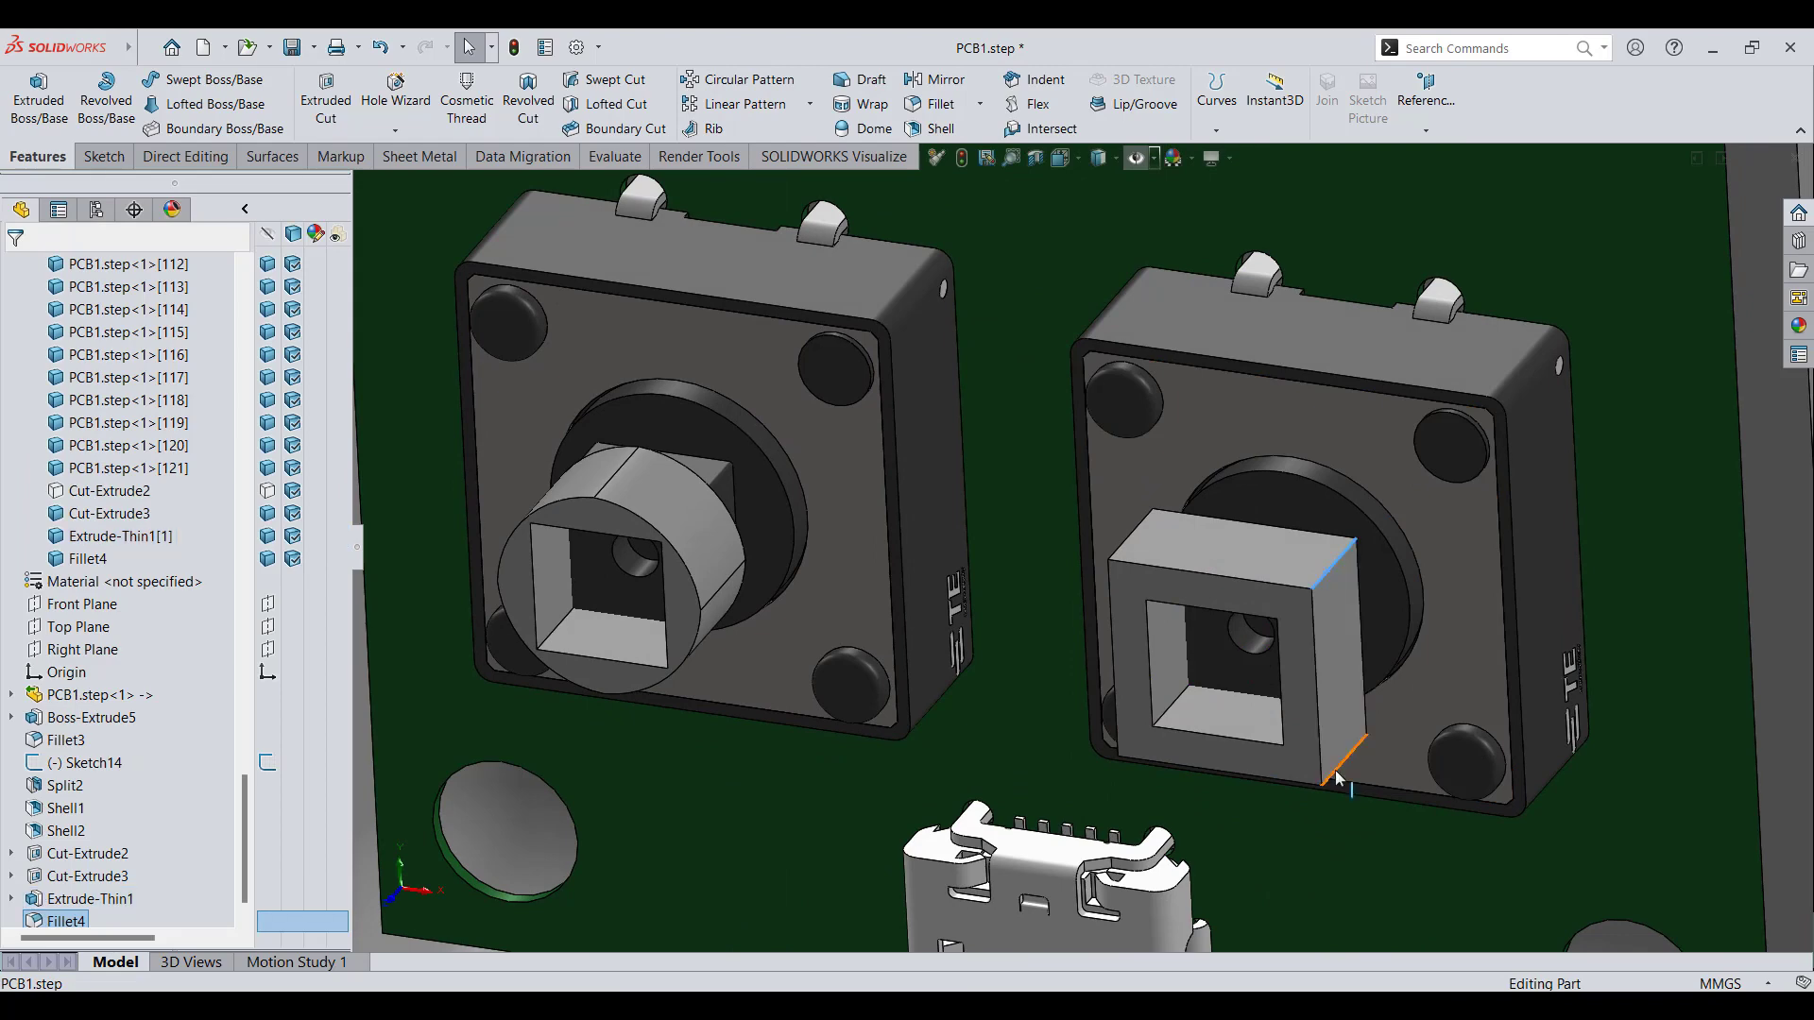
{"action": "middle_click_drag", "start_coordinate": [1350, 803], "coordinate": [1200, 812]}
{"action": "left_click", "coordinate": [1102, 526]}
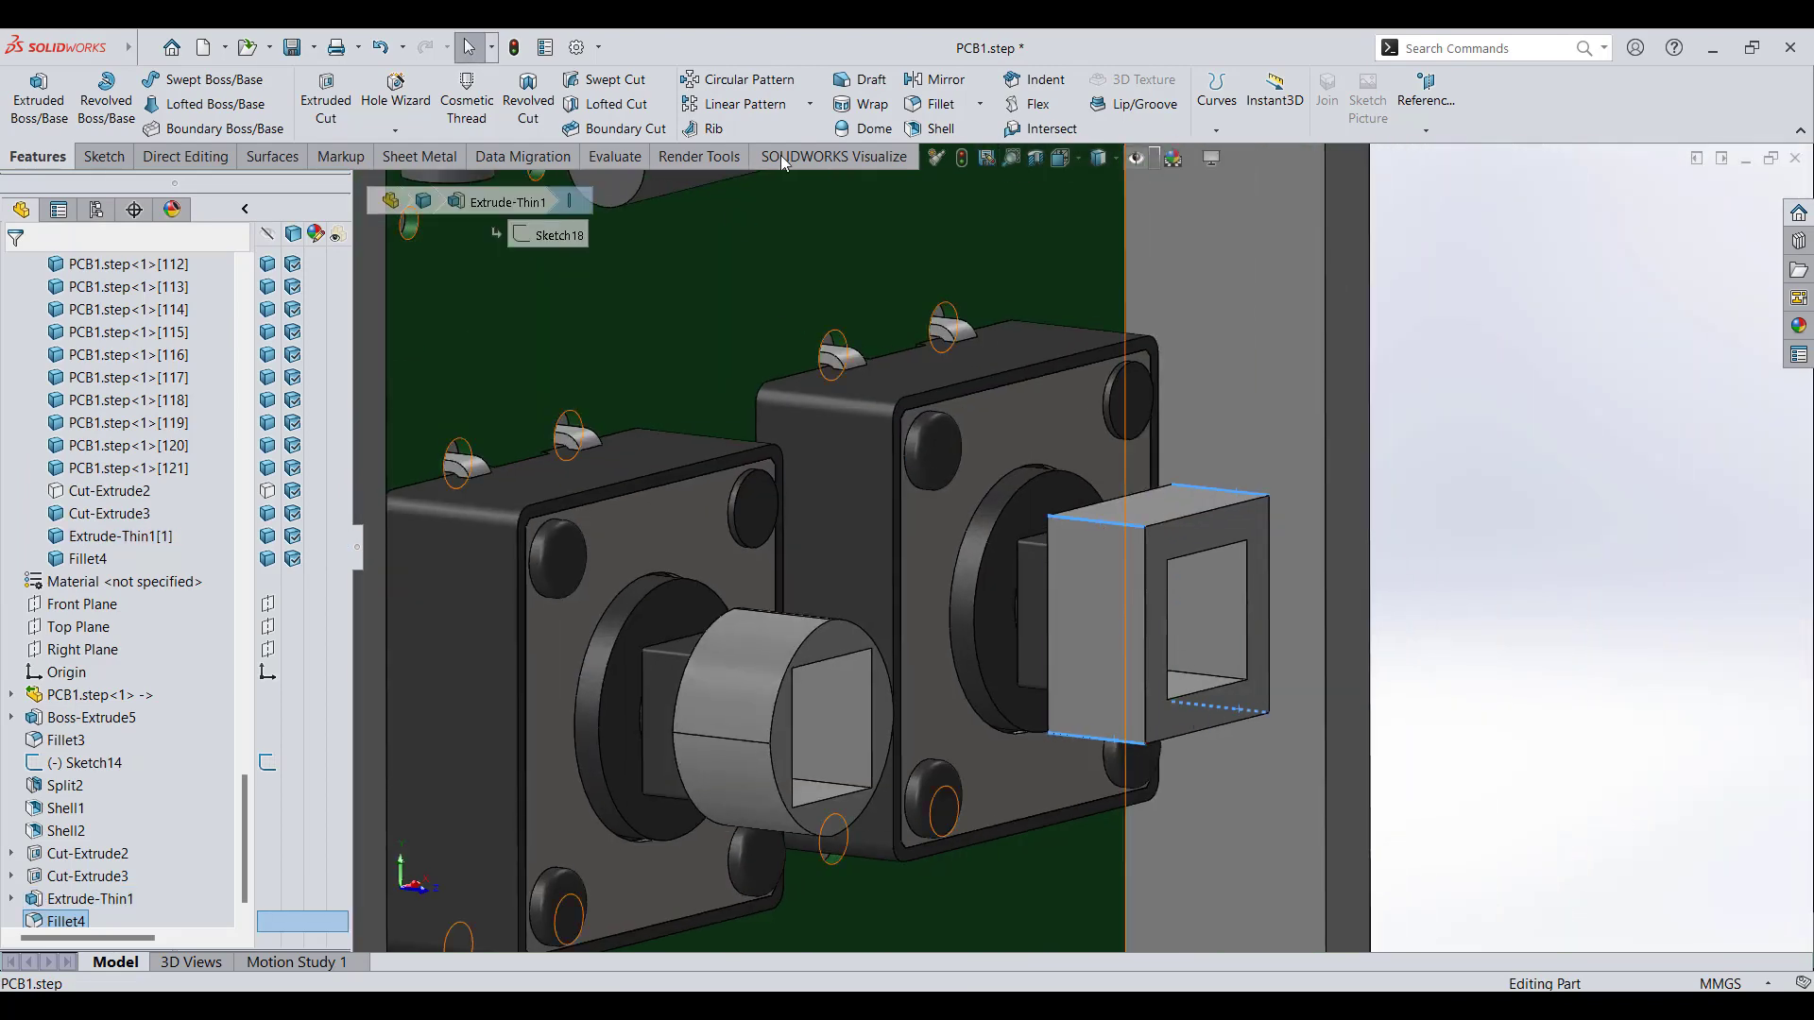
{"action": "left_click", "coordinate": [930, 104]}
{"action": "left_click", "coordinate": [15, 272]}
- Show the front cover again and start a sketch on the front face of the left rounded button cap
{"action": "key", "text": "ctrl+1"}
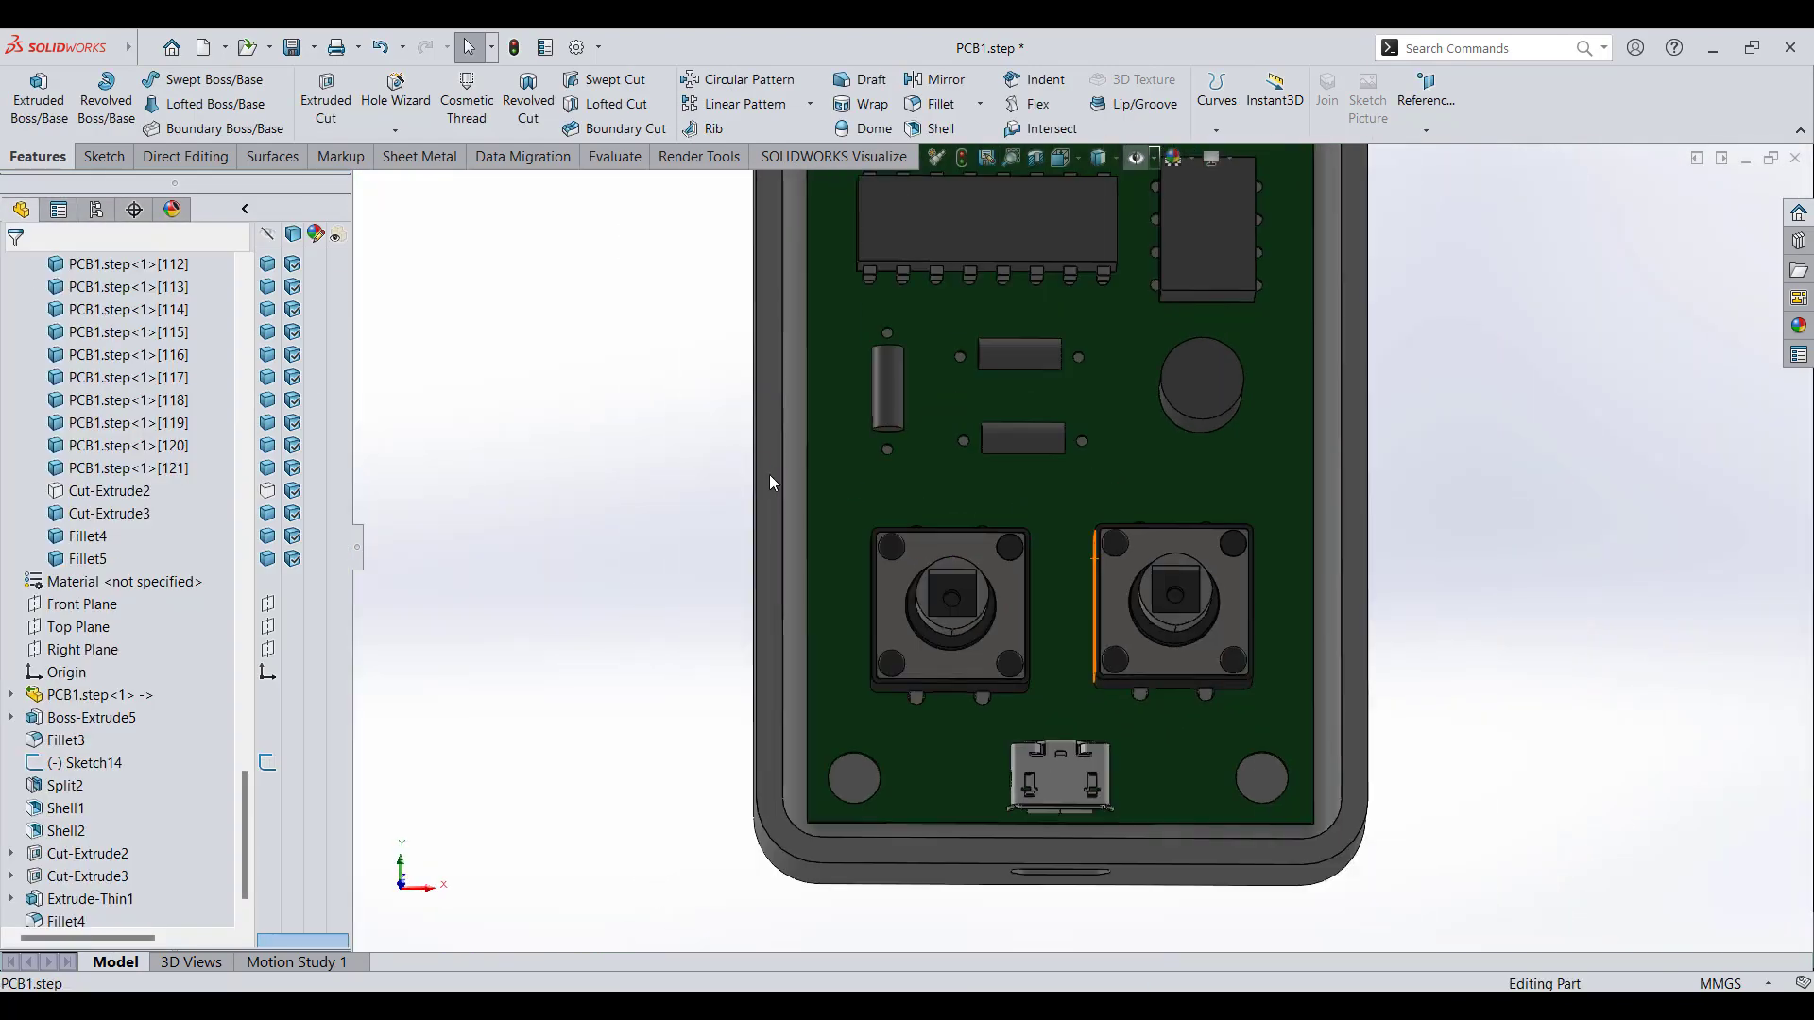
{"action": "scroll", "coordinate": [1151, 546], "scroll_direction": "down", "scroll_amount": 2}
{"action": "scroll", "coordinate": [1148, 554], "scroll_direction": "up", "scroll_amount": 1}
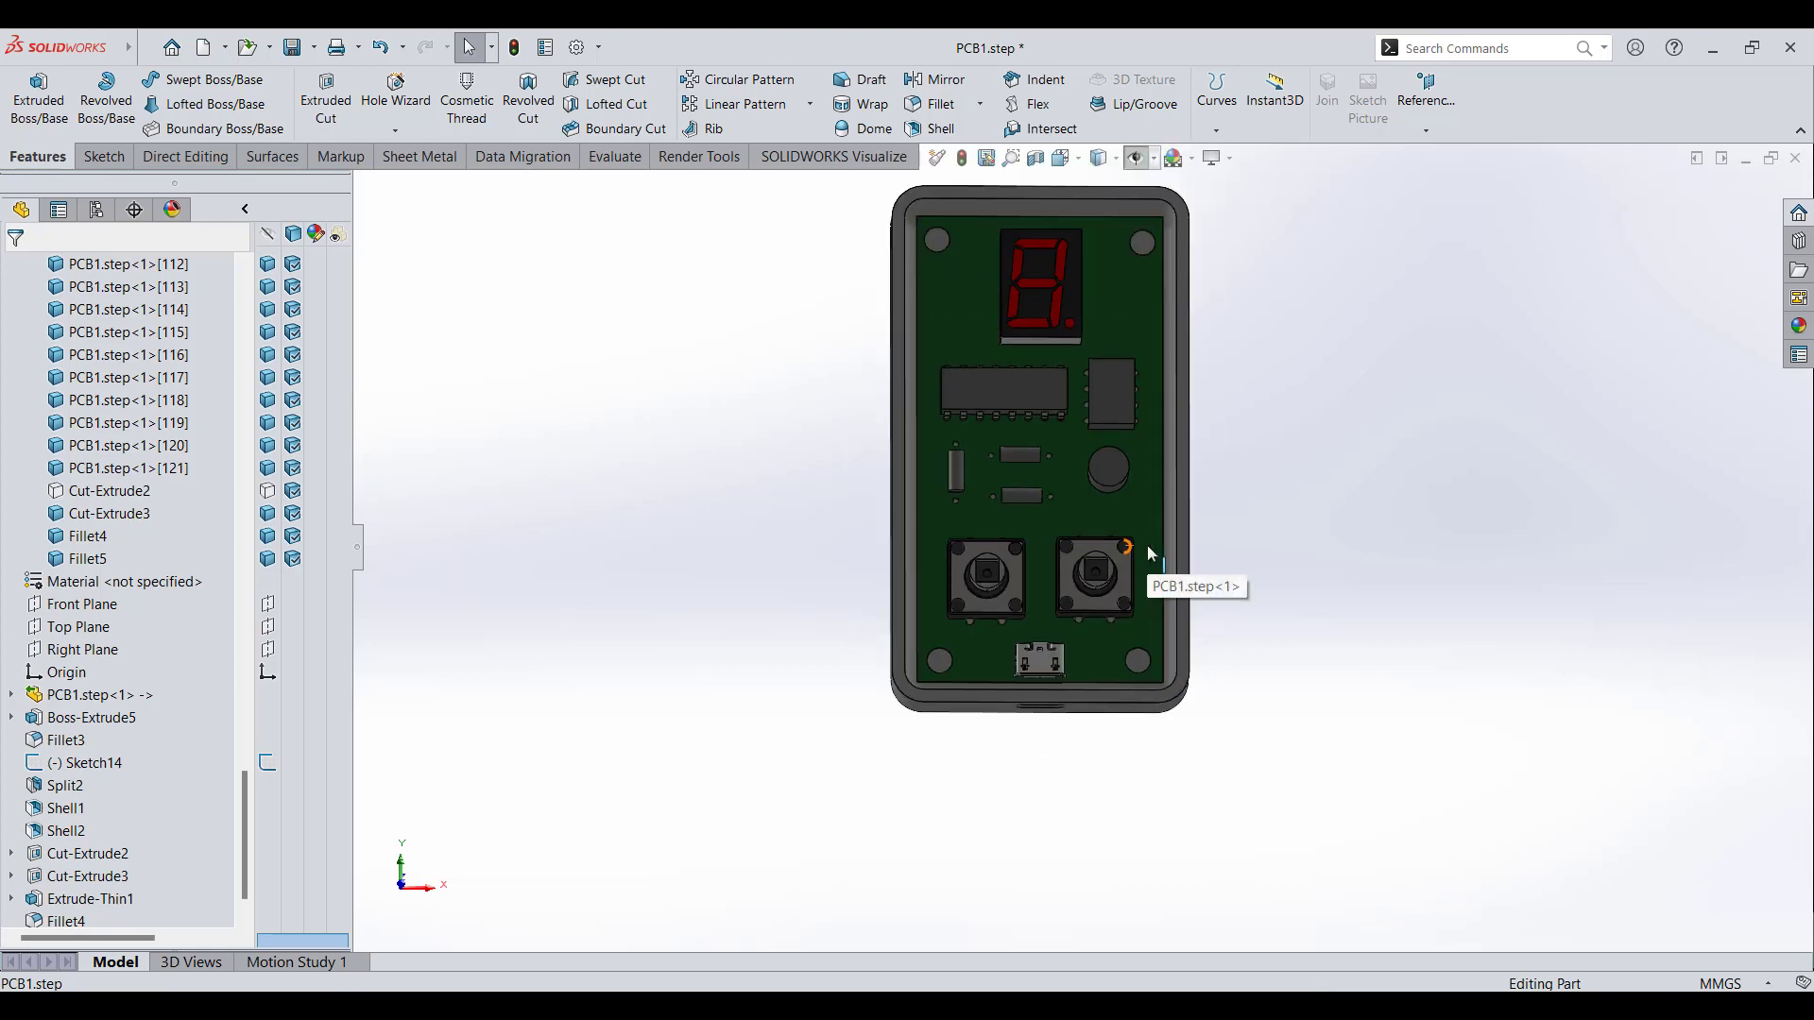
{"action": "left_click", "coordinate": [268, 492]}
{"action": "scroll", "coordinate": [1162, 553], "scroll_direction": "down", "scroll_amount": 6}
{"action": "middle_click_drag", "start_coordinate": [937, 601], "coordinate": [930, 699]}
{"action": "left_click", "coordinate": [659, 555]}
{"action": "right_click", "coordinate": [658, 555]}
{"action": "left_click", "coordinate": [689, 511]}
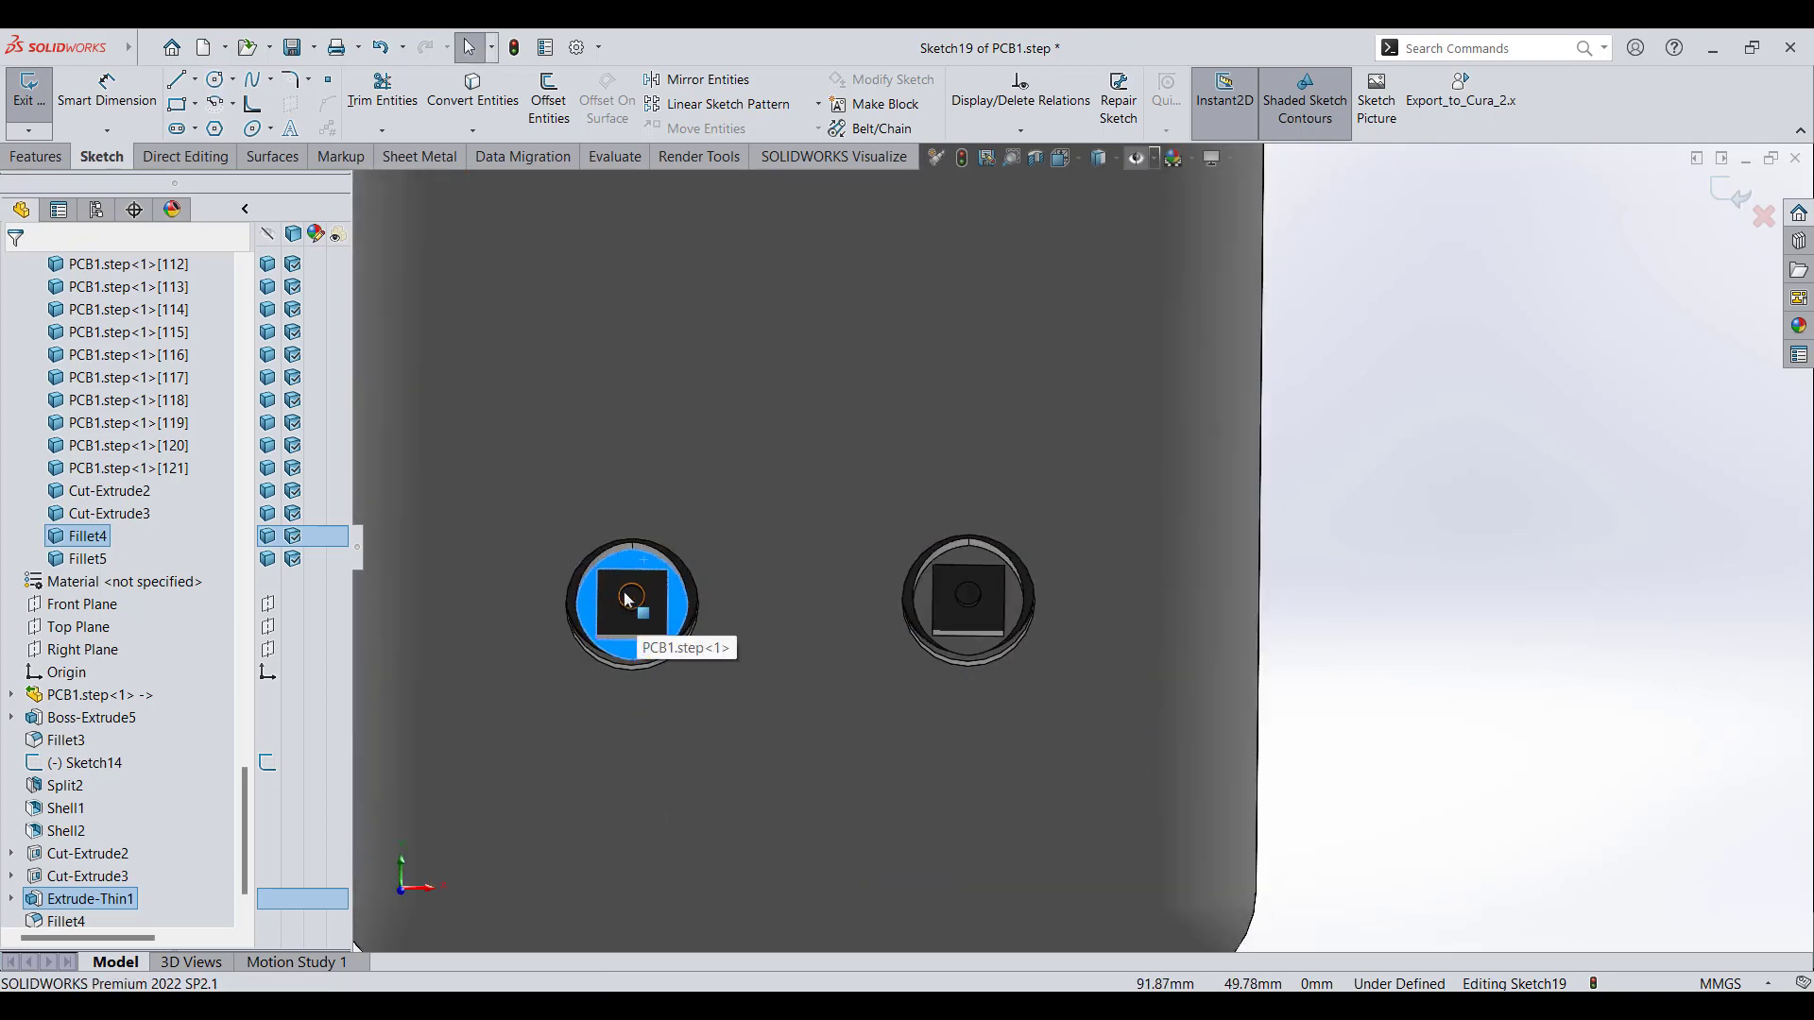
- Draw a circle about 8.8 mm in diameter around the left button opening, centred on the cap
{"action": "scroll", "coordinate": [682, 534], "scroll_direction": "up", "scroll_amount": 4}
{"action": "left_click", "coordinate": [215, 79]}
{"action": "scroll", "coordinate": [789, 582], "scroll_direction": "down", "scroll_amount": 6}
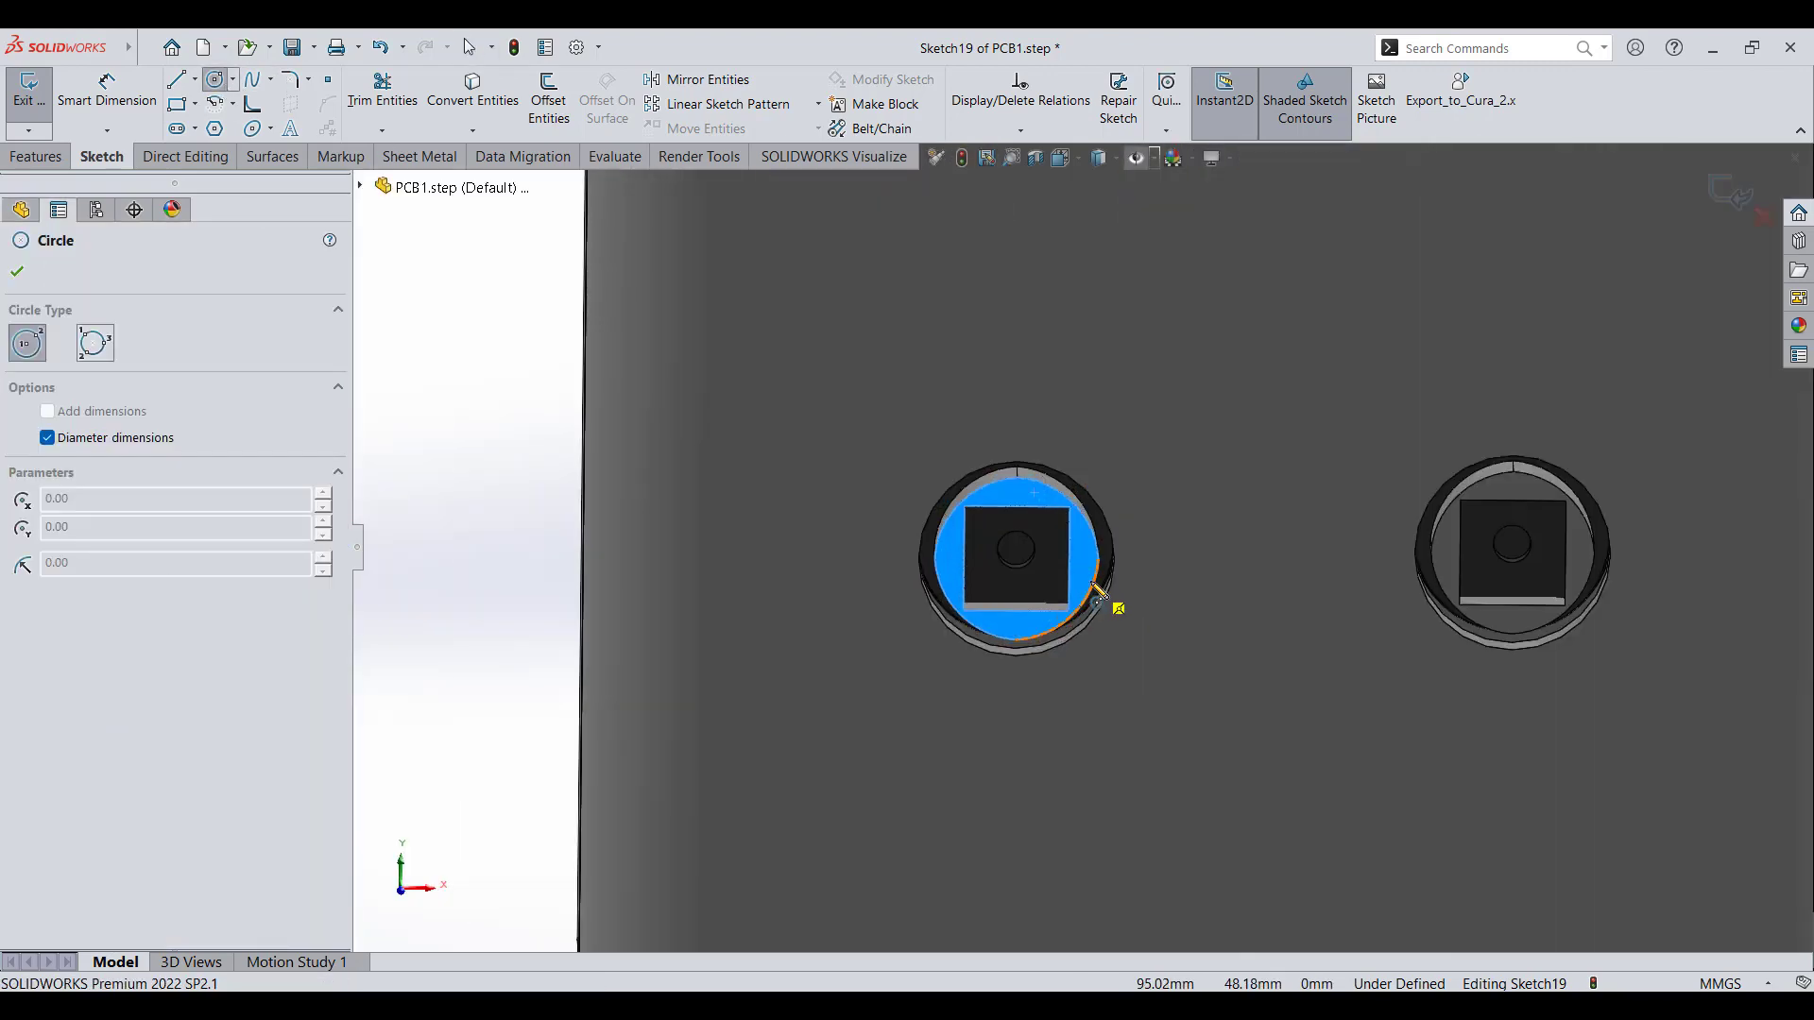
{"action": "scroll", "coordinate": [1025, 557], "scroll_direction": "down", "scroll_amount": 5}
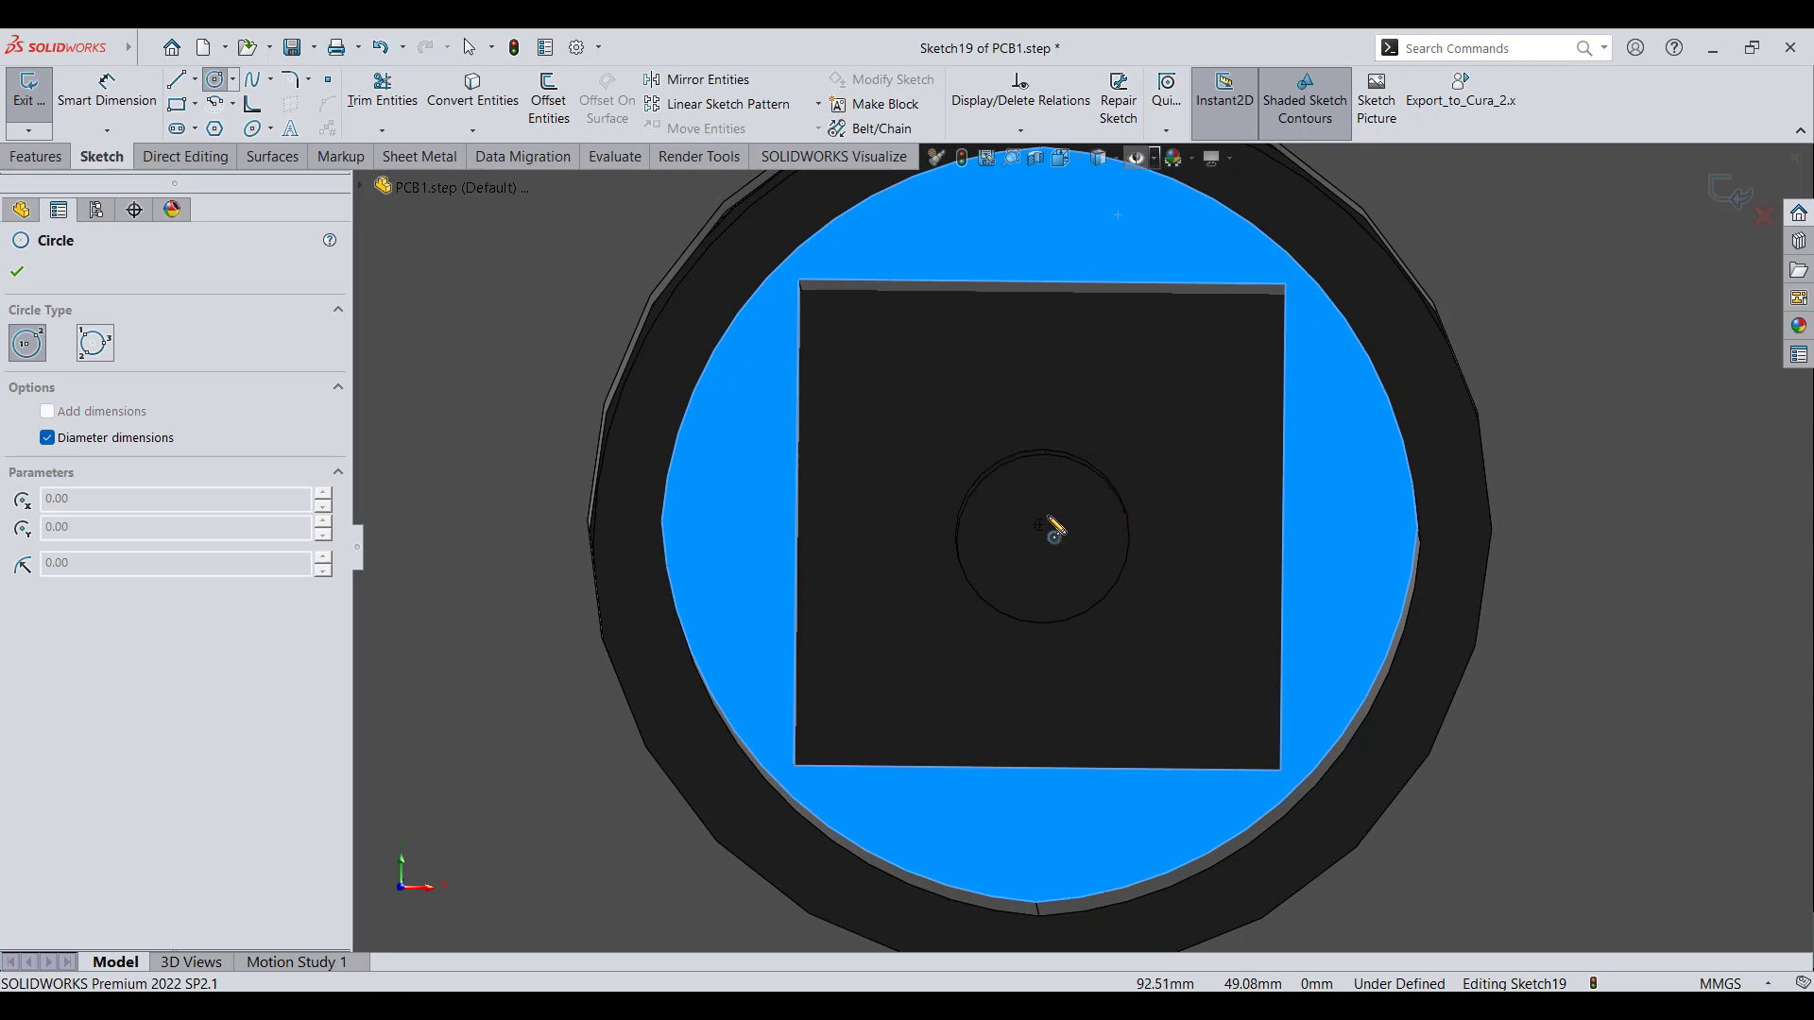
{"action": "left_click", "coordinate": [1042, 527]}
{"action": "scroll", "coordinate": [1058, 642], "scroll_direction": "down", "scroll_amount": 5}
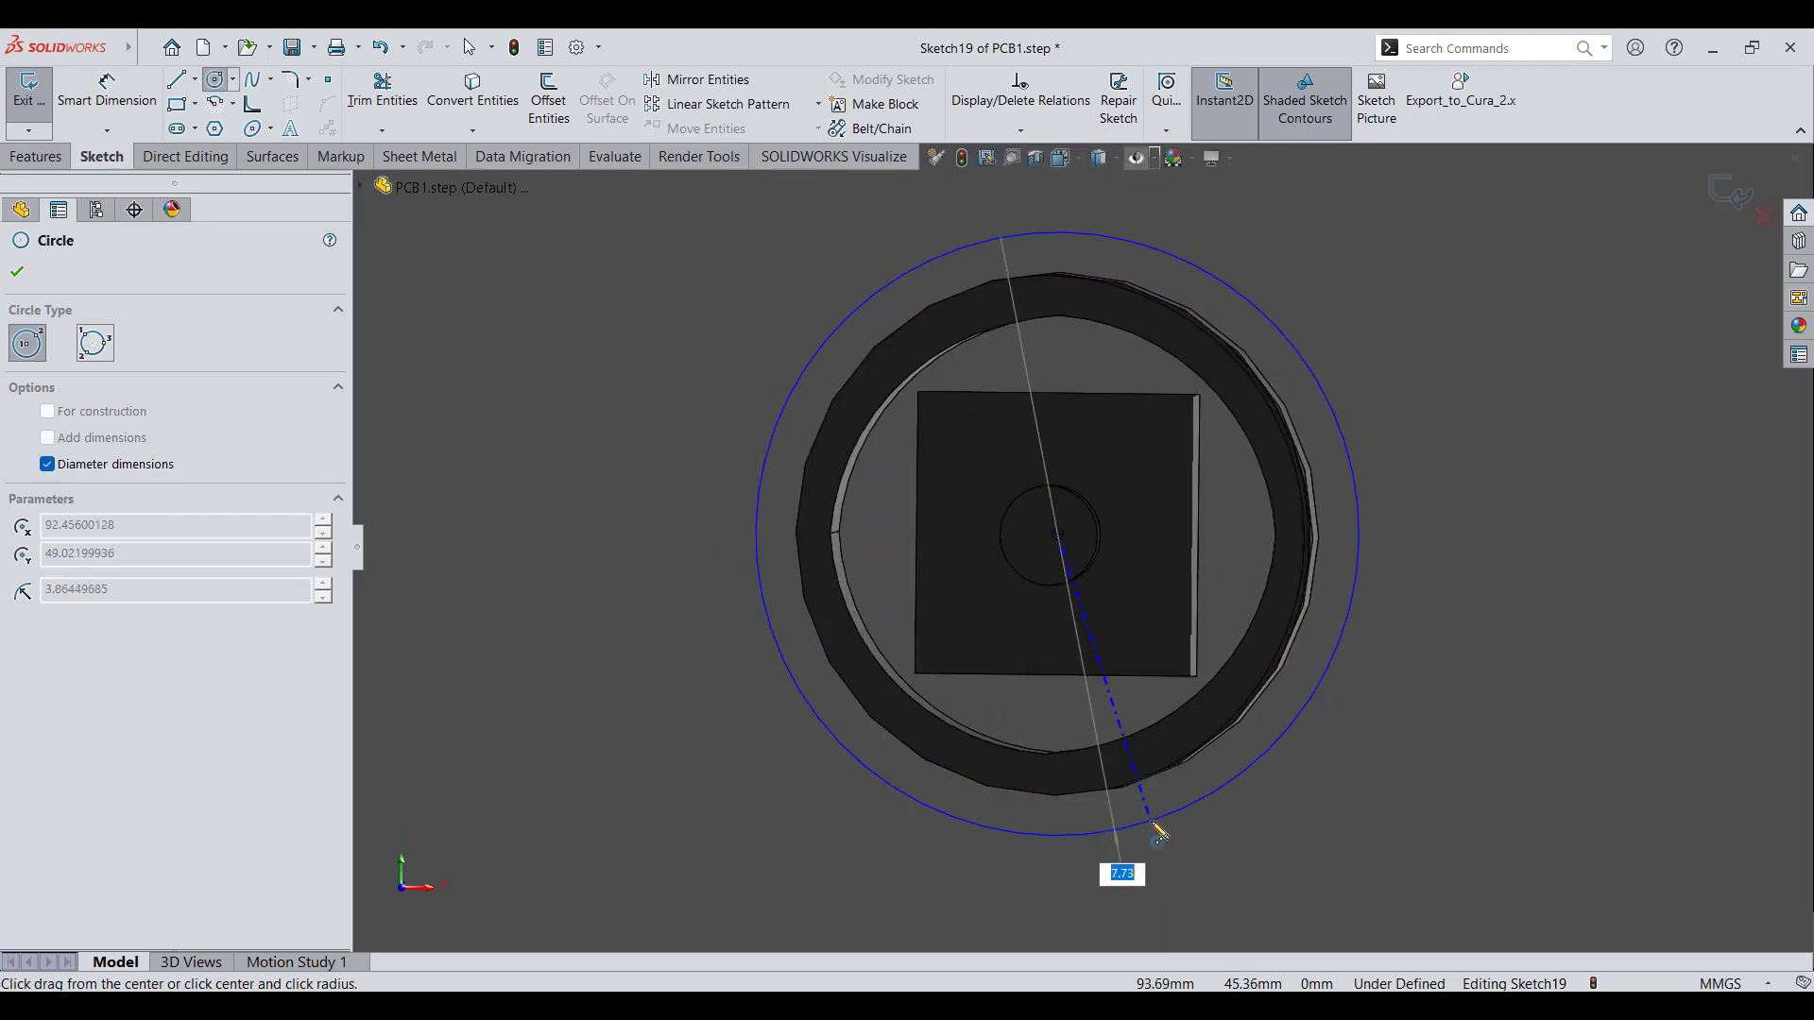
{"action": "left_click", "coordinate": [1214, 855]}
- Draw a circle about 8.7 mm in diameter around the right button opening, centred on the cap
{"action": "scroll", "coordinate": [1207, 802], "scroll_direction": "up", "scroll_amount": 5}
{"action": "scroll", "coordinate": [1262, 578], "scroll_direction": "down", "scroll_amount": 6}
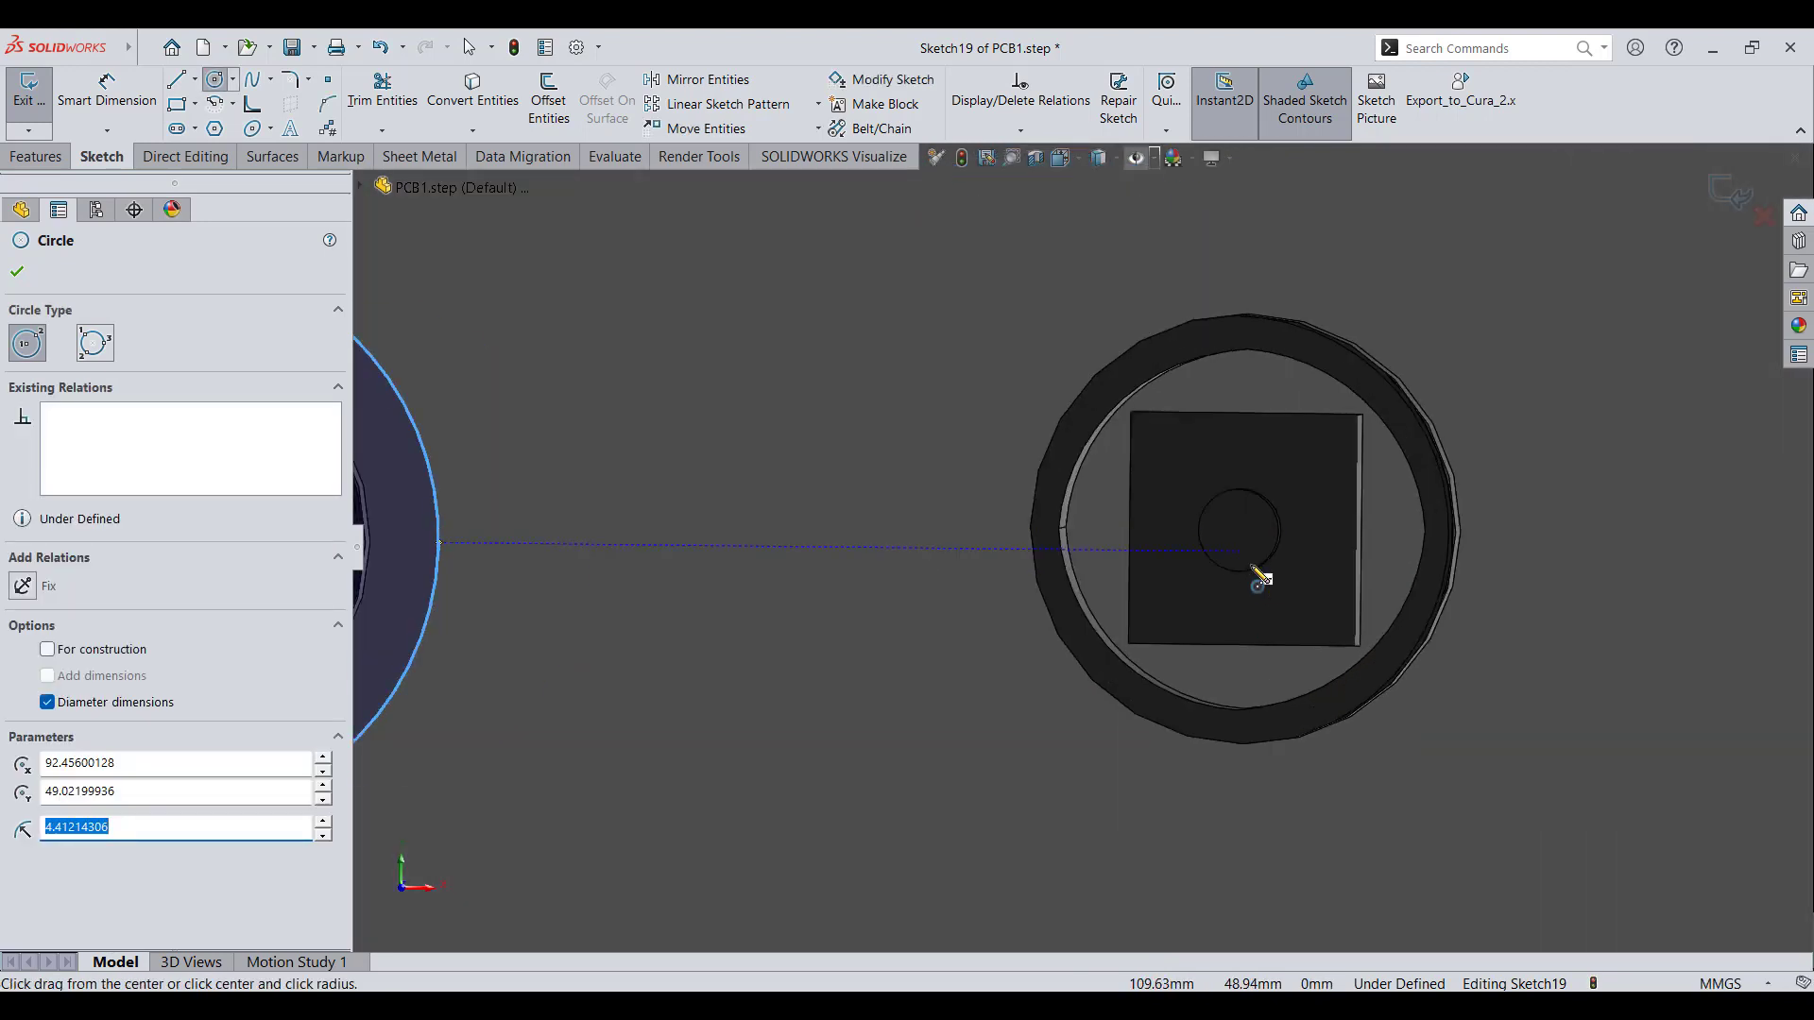
{"action": "left_click", "coordinate": [1245, 530]}
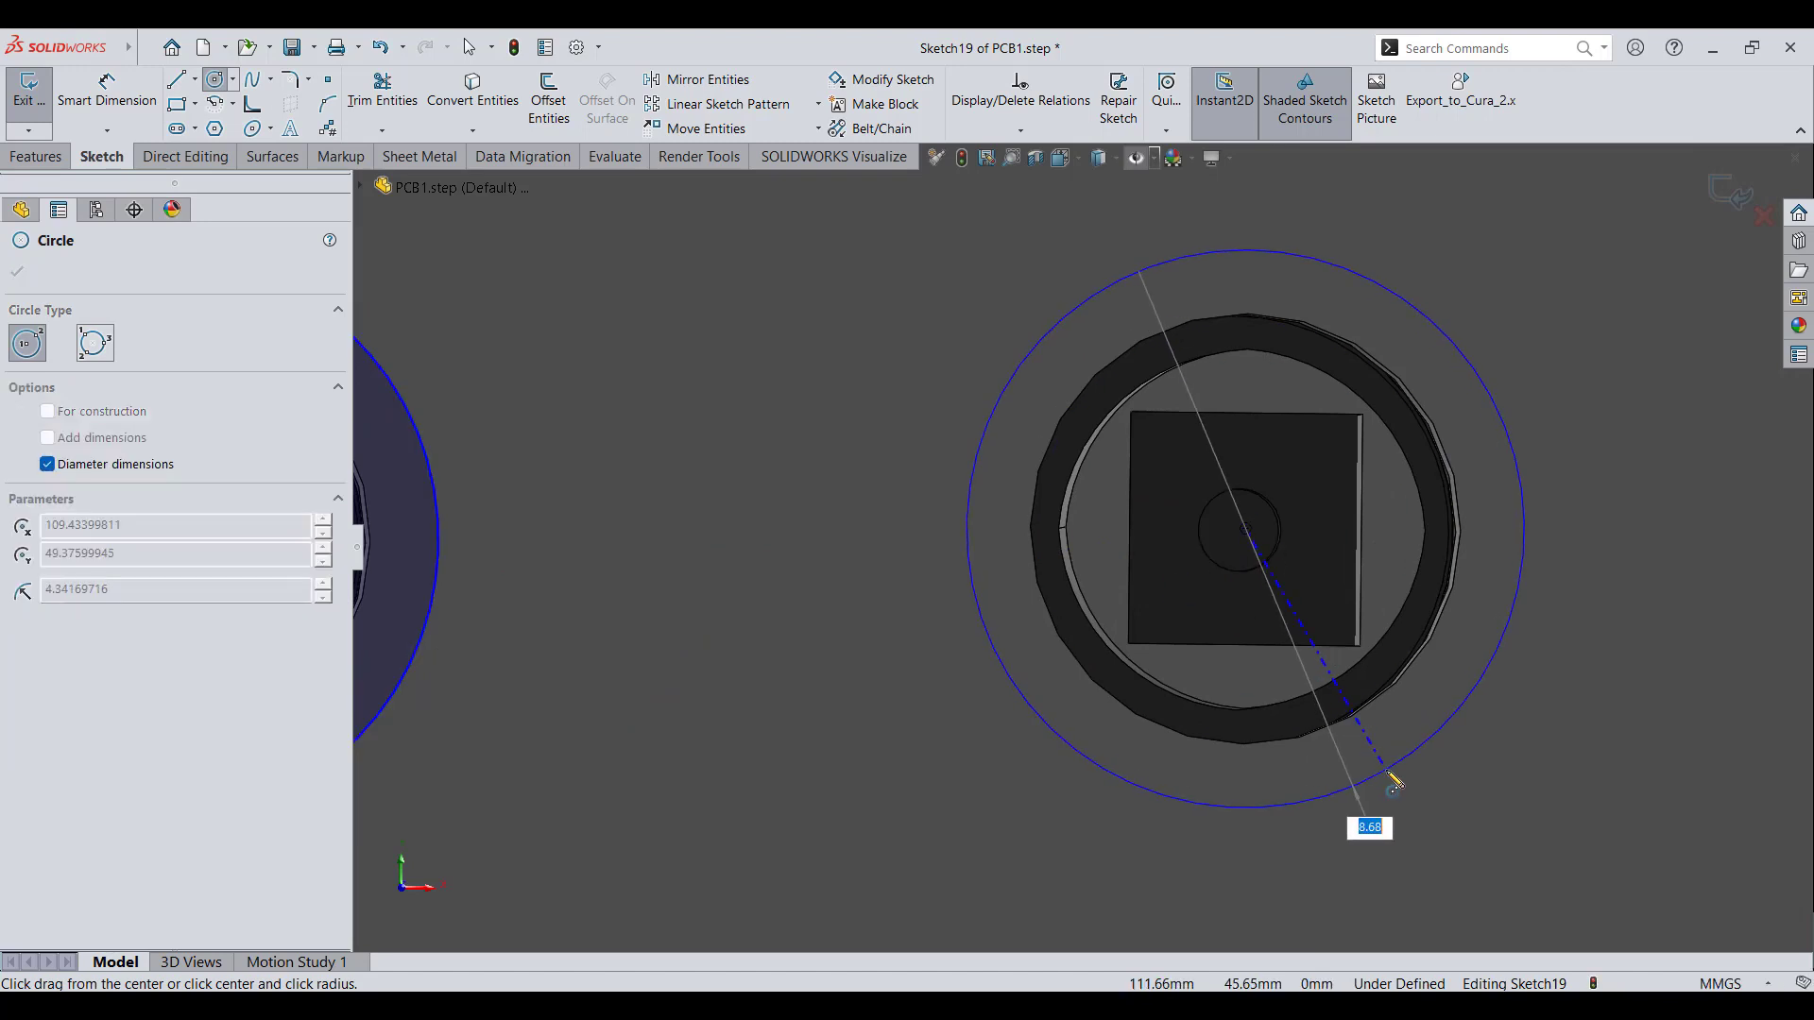
{"action": "left_click", "coordinate": [1392, 780]}
- Dimension the left circle and set its diameter to 10 mm
{"action": "scroll", "coordinate": [1040, 614], "scroll_direction": "up", "scroll_amount": 4}
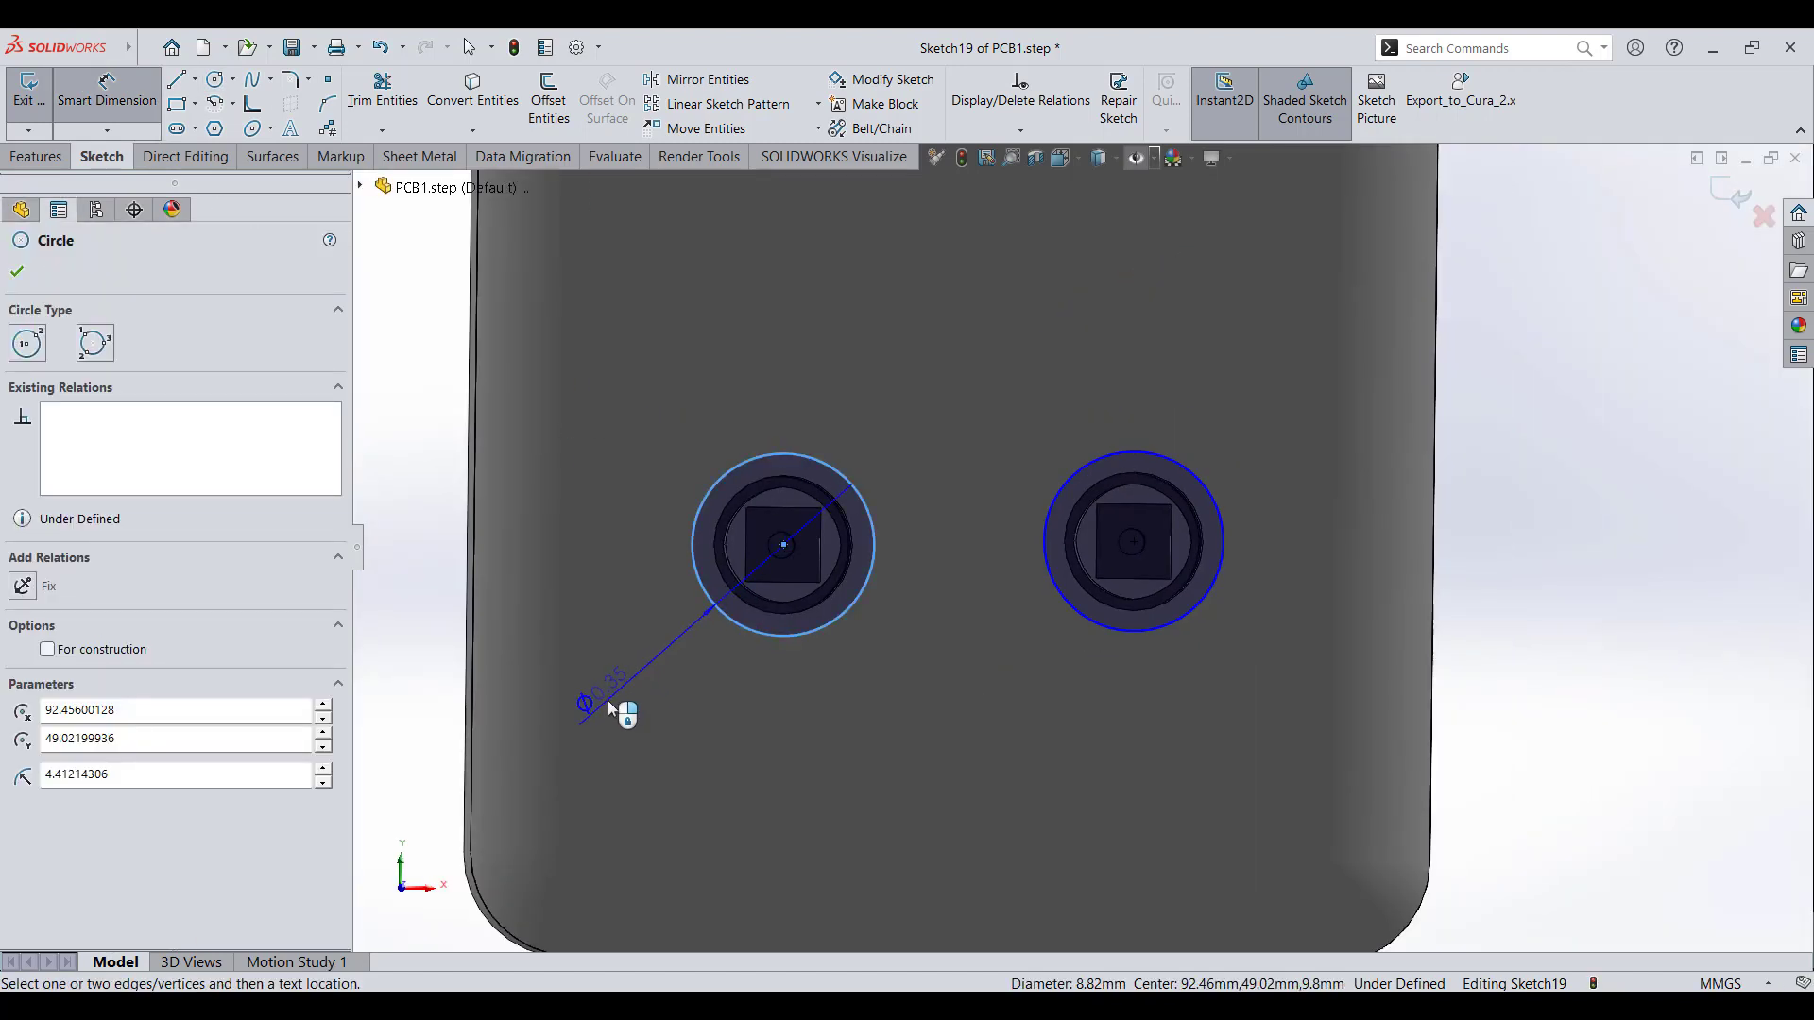
{"action": "left_click", "coordinate": [610, 706]}
{"action": "type", "text": "0.5mm"}
{"action": "key", "text": "Return"}
{"action": "double_click", "coordinate": [665, 634]}
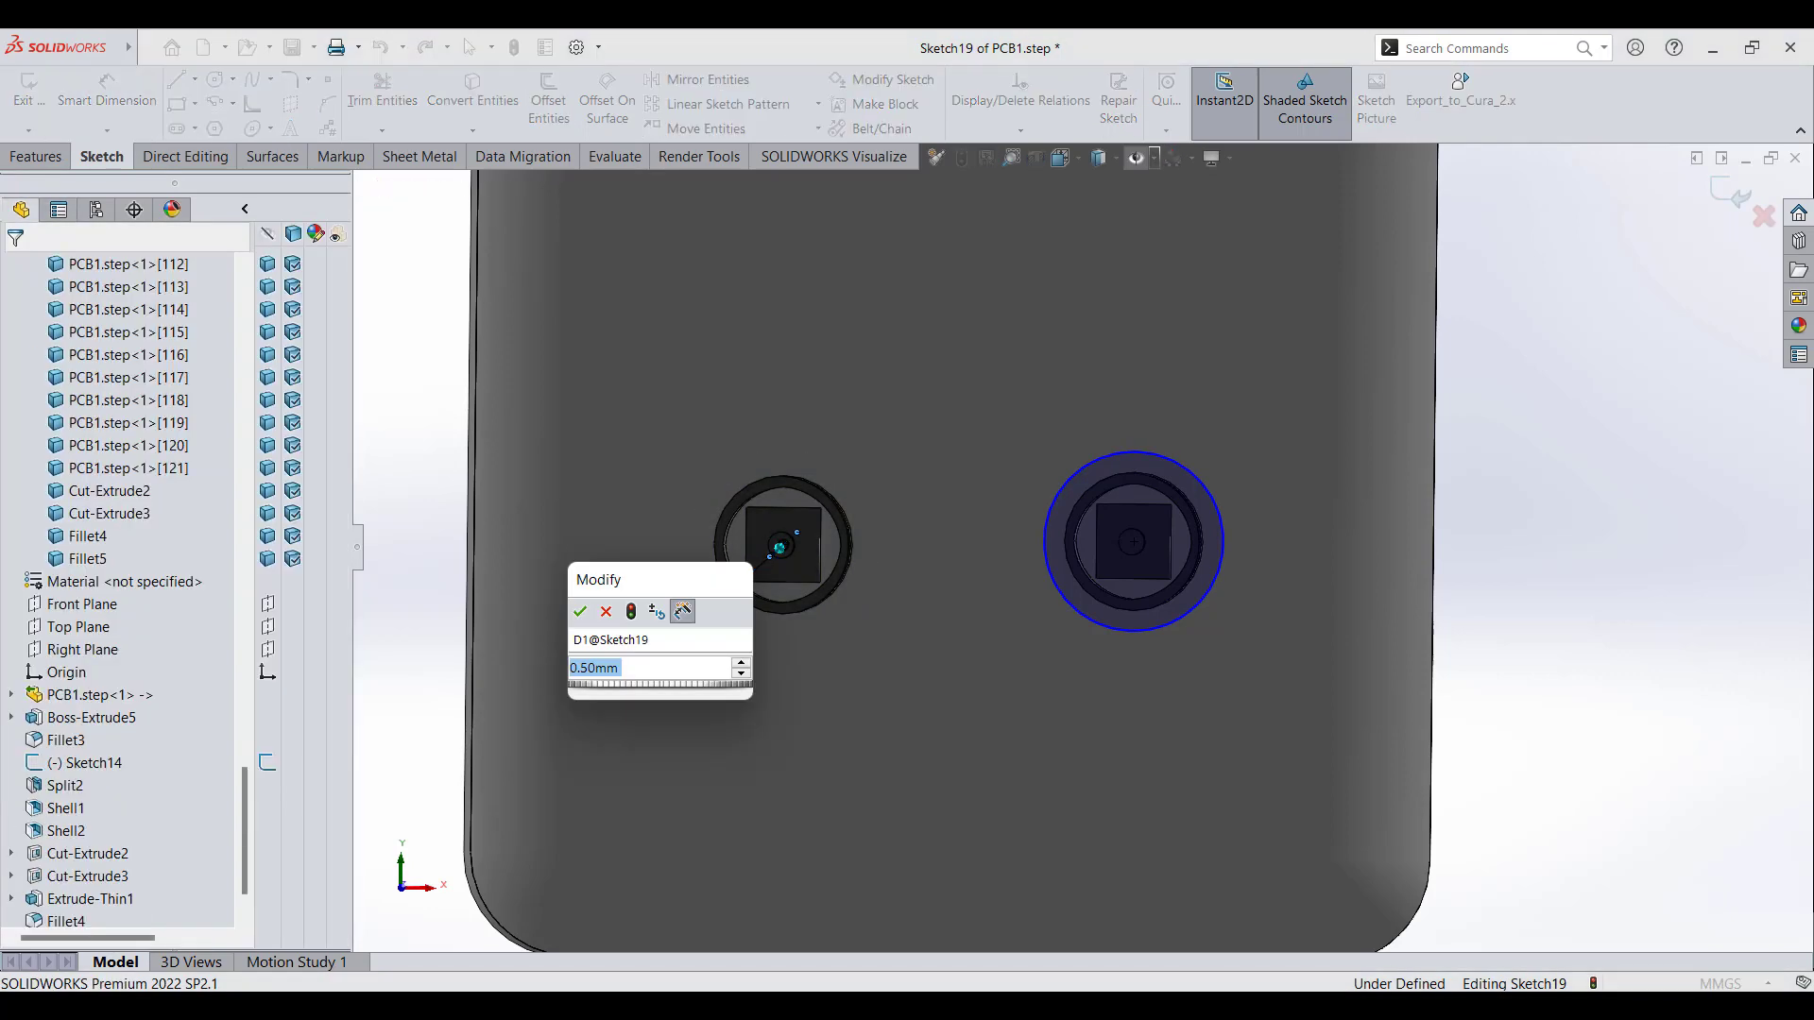
{"action": "type", "text": "5mm"}
{"action": "key", "text": "Return"}
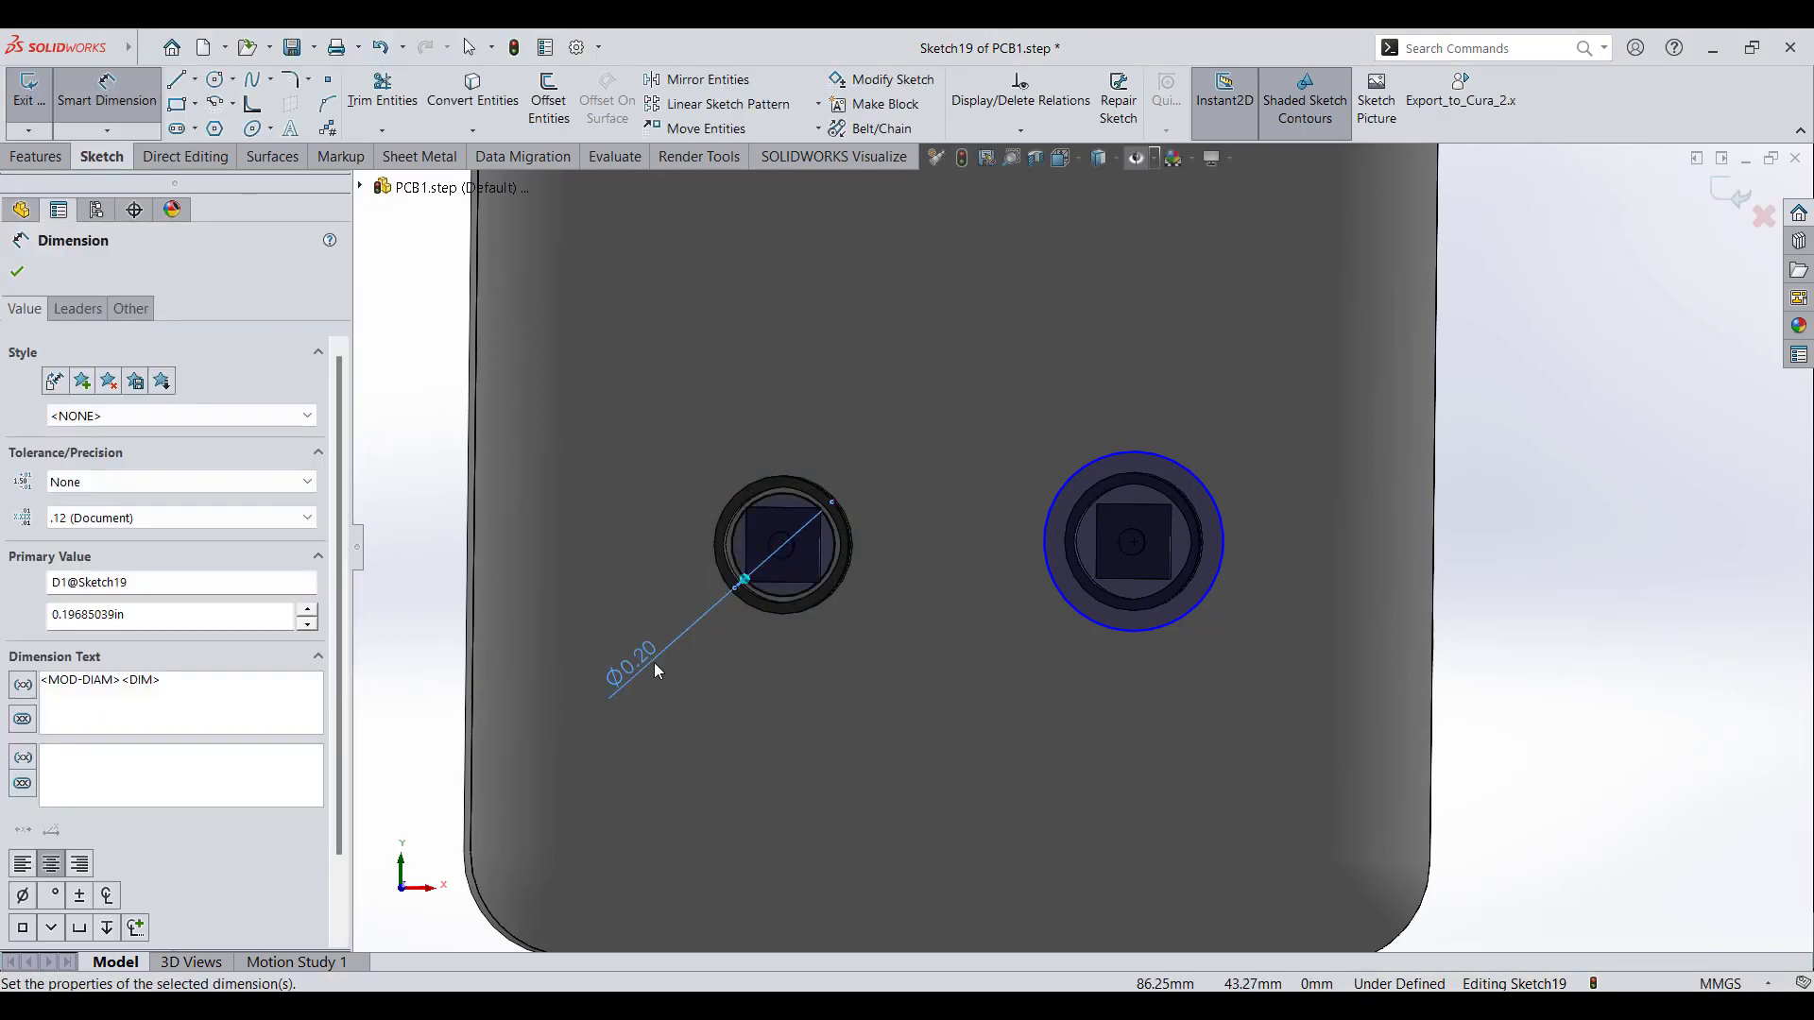
{"action": "double_click", "coordinate": [641, 661]}
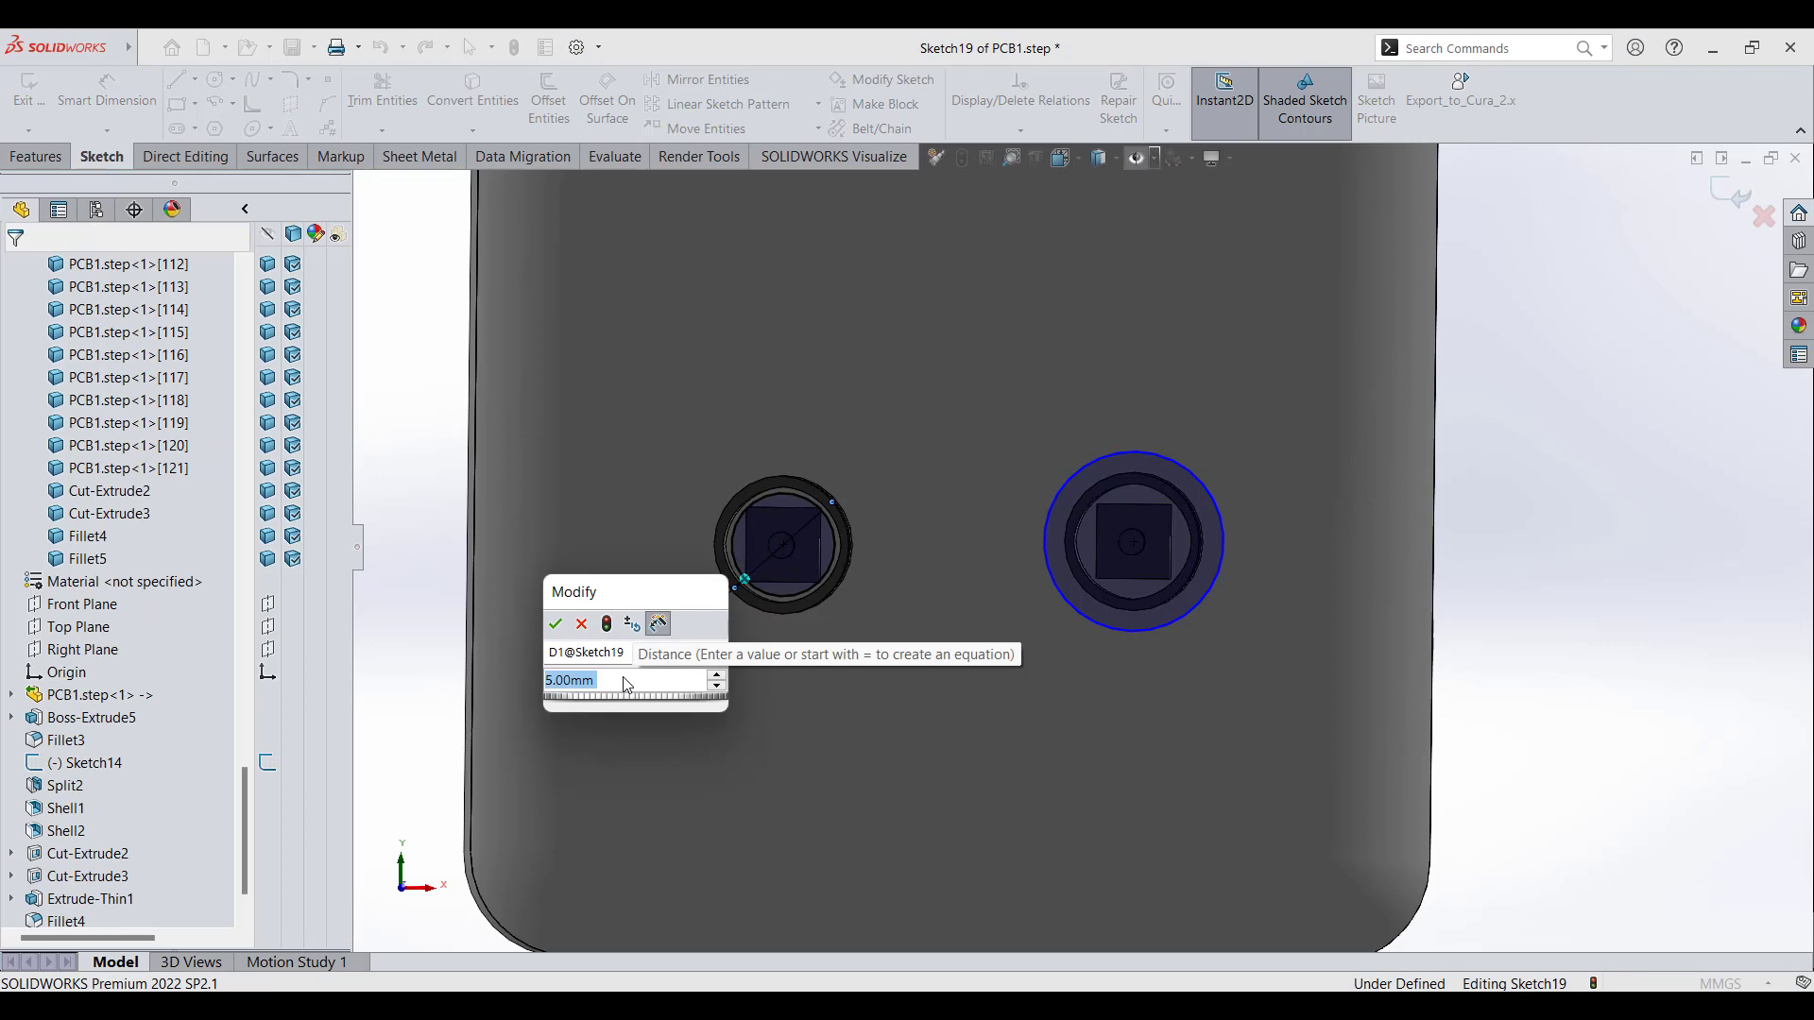
{"action": "type", "text": "10mm"}
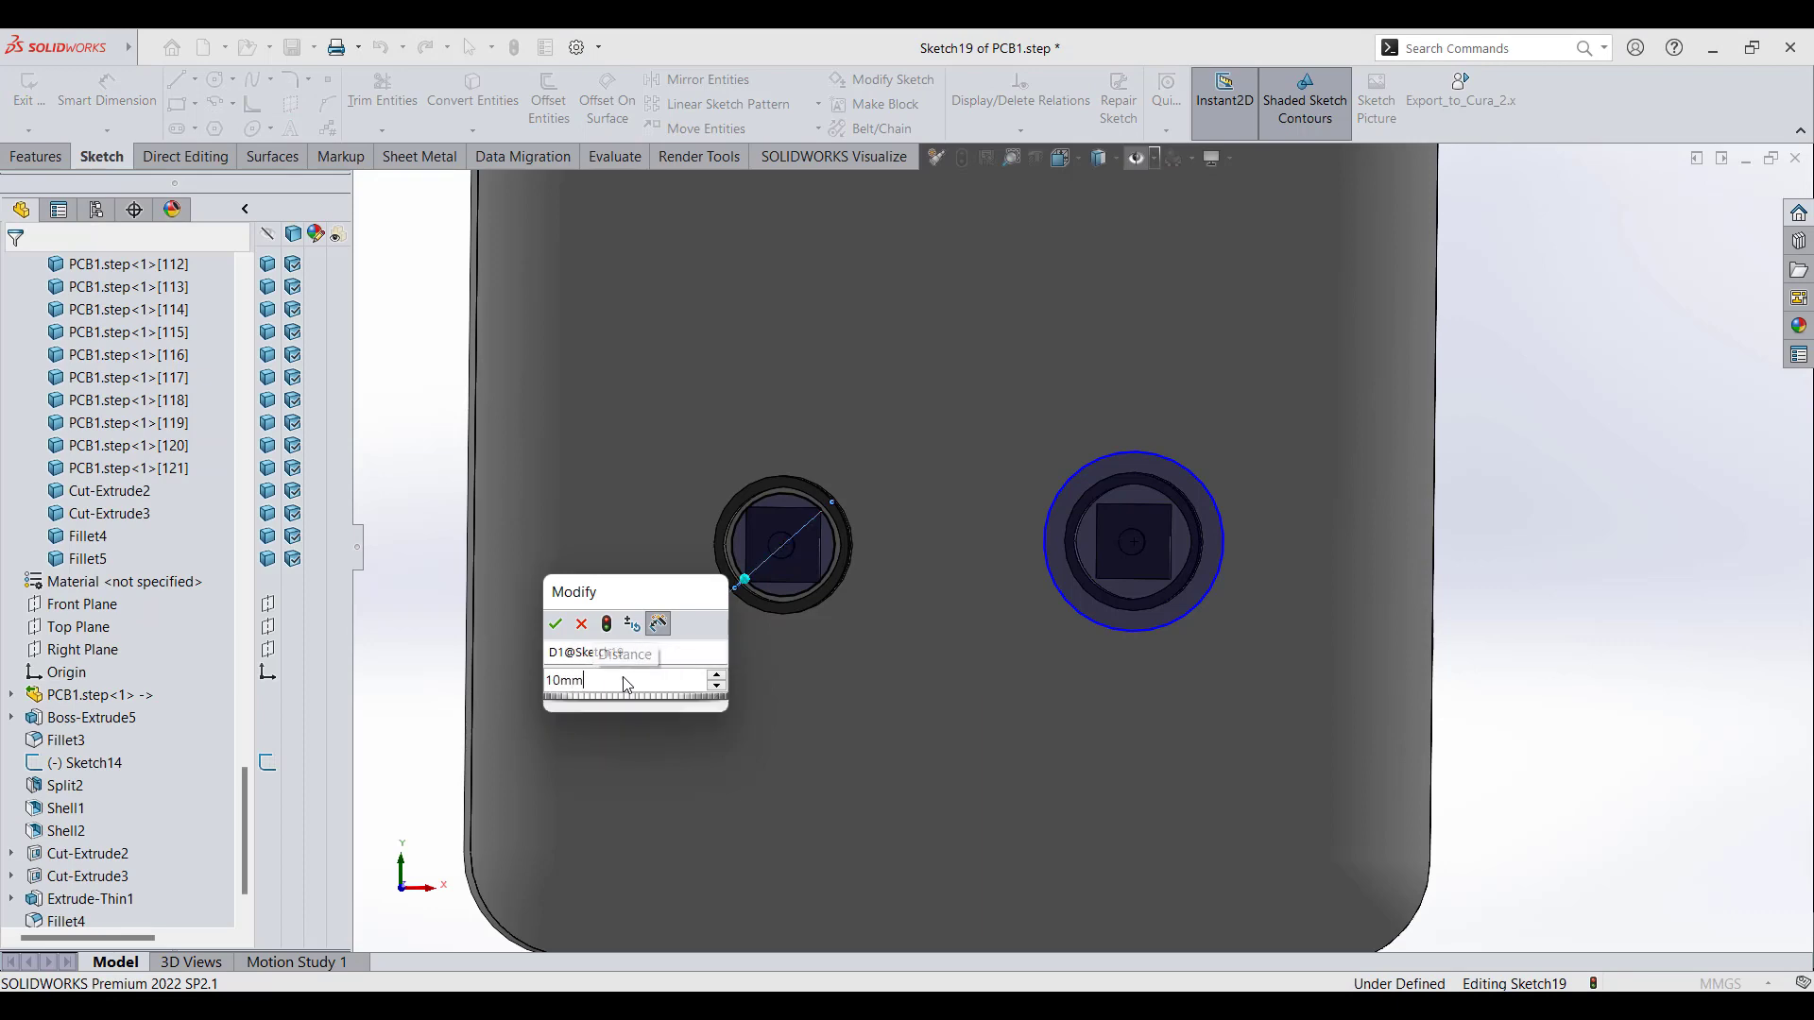
{"action": "key", "text": "Return"}
- Dimension the right circle with a diameter of 10 mm and finish the sketch
{"action": "left_click", "coordinate": [1071, 612]}
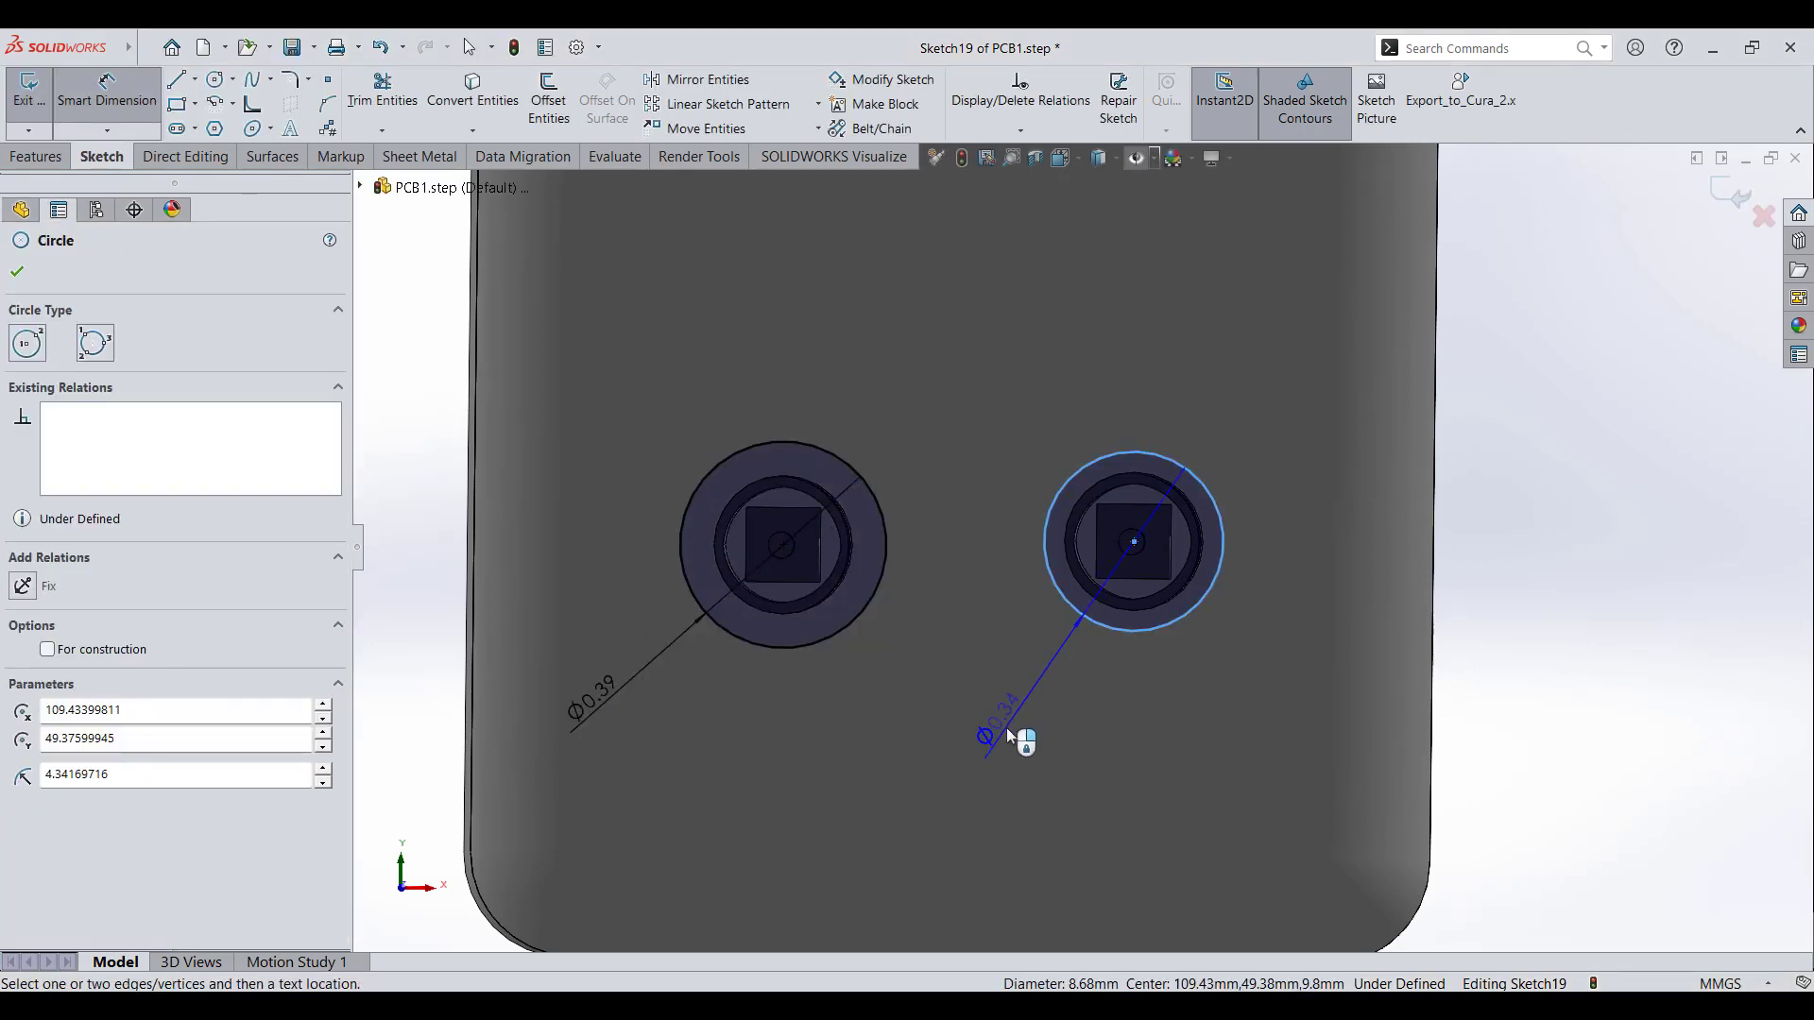
{"action": "key", "text": "Escape"}
{"action": "left_click", "coordinate": [1064, 607]}
{"action": "left_click", "coordinate": [1010, 687]}
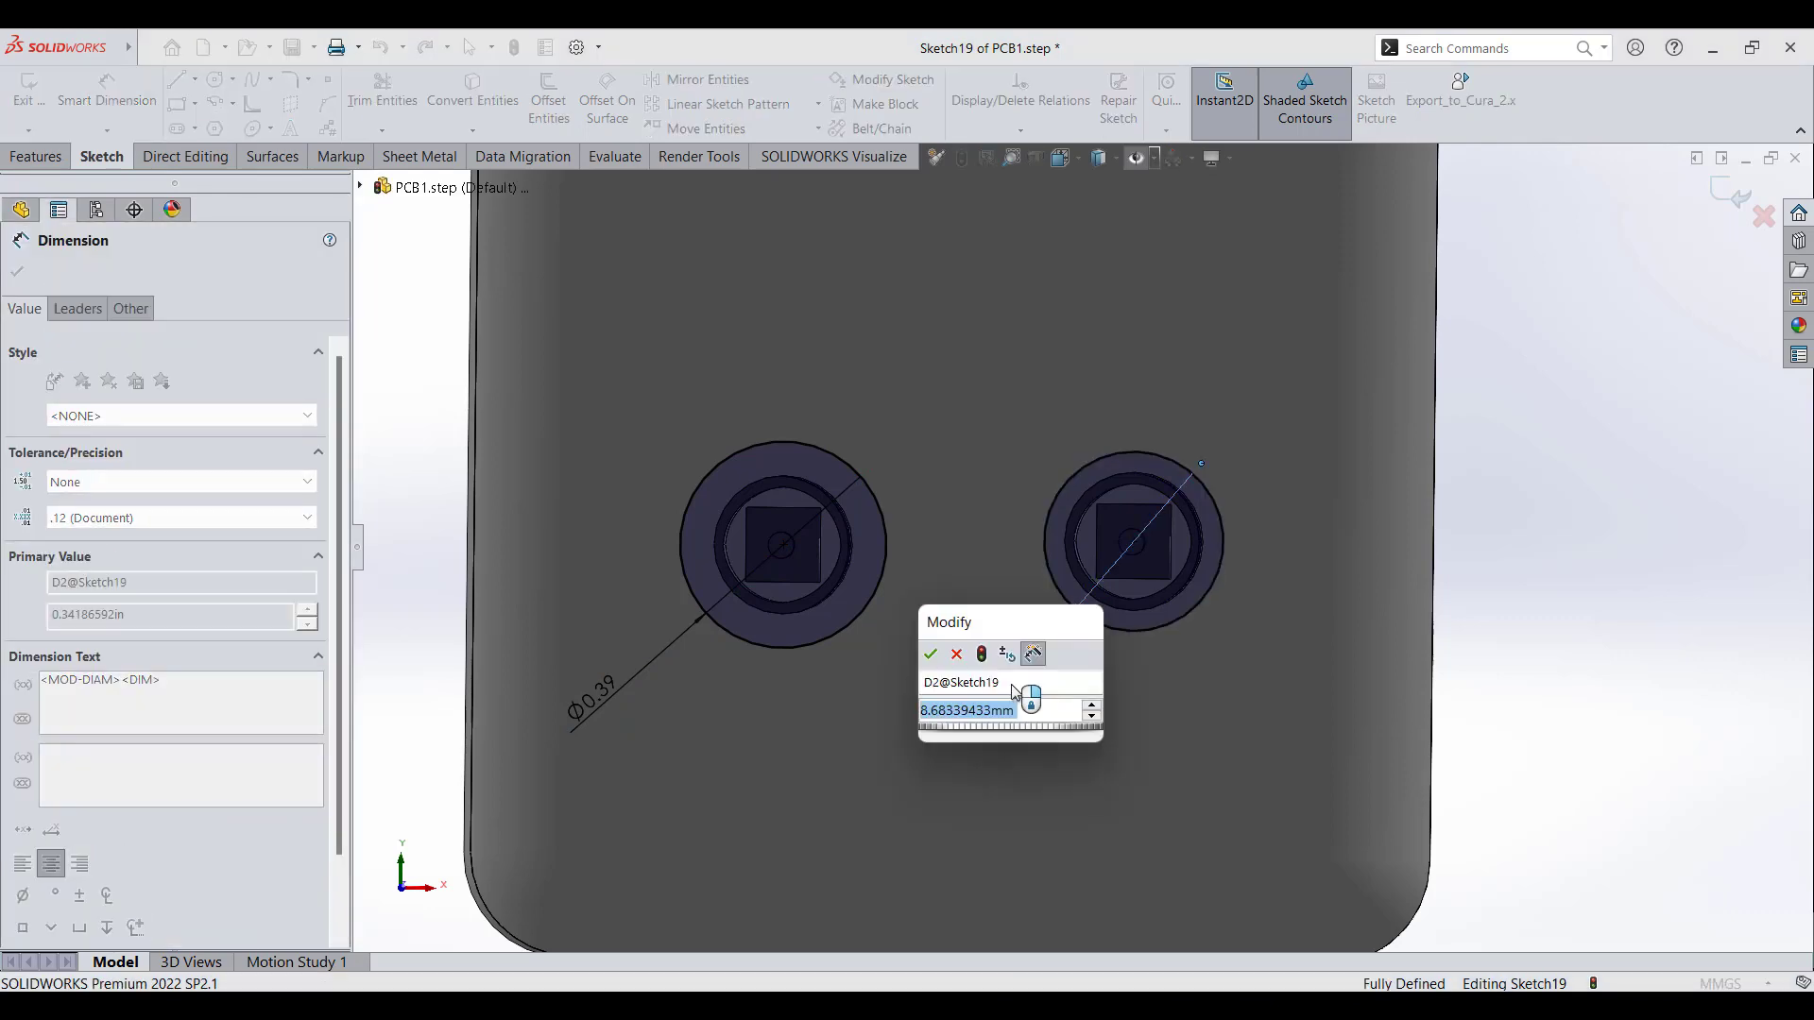
{"action": "type", "text": "10mm"}
{"action": "key", "text": "Return"}
{"action": "left_click", "coordinate": [1735, 192]}
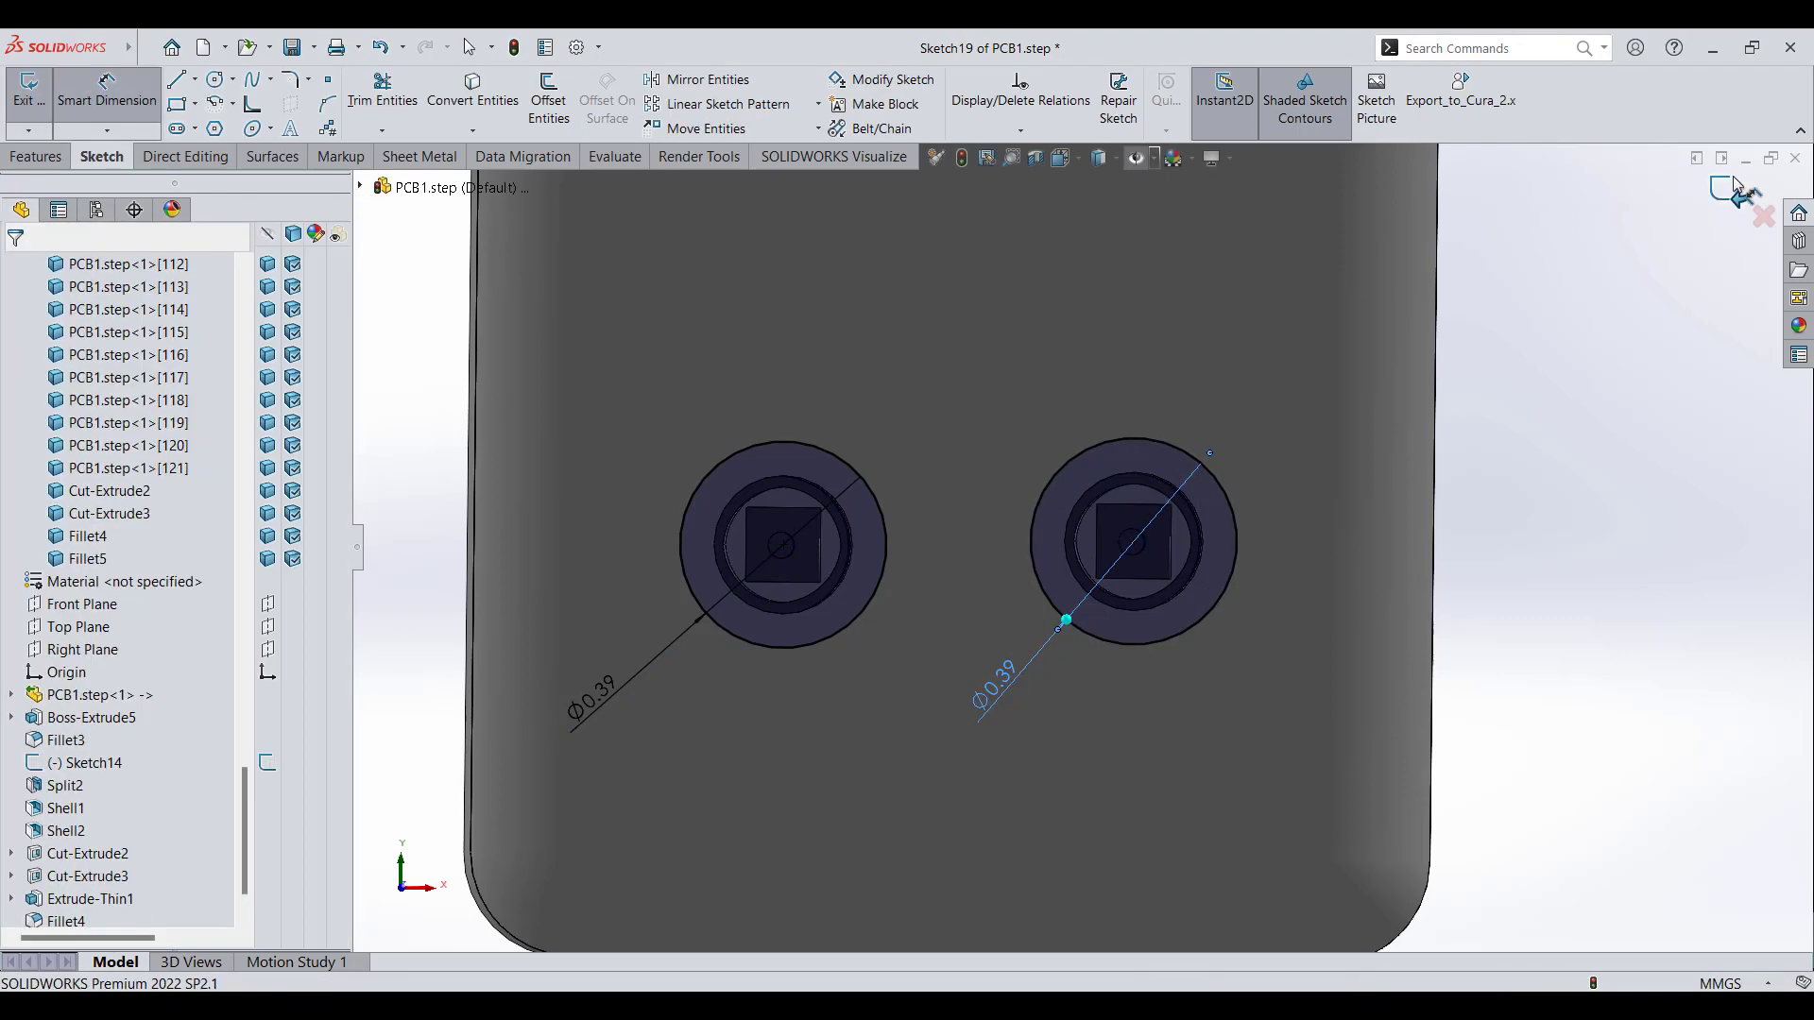
- Extrude the two 10 mm circles 3 mm upward from the cover as separate bodies, with merging turned off
{"action": "middle_click_drag", "start_coordinate": [1287, 652], "coordinate": [1219, 557]}
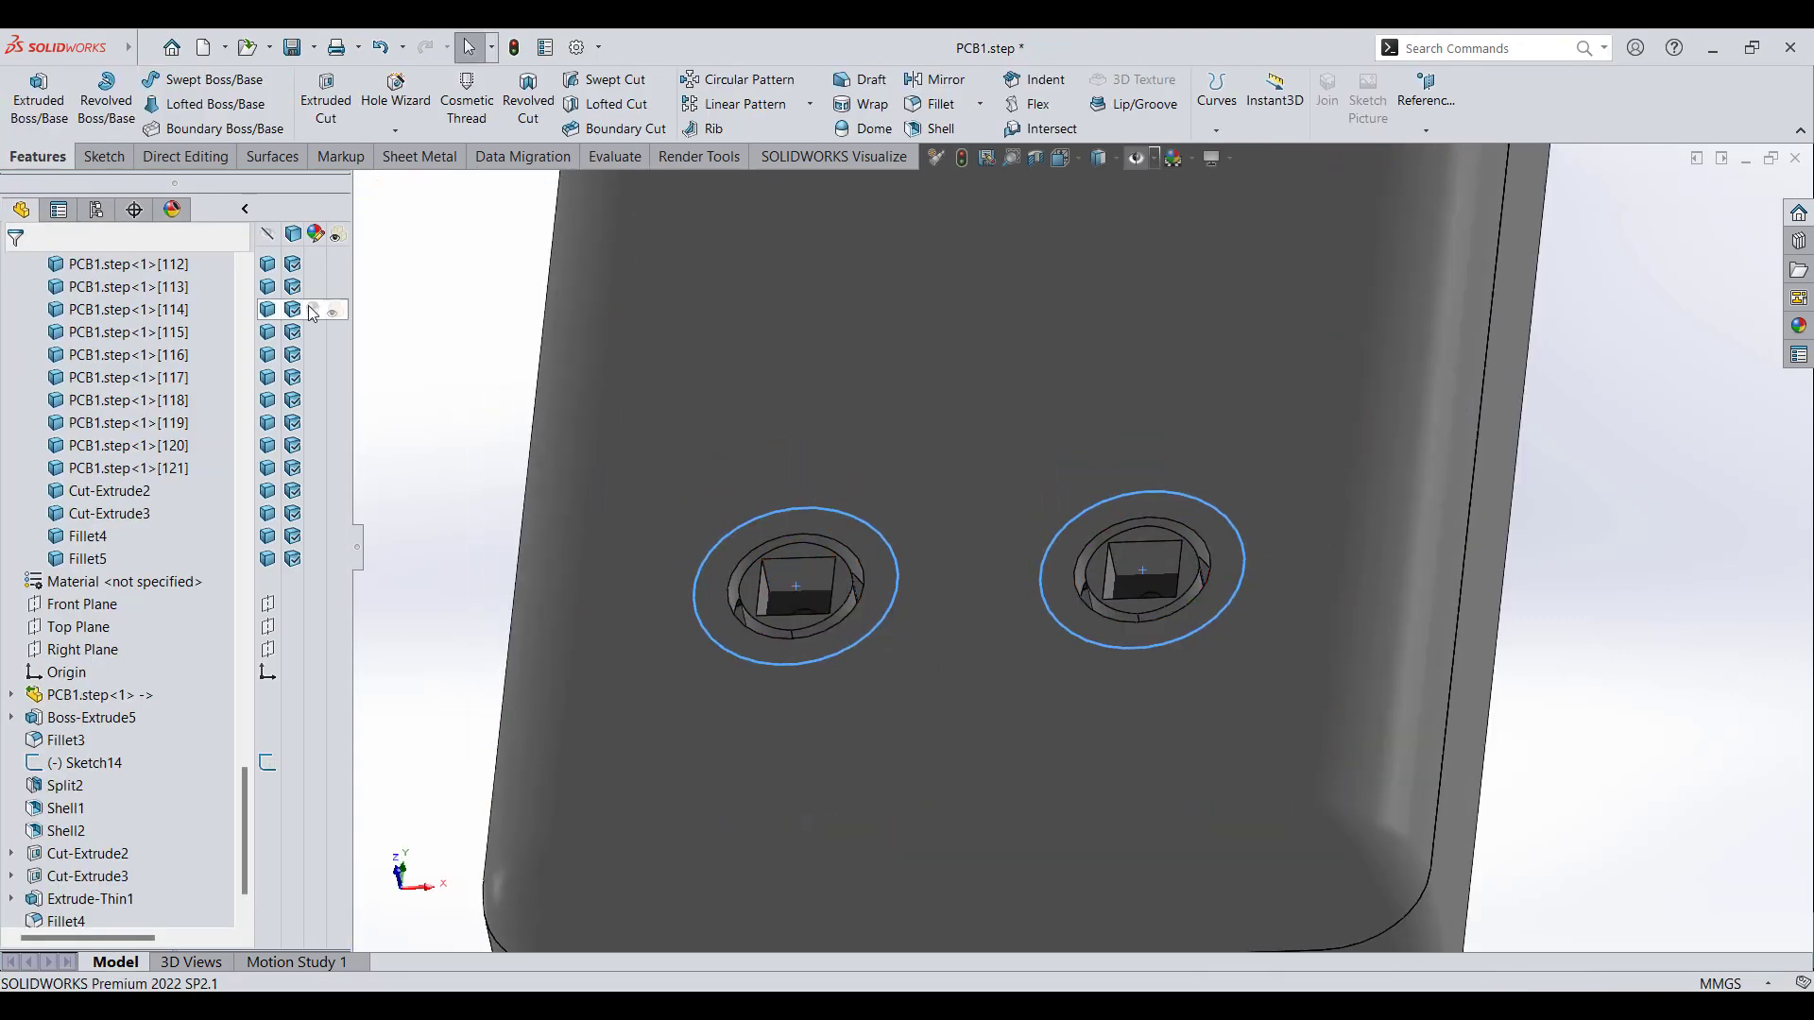
{"action": "left_click", "coordinate": [329, 113]}
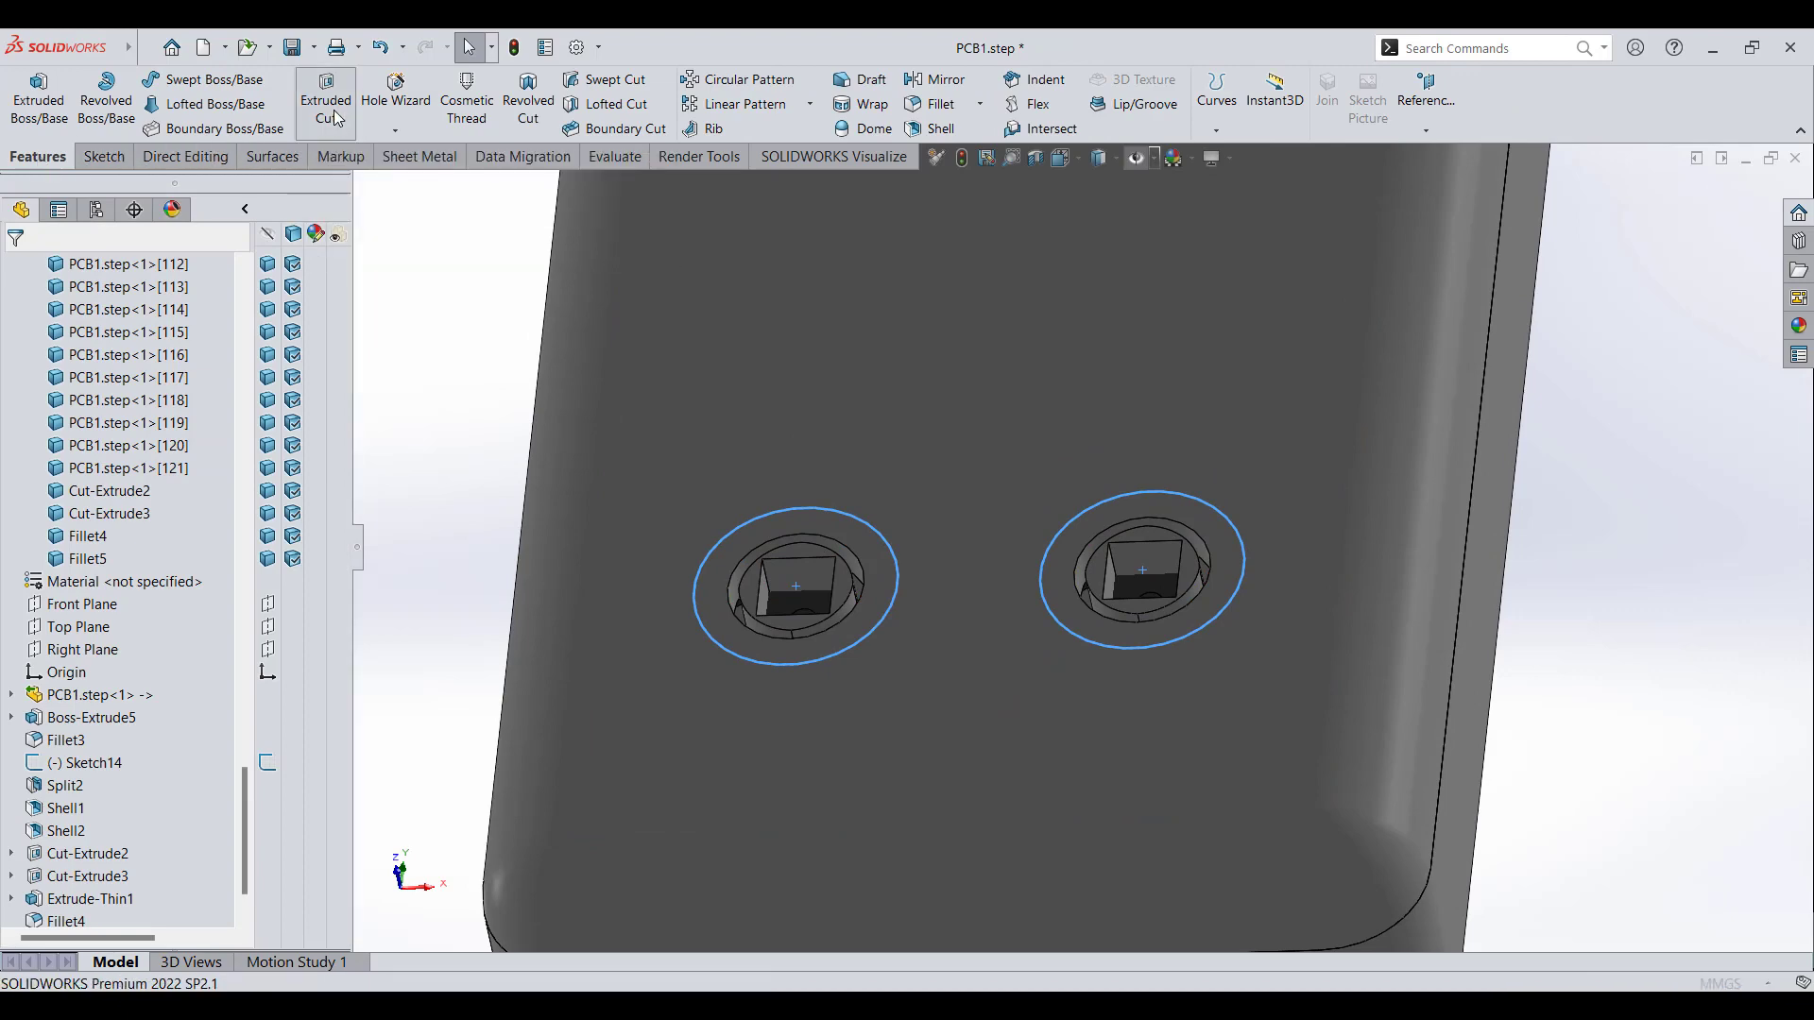
{"action": "left_click", "coordinate": [61, 268]}
{"action": "left_click", "coordinate": [38, 94]}
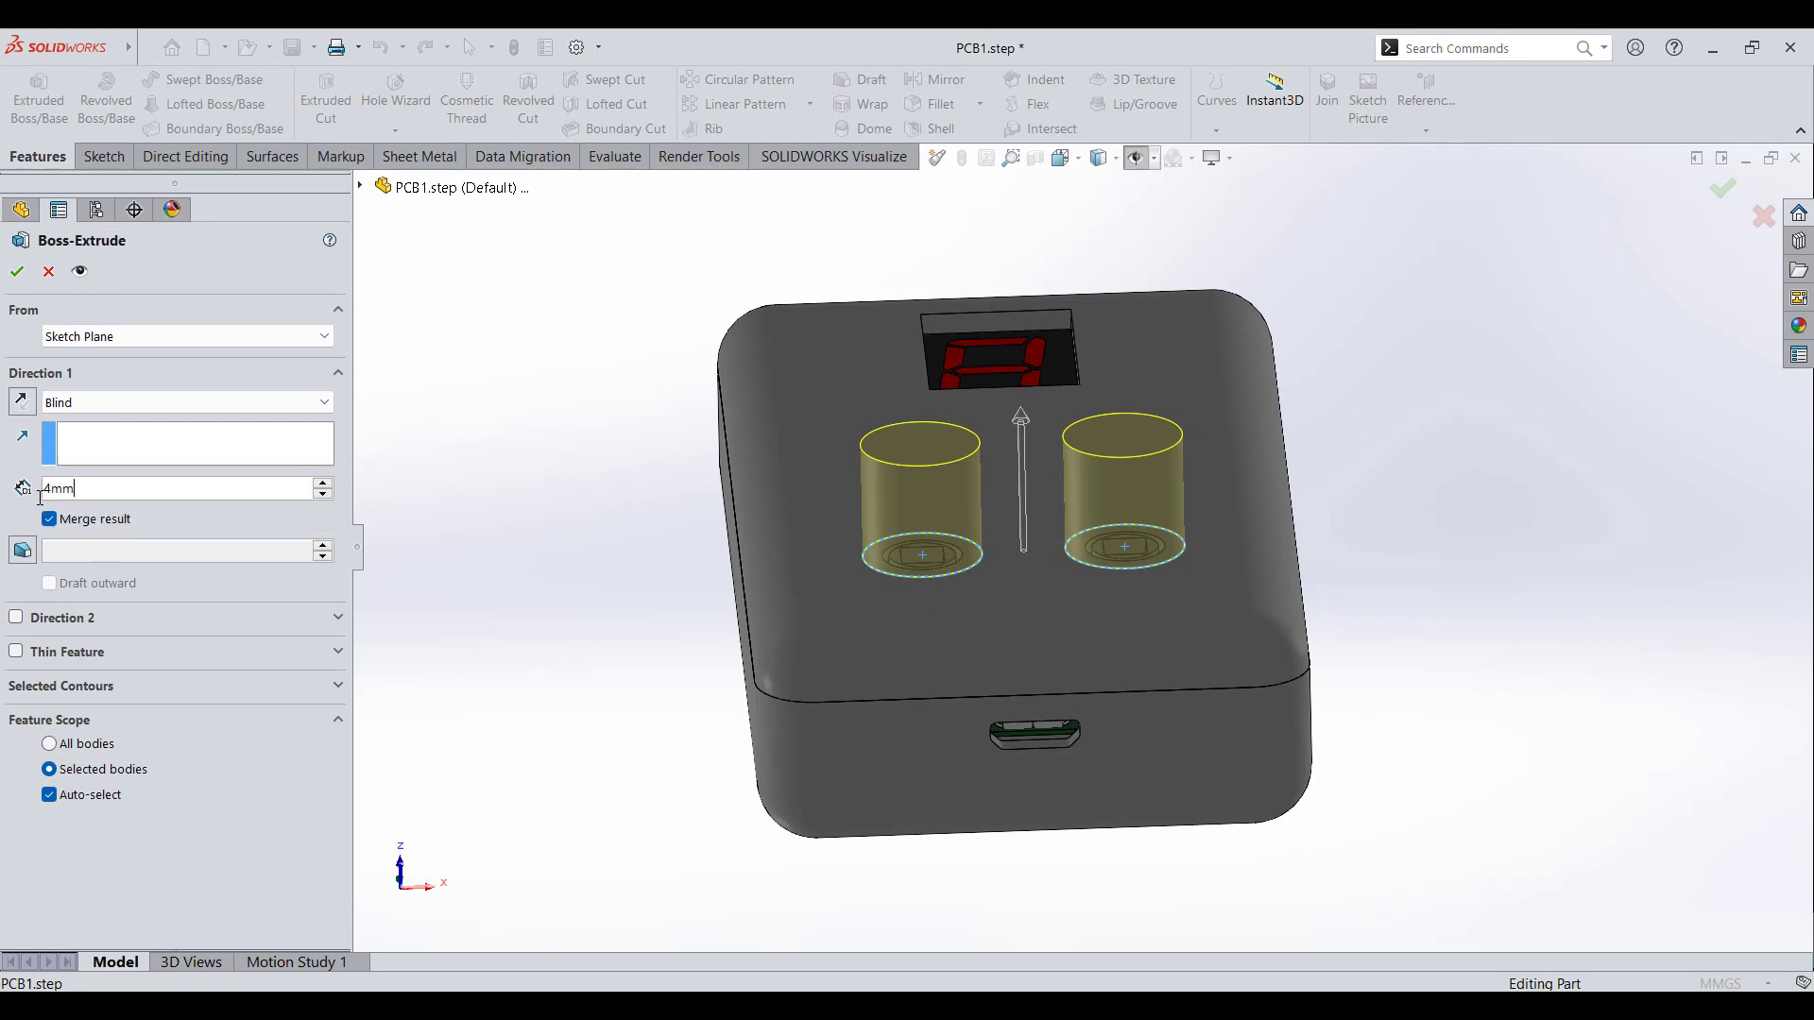
{"action": "type", "text": "3m"}
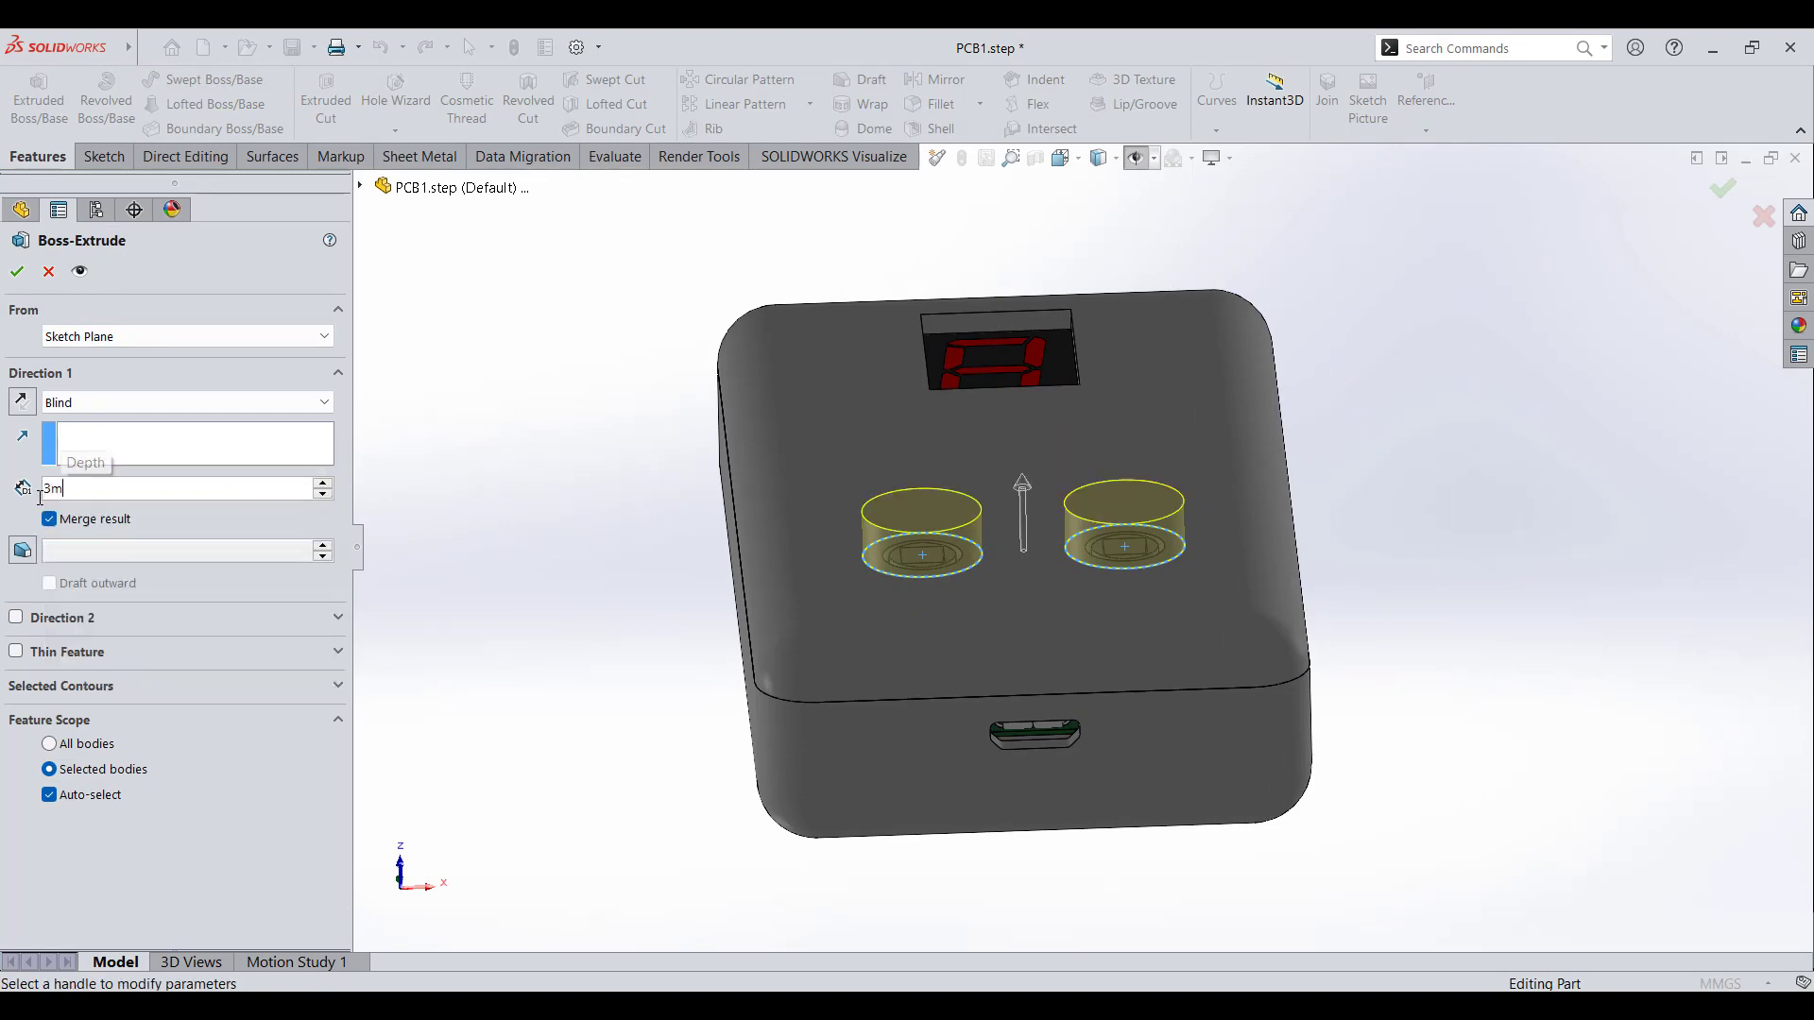
{"action": "left_click", "coordinate": [12, 274]}
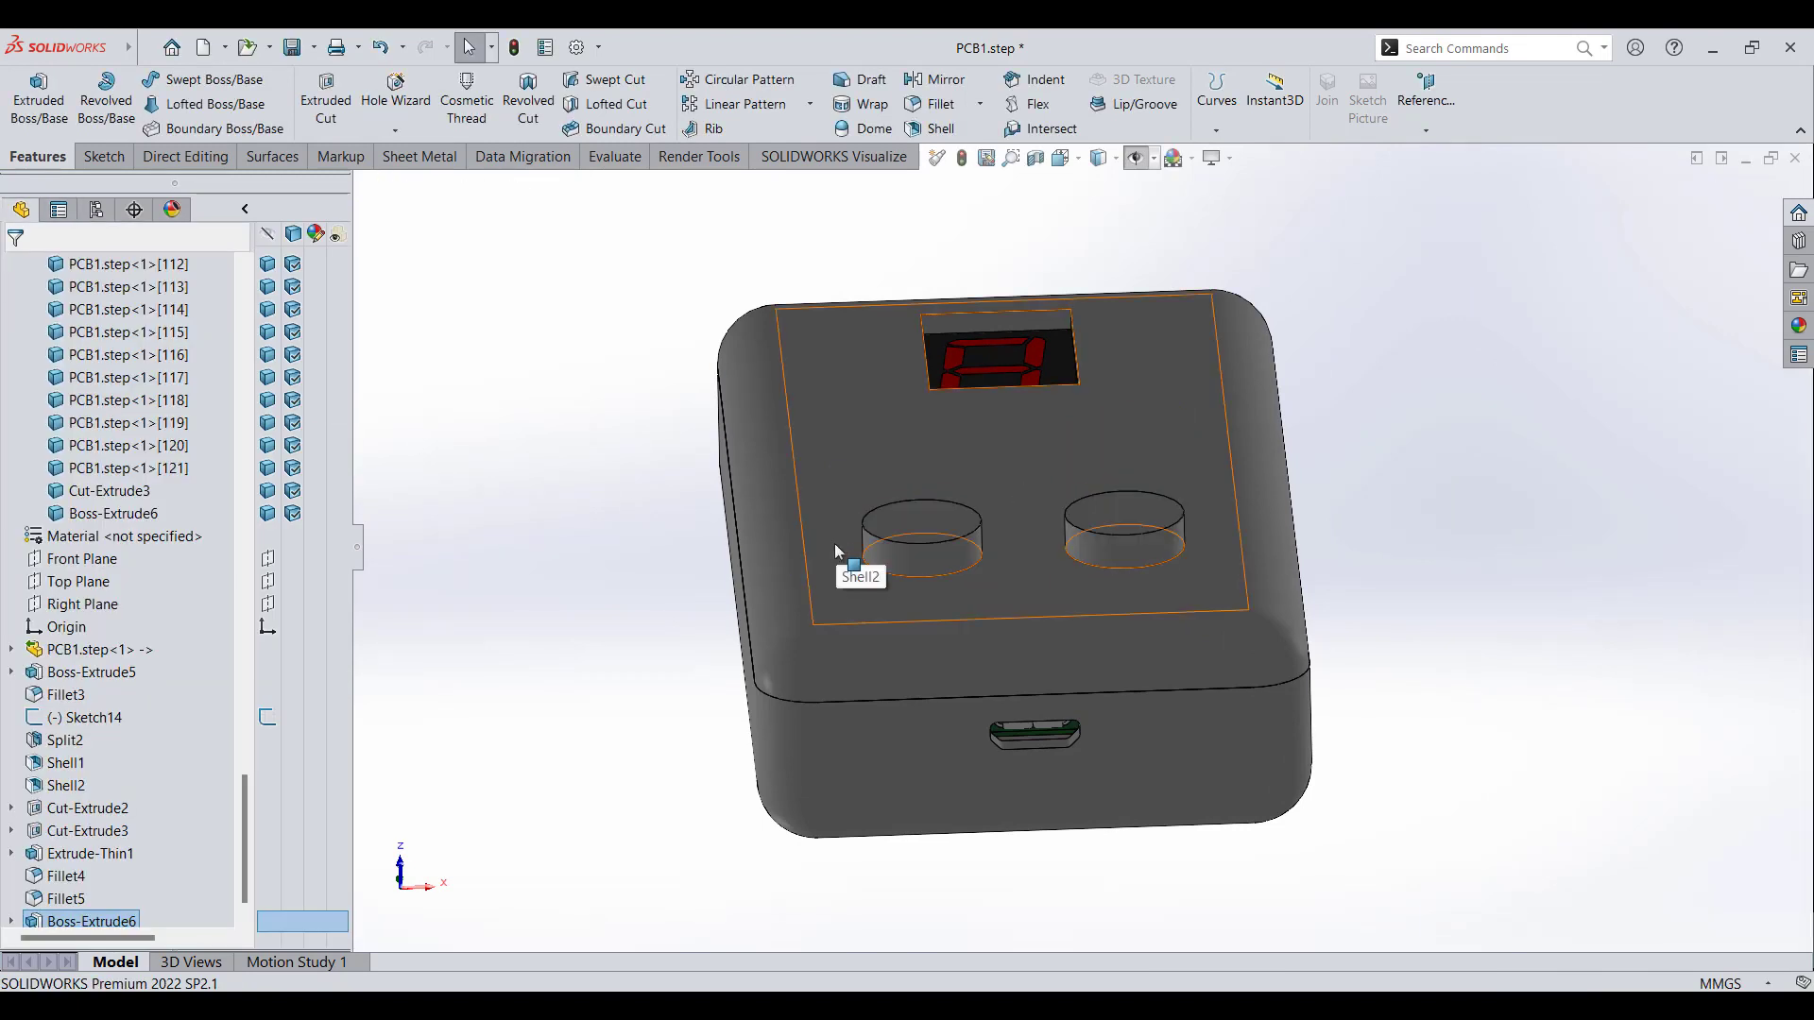
{"action": "right_click", "coordinate": [945, 473]}
{"action": "left_click", "coordinate": [956, 478]}
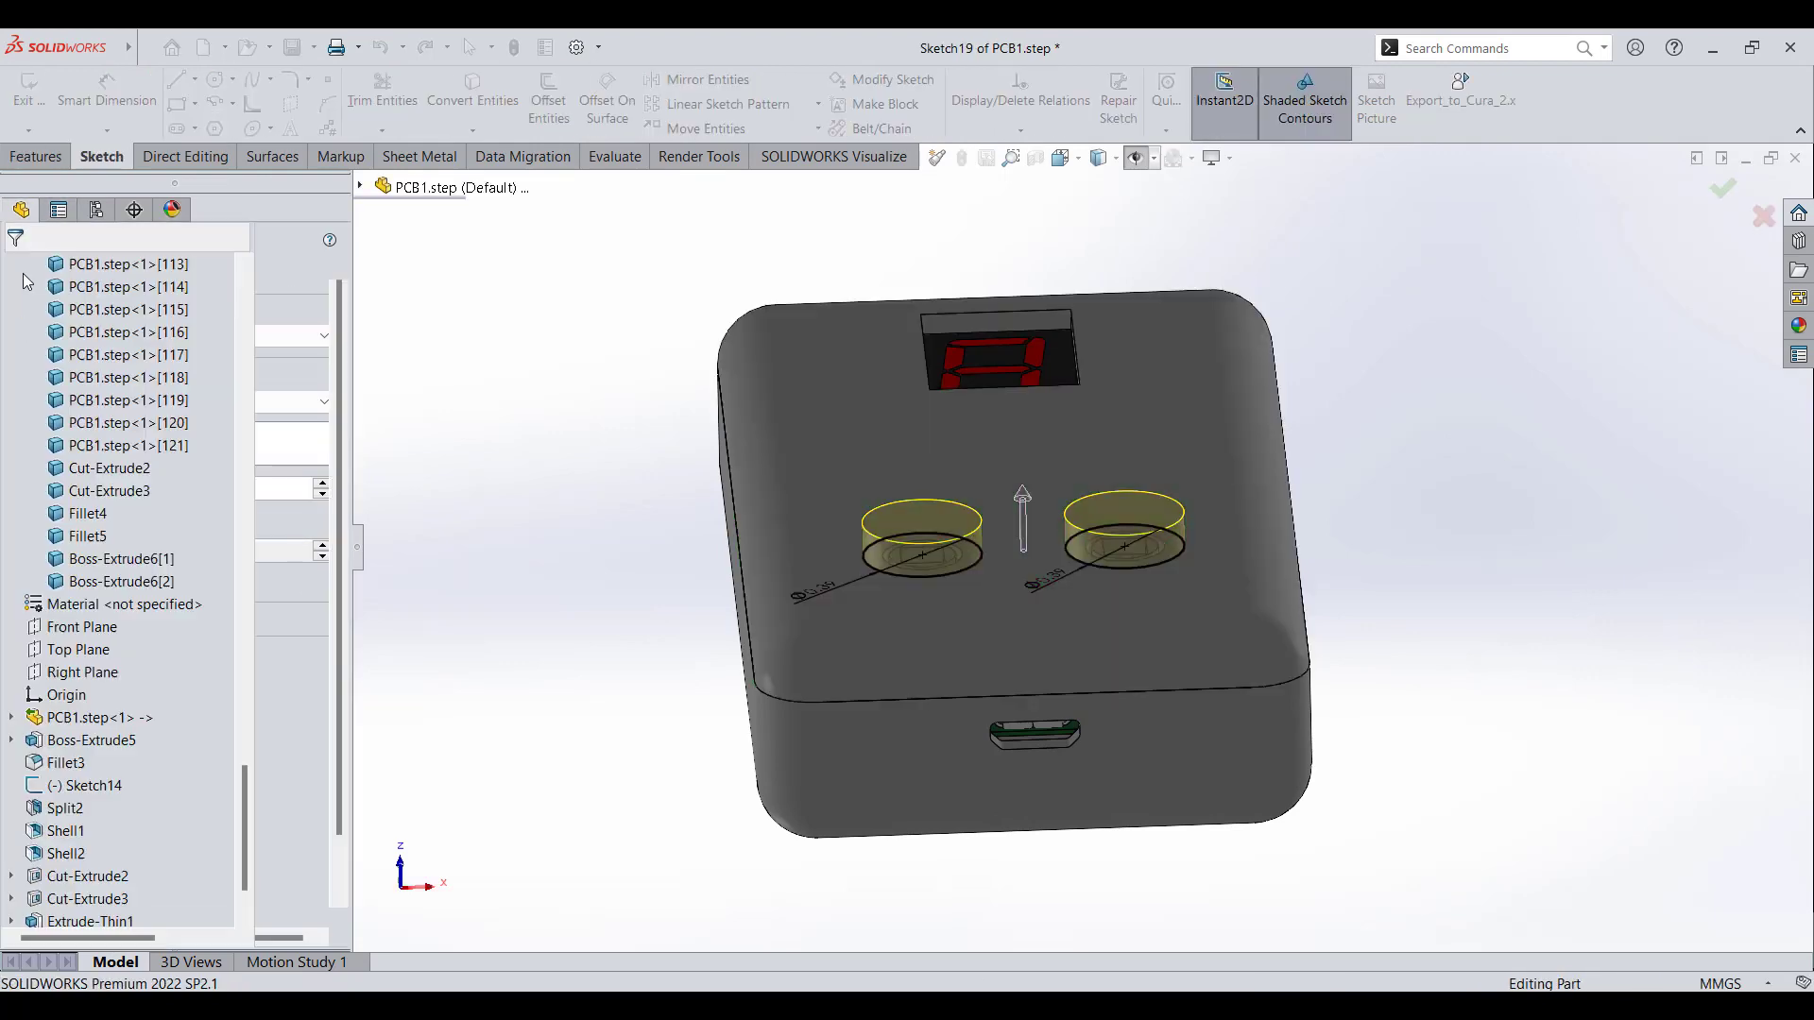
- Round the top faces of both button caps with 3 mm fillets
{"action": "middle_click_drag", "start_coordinate": [1296, 529], "coordinate": [1300, 631]}
{"action": "left_click", "coordinate": [1132, 648]}
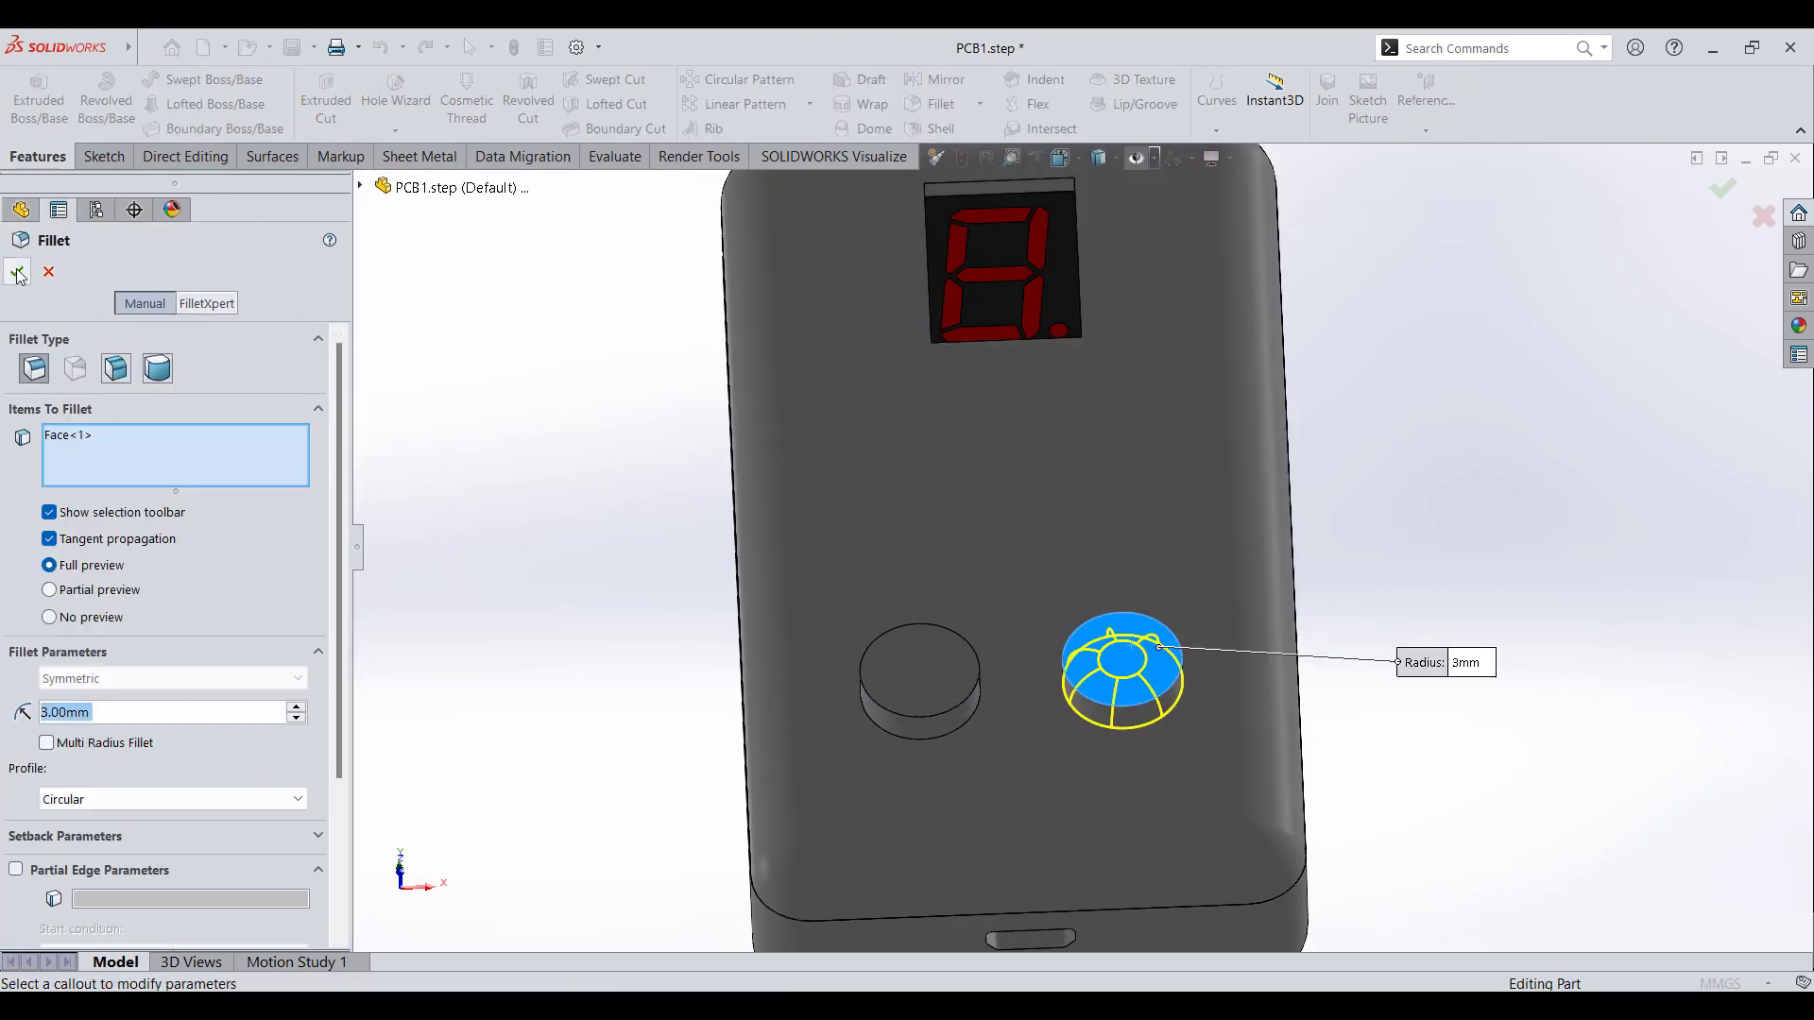
{"action": "left_click", "coordinate": [18, 273]}
{"action": "left_click", "coordinate": [935, 666]}
{"action": "left_click", "coordinate": [941, 103]}
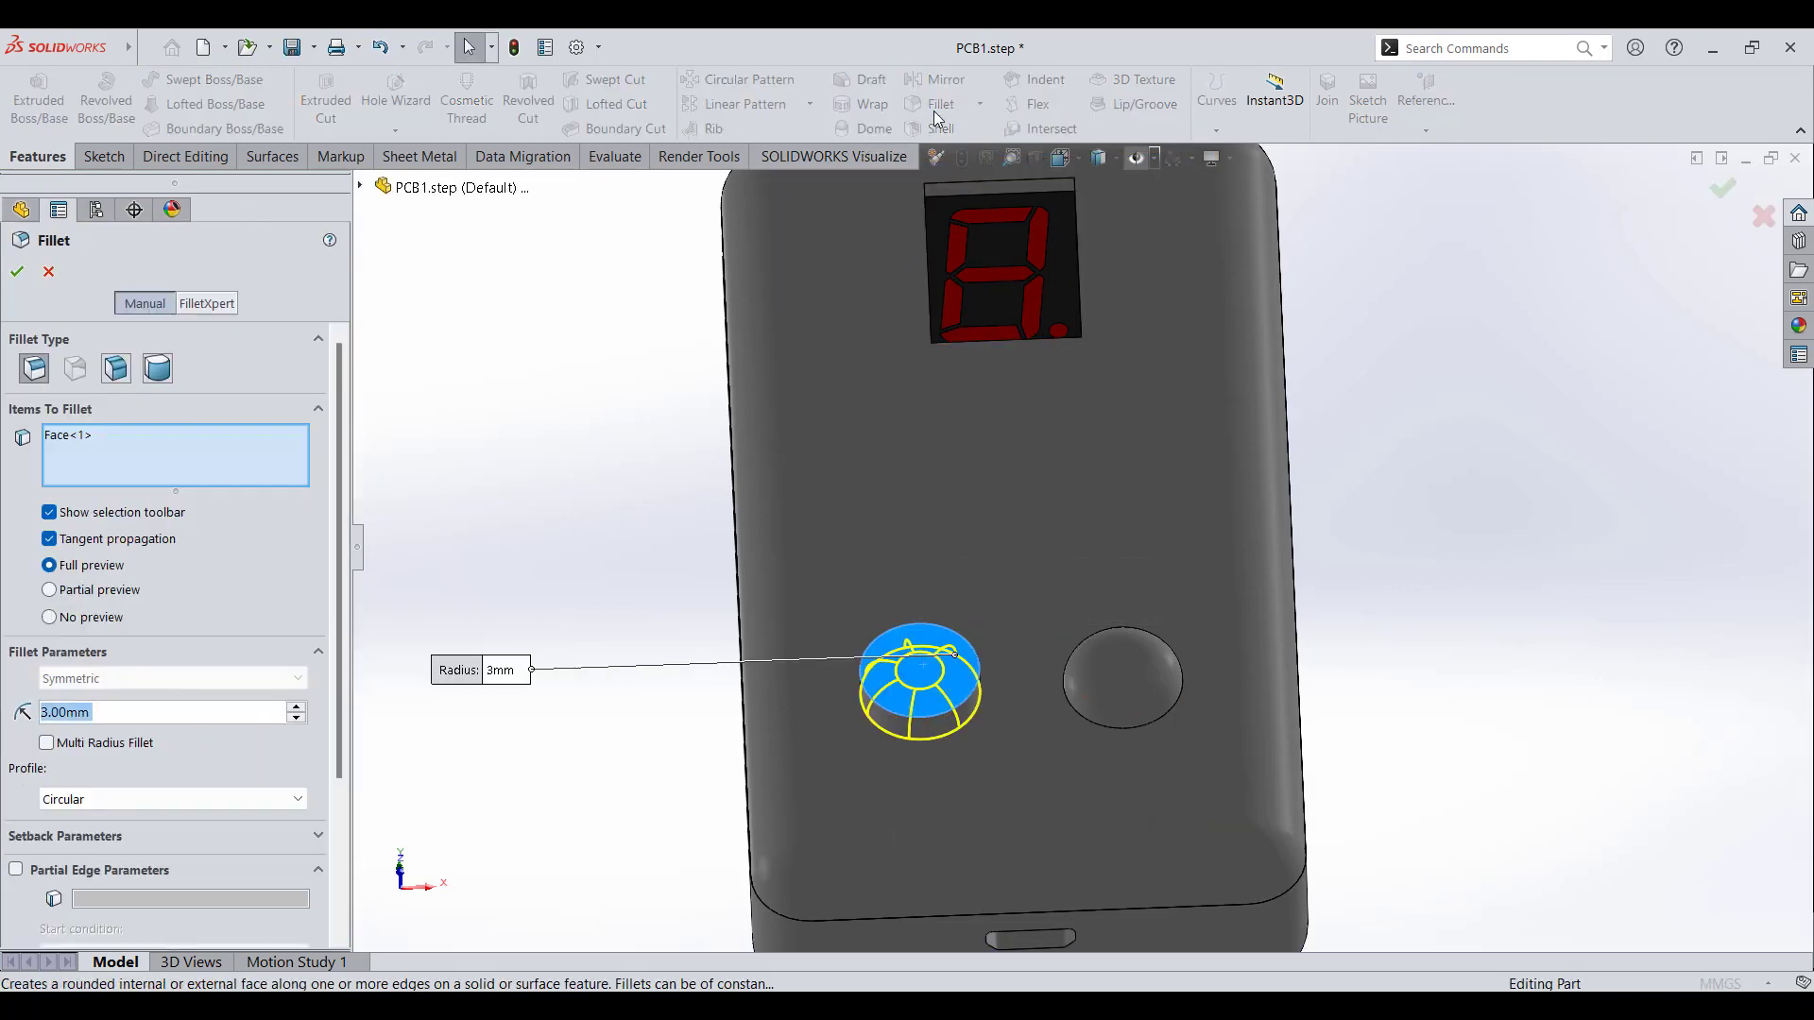
{"action": "left_click", "coordinate": [16, 273]}
- Turn on RealView graphics and hide the top cover to expose the button caps and their stems
{"action": "left_click", "coordinate": [1226, 159]}
{"action": "left_click", "coordinate": [1227, 184]}
{"action": "scroll", "coordinate": [1295, 587], "scroll_direction": "up", "scroll_amount": 3}
{"action": "scroll", "coordinate": [1115, 624], "scroll_direction": "down", "scroll_amount": 2}
{"action": "middle_click_drag", "start_coordinate": [1106, 642], "coordinate": [1067, 572]}
{"action": "key", "text": "Tab"}
{"action": "middle_click_drag", "start_coordinate": [1085, 745], "coordinate": [1193, 485]}
{"action": "scroll", "coordinate": [1115, 572], "scroll_direction": "down", "scroll_amount": 5}
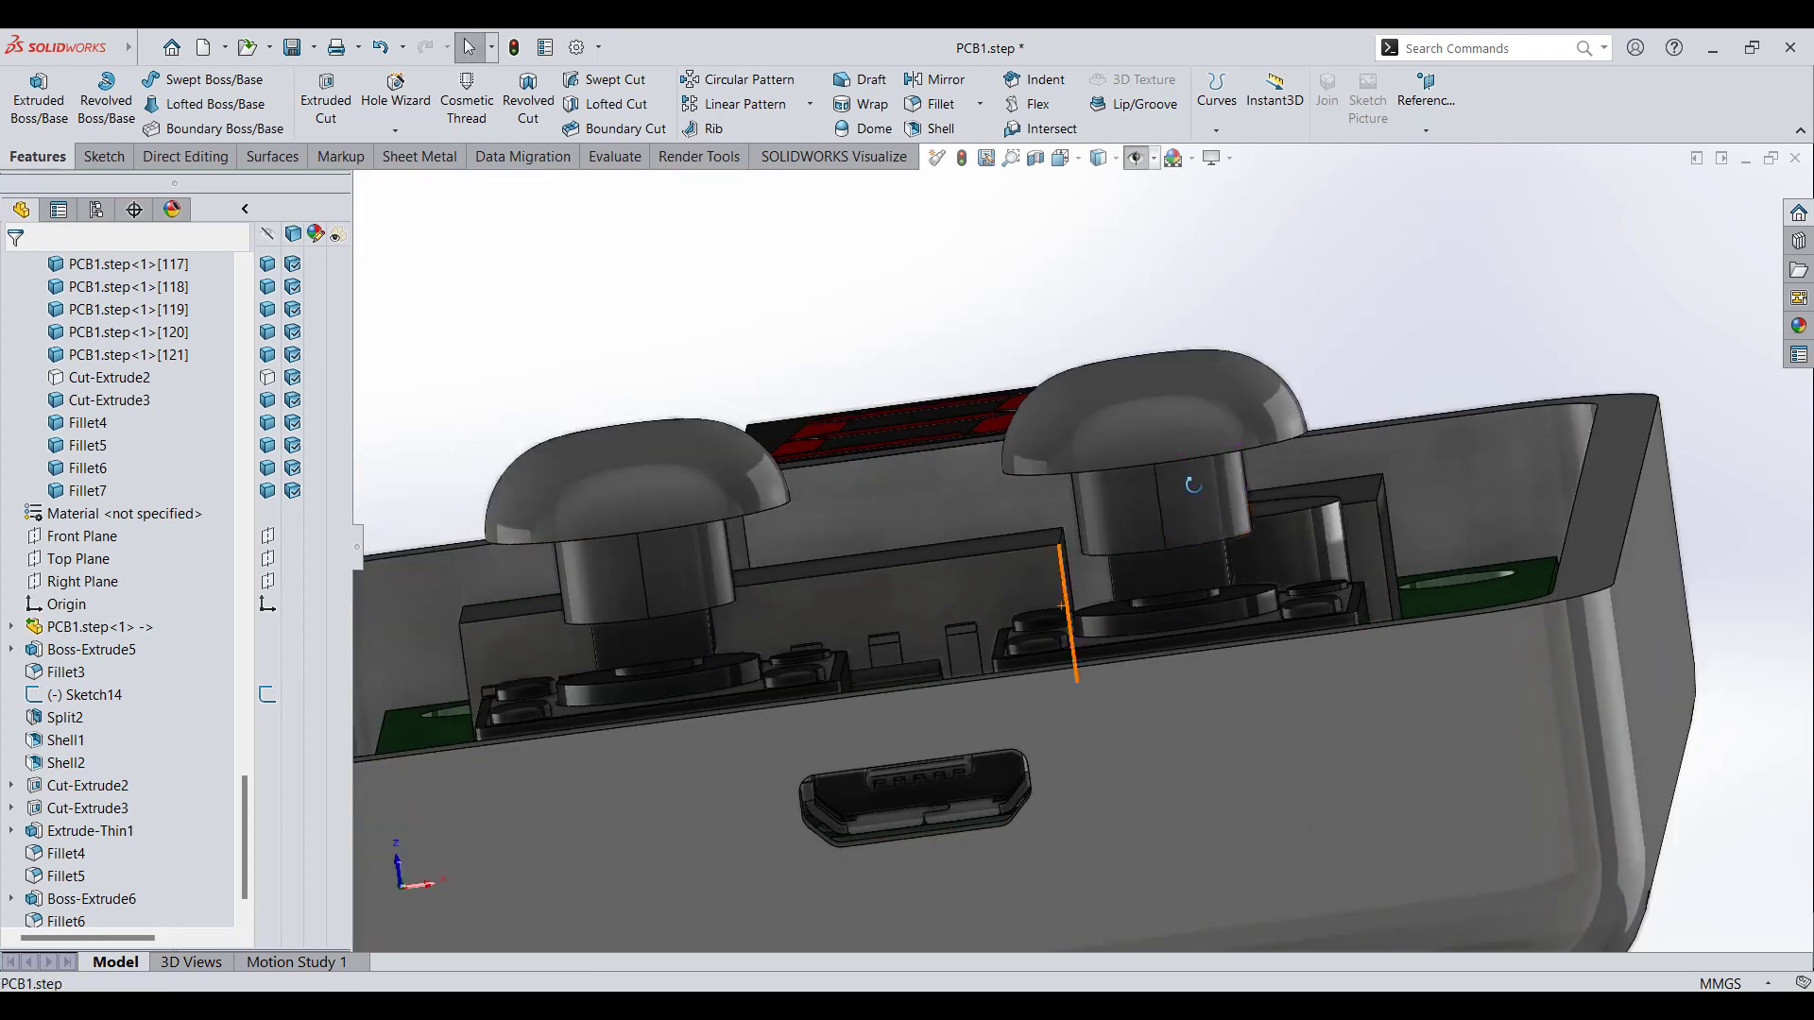
- Combine the right button cap's rounded head and its stem into one body with the Add operation
{"action": "left_click", "coordinate": [186, 156]}
{"action": "left_click", "coordinate": [422, 95]}
{"action": "left_click", "coordinate": [1195, 501]}
{"action": "left_click", "coordinate": [1146, 412]}
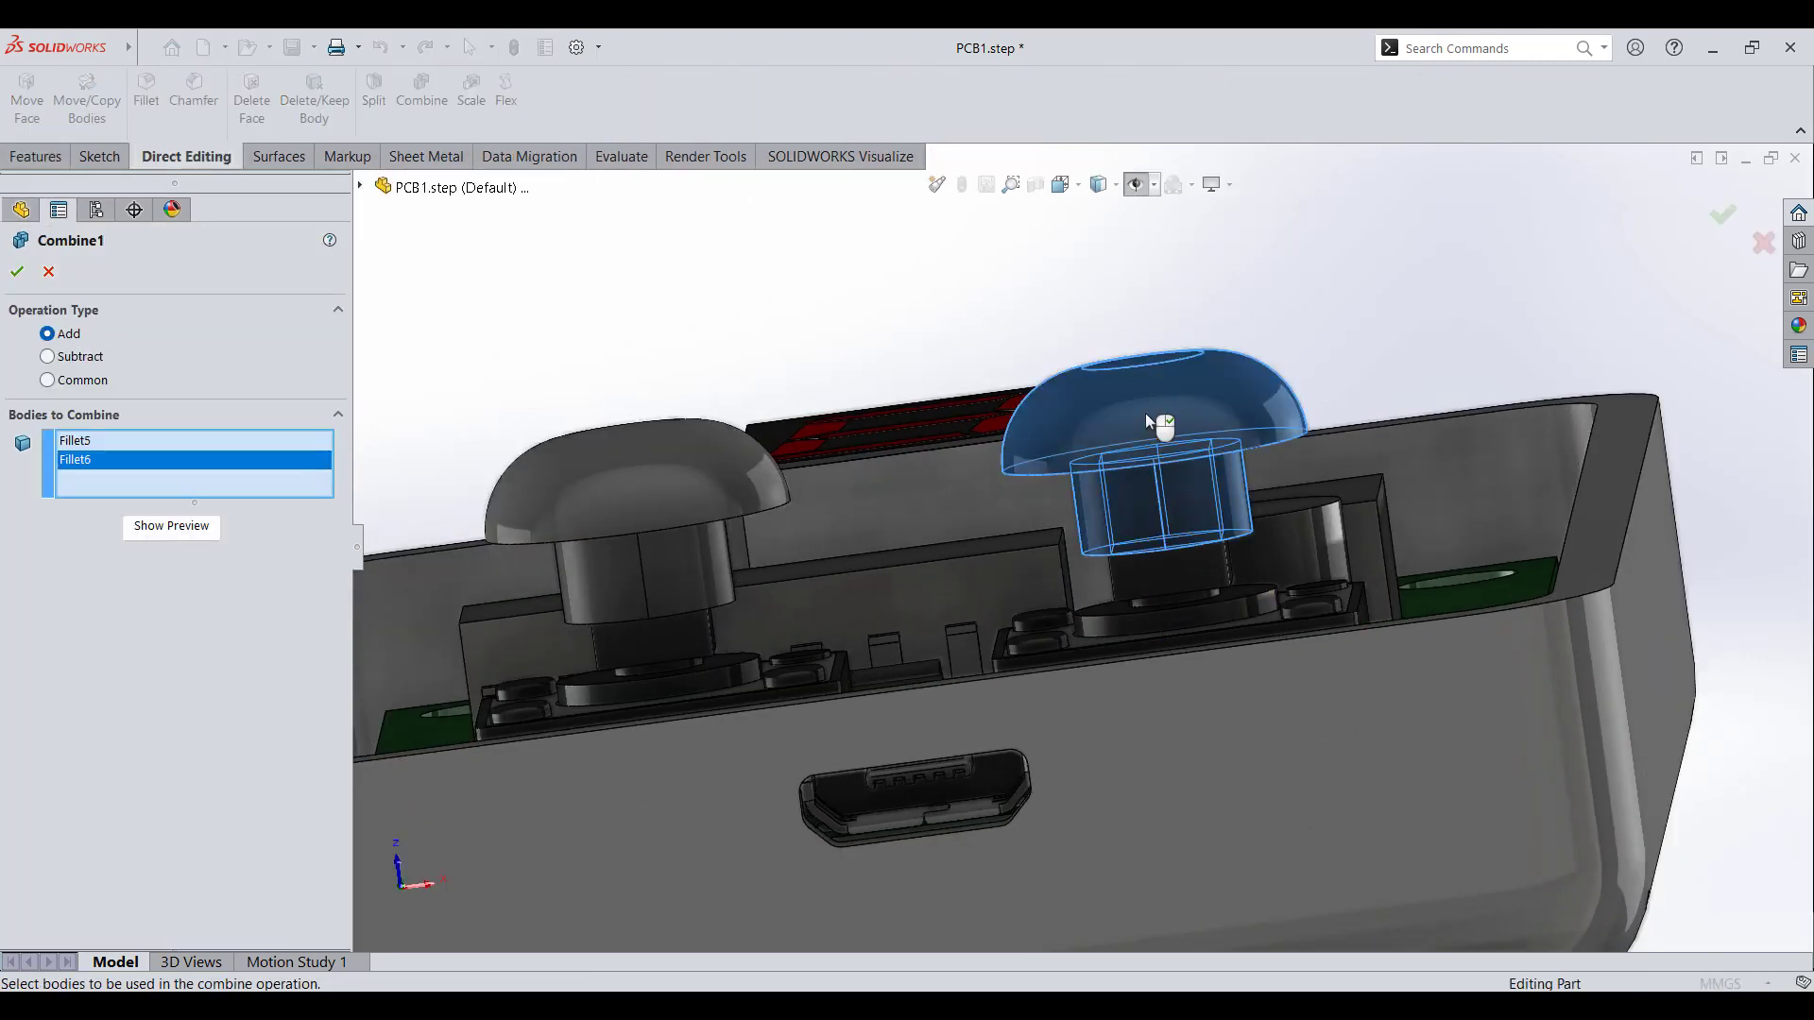
{"action": "left_click", "coordinate": [18, 273]}
- Combine the left button cap's rounded head and its stem into one body with the Add operation
{"action": "left_click", "coordinate": [651, 581]}
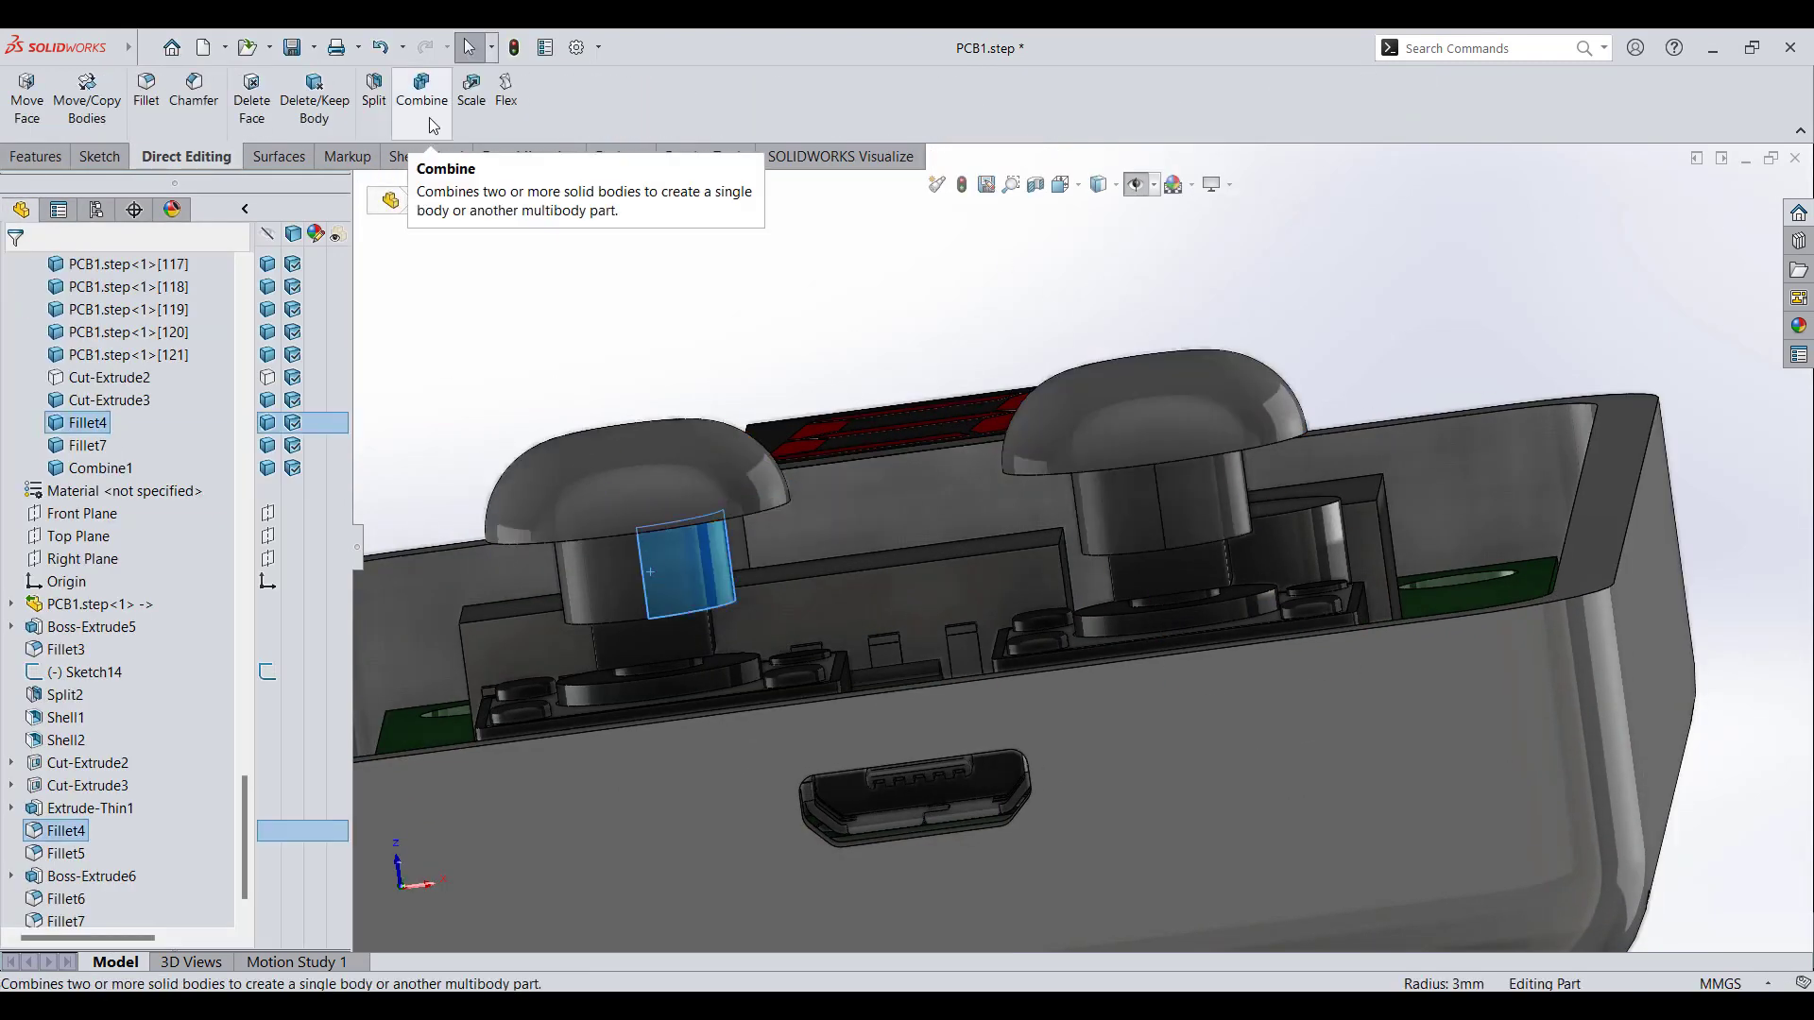
{"action": "left_click", "coordinate": [691, 478], "text": "ctrl"}
{"action": "left_click", "coordinate": [422, 95]}
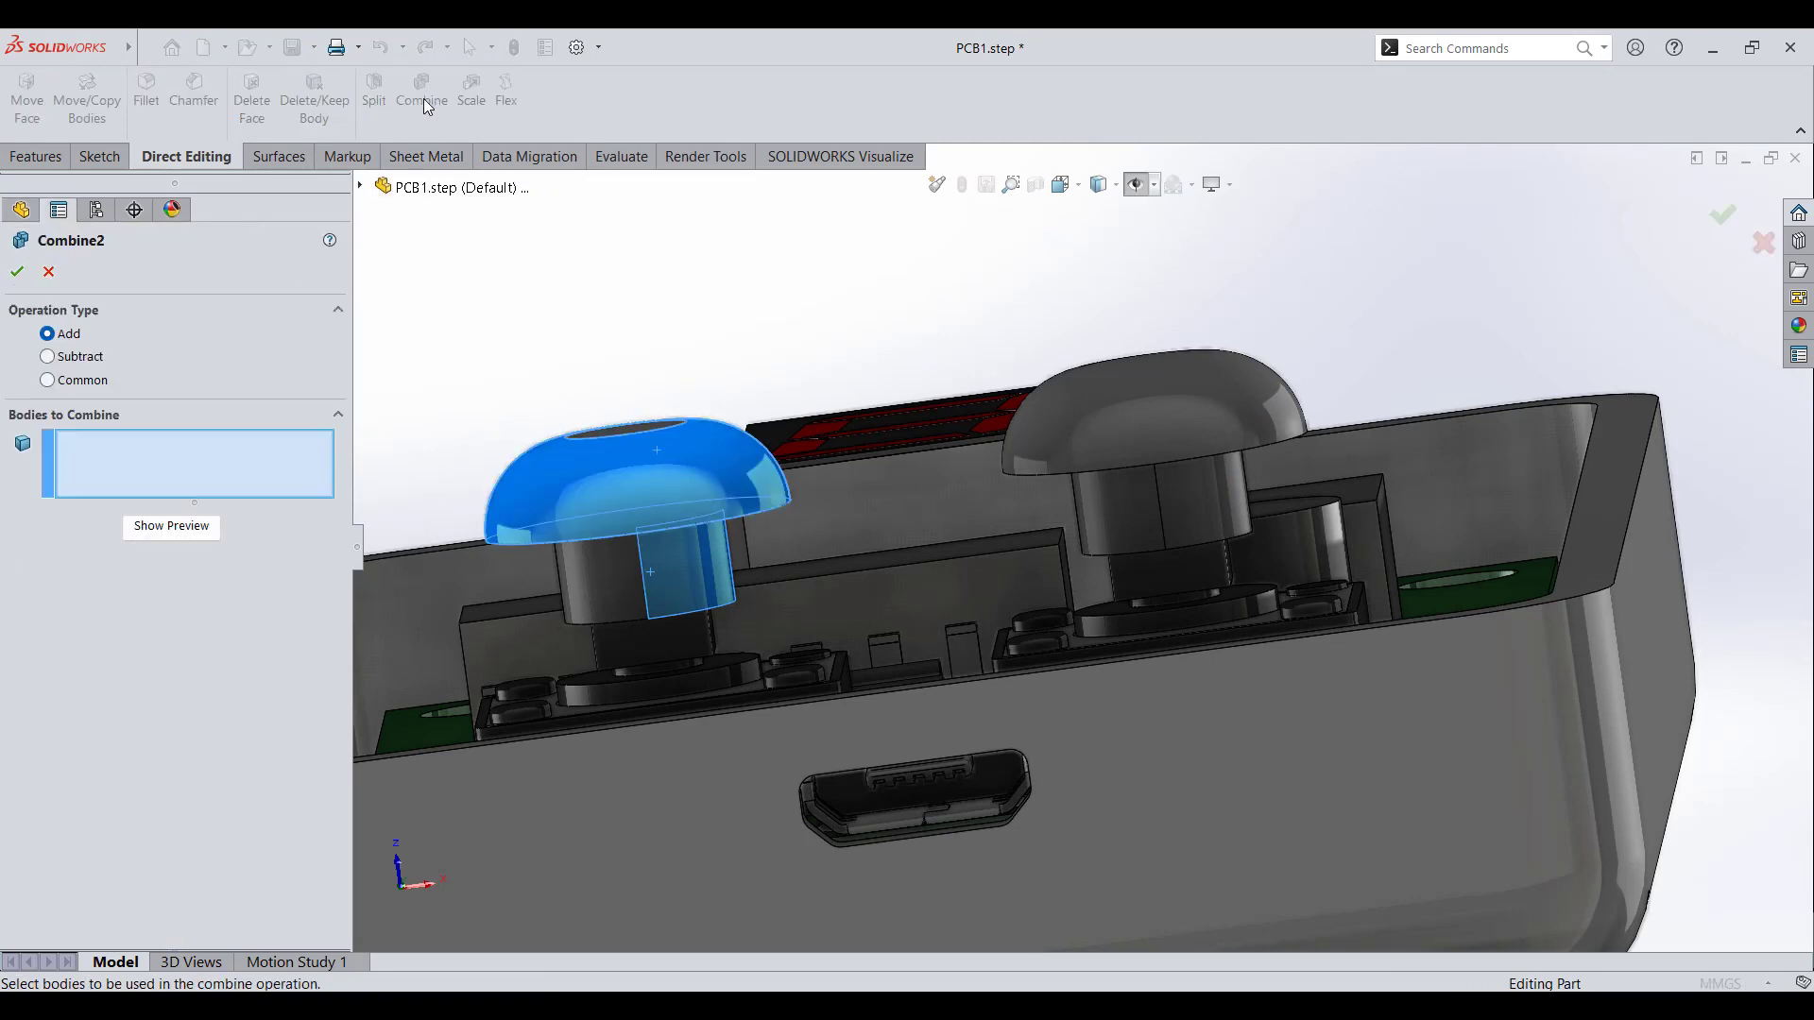
{"action": "left_click", "coordinate": [17, 272]}
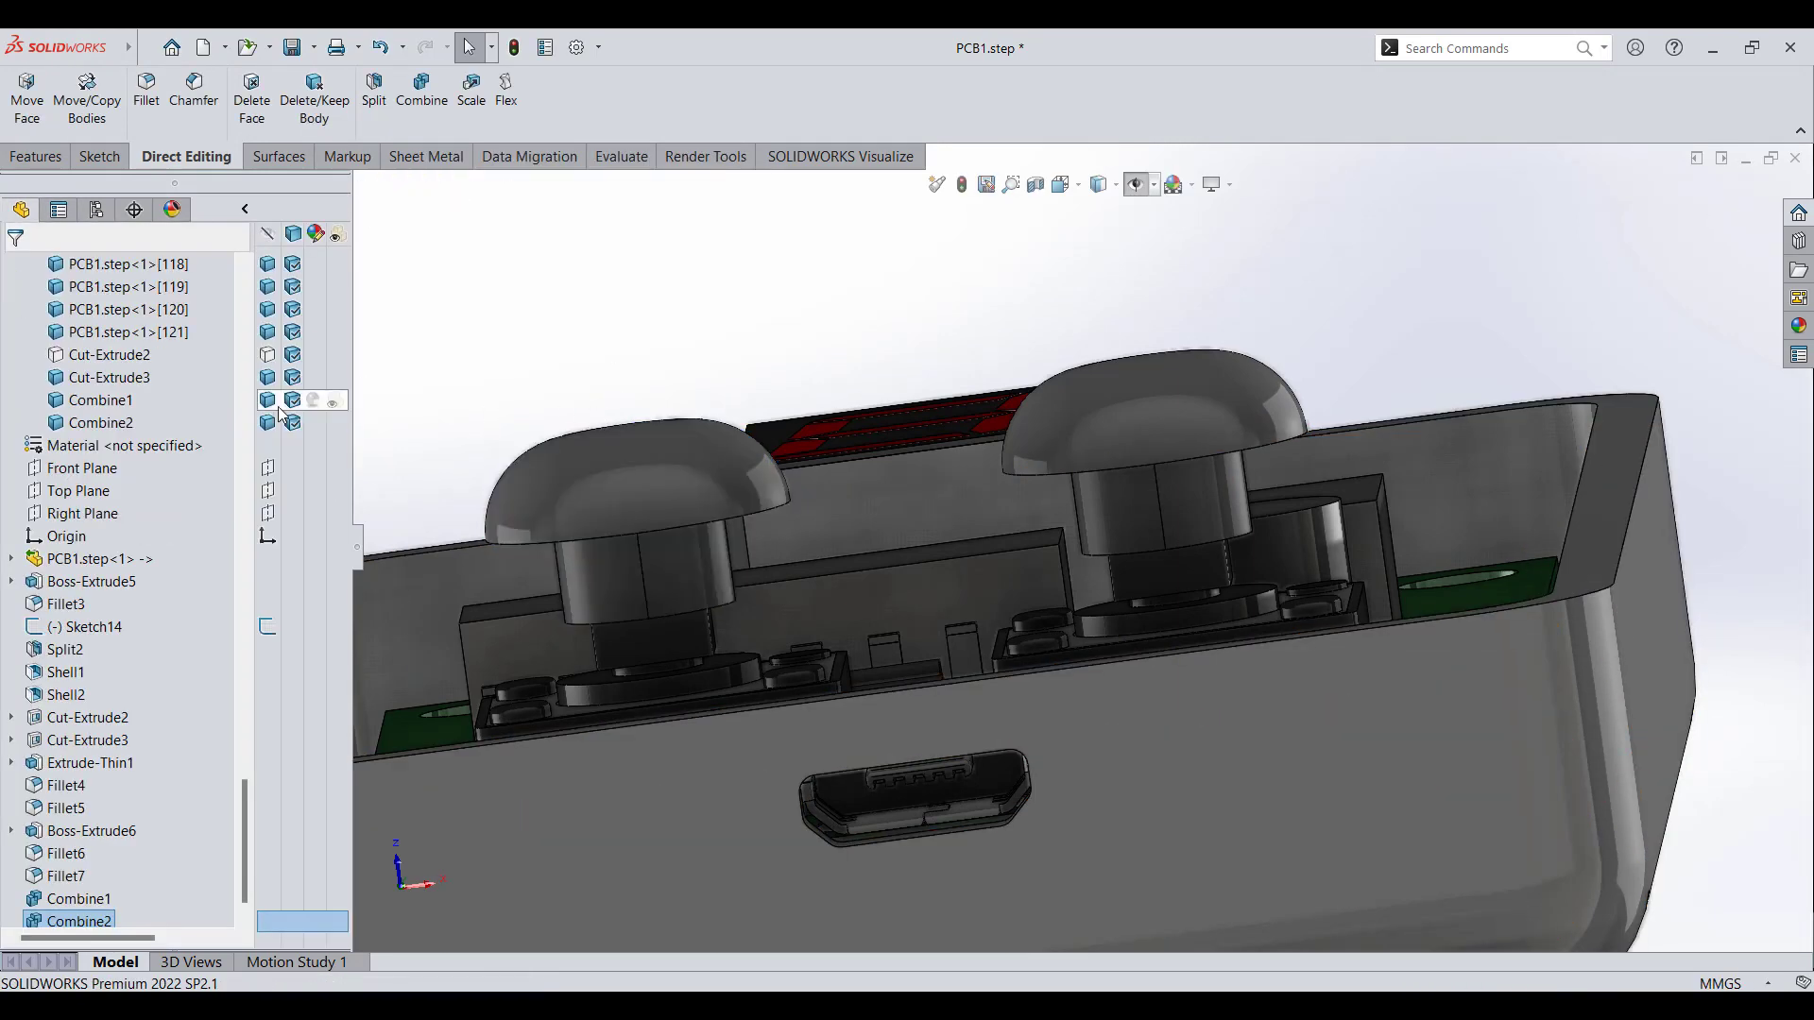
- Show the top cover again and inspect how the button caps sit in the closed enclosure
{"action": "left_click", "coordinate": [266, 355]}
{"action": "scroll", "coordinate": [1004, 563], "scroll_direction": "up", "scroll_amount": 6}
{"action": "middle_click_drag", "start_coordinate": [1004, 563], "coordinate": [1002, 741]}
{"action": "key", "text": "Escape"}
{"action": "middle_click_drag", "start_coordinate": [1218, 651], "coordinate": [982, 645]}
{"action": "scroll", "coordinate": [1001, 498], "scroll_direction": "down", "scroll_amount": 5}
{"action": "scroll", "coordinate": [1071, 505], "scroll_direction": "up", "scroll_amount": 6}
{"action": "scroll", "coordinate": [1082, 411], "scroll_direction": "down", "scroll_amount": 2}
{"action": "middle_click_drag", "start_coordinate": [1082, 412], "coordinate": [1082, 350]}
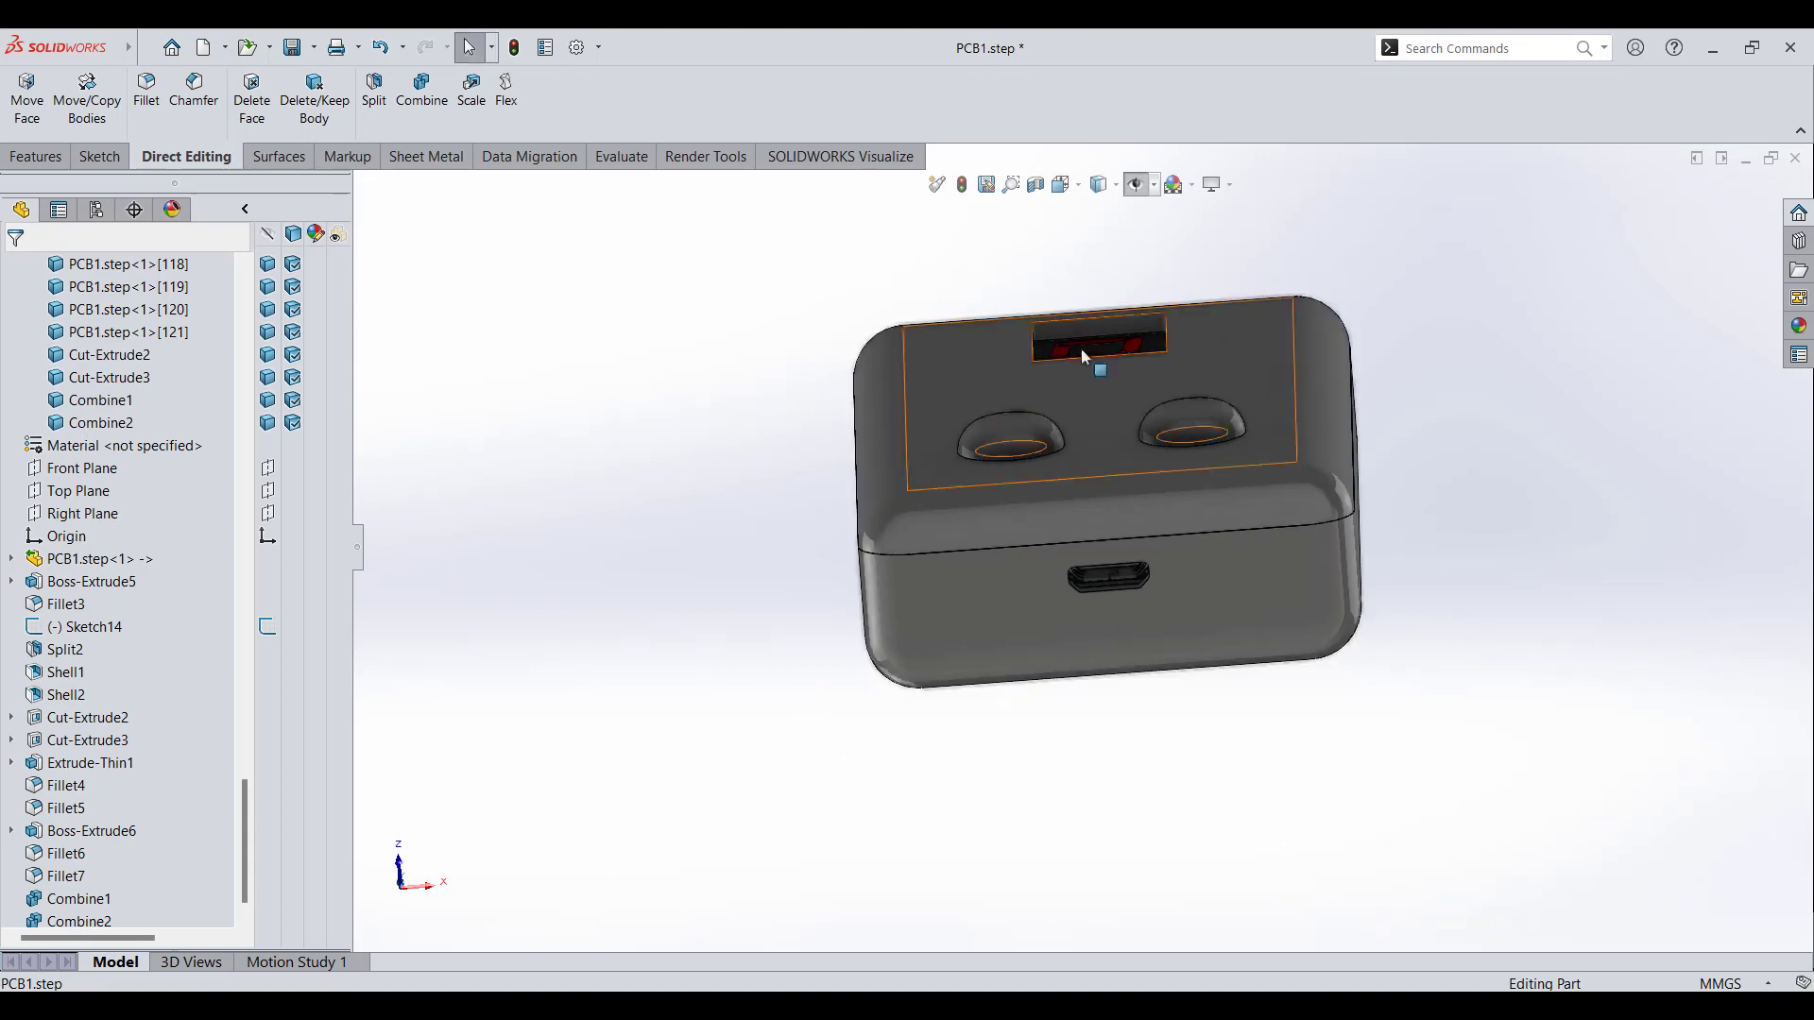
- Move both button cap bodies up about 1 mm along Z with Move/Copy Bodies
{"action": "left_click", "coordinate": [129, 120]}
{"action": "left_click", "coordinate": [1011, 425]}
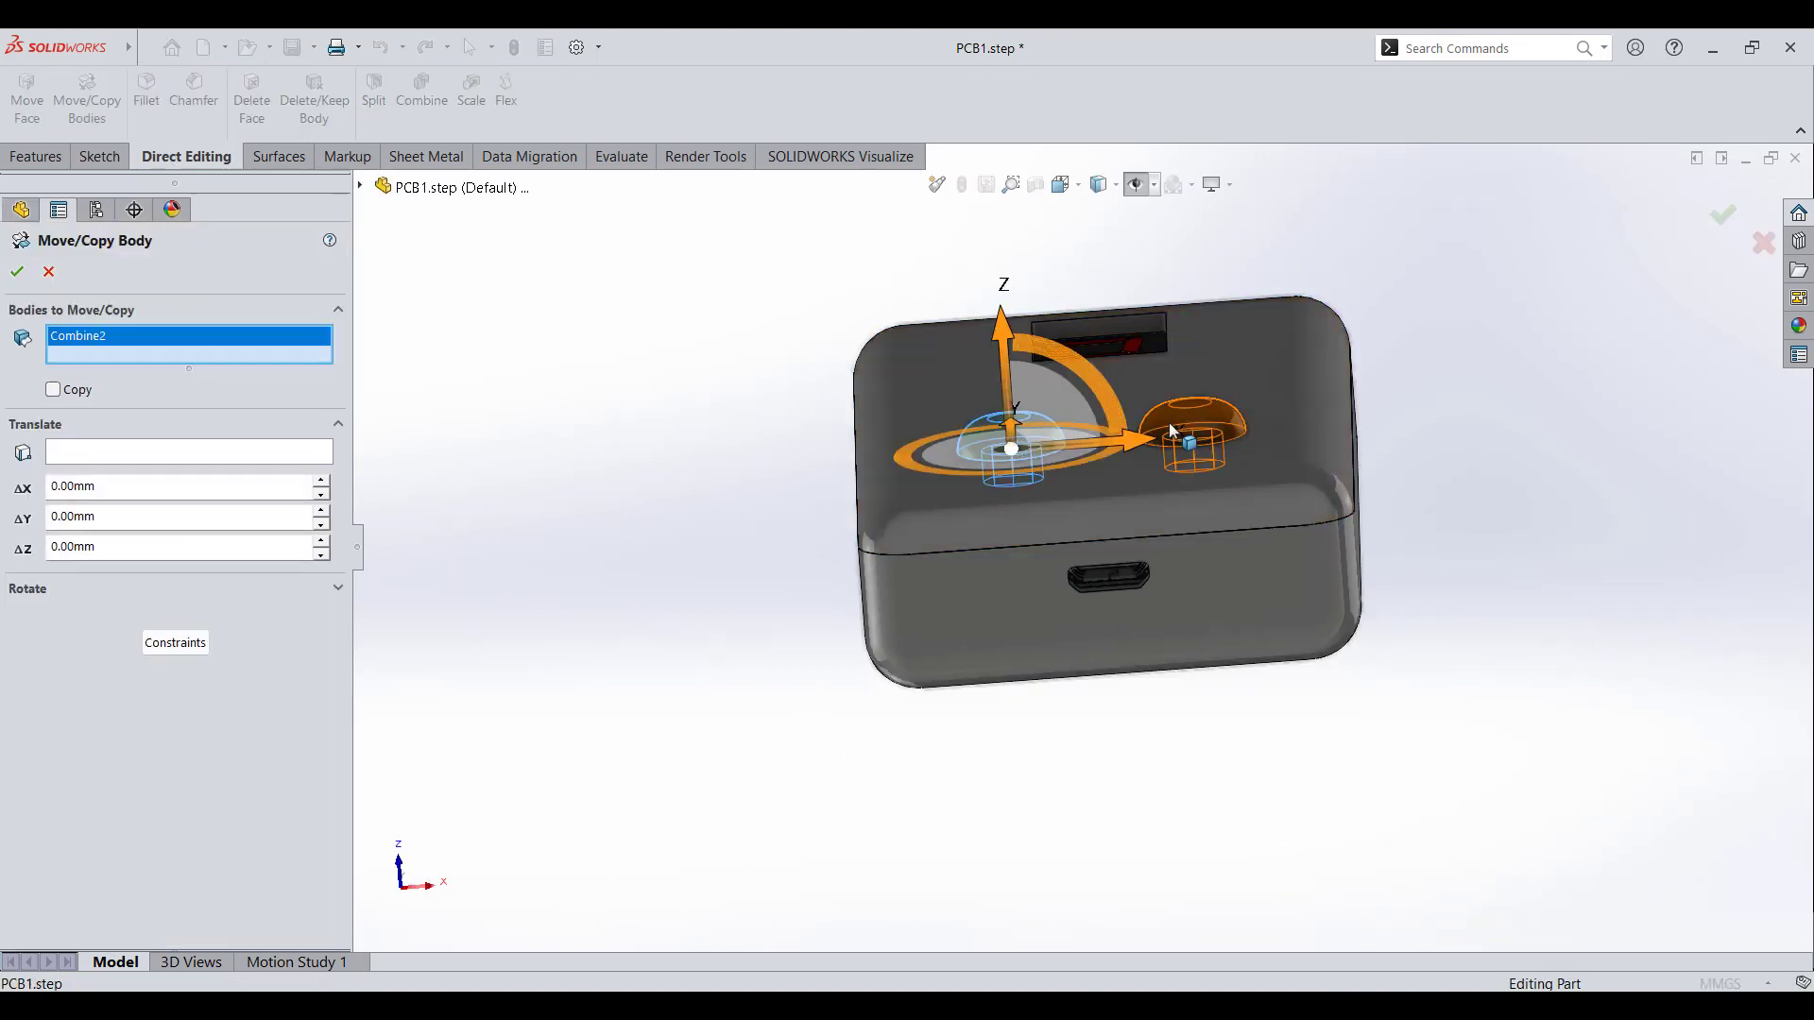
{"action": "left_click", "coordinate": [1170, 422]}
{"action": "left_click_drag", "start_coordinate": [1094, 389], "coordinate": [1096, 372]}
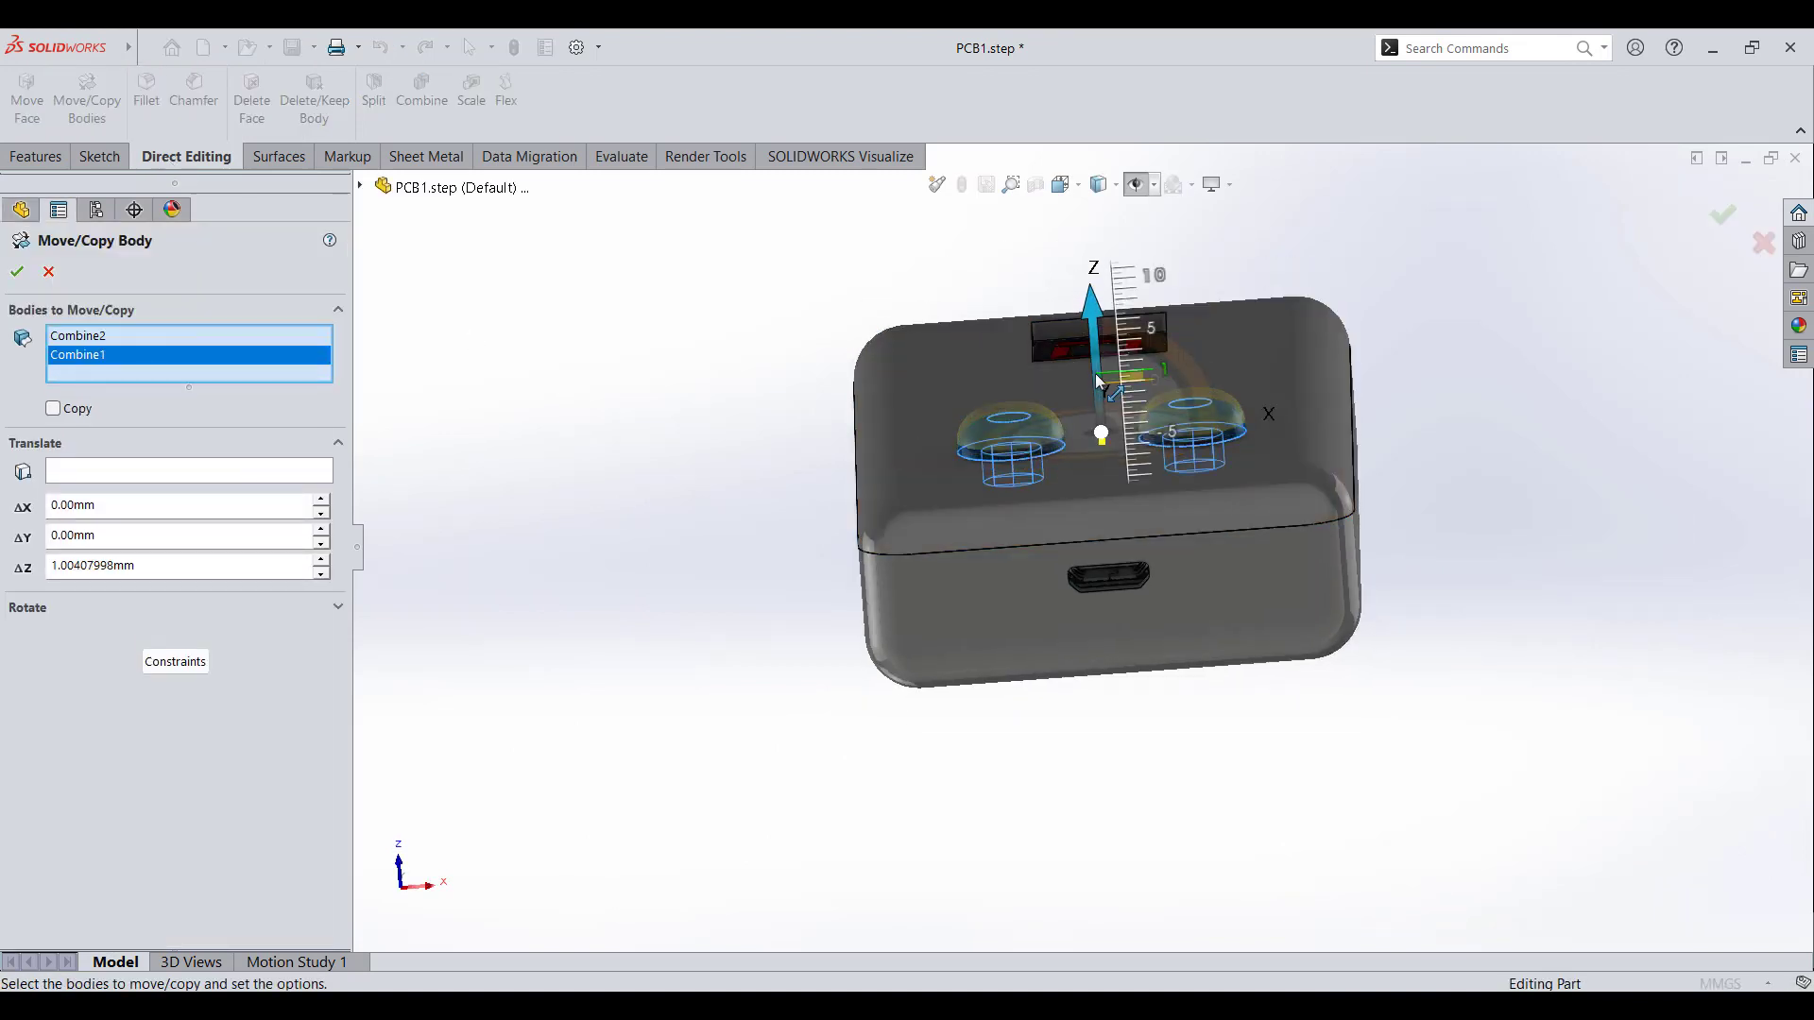
{"action": "left_click", "coordinate": [23, 275]}
{"action": "scroll", "coordinate": [1058, 482], "scroll_direction": "up", "scroll_amount": 3}
{"action": "middle_click_drag", "start_coordinate": [1035, 359], "coordinate": [1143, 625]}
{"action": "scroll", "coordinate": [1143, 629], "scroll_direction": "down", "scroll_amount": 3}
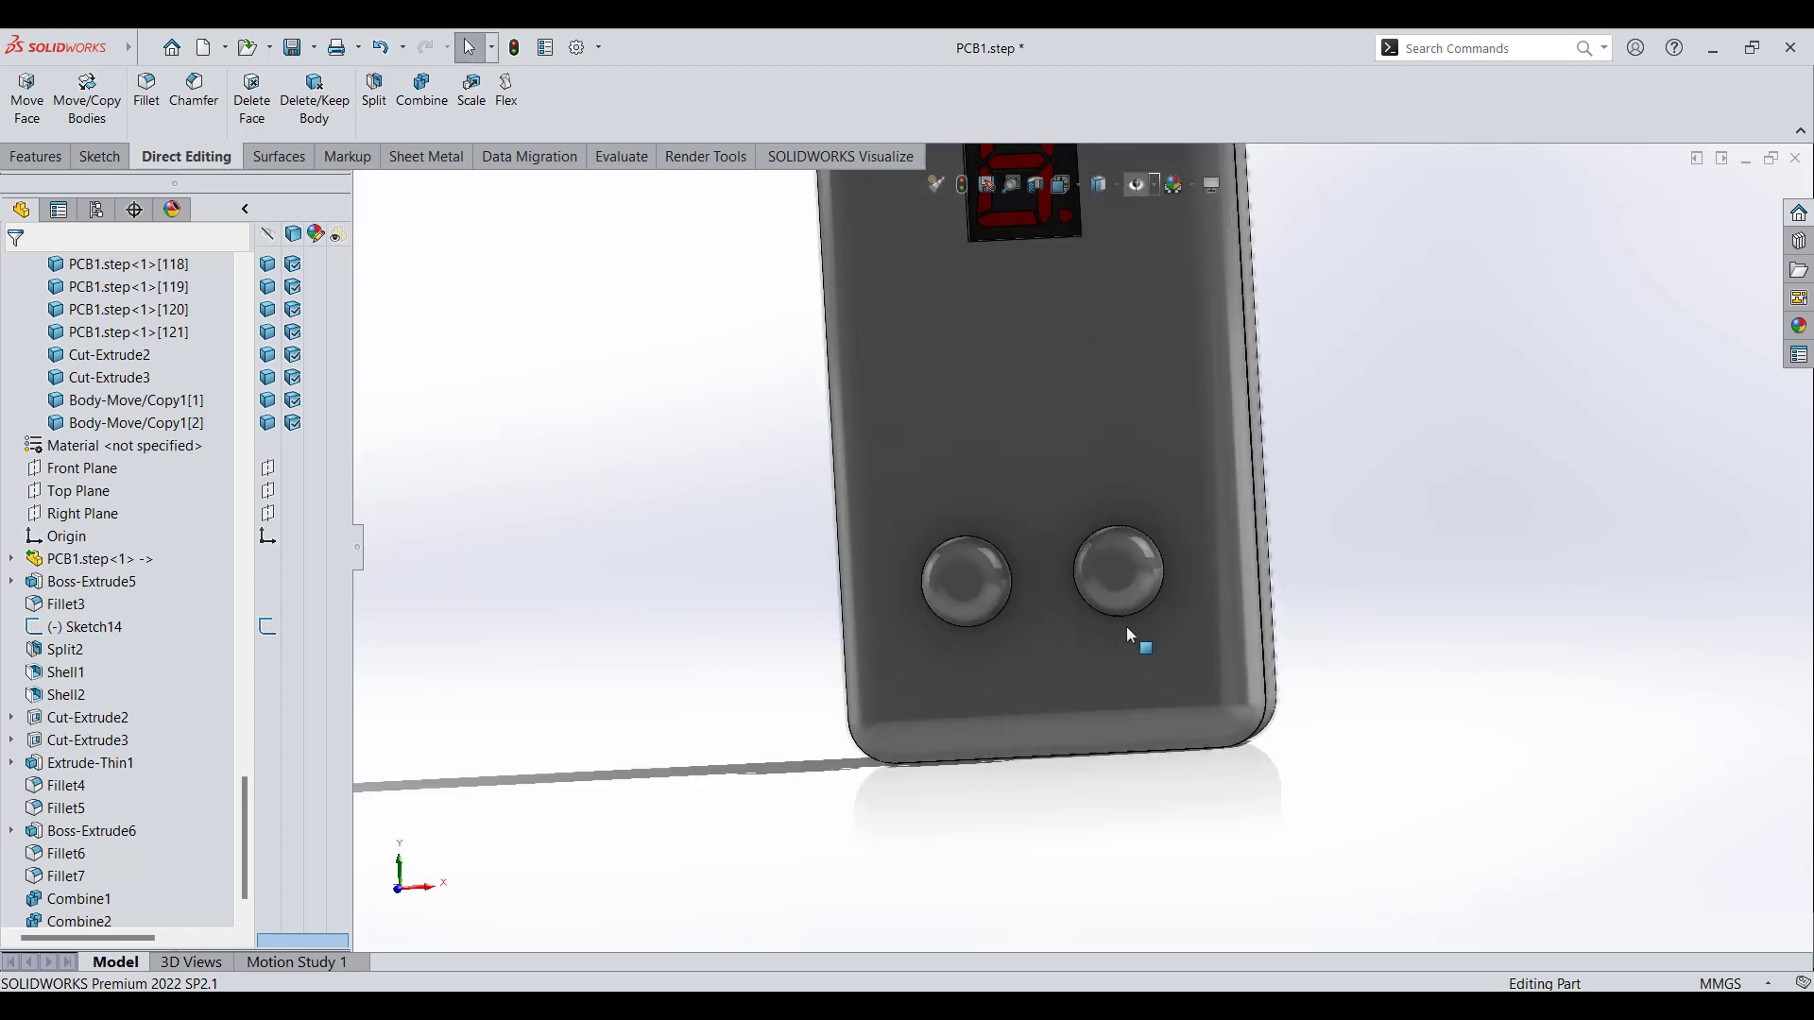
- Apply a black colour to the two enclosure bodies only, removing the whole part from the appearance selection
{"action": "left_click", "coordinate": [172, 209]}
{"action": "right_click", "coordinate": [172, 633]}
{"action": "left_click", "coordinate": [219, 656]}
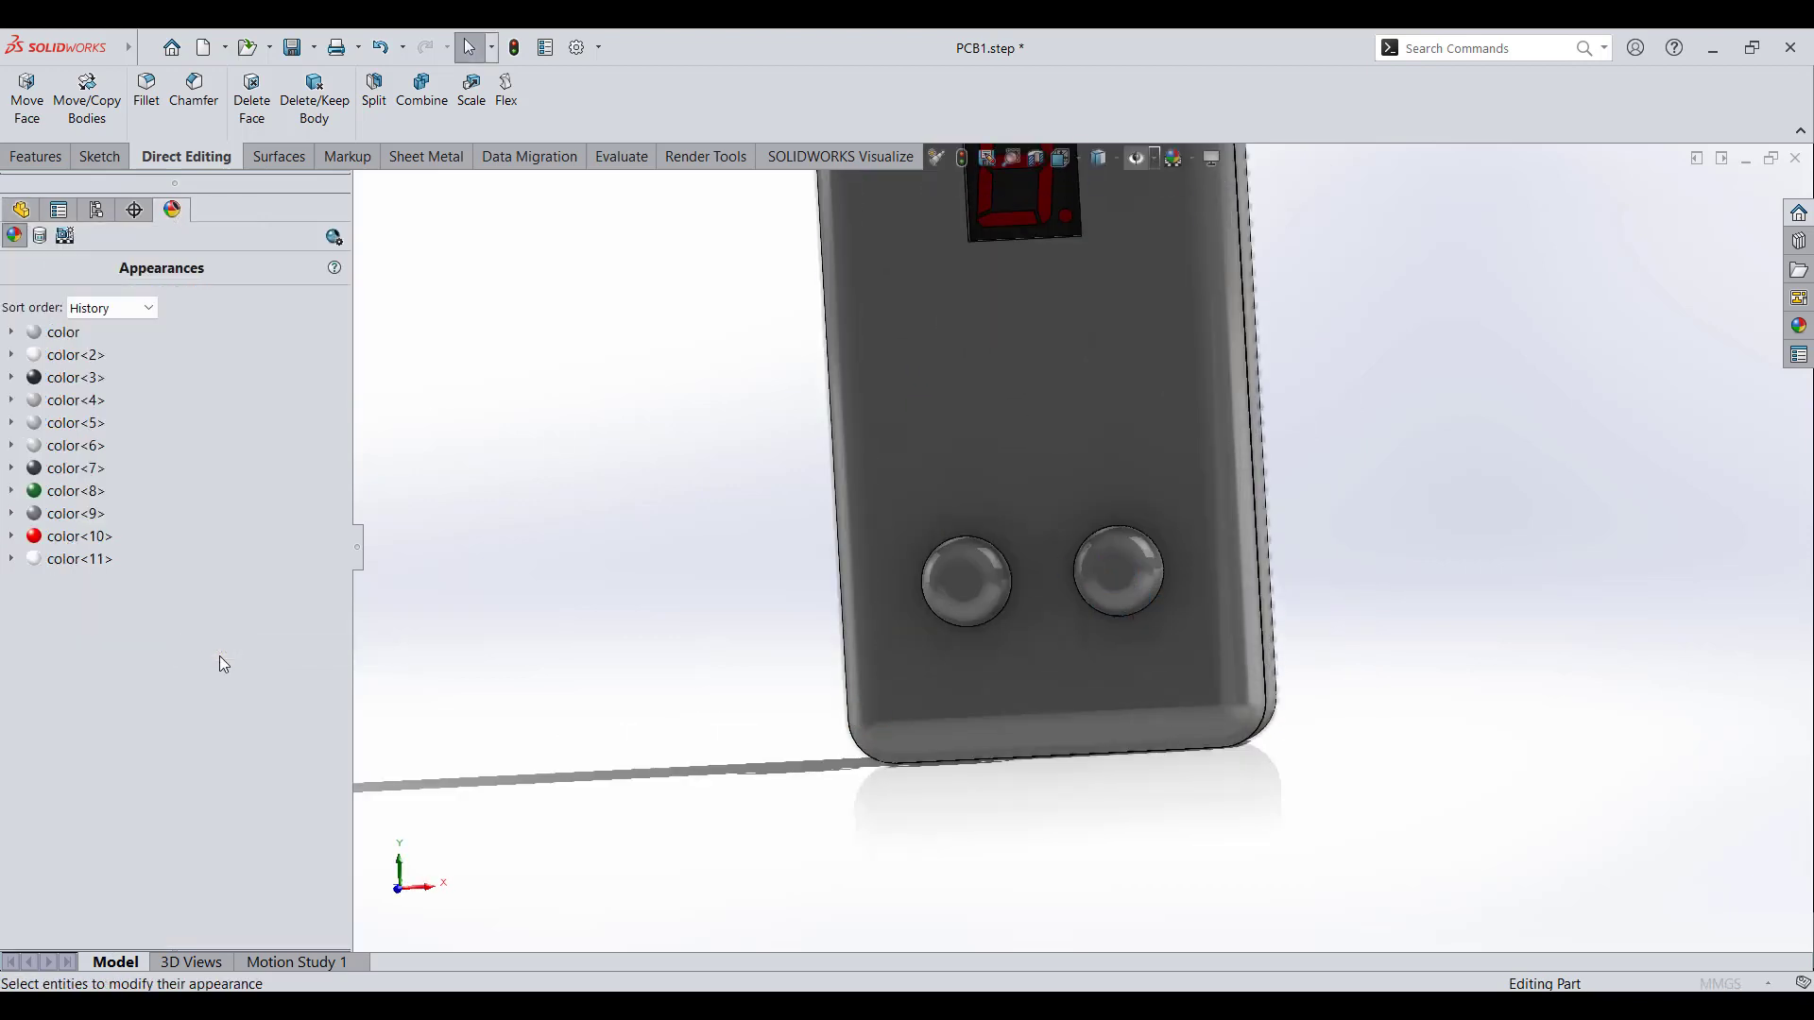
{"action": "left_click", "coordinate": [23, 501]}
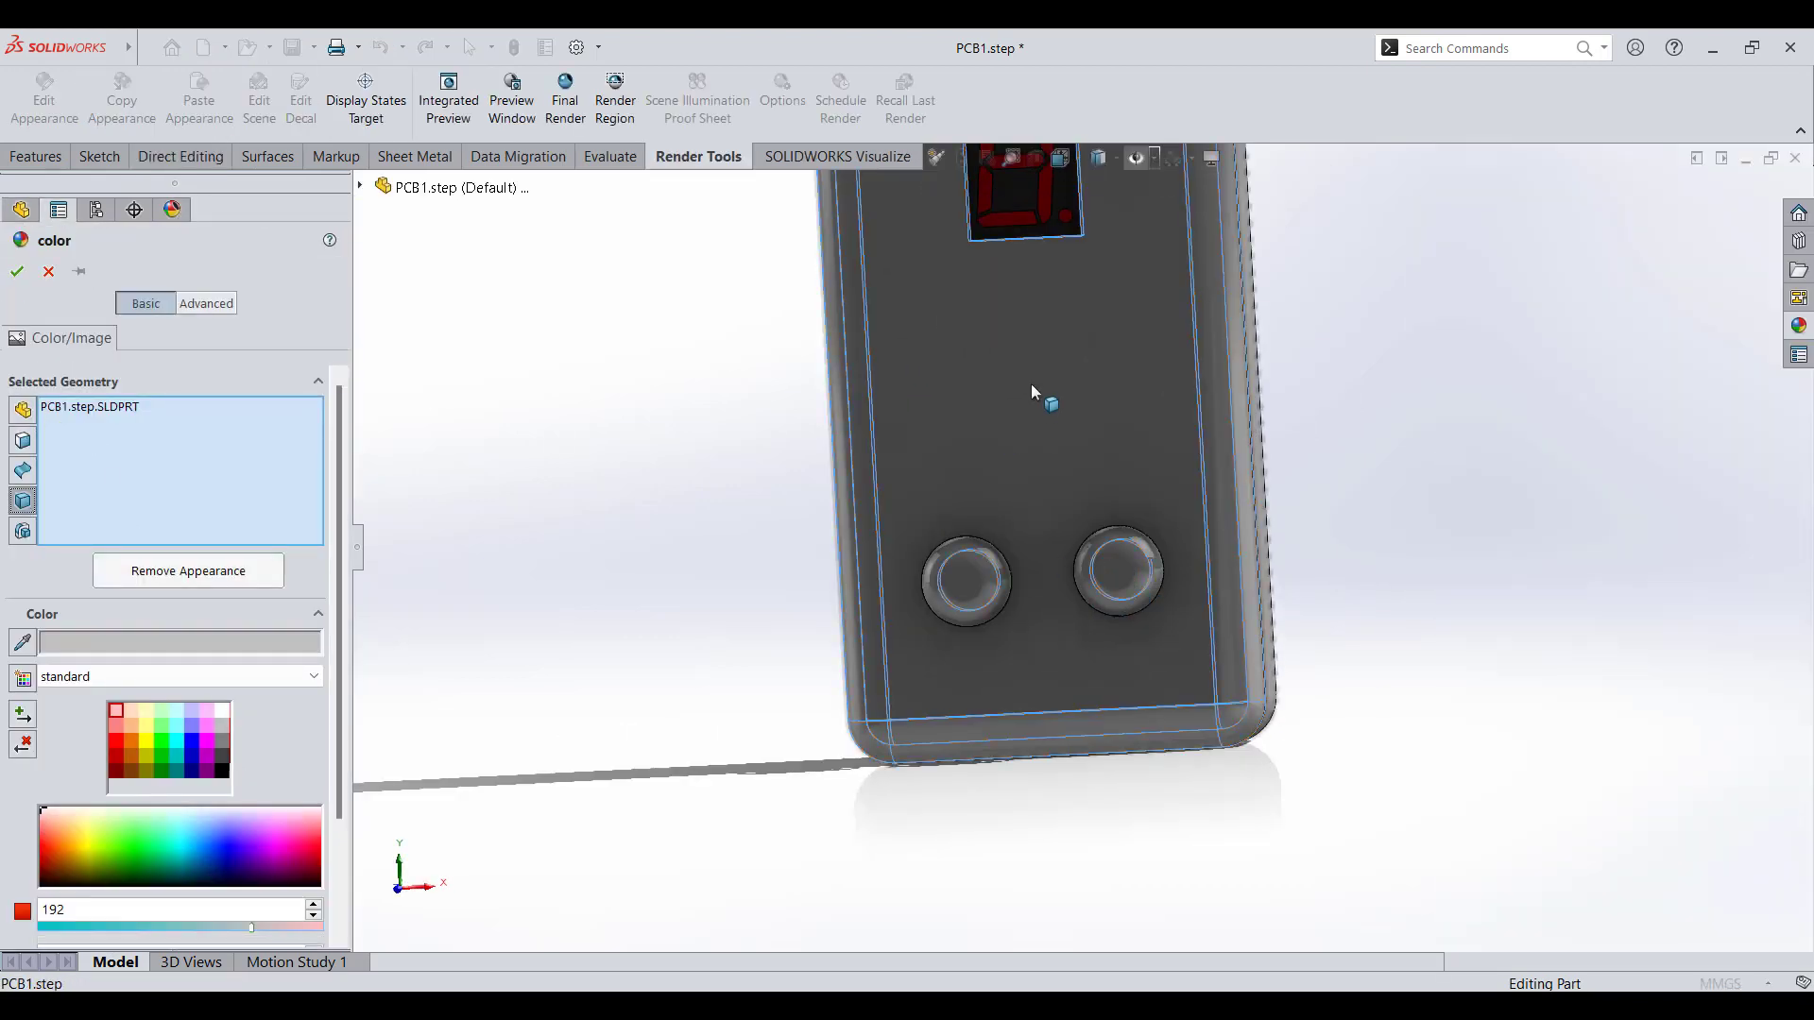
{"action": "left_click", "coordinate": [1033, 388]}
{"action": "middle_click_drag", "start_coordinate": [1033, 388], "coordinate": [709, 482]}
{"action": "left_click", "coordinate": [708, 482]}
{"action": "scroll", "coordinate": [676, 655], "scroll_direction": "up", "scroll_amount": 2}
{"action": "middle_click_drag", "start_coordinate": [676, 655], "coordinate": [416, 530]}
{"action": "left_click", "coordinate": [152, 411]}
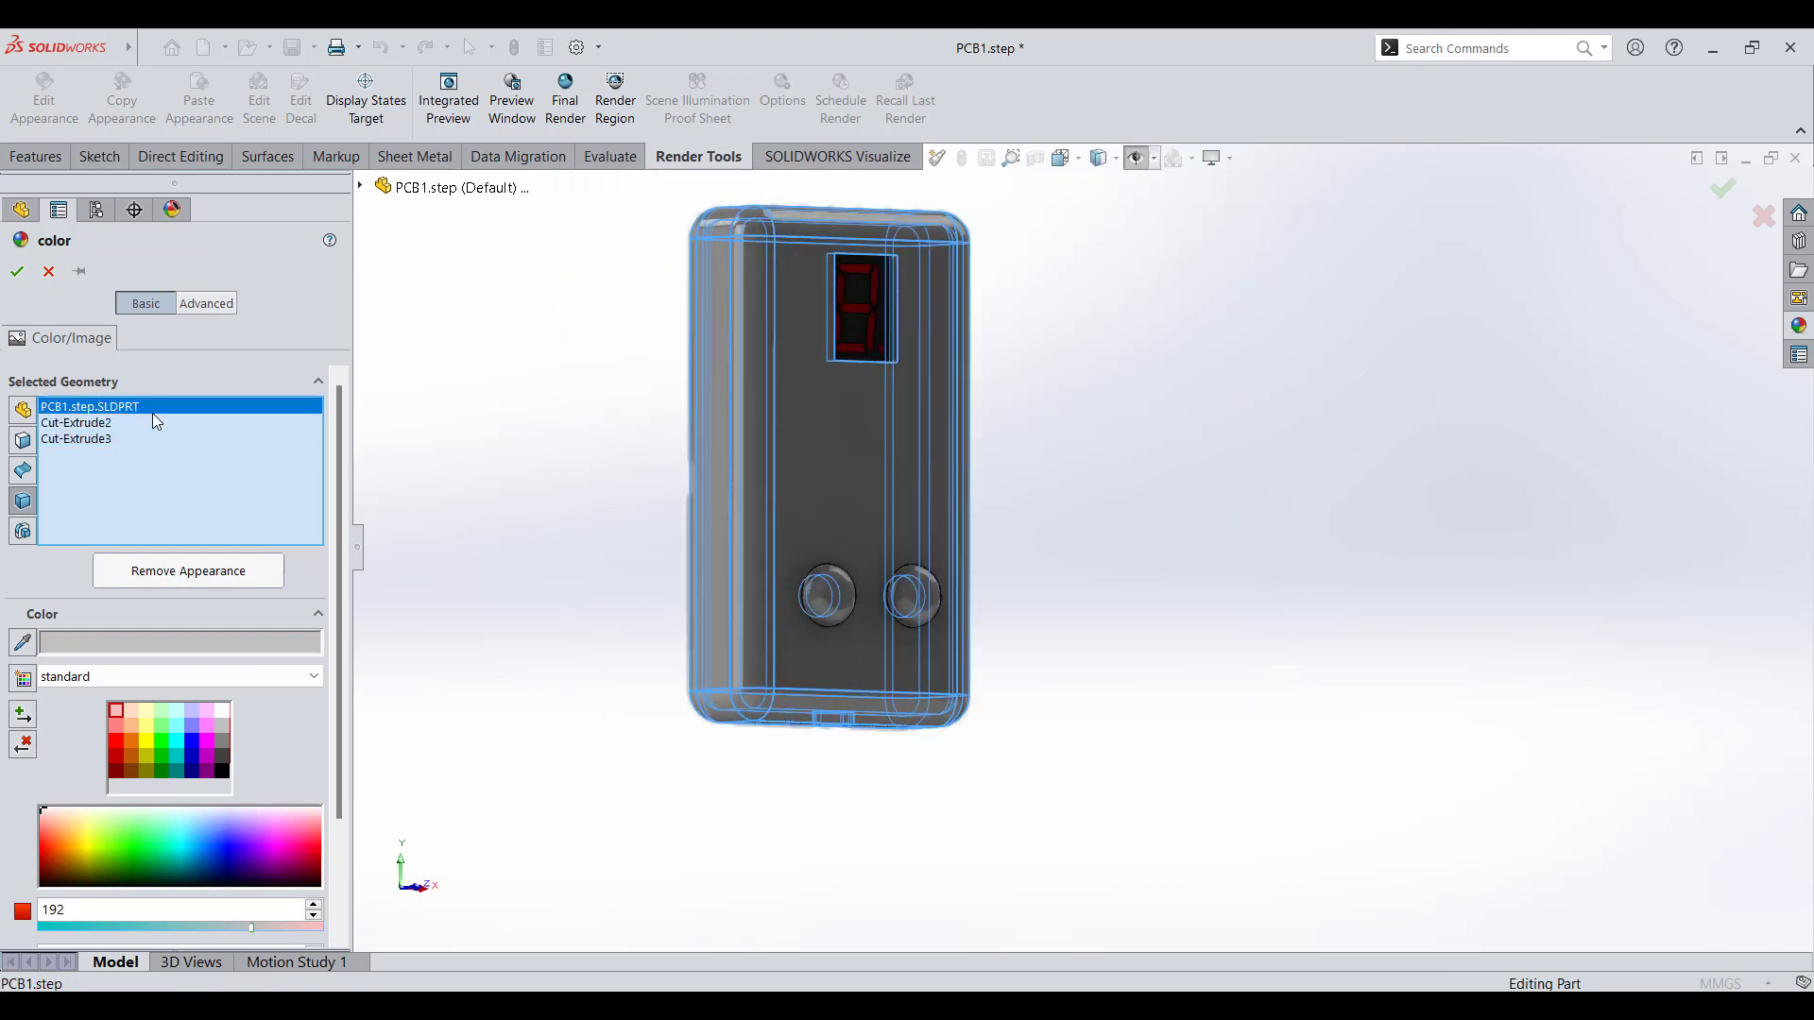
{"action": "key", "text": "Delete"}
{"action": "left_click", "coordinate": [226, 763]}
{"action": "left_click", "coordinate": [14, 272]}
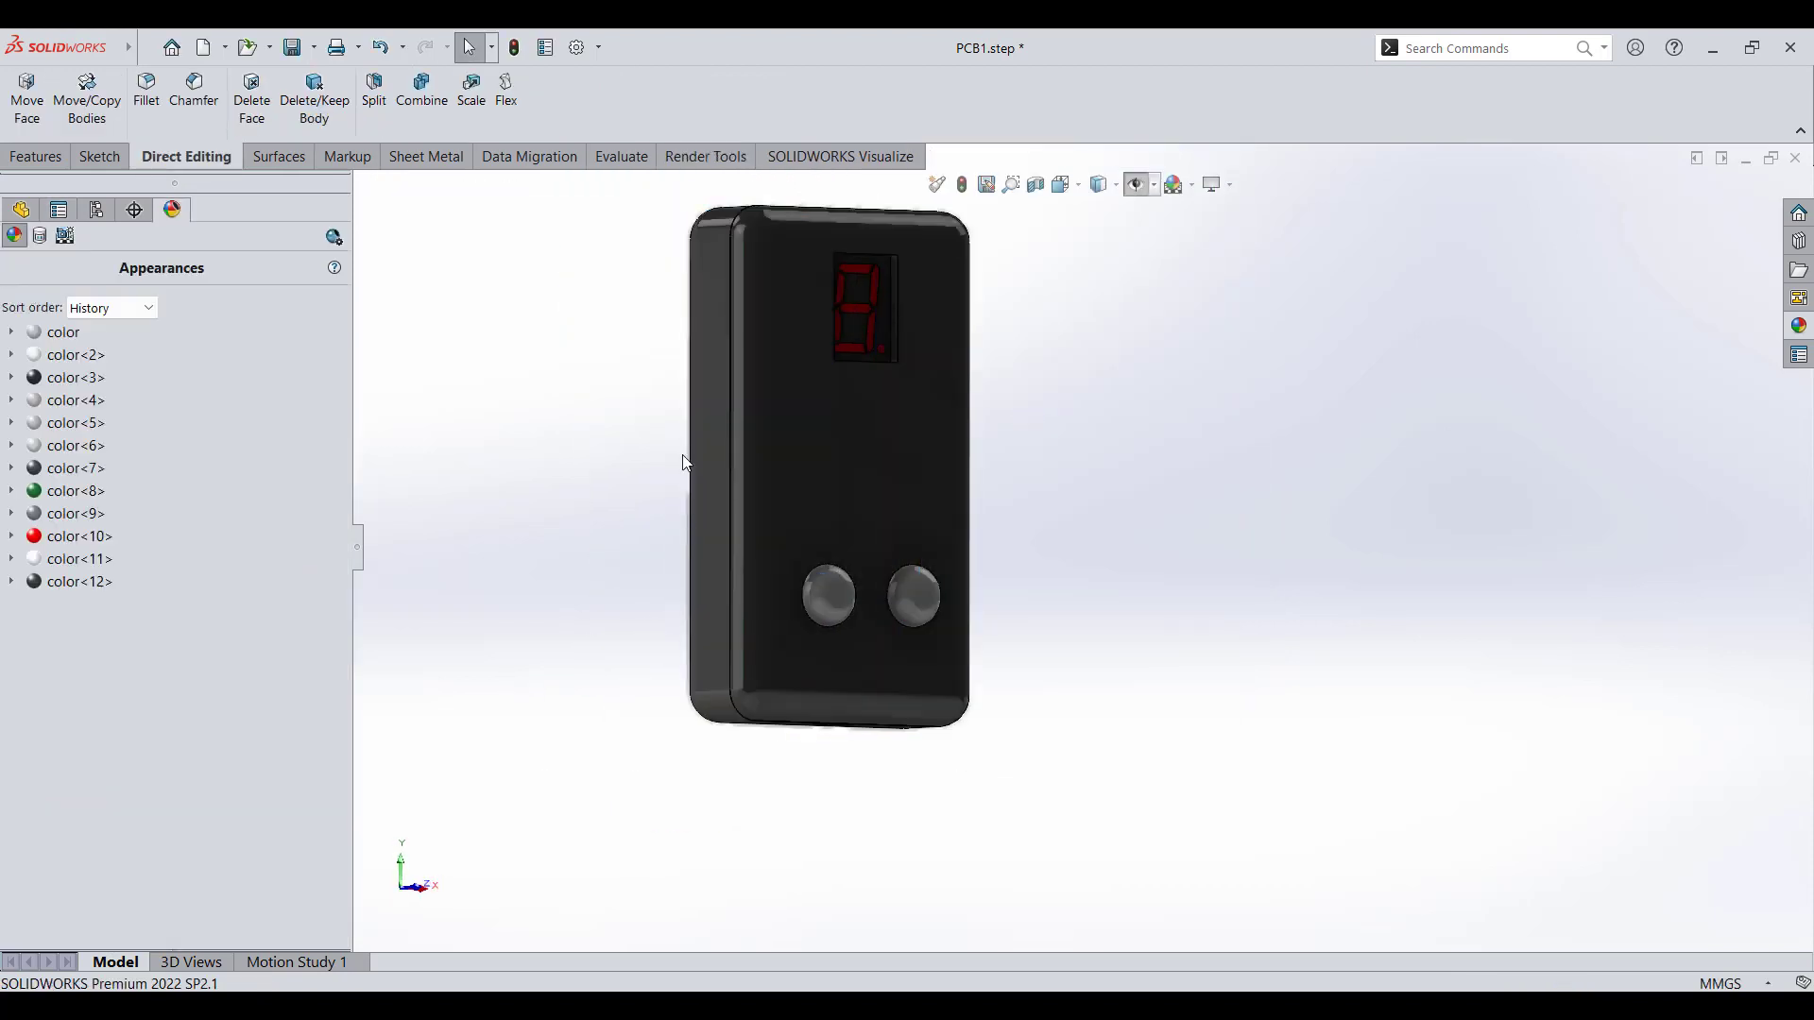
- Colour the left button cap red and the right button cap blue
{"action": "left_click", "coordinate": [700, 677]}
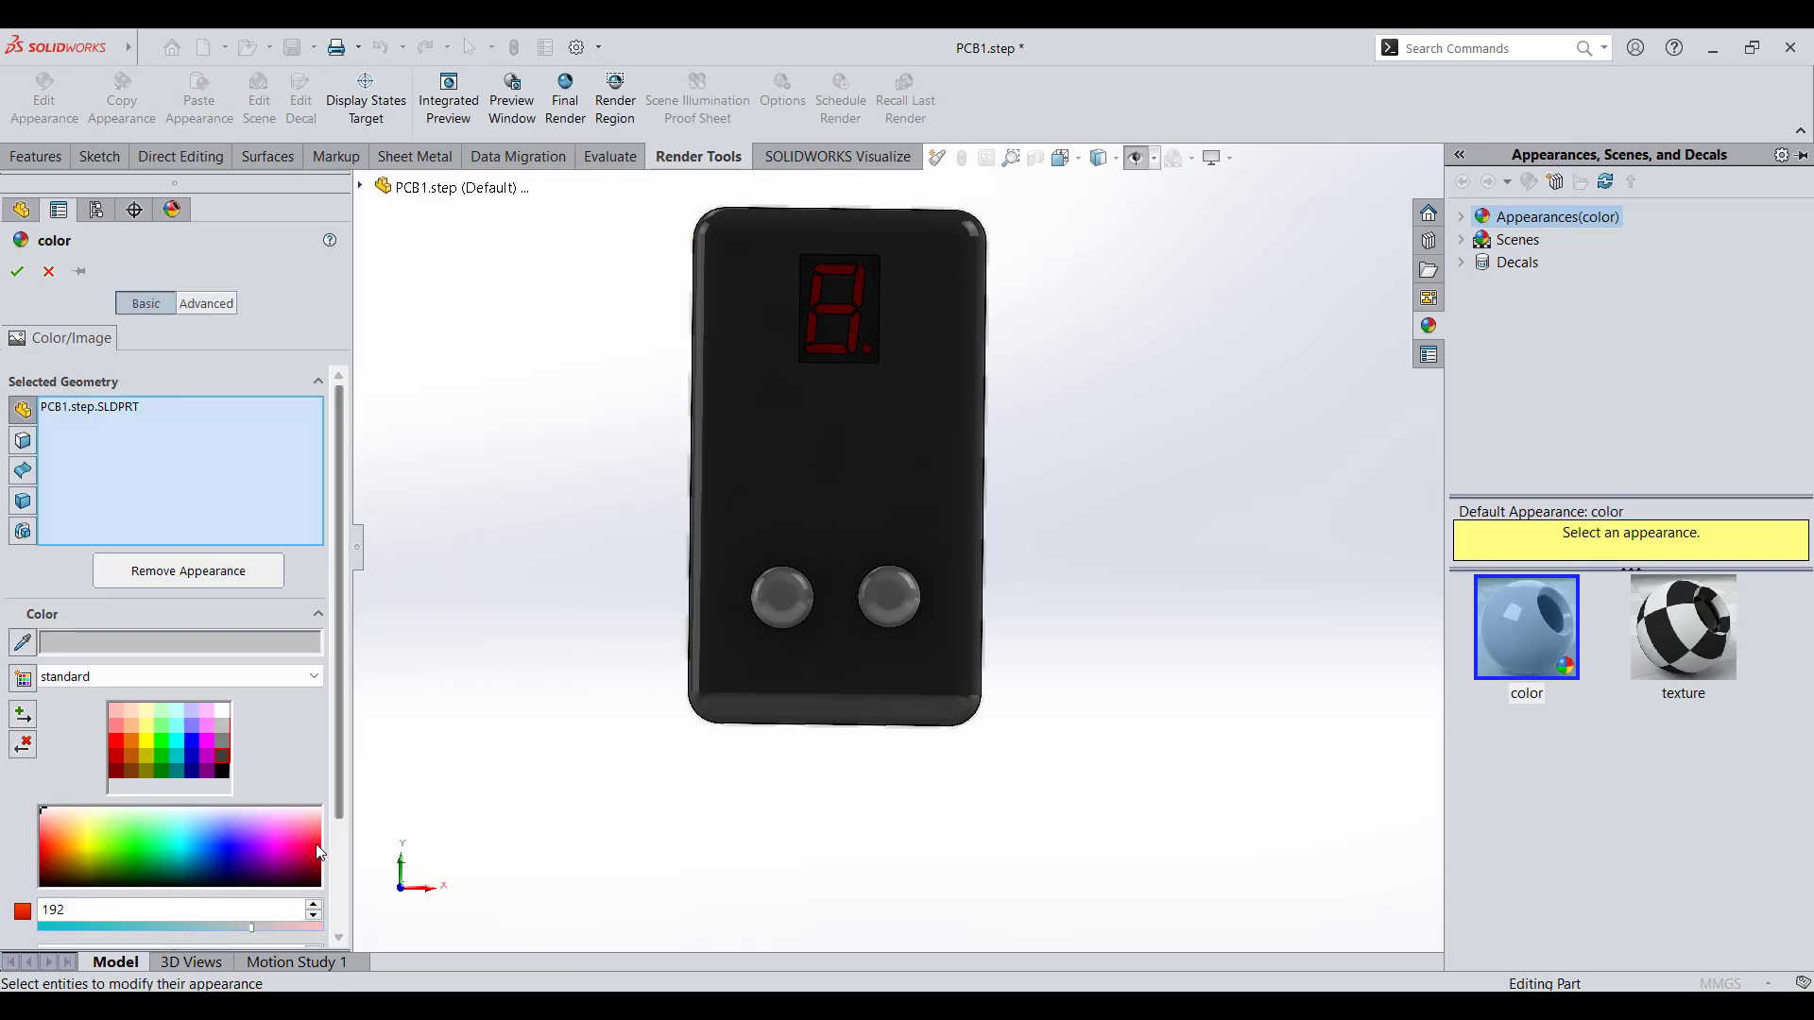
{"action": "left_click", "coordinate": [117, 745]}
{"action": "left_click", "coordinate": [797, 618]}
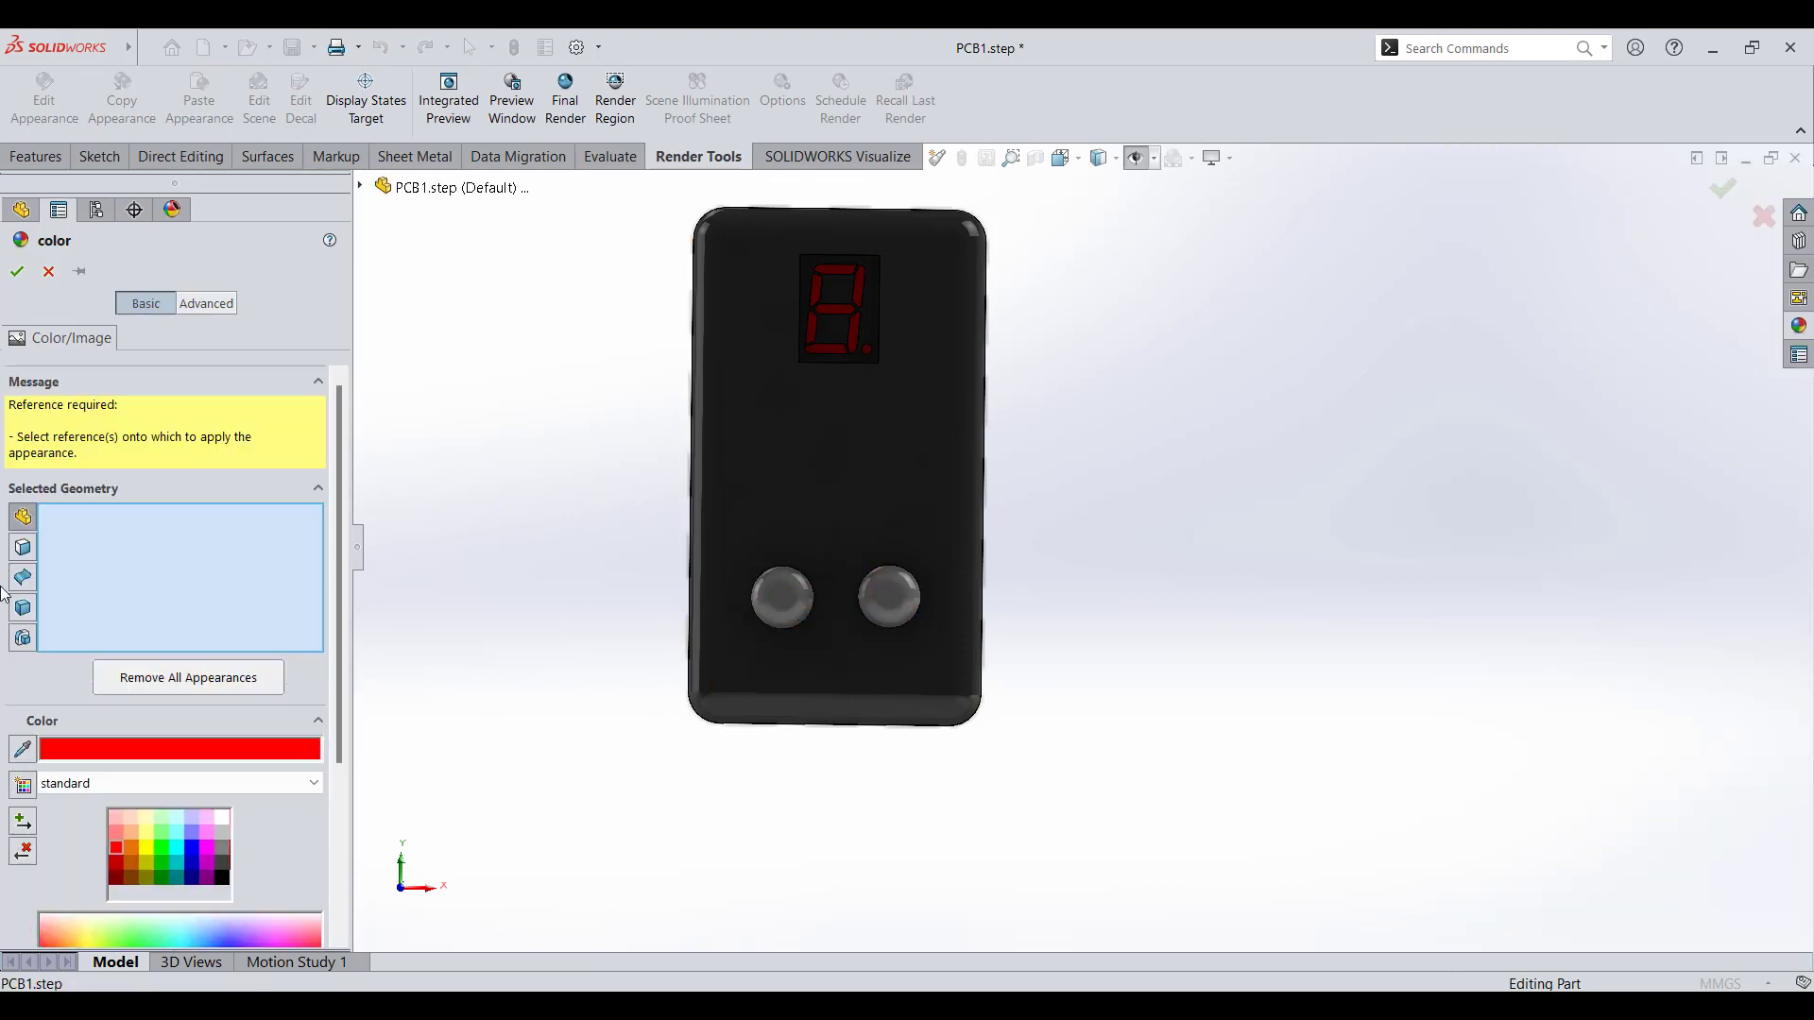
{"action": "left_click", "coordinate": [17, 272]}
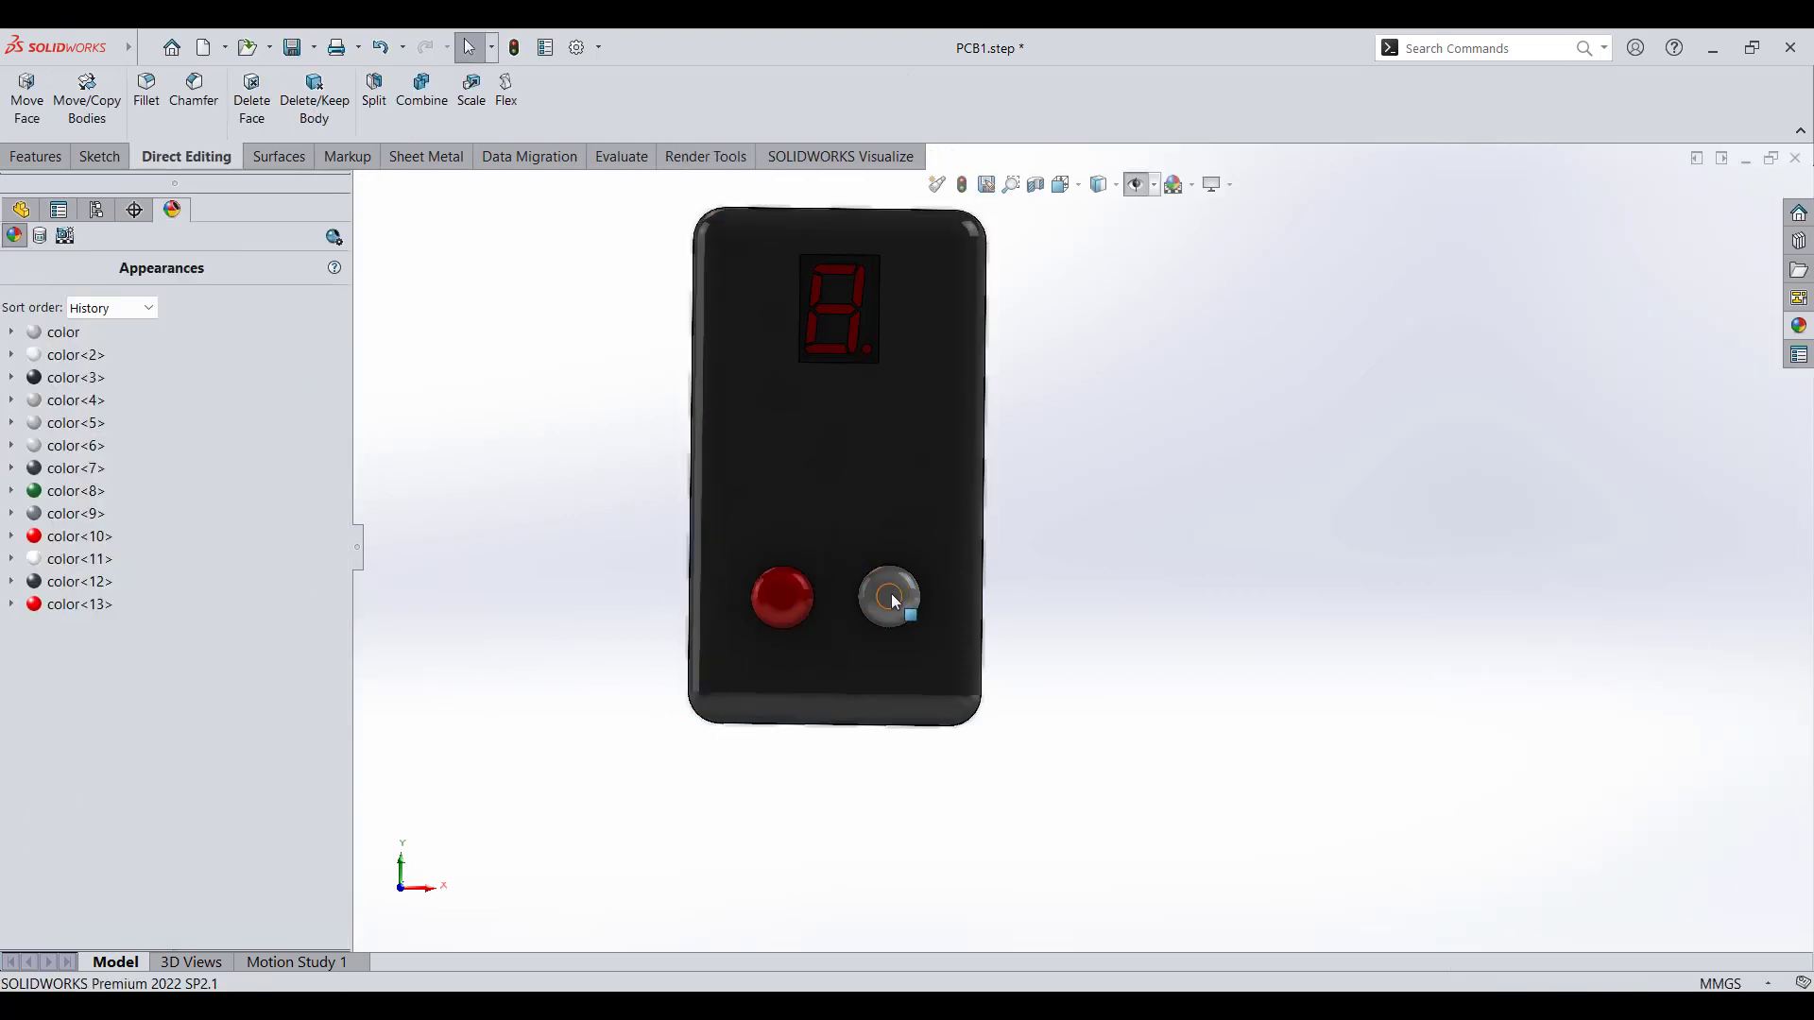
{"action": "right_click", "coordinate": [174, 625]}
{"action": "left_click", "coordinate": [192, 756]}
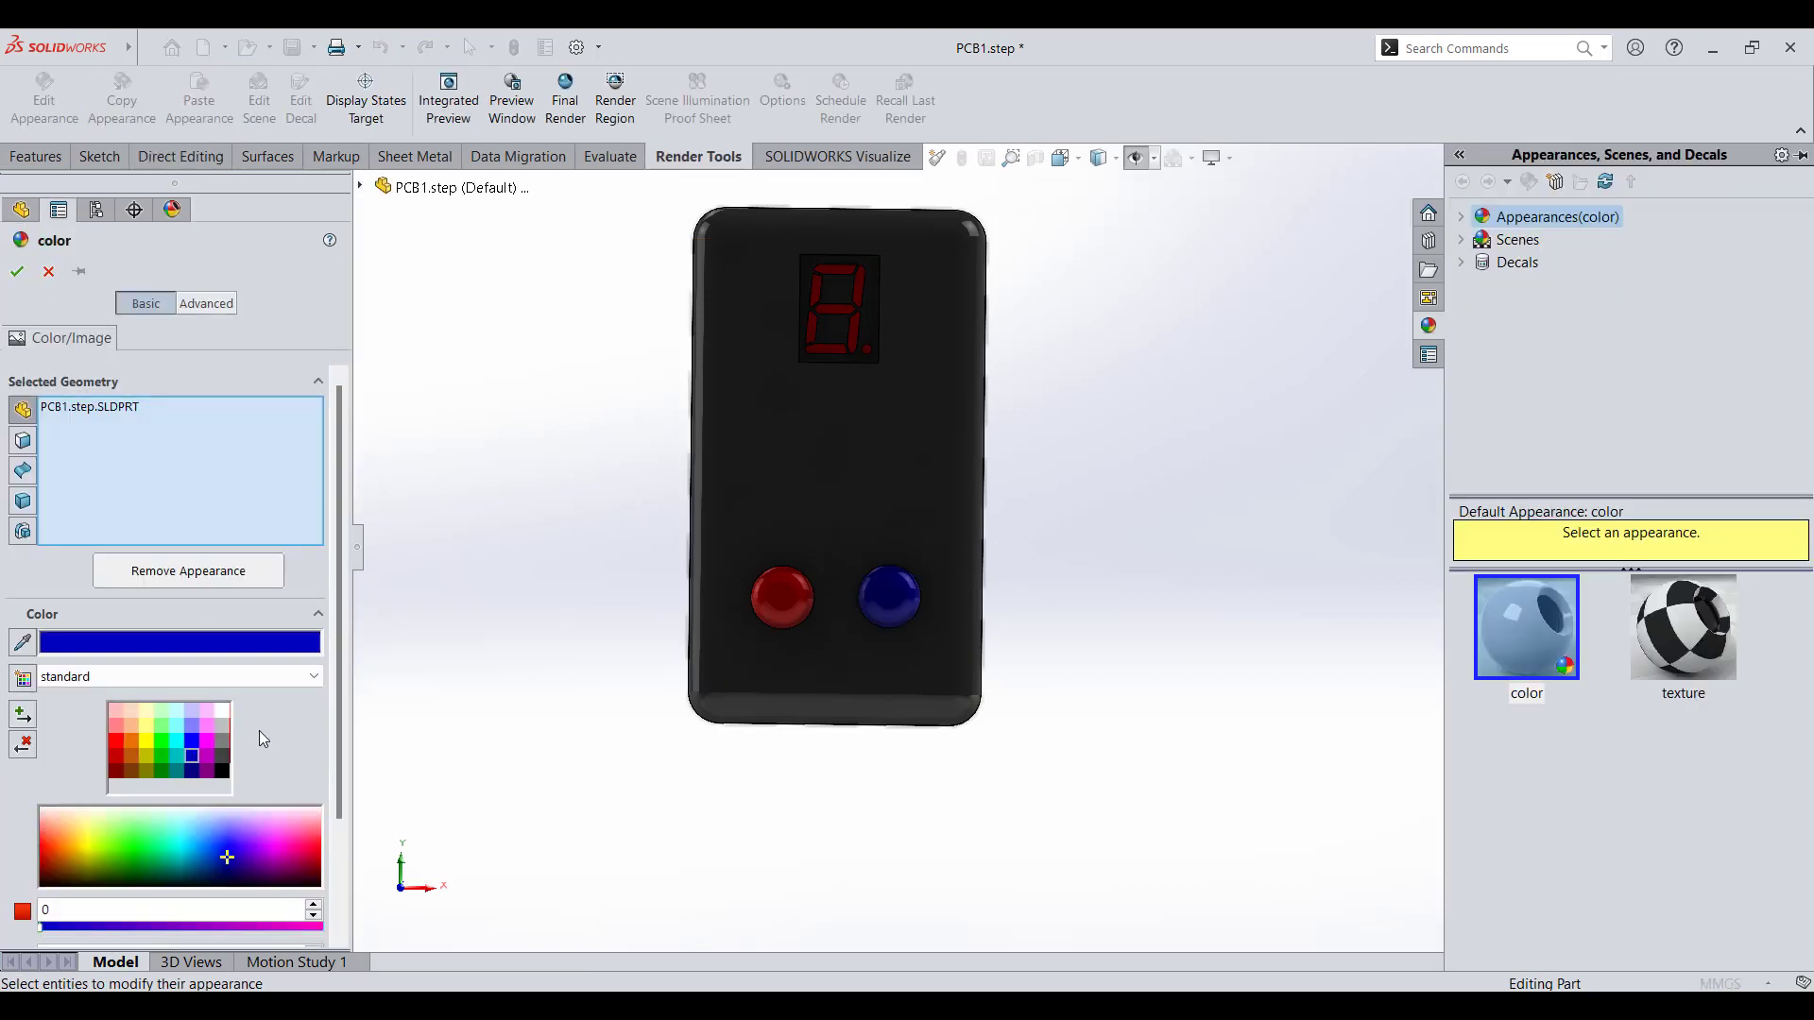
{"action": "left_click", "coordinate": [16, 273]}
- Hide the top cover and both button caps so the PCB is exposed
{"action": "middle_click_drag", "start_coordinate": [728, 667], "coordinate": [964, 571]}
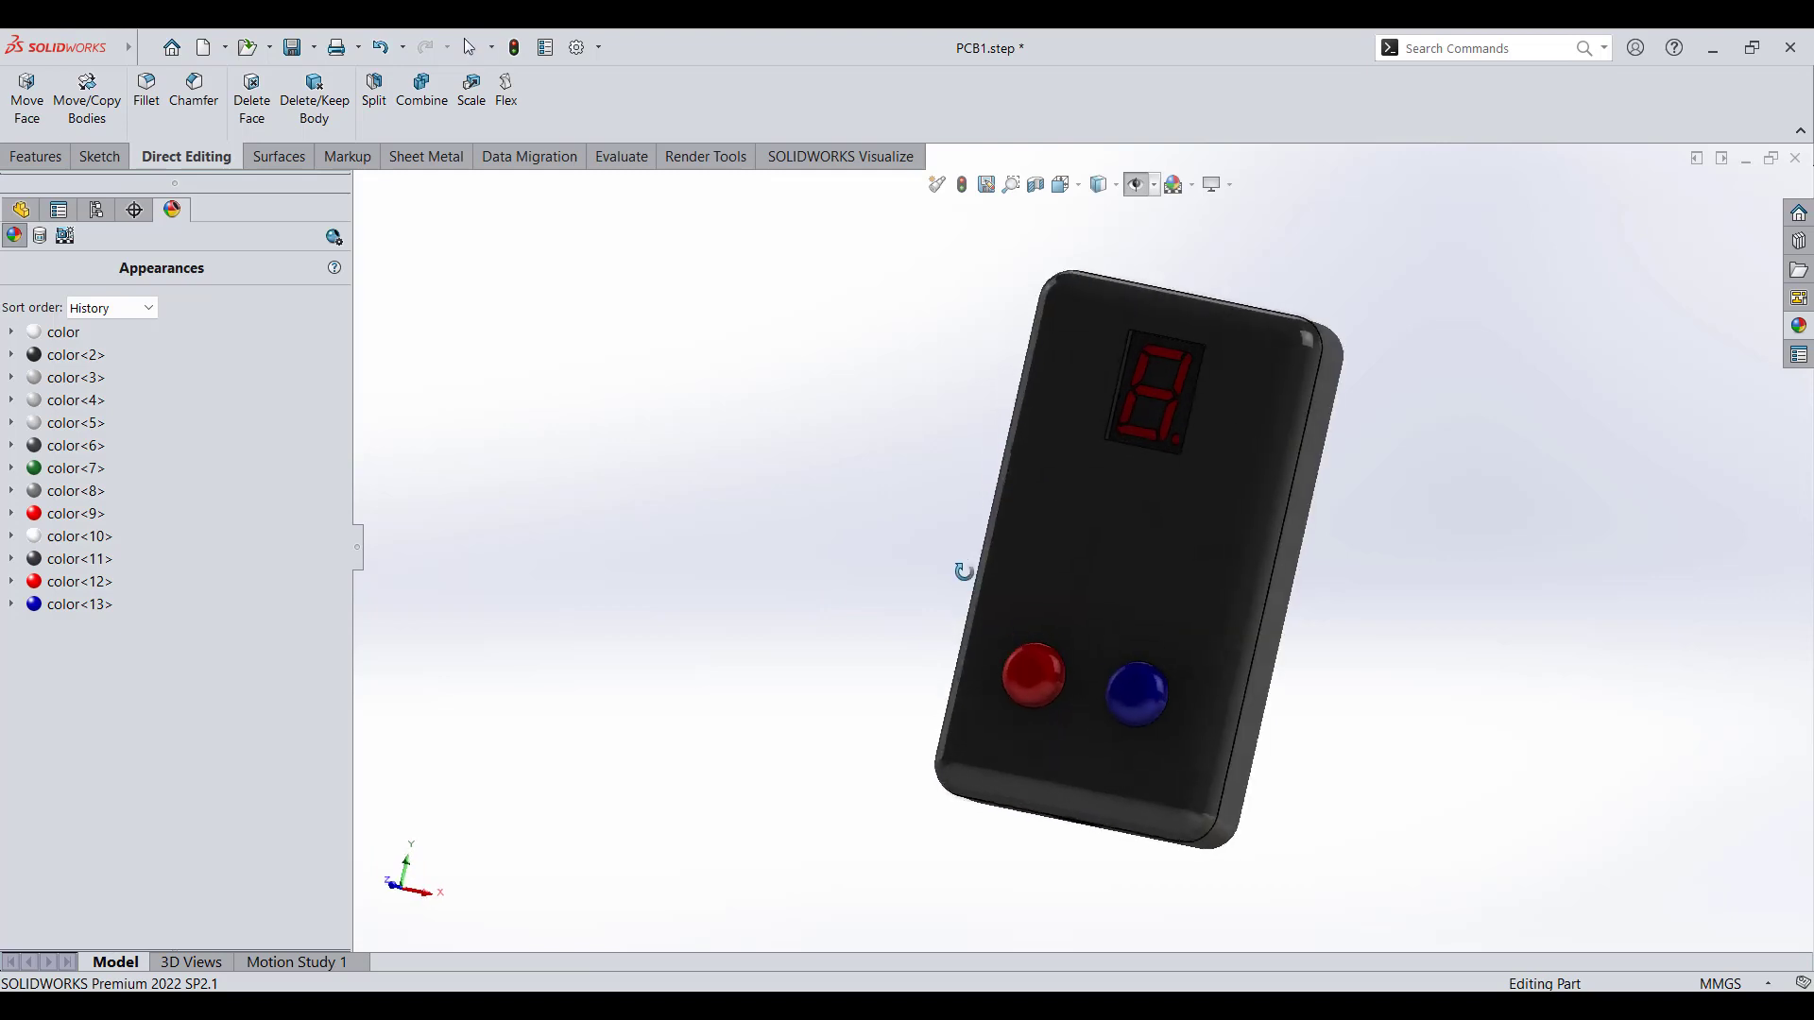
{"action": "key", "text": "Tab"}
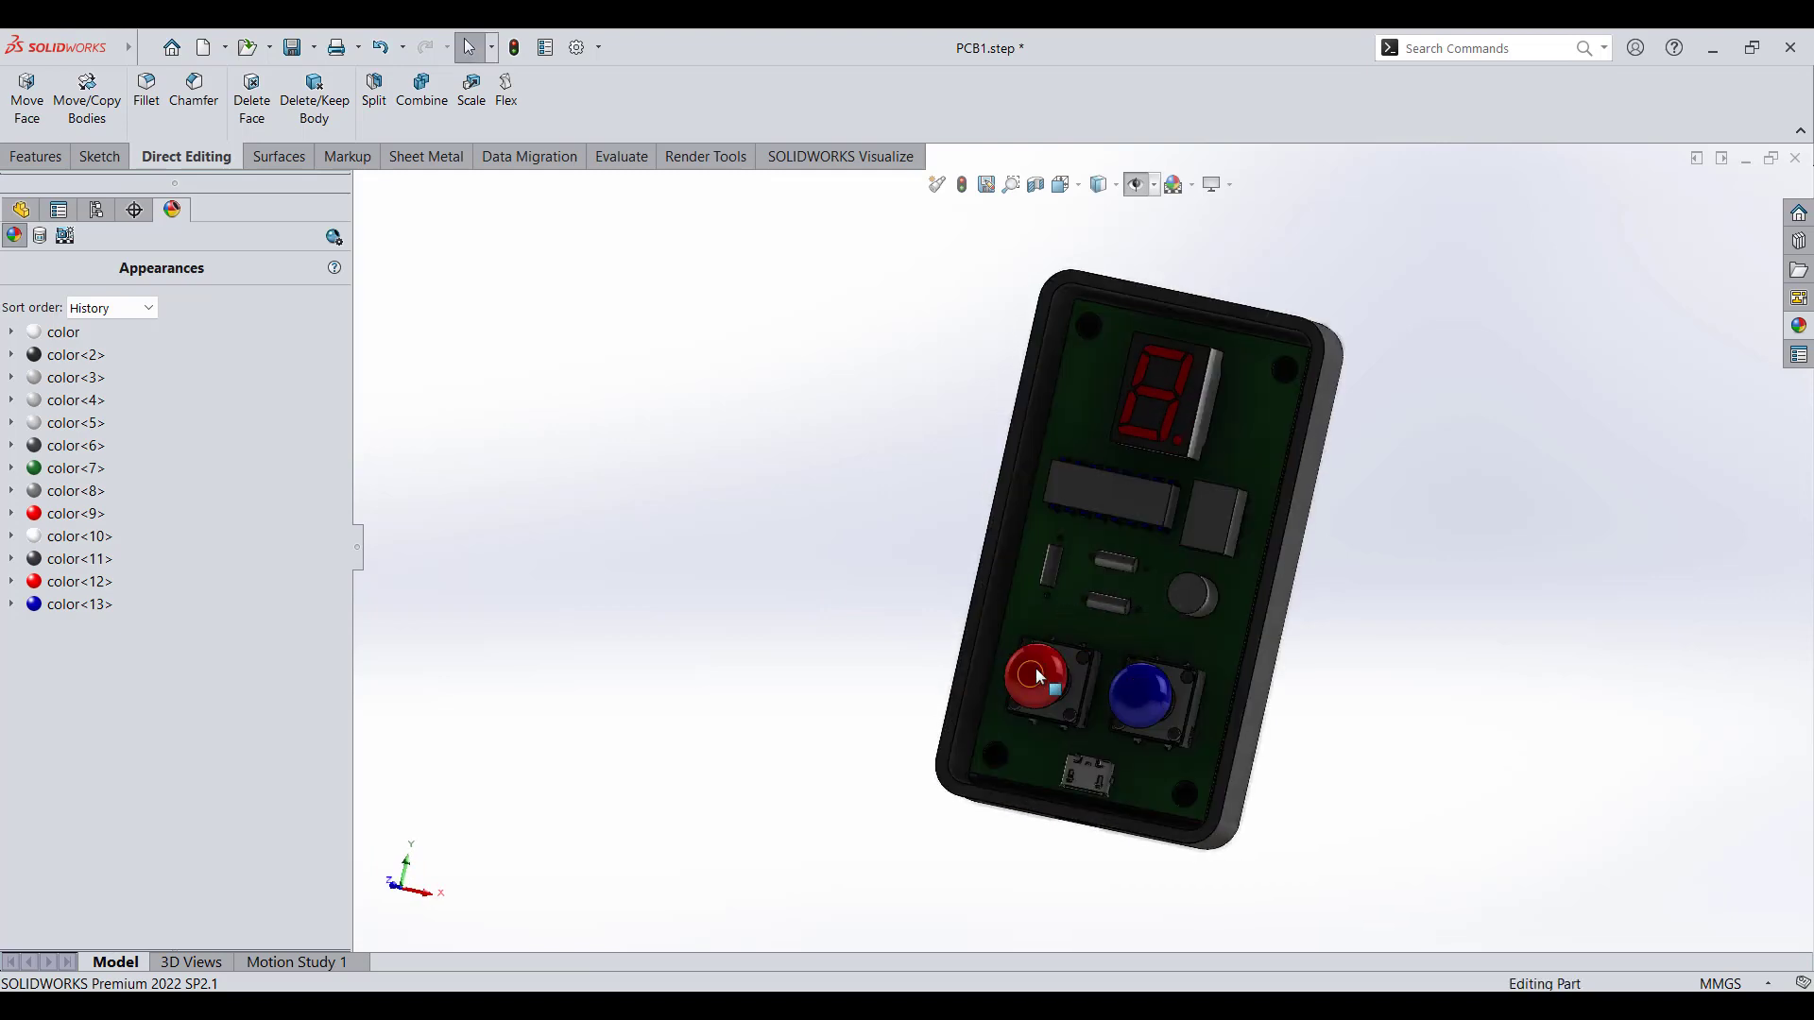
{"action": "middle_click_drag", "start_coordinate": [1092, 711], "coordinate": [1221, 588]}
{"action": "key", "text": "ctrl+1"}
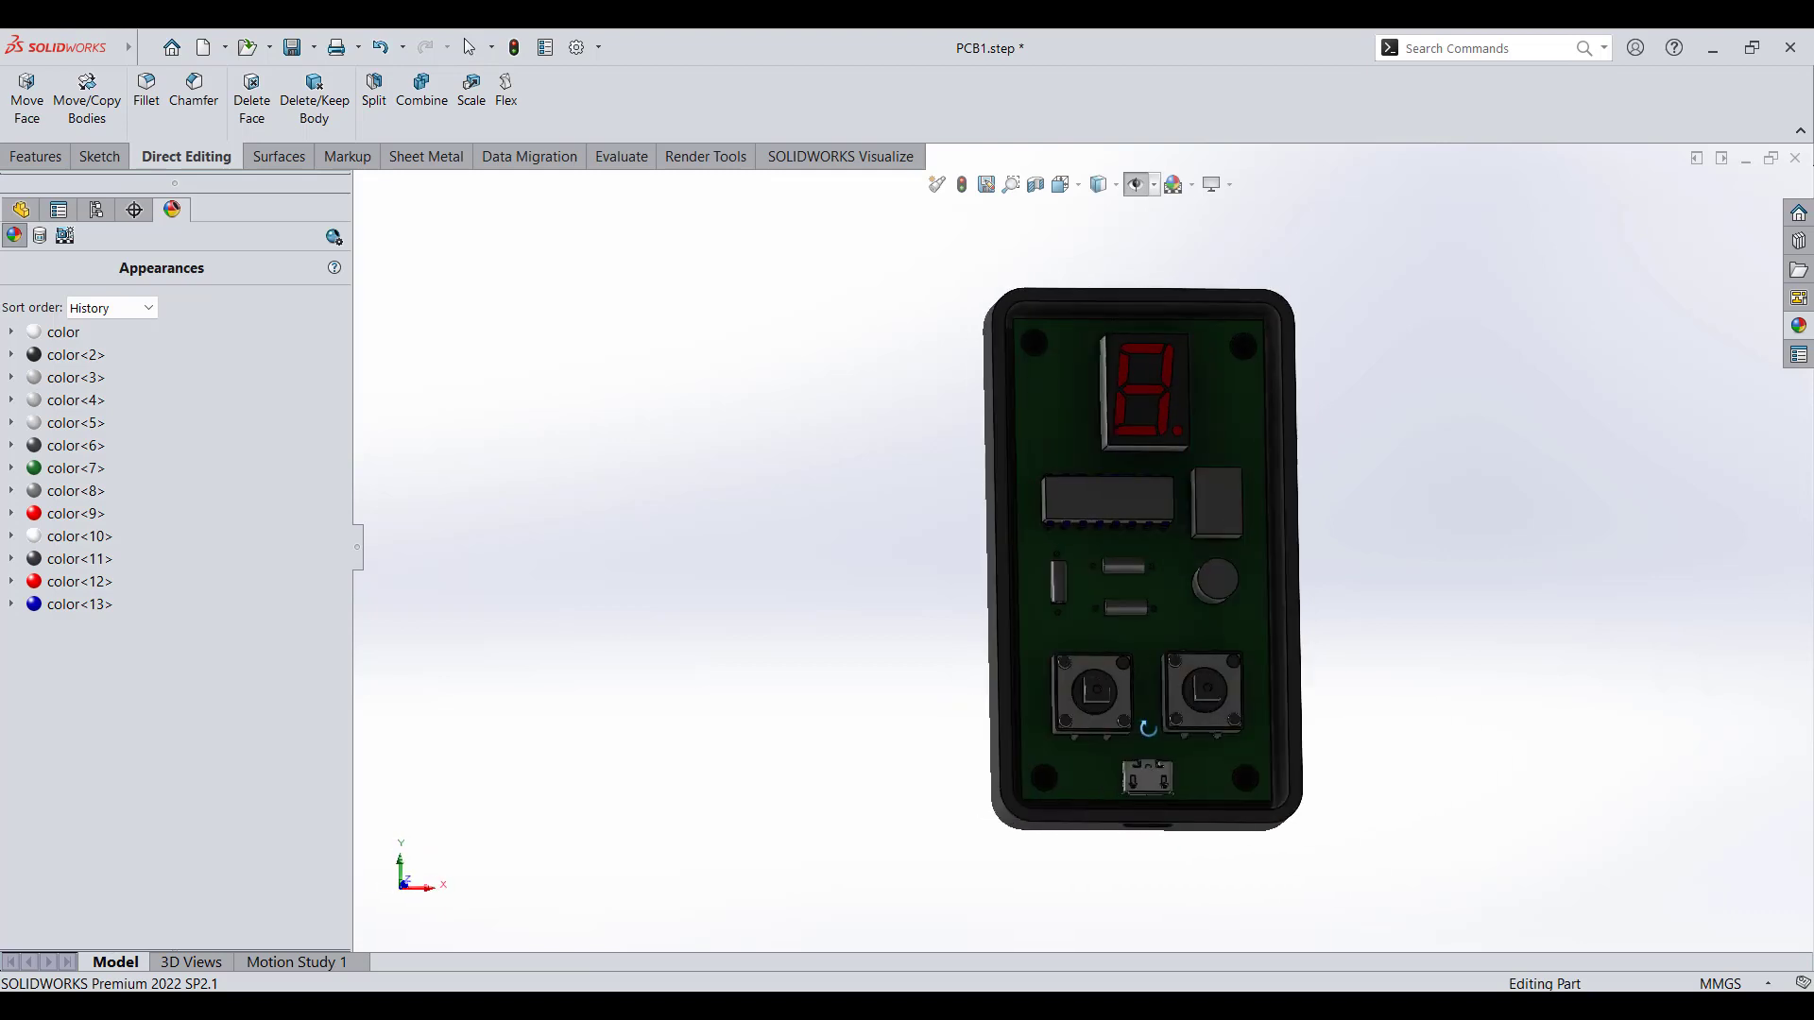
- Turn off RealView graphics
{"action": "scroll", "coordinate": [1288, 489], "scroll_direction": "up", "scroll_amount": 8}
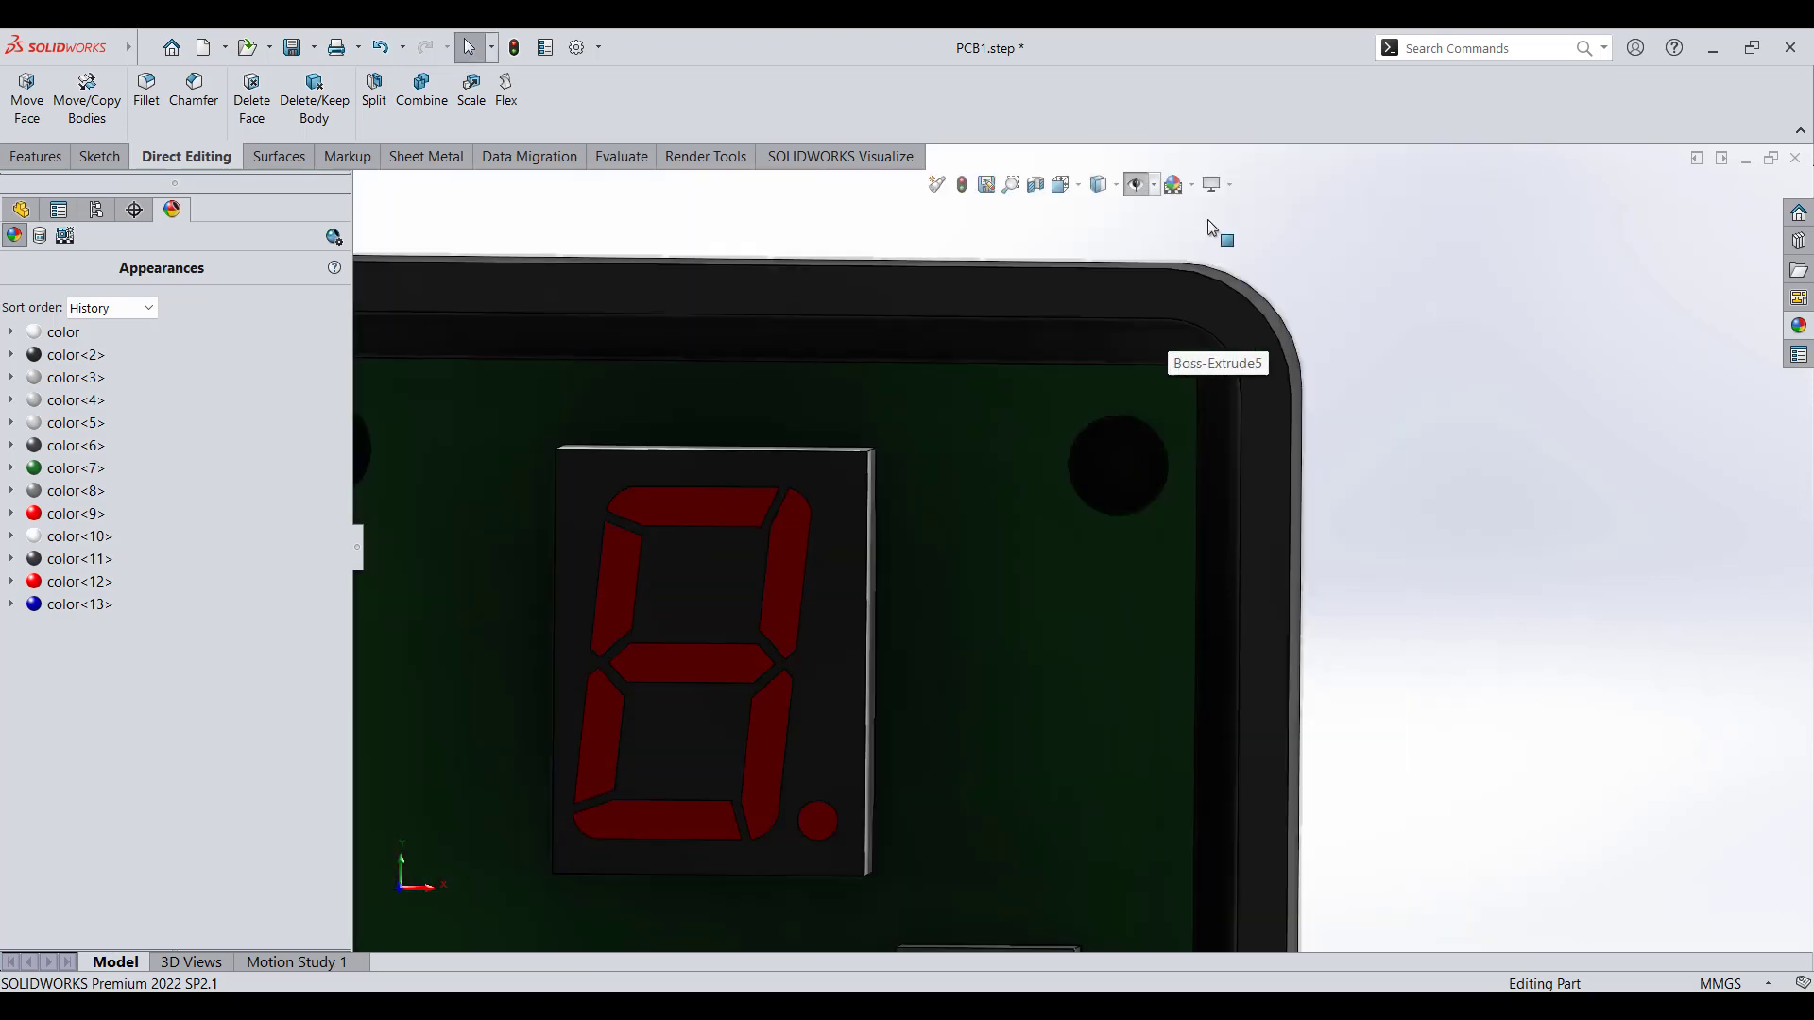
{"action": "left_click", "coordinate": [1217, 184]}
{"action": "left_click", "coordinate": [1224, 213]}
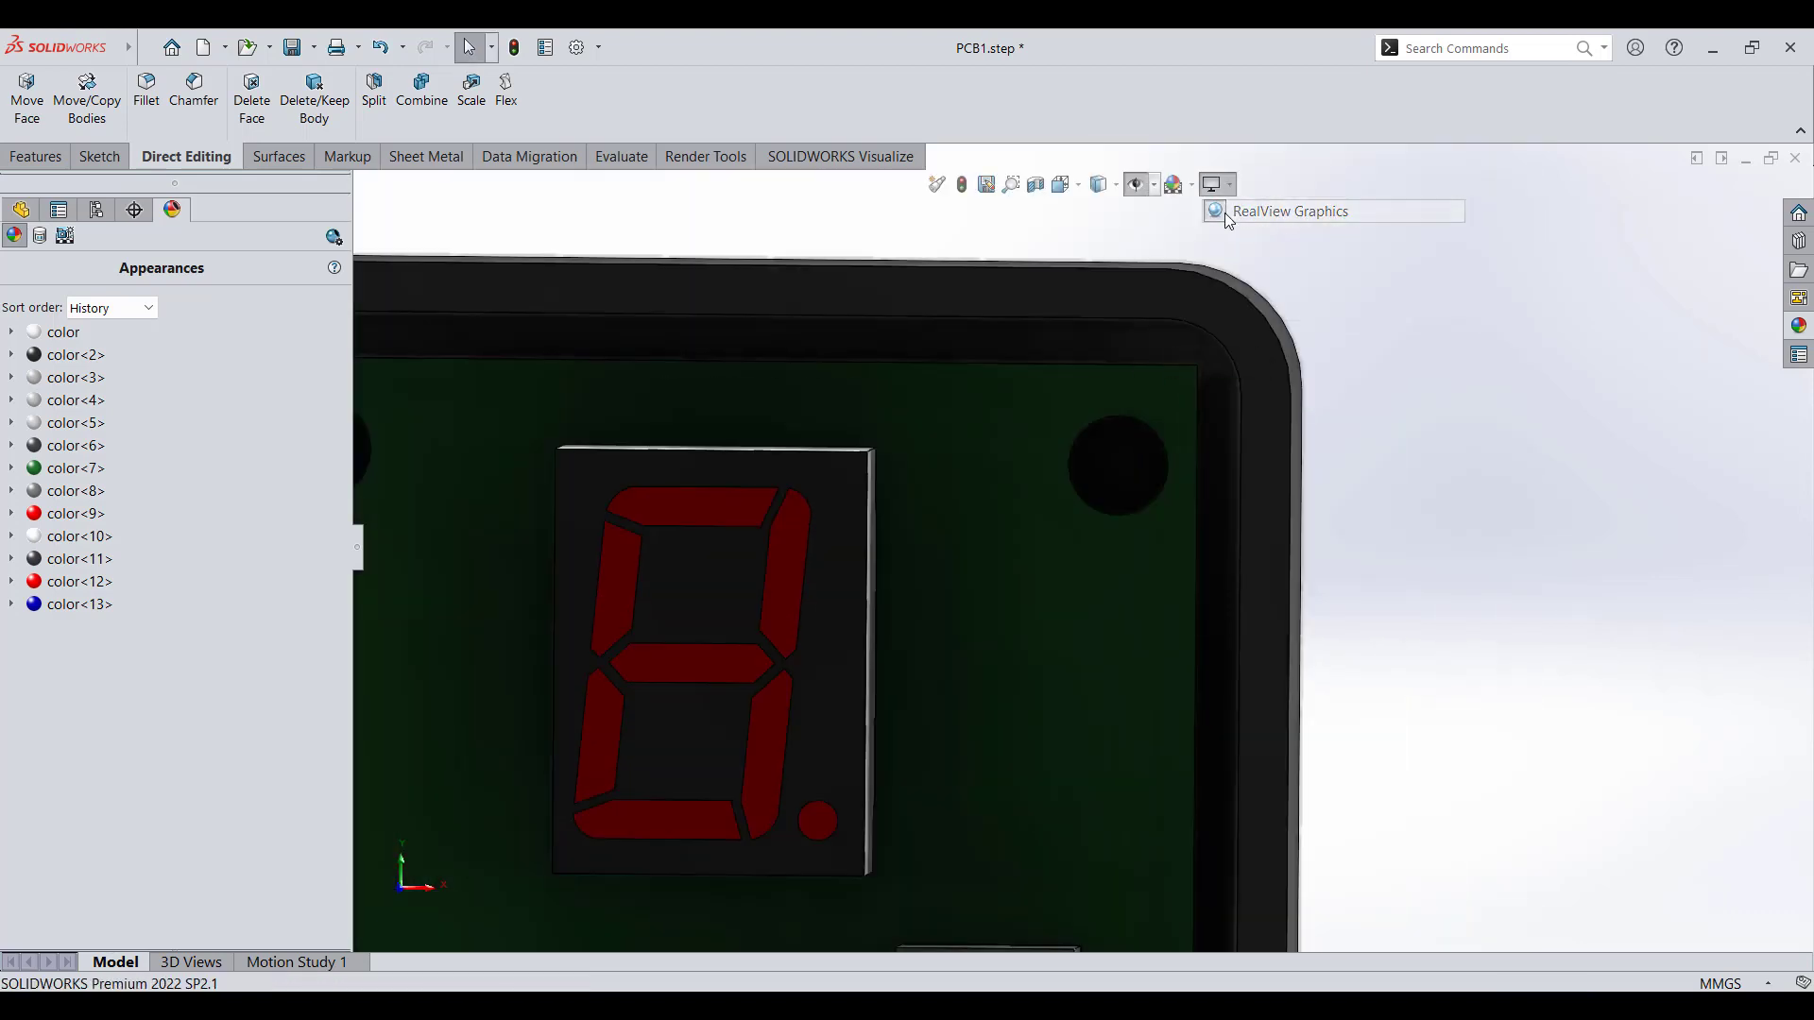
- Start a sketch on the enclosure floor visible through the upper right PCB hole and convert the four mounting-hole edges into circles
{"action": "scroll", "coordinate": [1084, 546], "scroll_direction": "down", "scroll_amount": 2}
{"action": "left_click", "coordinate": [1125, 494]}
{"action": "right_click", "coordinate": [1113, 496]}
{"action": "left_click", "coordinate": [1130, 482]}
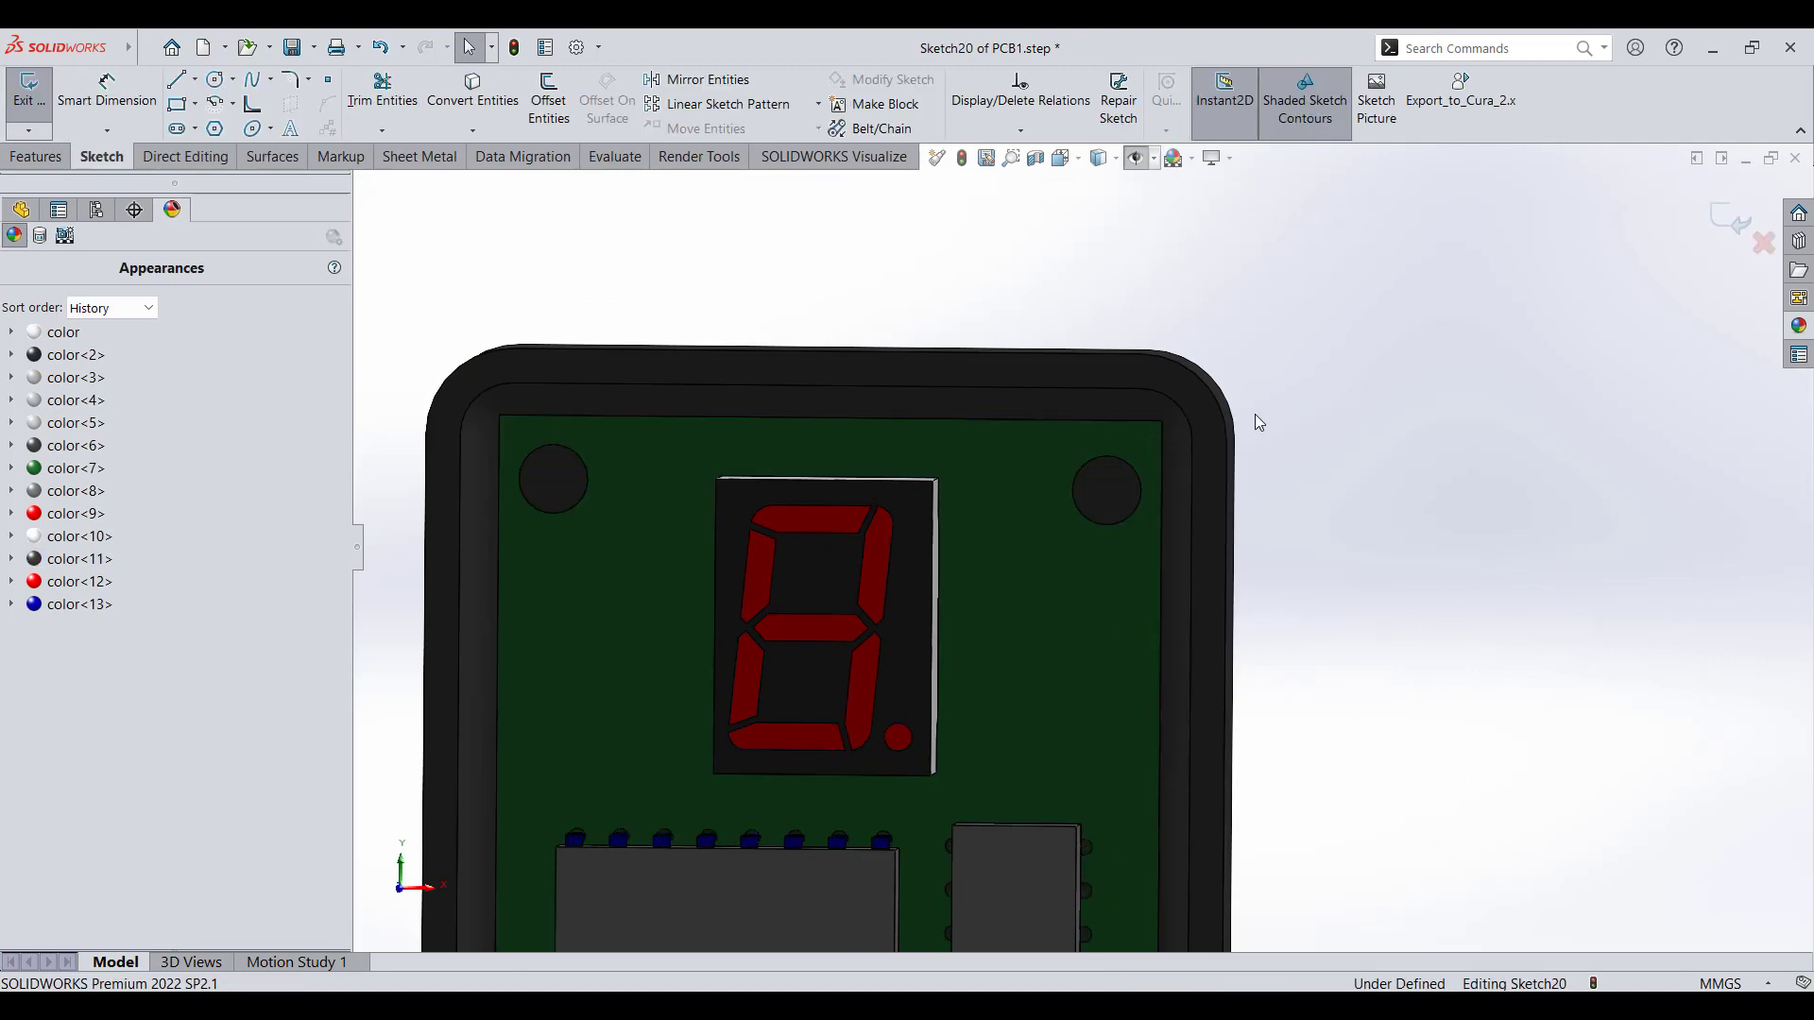
{"action": "scroll", "coordinate": [1040, 680], "scroll_direction": "down", "scroll_amount": 6}
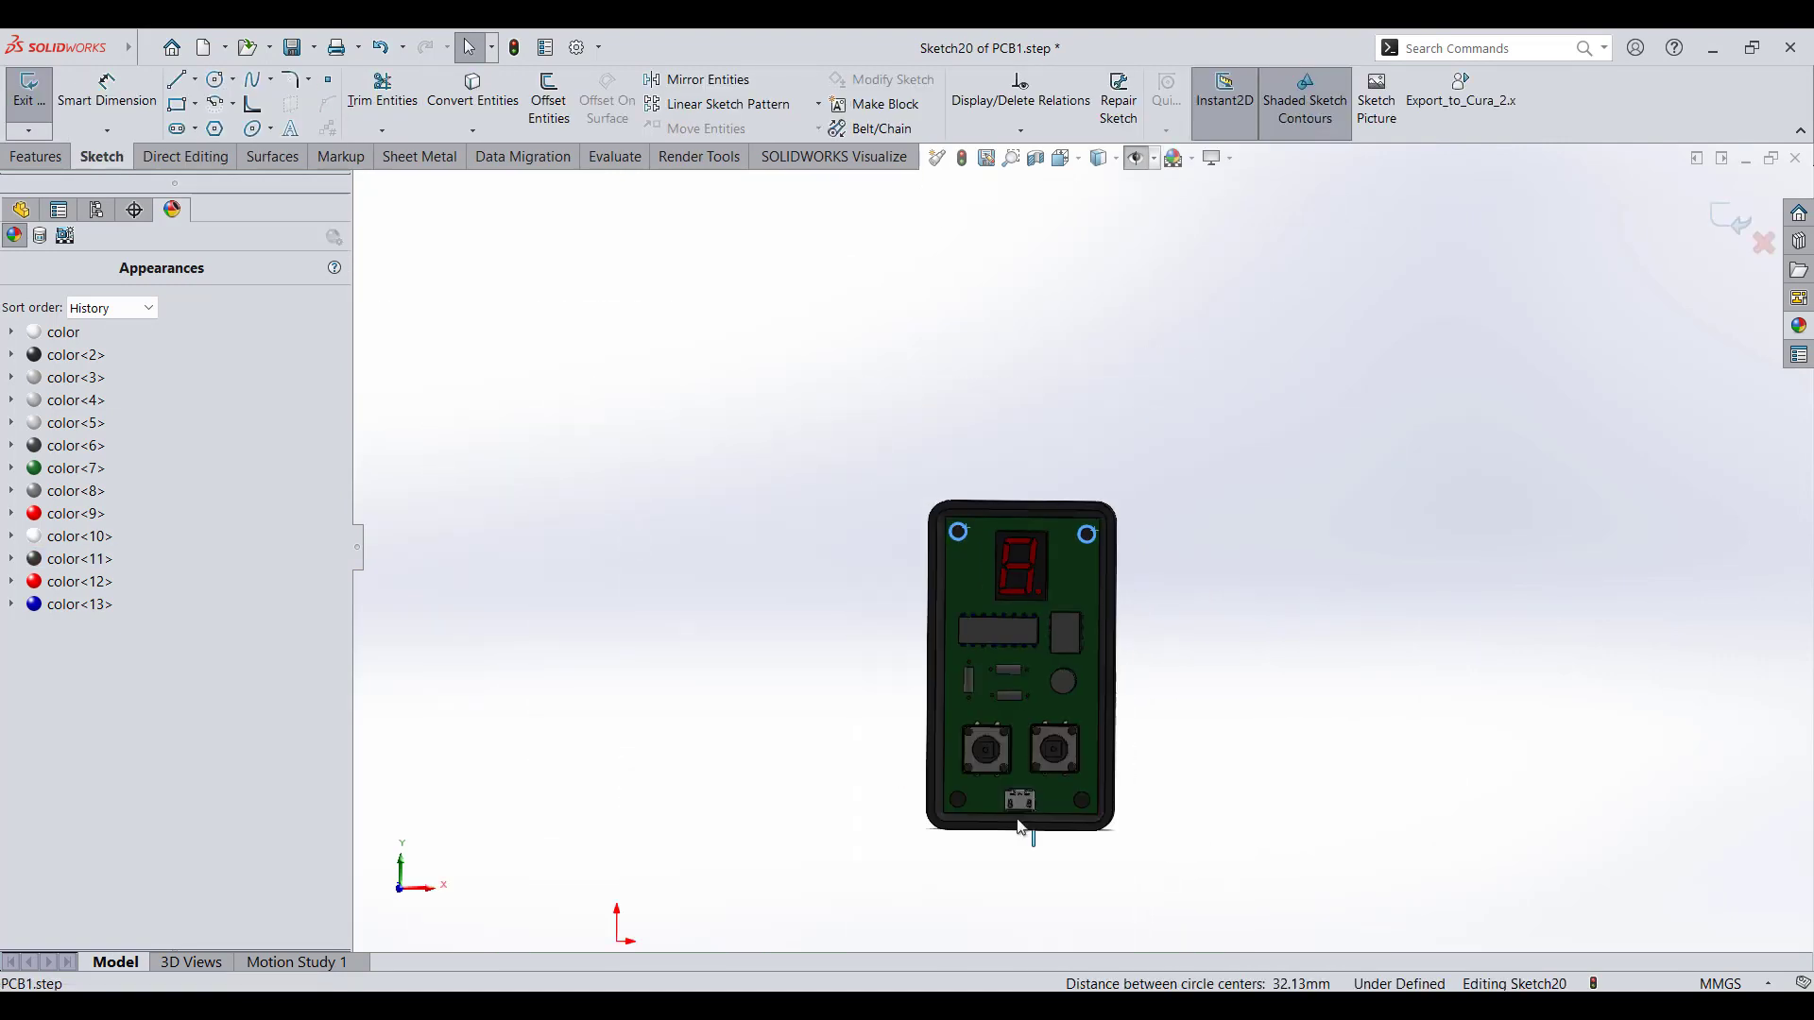
{"action": "scroll", "coordinate": [1020, 850], "scroll_direction": "up", "scroll_amount": 6}
{"action": "left_click", "coordinate": [36, 156]}
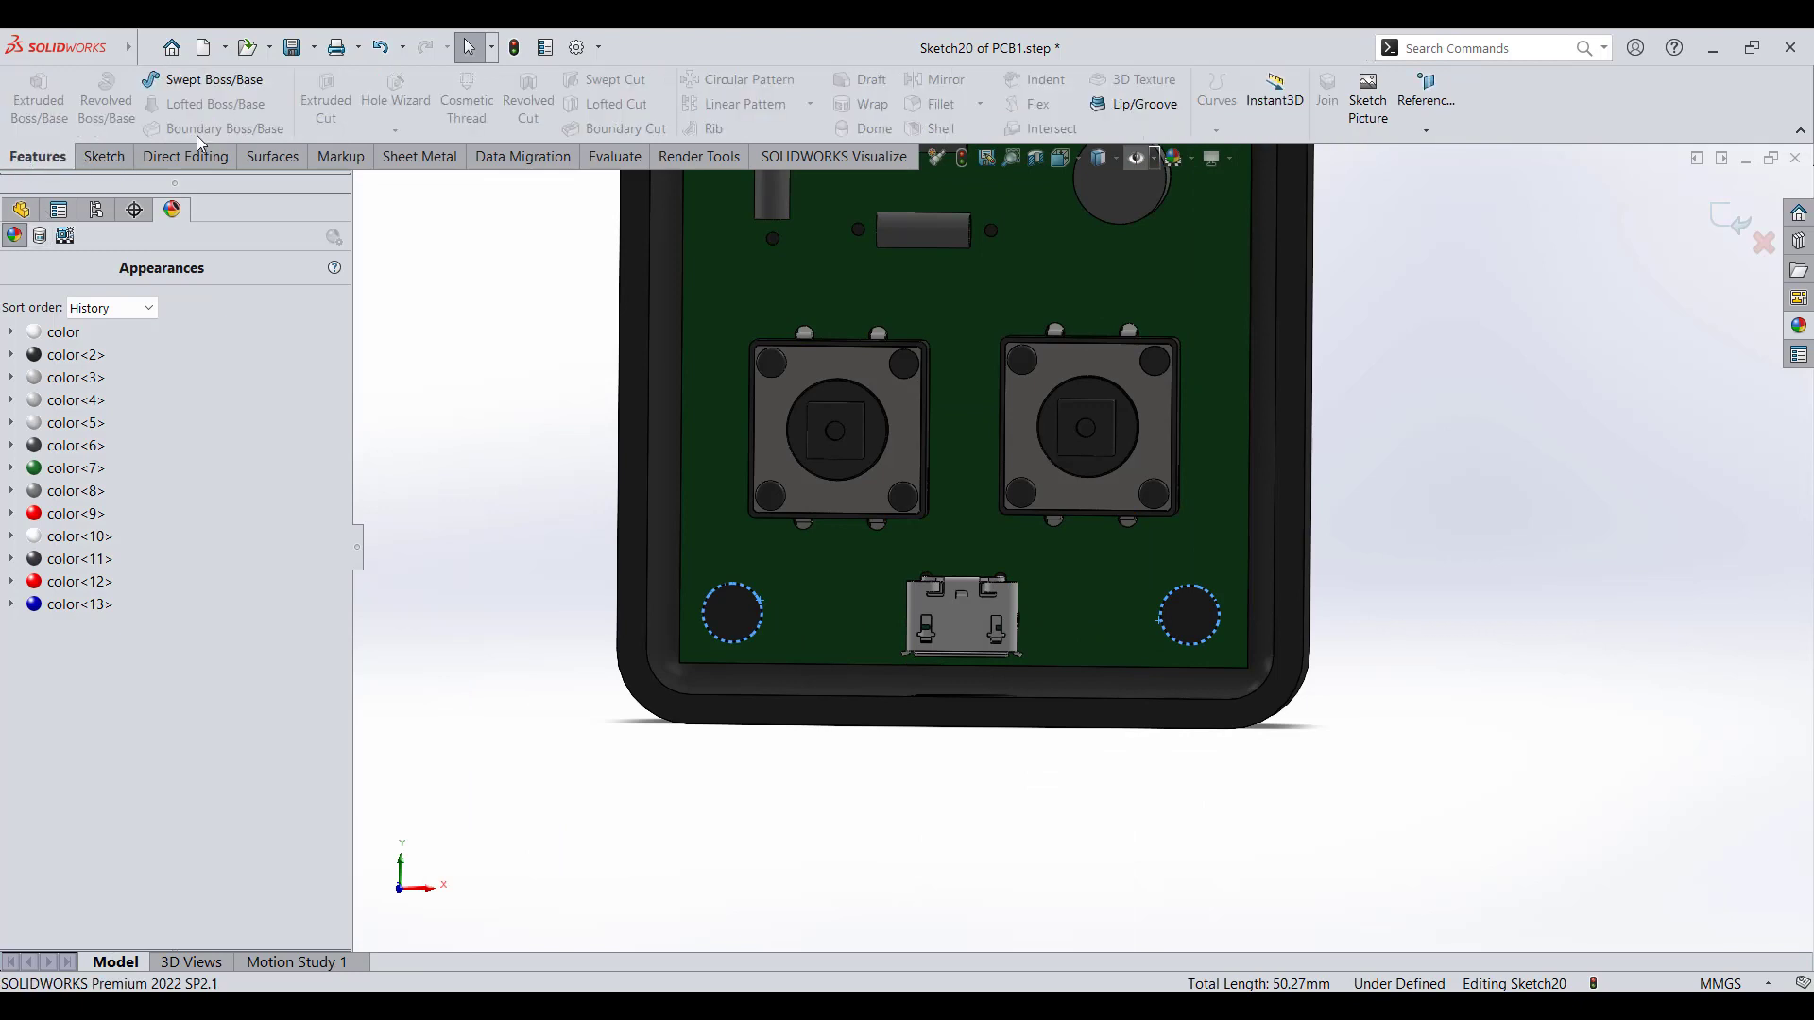
{"action": "scroll", "coordinate": [538, 116], "scroll_direction": "down", "scroll_amount": 1}
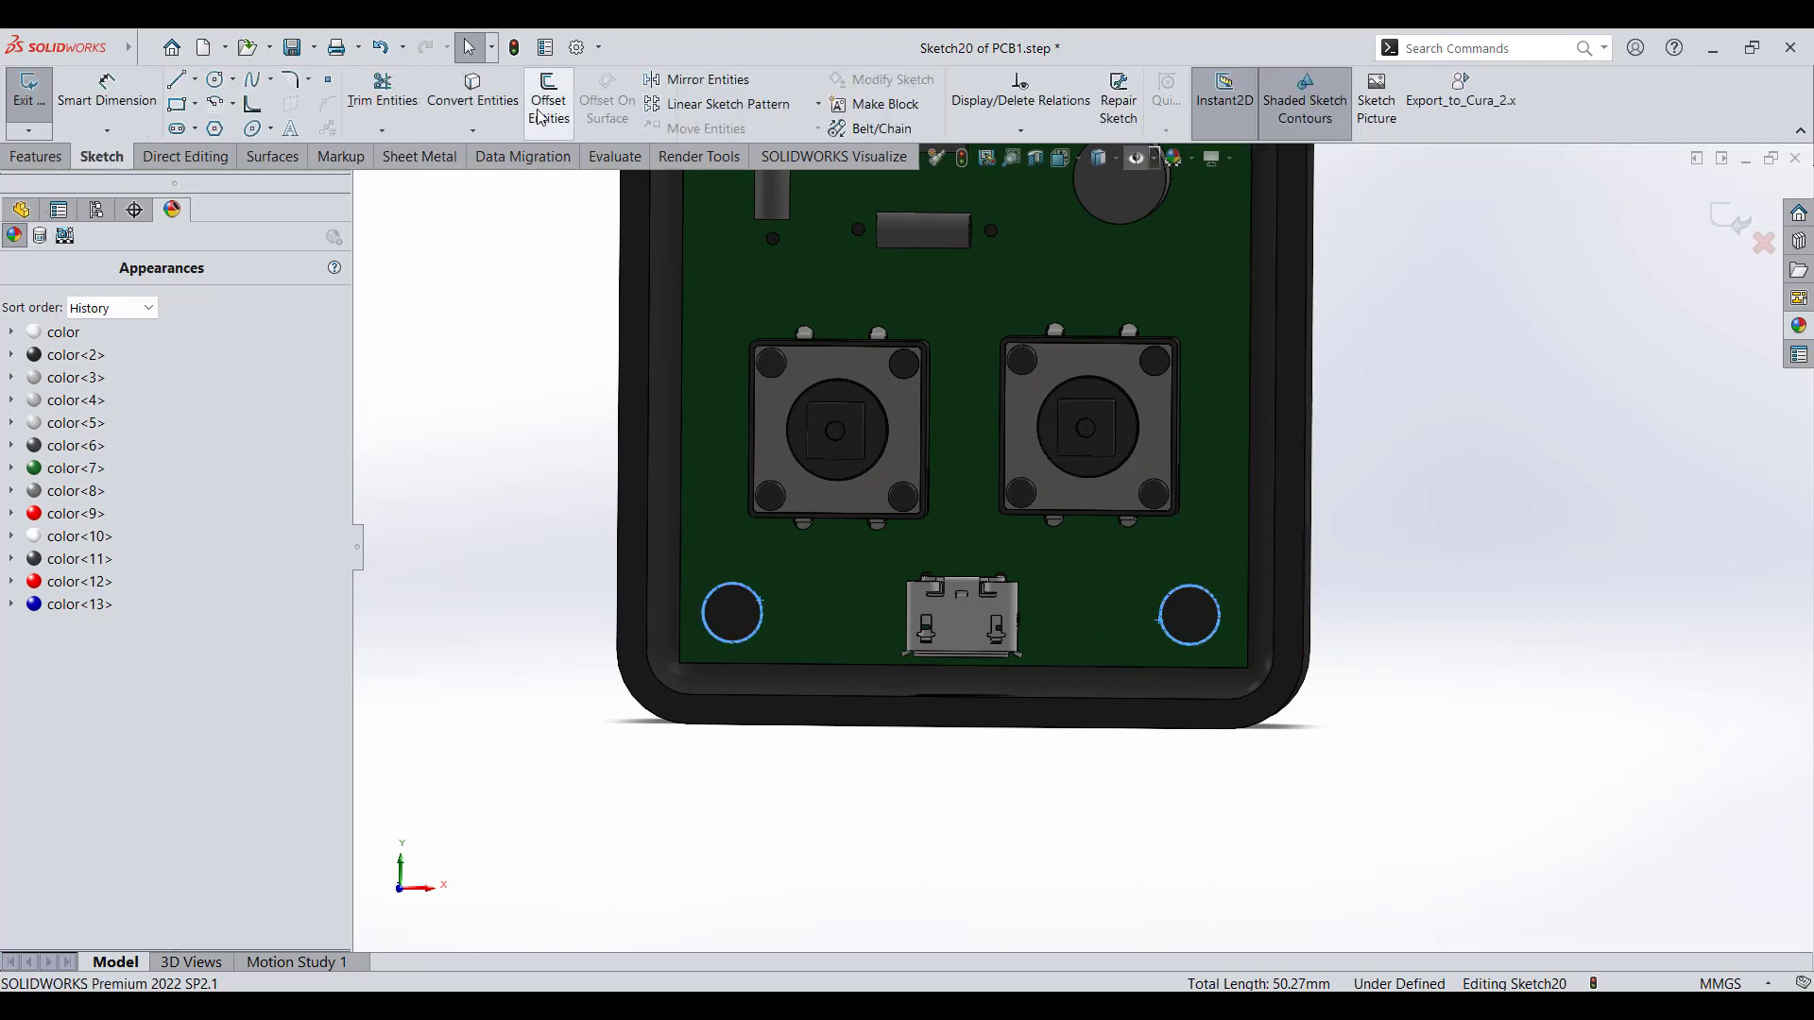
{"action": "left_click", "coordinate": [459, 111]}
{"action": "left_click", "coordinate": [11, 153]}
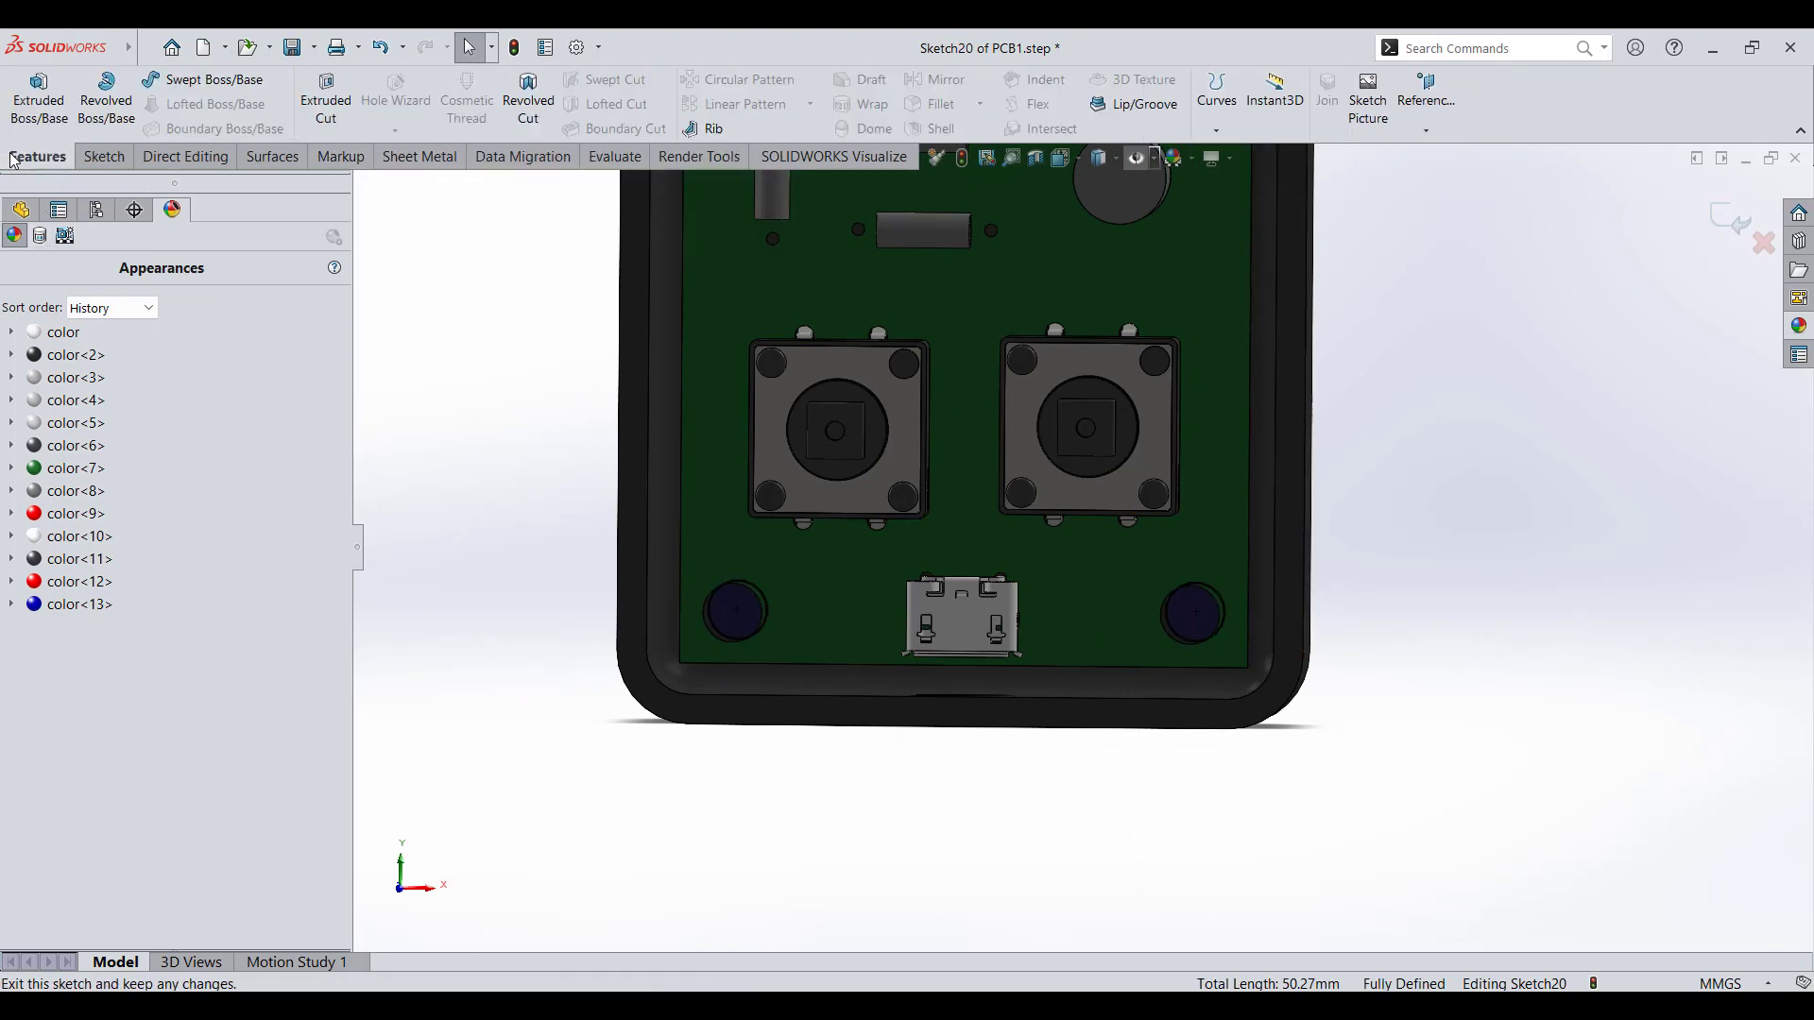
{"action": "left_click", "coordinate": [67, 121]}
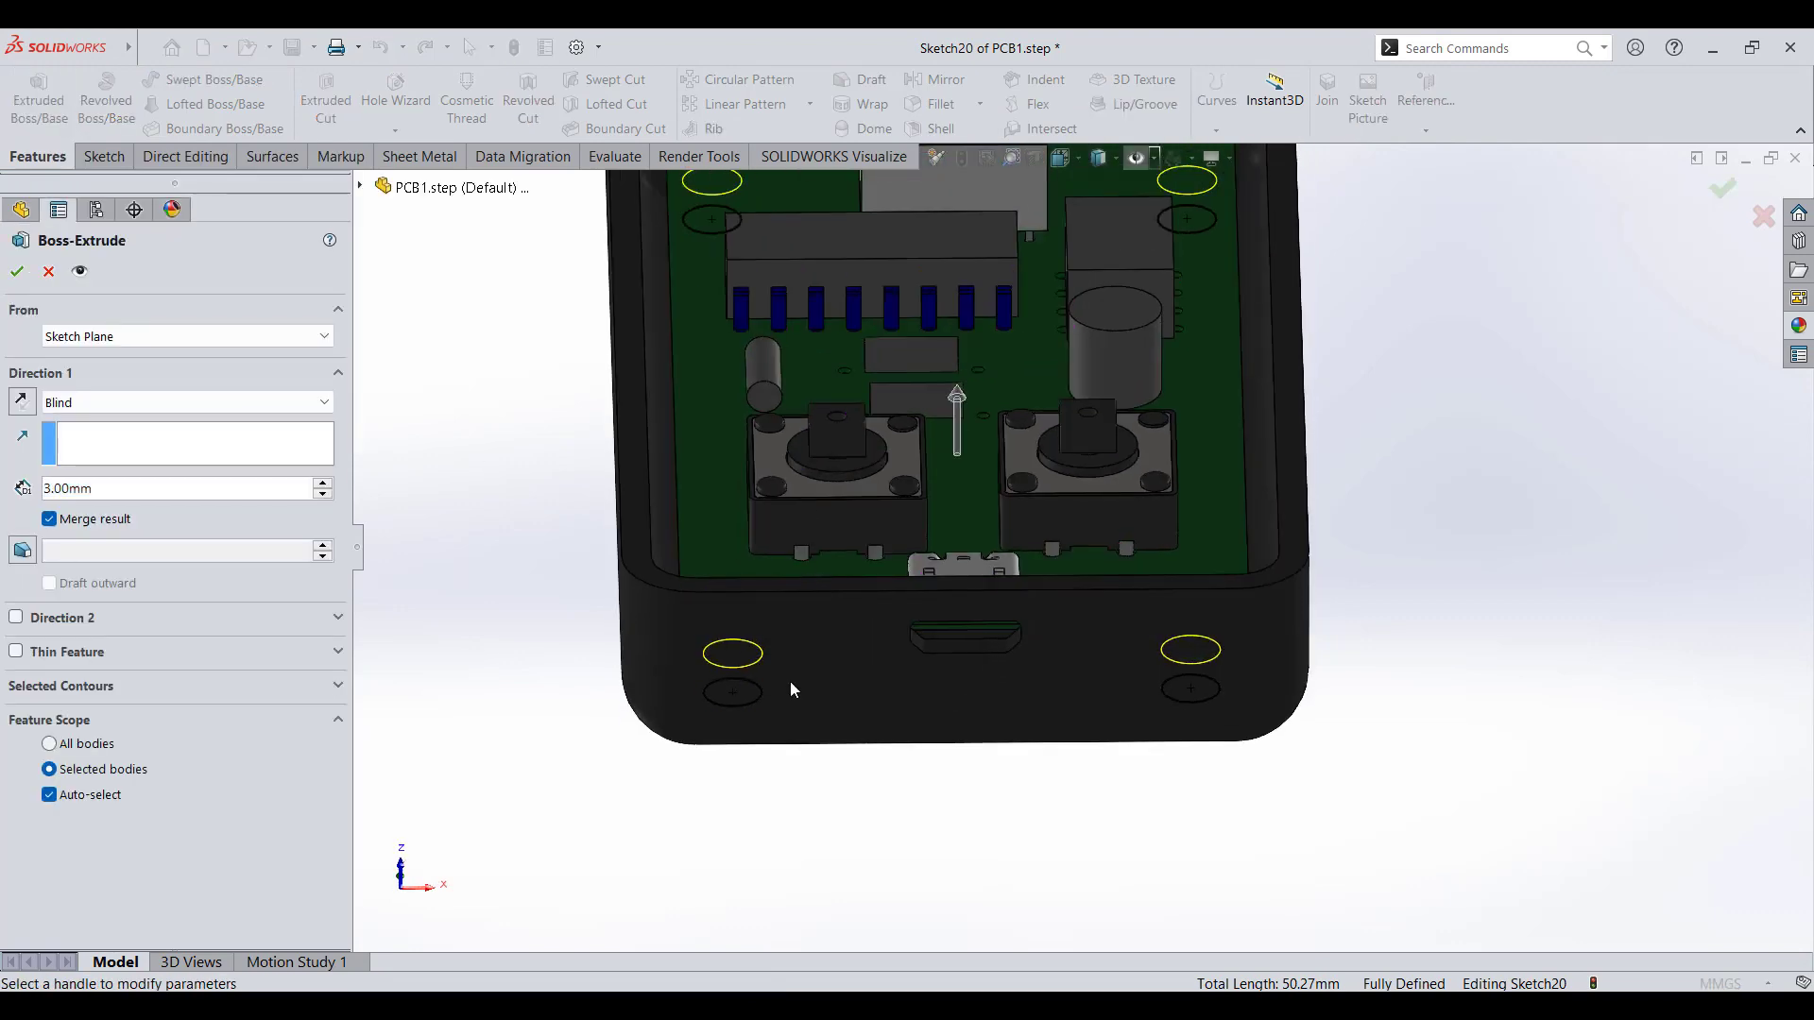
{"action": "middle_click_drag", "start_coordinate": [786, 609], "coordinate": [788, 661]}
{"action": "scroll", "coordinate": [1193, 589], "scroll_direction": "down", "scroll_amount": 2}
{"action": "middle_click_drag", "start_coordinate": [590, 652], "coordinate": [659, 701]}
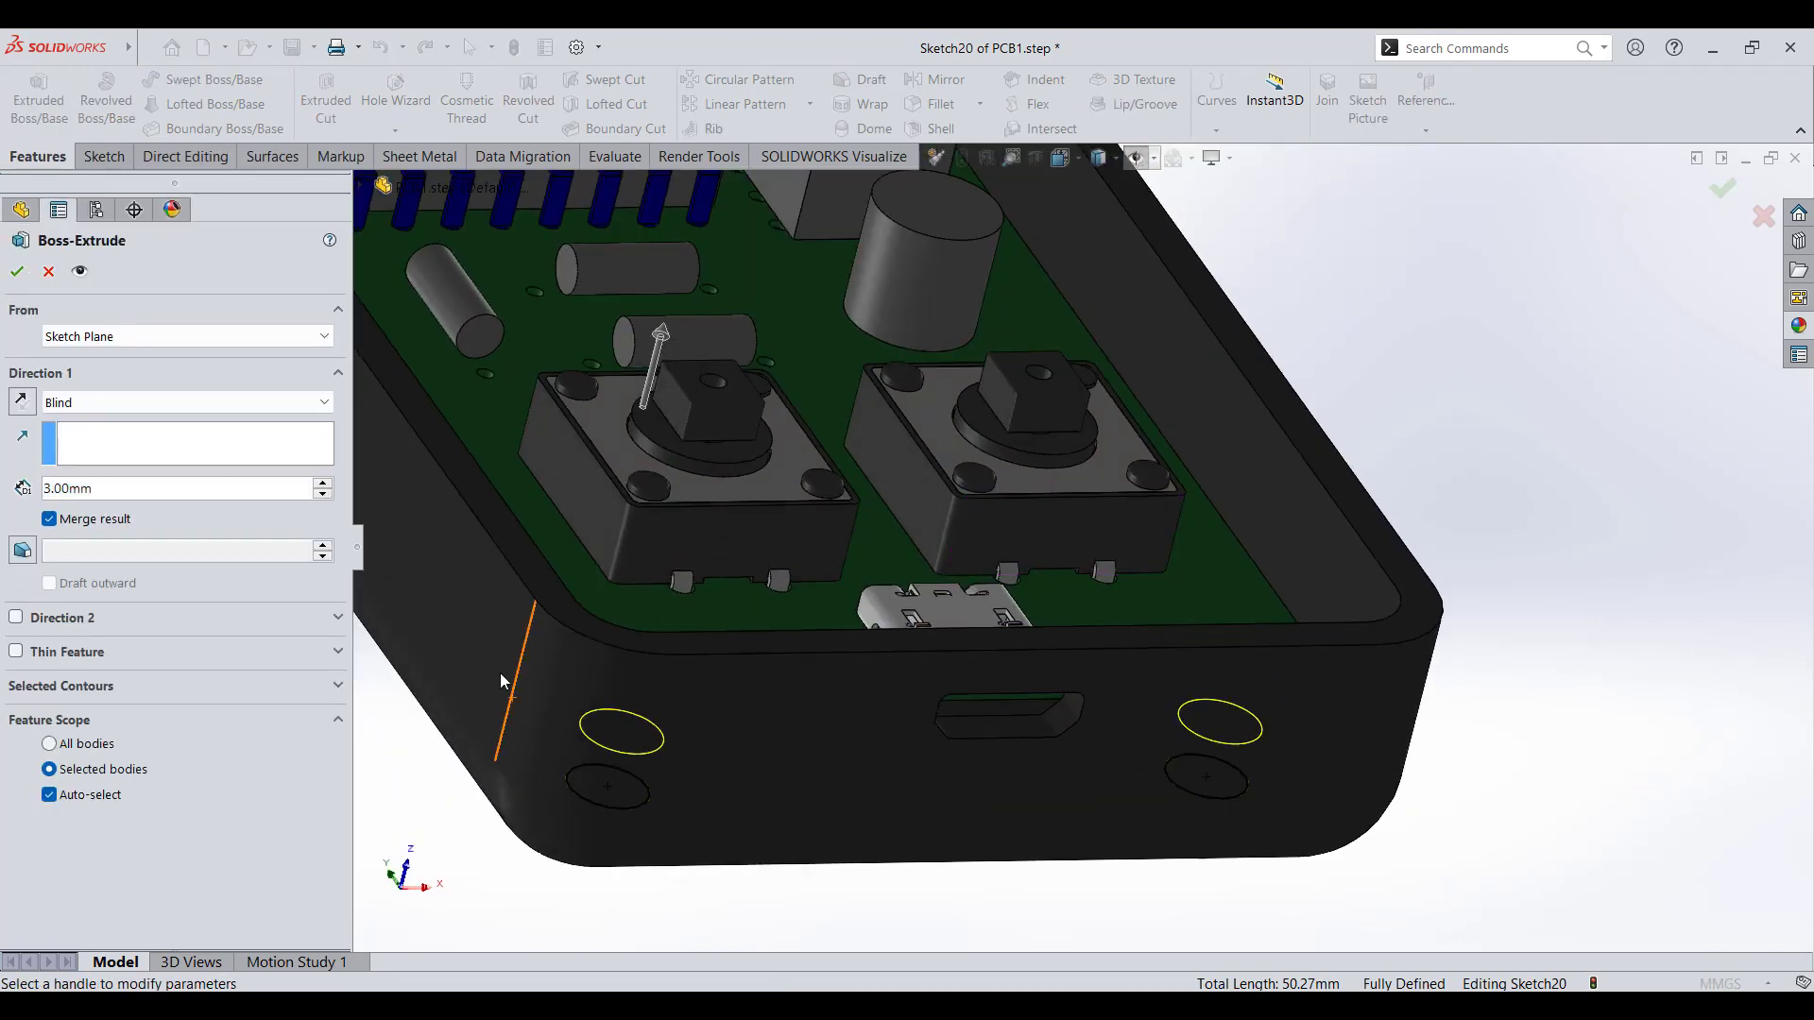
{"action": "key", "text": "Tab"}
{"action": "scroll", "coordinate": [501, 673], "scroll_direction": "down", "scroll_amount": 2}
{"action": "scroll", "coordinate": [556, 626], "scroll_direction": "up", "scroll_amount": 2}
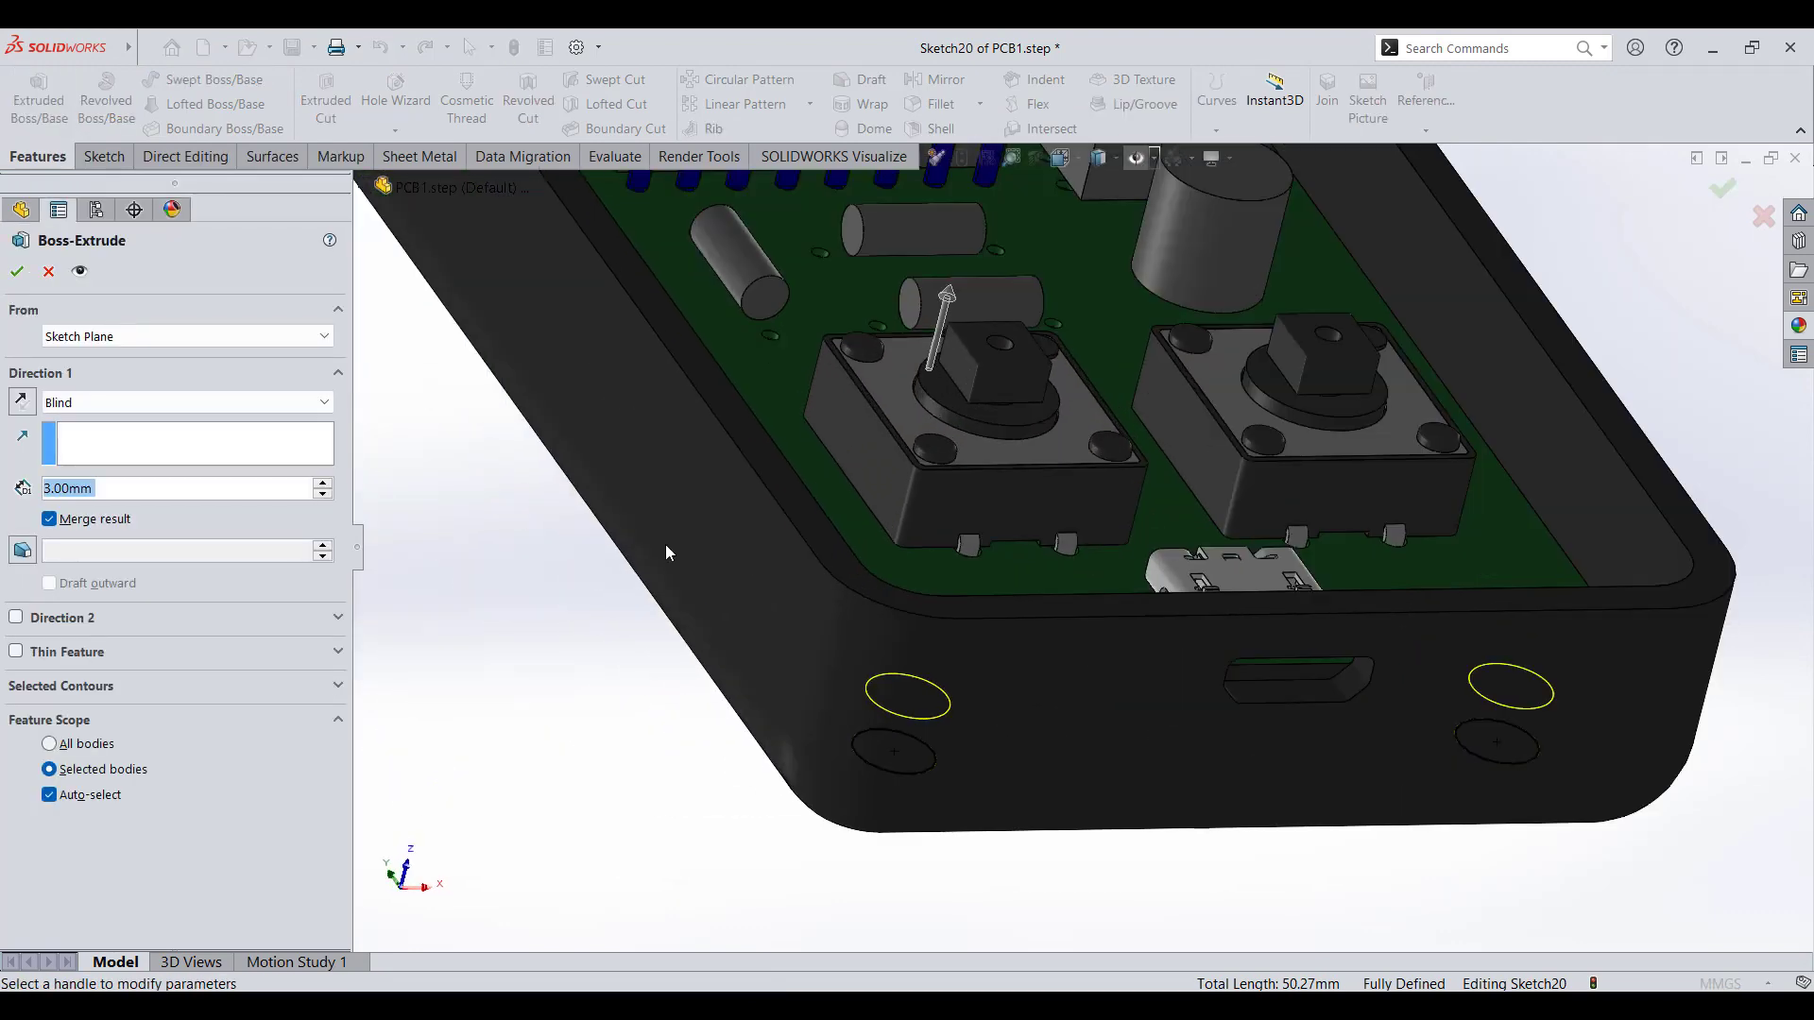
{"action": "scroll", "coordinate": [640, 524], "scroll_direction": "up", "scroll_amount": 2}
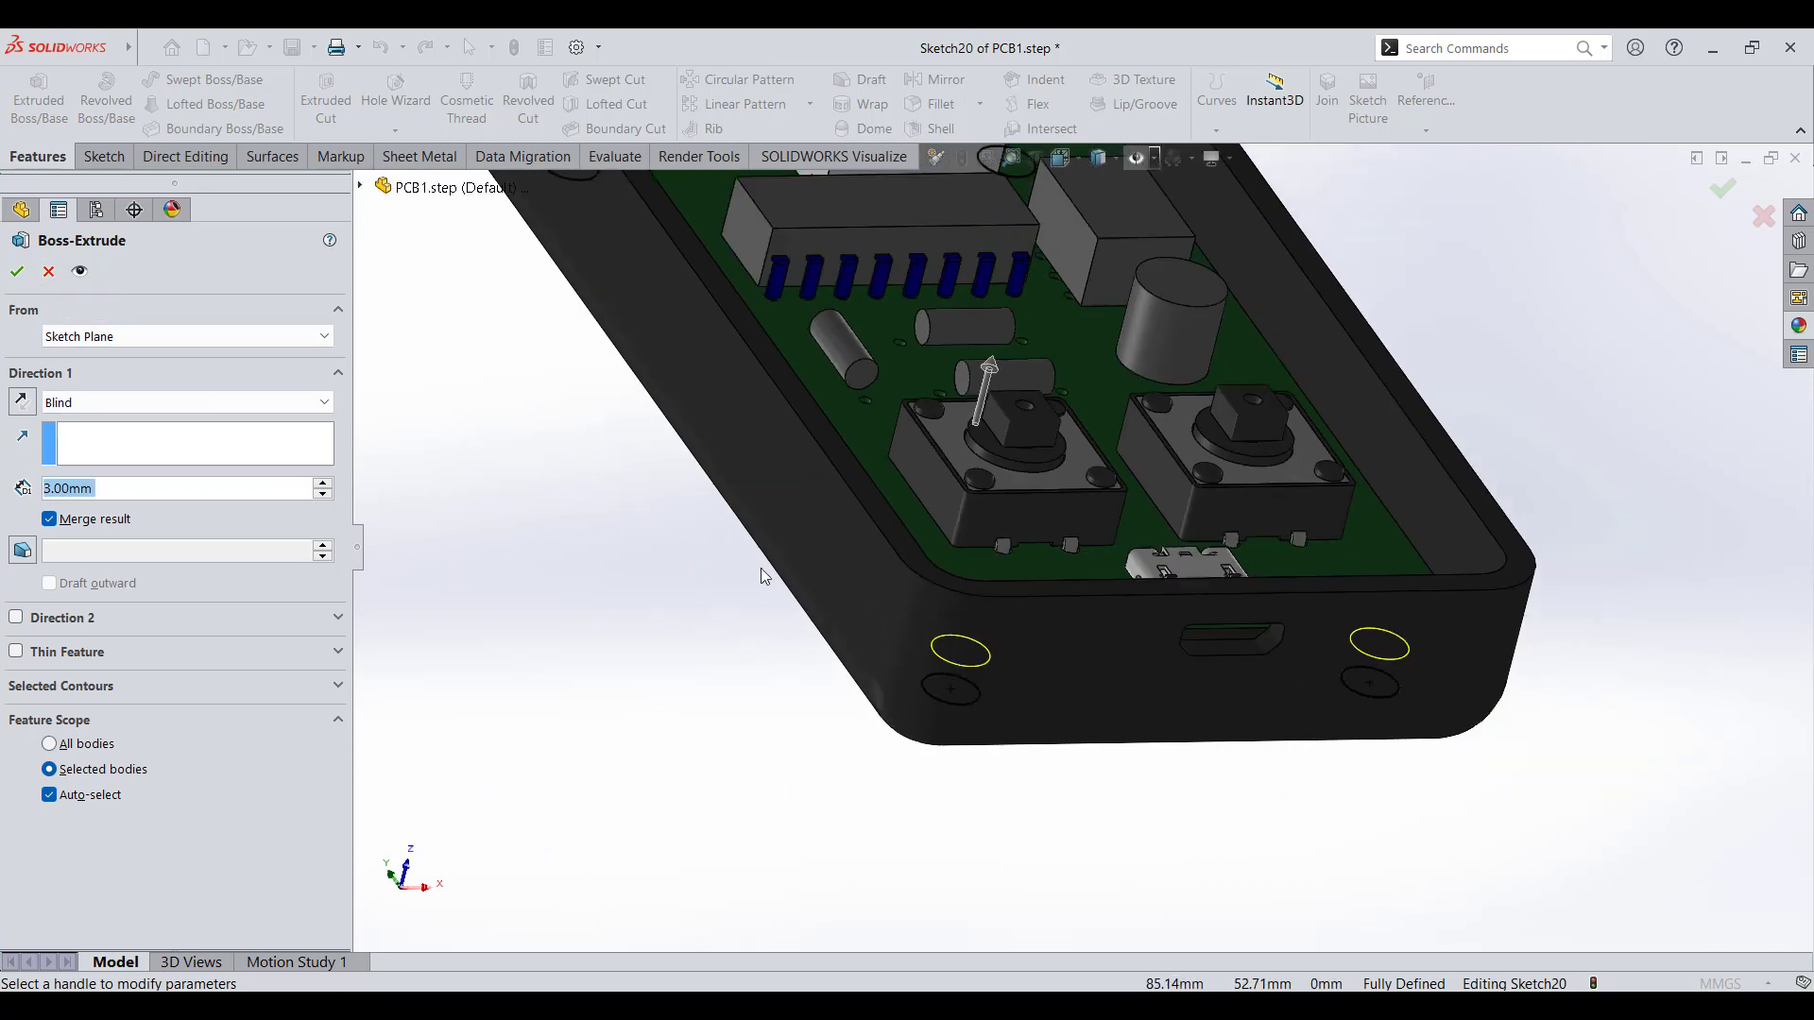
{"action": "key", "text": "Tab"}
{"action": "middle_click_drag", "start_coordinate": [614, 542], "coordinate": [805, 711]}
{"action": "left_click", "coordinate": [1053, 267]}
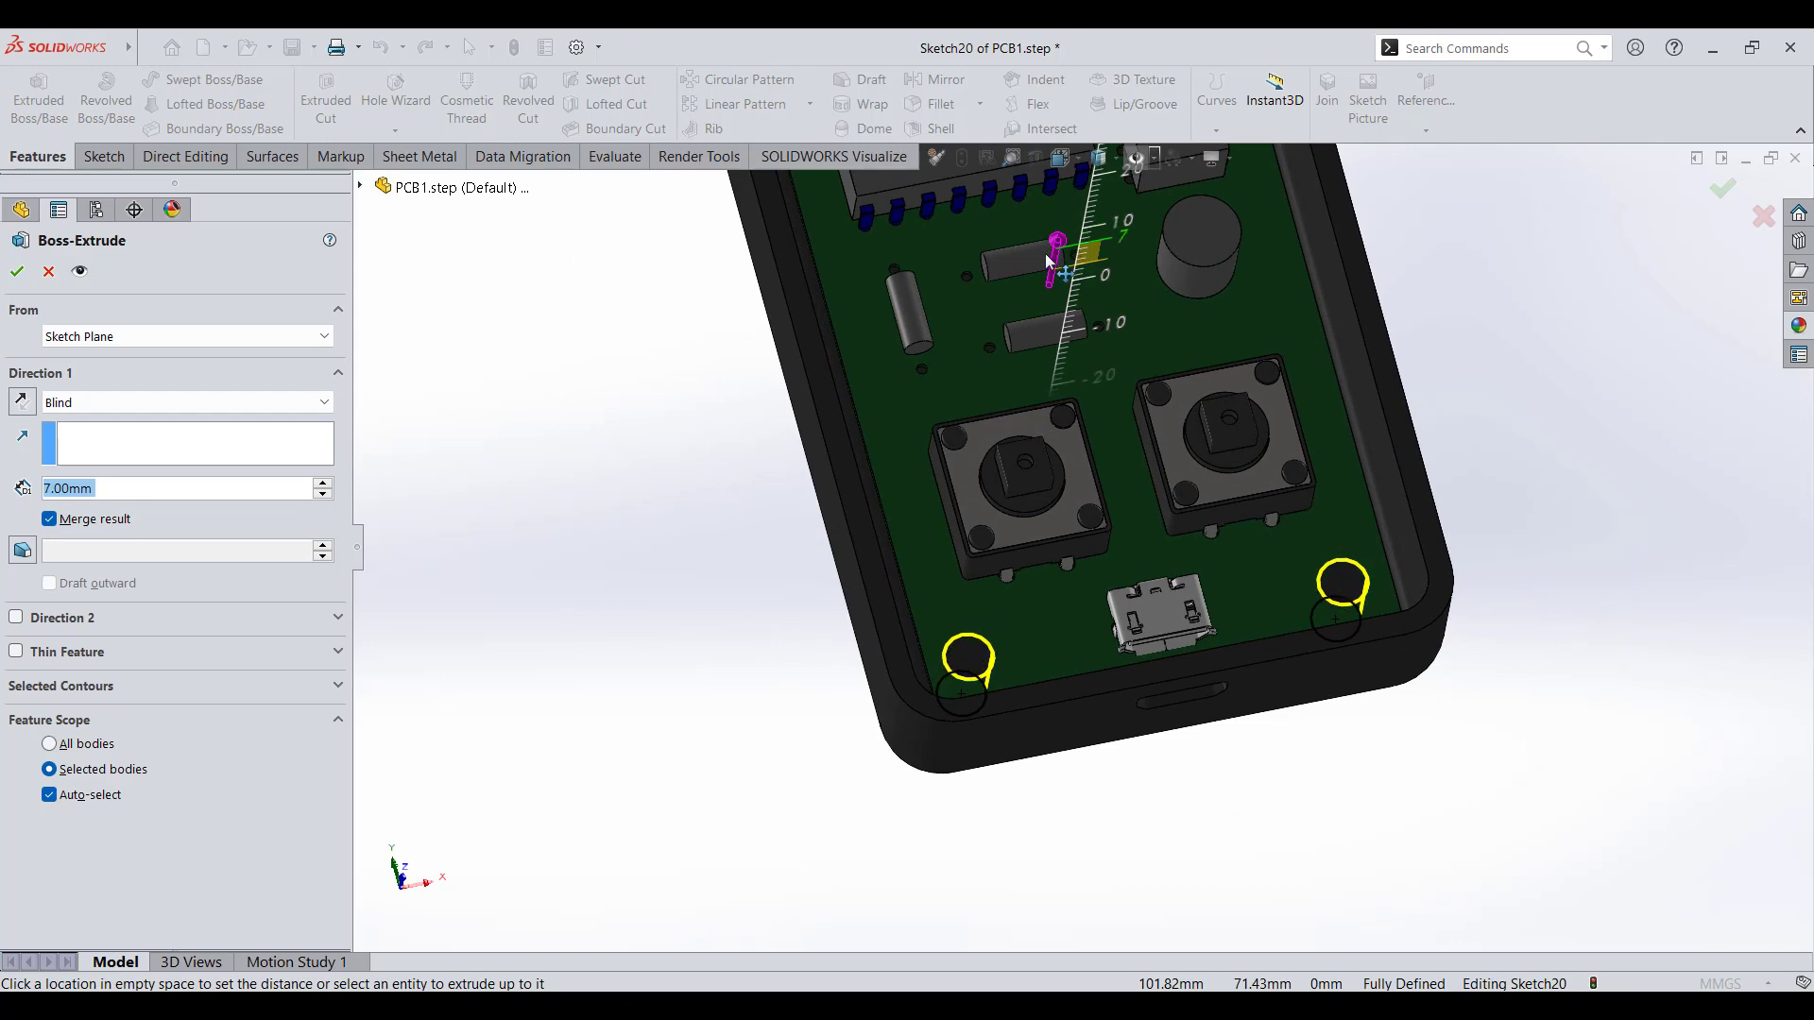
{"action": "left_click", "coordinate": [1044, 264]}
{"action": "middle_click_drag", "start_coordinate": [1011, 662], "coordinate": [1191, 575]}
{"action": "scroll", "coordinate": [1007, 546], "scroll_direction": "up", "scroll_amount": 3}
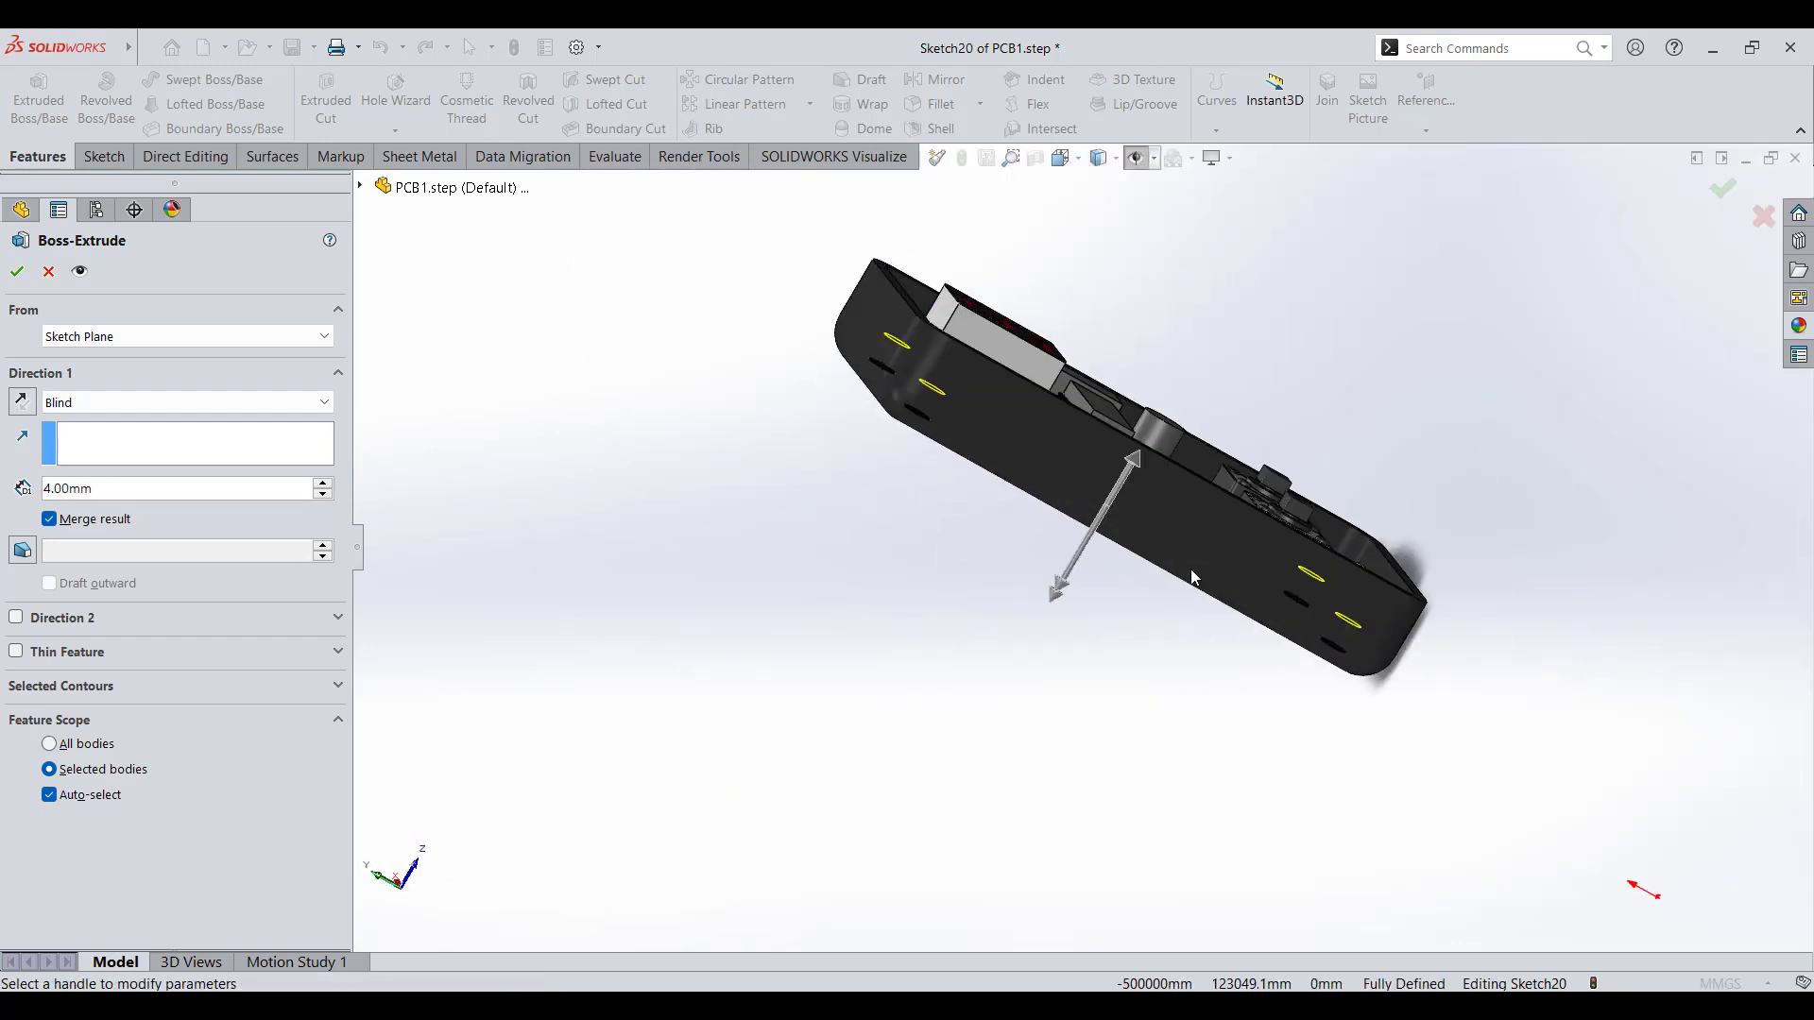
{"action": "left_click", "coordinate": [48, 271]}
- Hide the lower enclosure and extrude the four mounting-hole circles up to the PCB surface as thin features 1 mm thick
{"action": "key", "text": "Tab"}
{"action": "scroll", "coordinate": [1102, 504], "scroll_direction": "down", "scroll_amount": 1}
{"action": "left_click", "coordinate": [39, 104]}
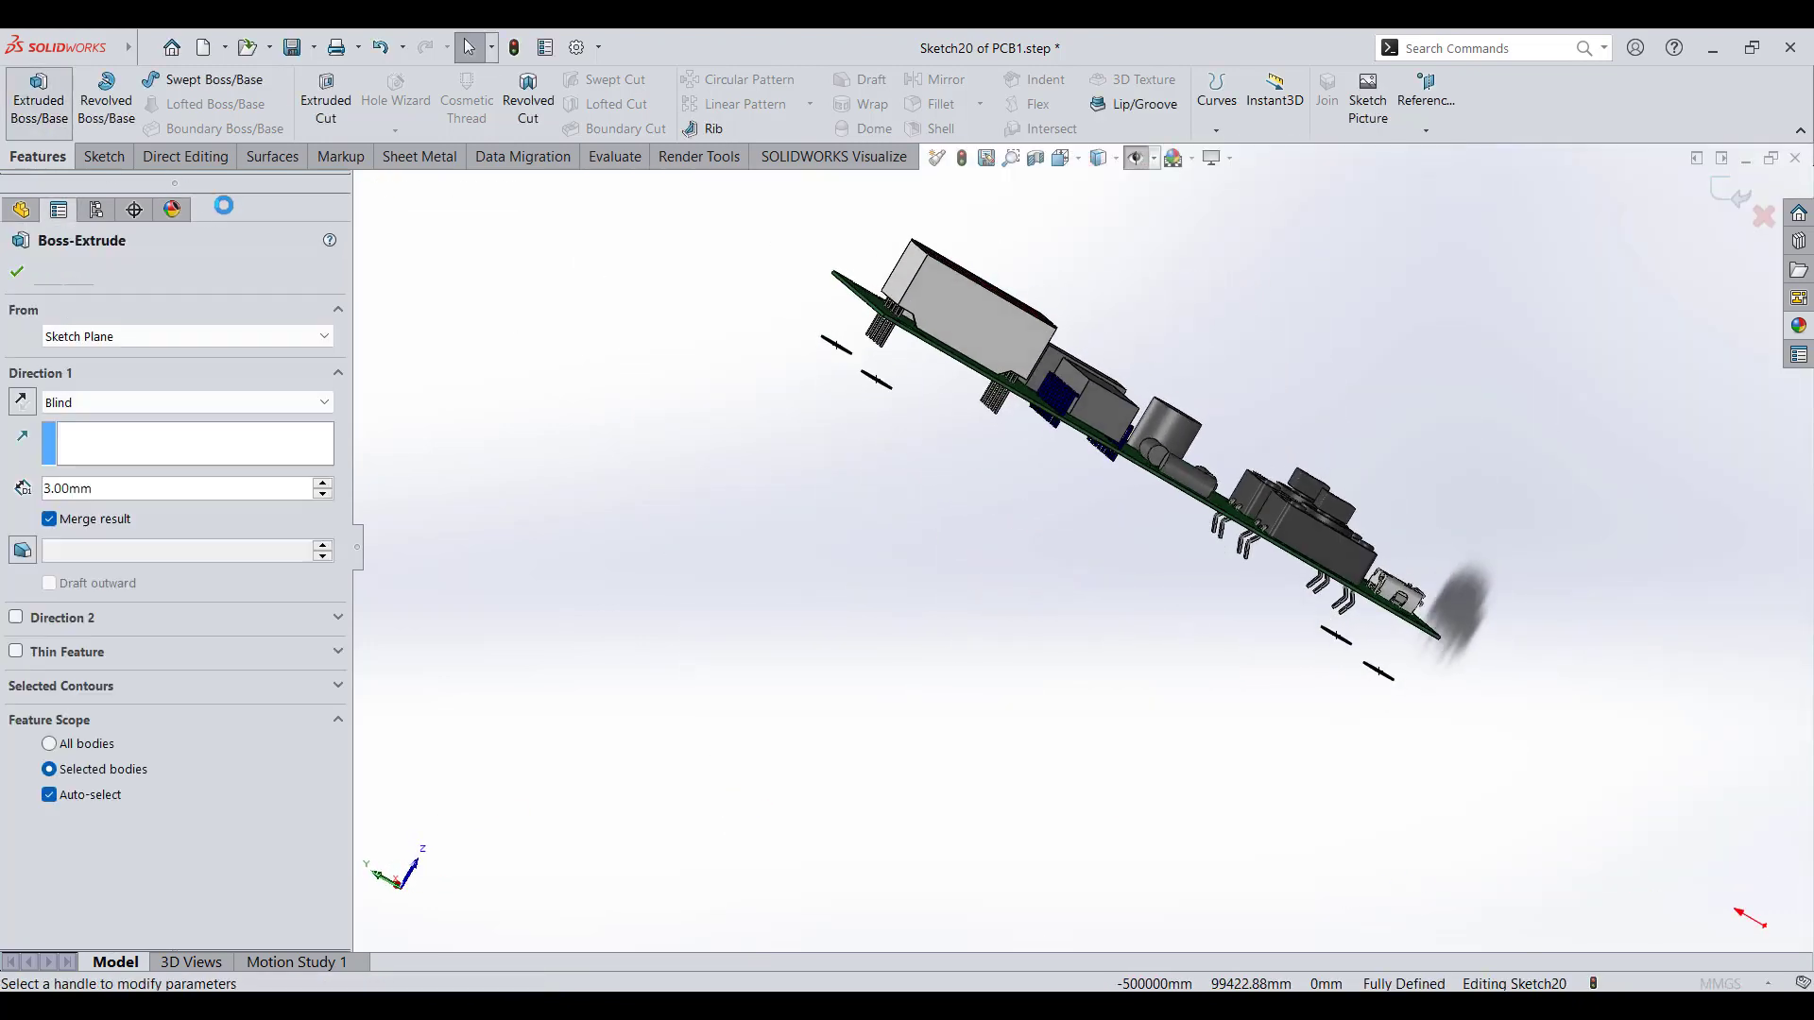
{"action": "scroll", "coordinate": [888, 392], "scroll_direction": "down", "scroll_amount": 5}
{"action": "middle_click_drag", "start_coordinate": [992, 358], "coordinate": [850, 491]}
{"action": "left_click", "coordinate": [1017, 297]}
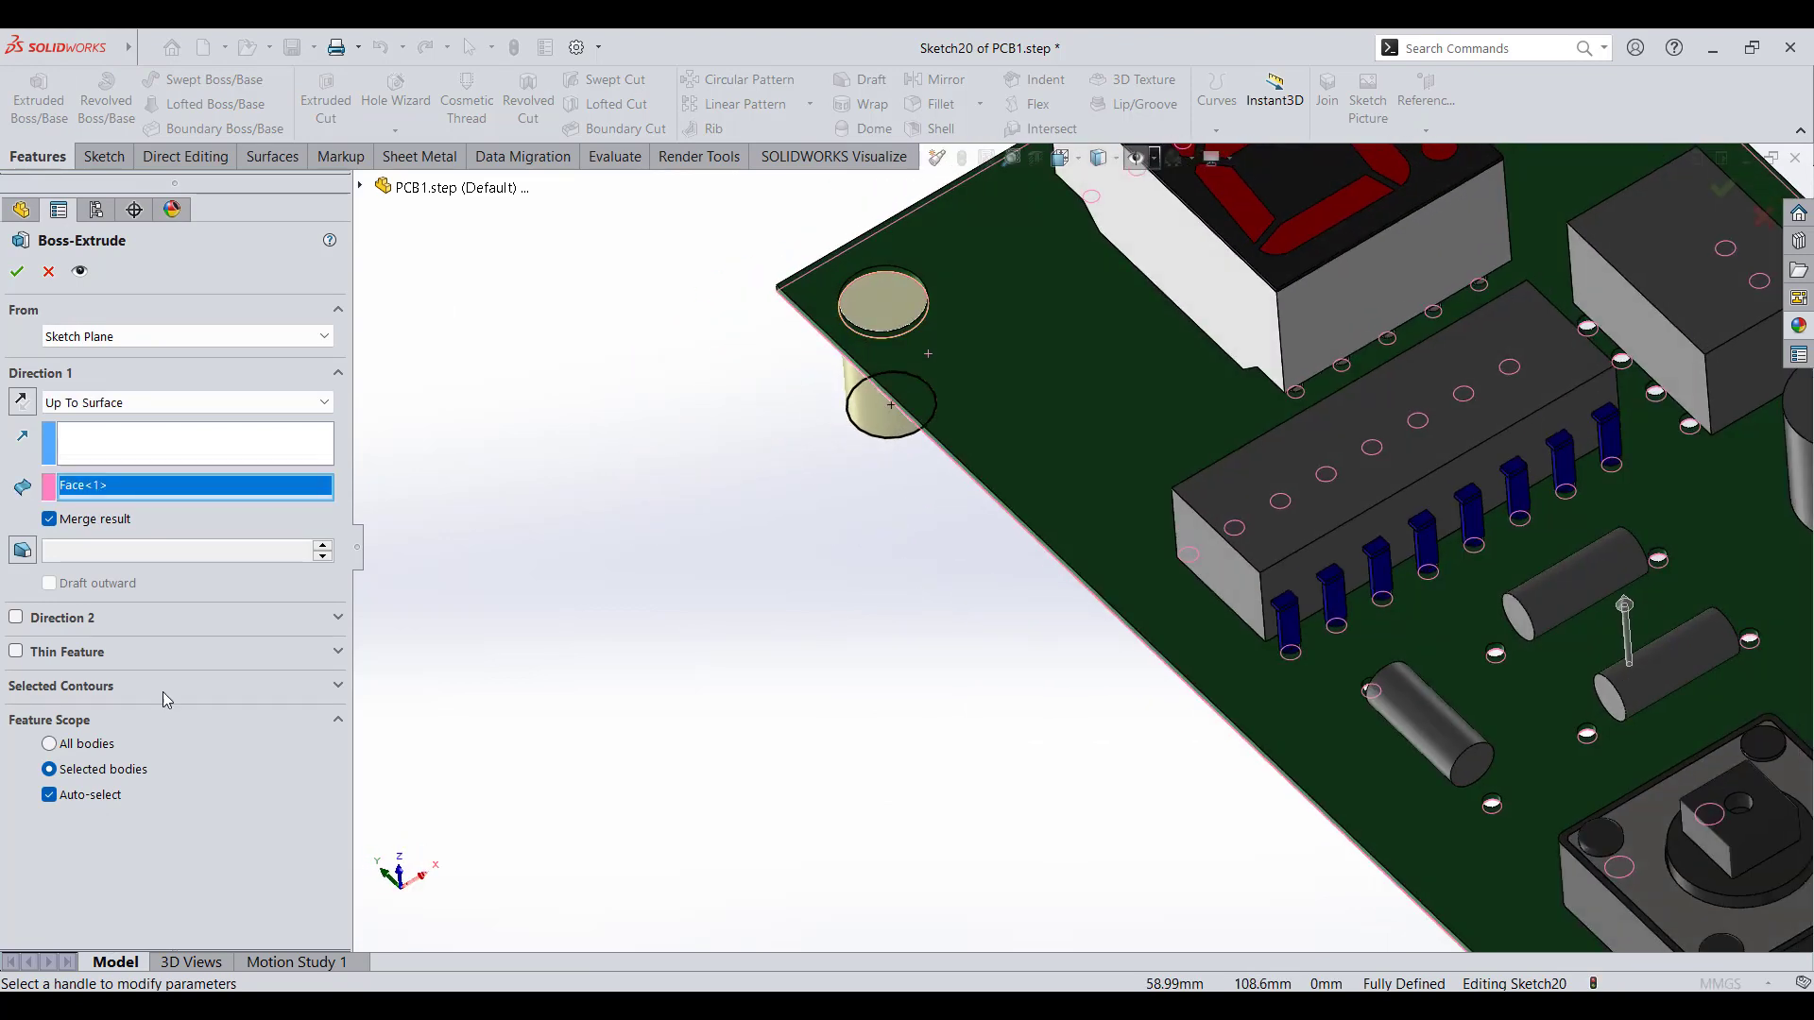
{"action": "left_click", "coordinate": [16, 650]}
{"action": "mouse_move", "coordinate": [656, 522]}
{"action": "middle_mouse_down"}
{"action": "mouse_move", "coordinate": [878, 292]}
{"action": "mouse_move", "coordinate": [675, 491]}
{"action": "middle_mouse_up"}
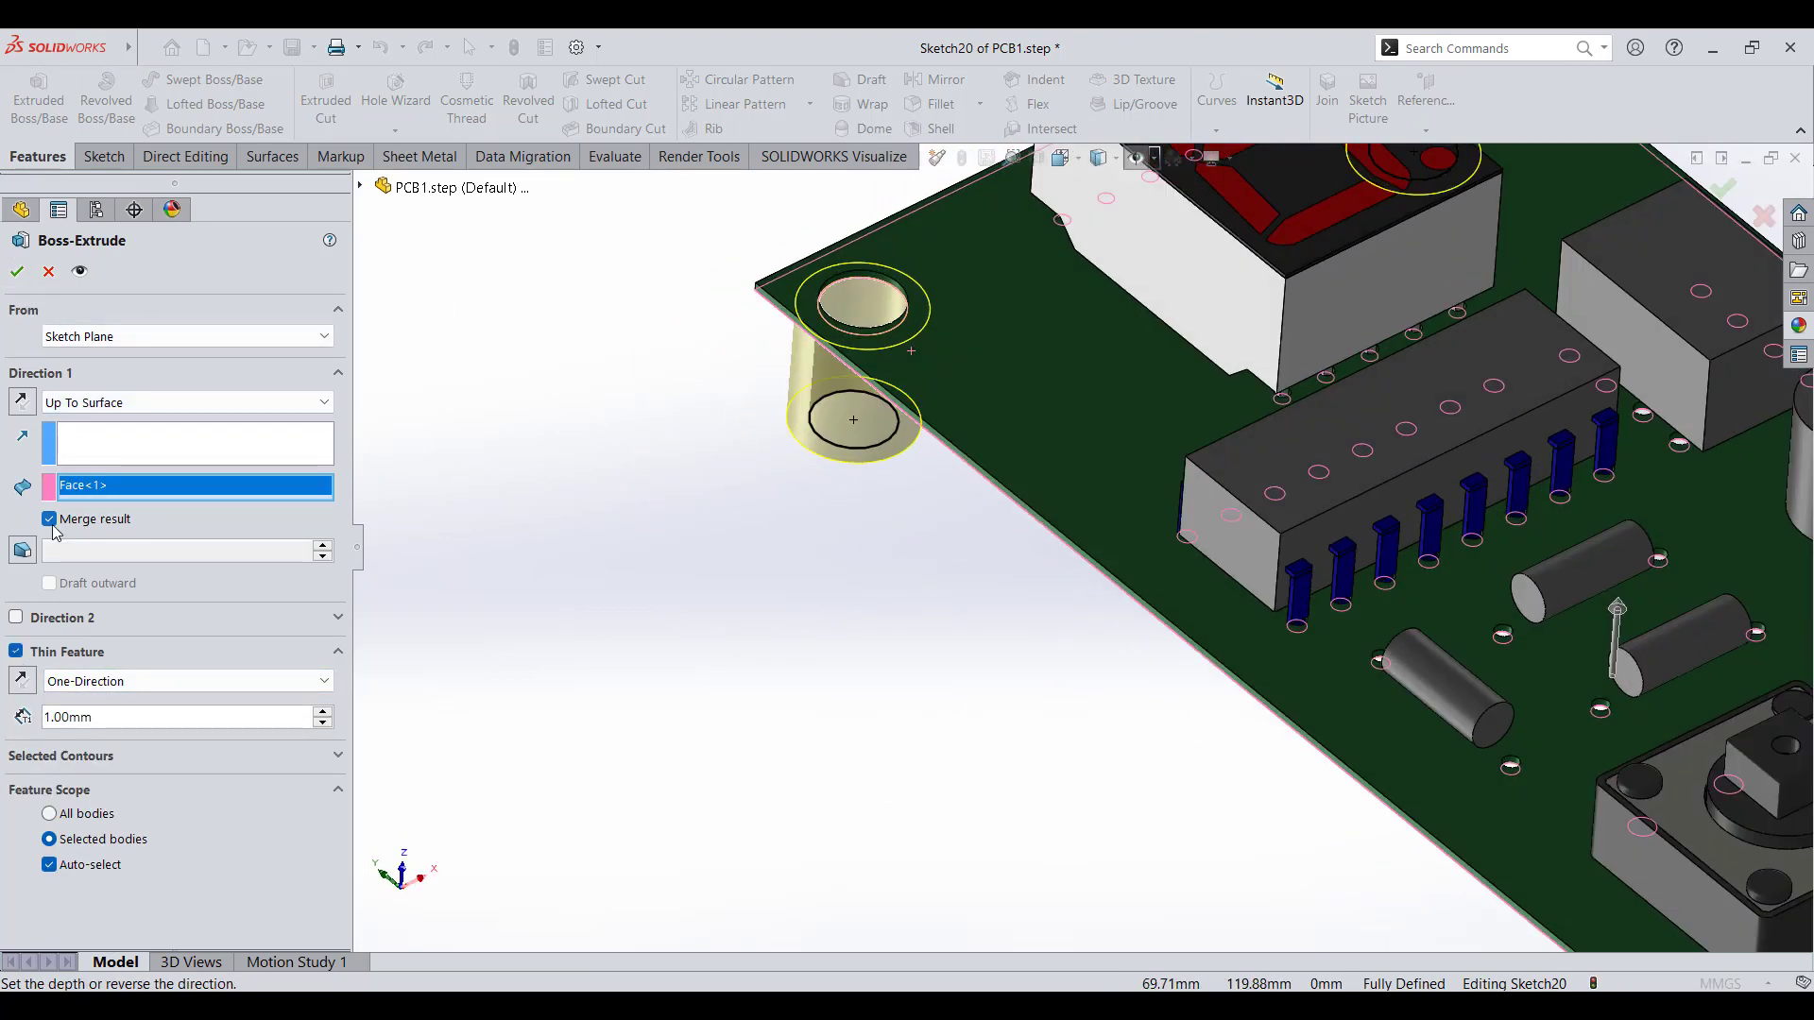
{"action": "left_click", "coordinate": [17, 271]}
- Inspect the four standoffs under the PCB and show the lower enclosure body again
{"action": "middle_click_drag", "start_coordinate": [805, 454], "coordinate": [810, 425]}
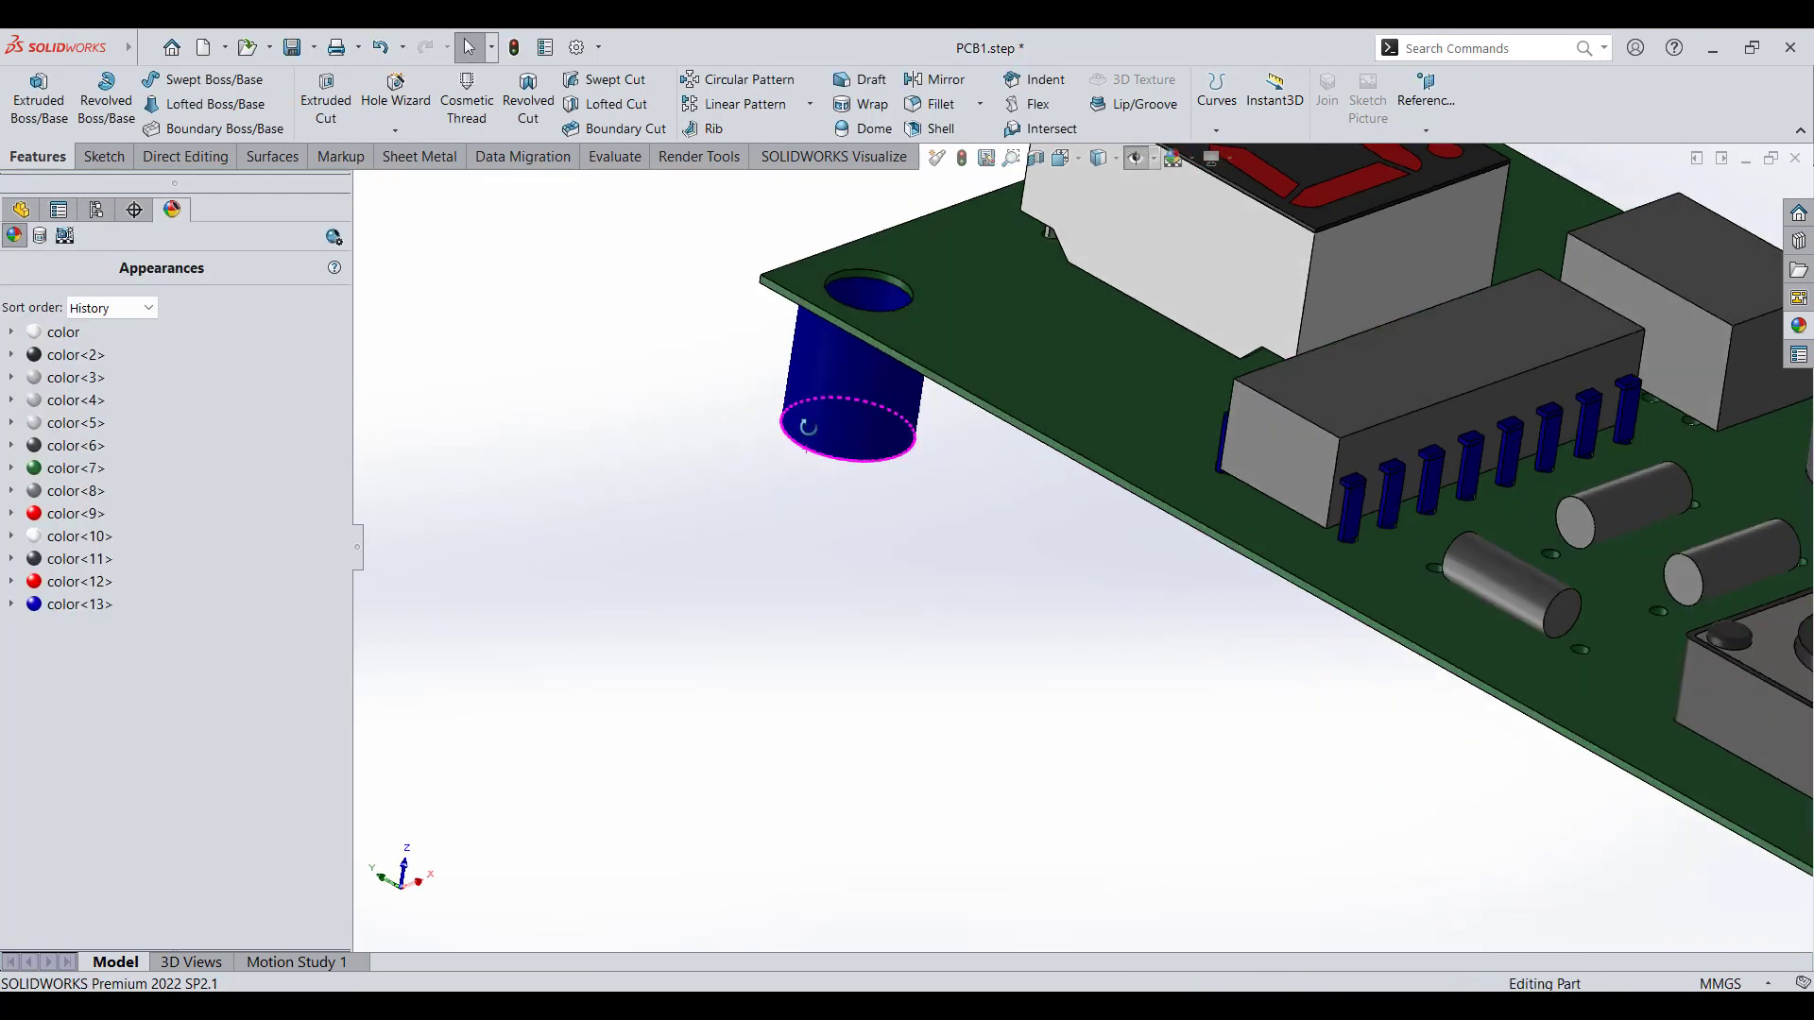
{"action": "scroll", "coordinate": [1053, 529], "scroll_direction": "up", "scroll_amount": 6}
{"action": "middle_click_drag", "start_coordinate": [1134, 605], "coordinate": [1162, 529]}
{"action": "scroll", "coordinate": [1175, 553], "scroll_direction": "down", "scroll_amount": 2}
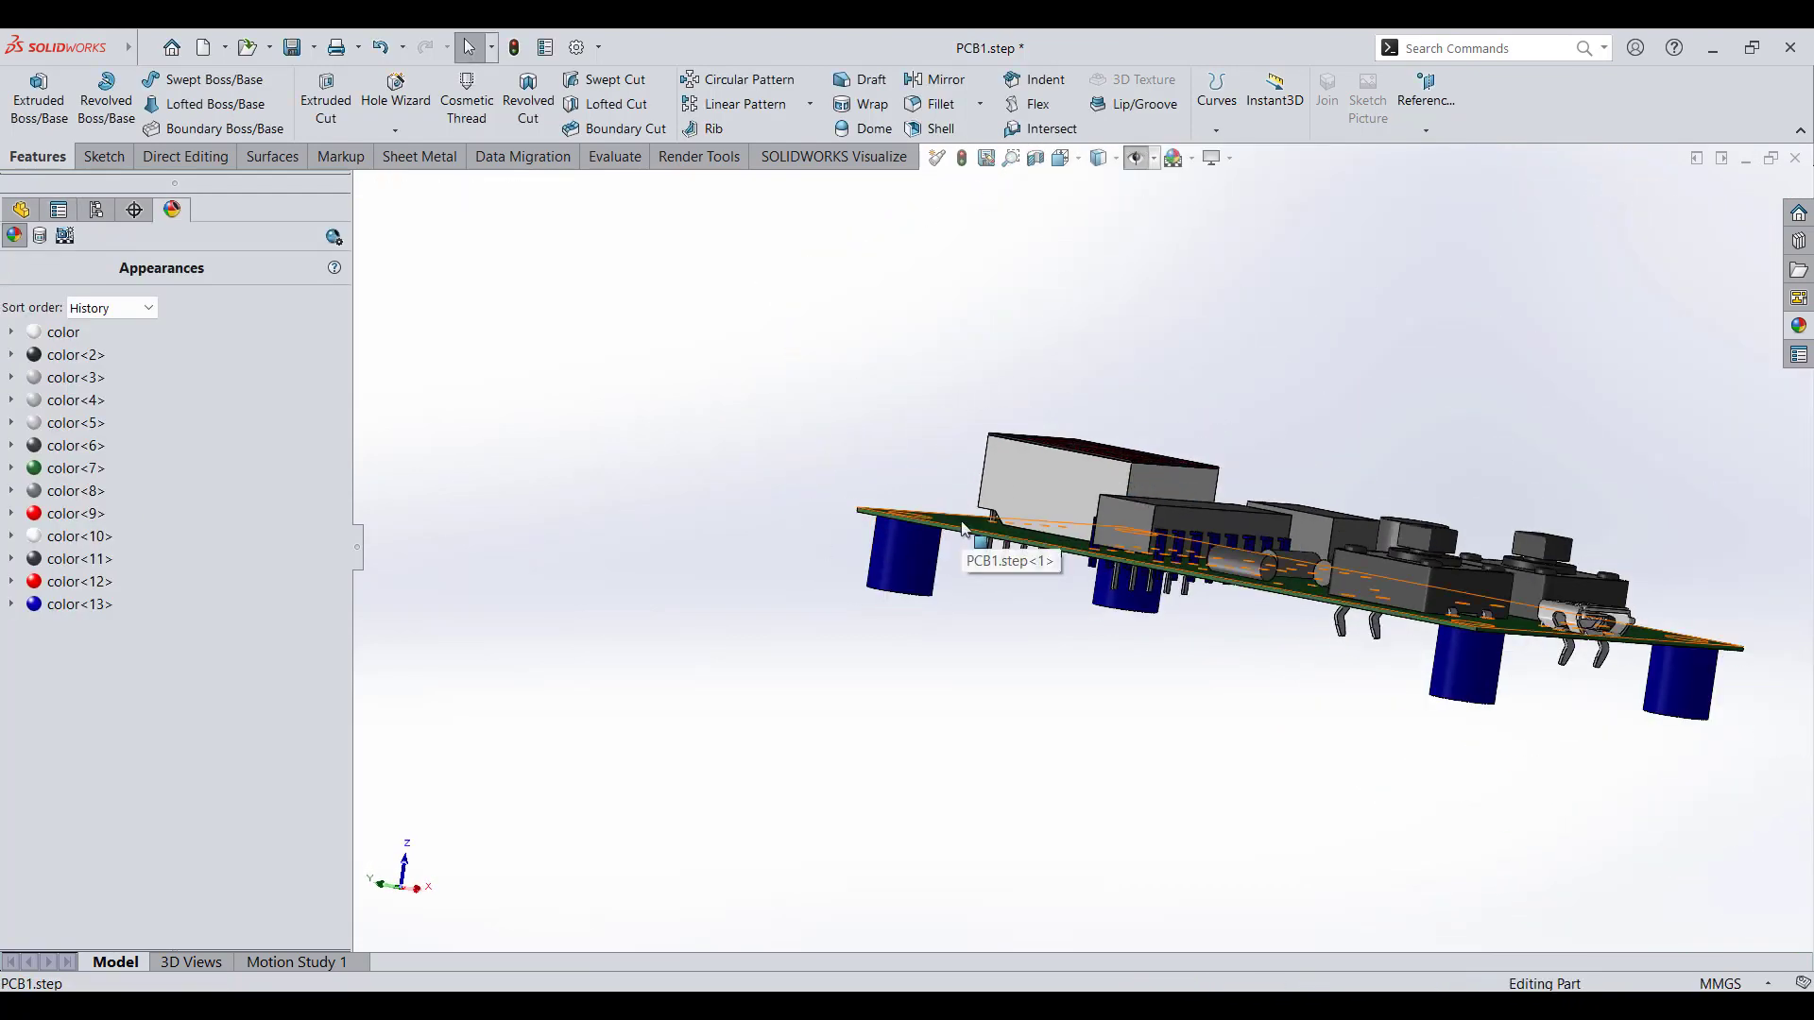
{"action": "middle_click_drag", "start_coordinate": [962, 527], "coordinate": [744, 483]}
{"action": "left_click", "coordinate": [21, 209]}
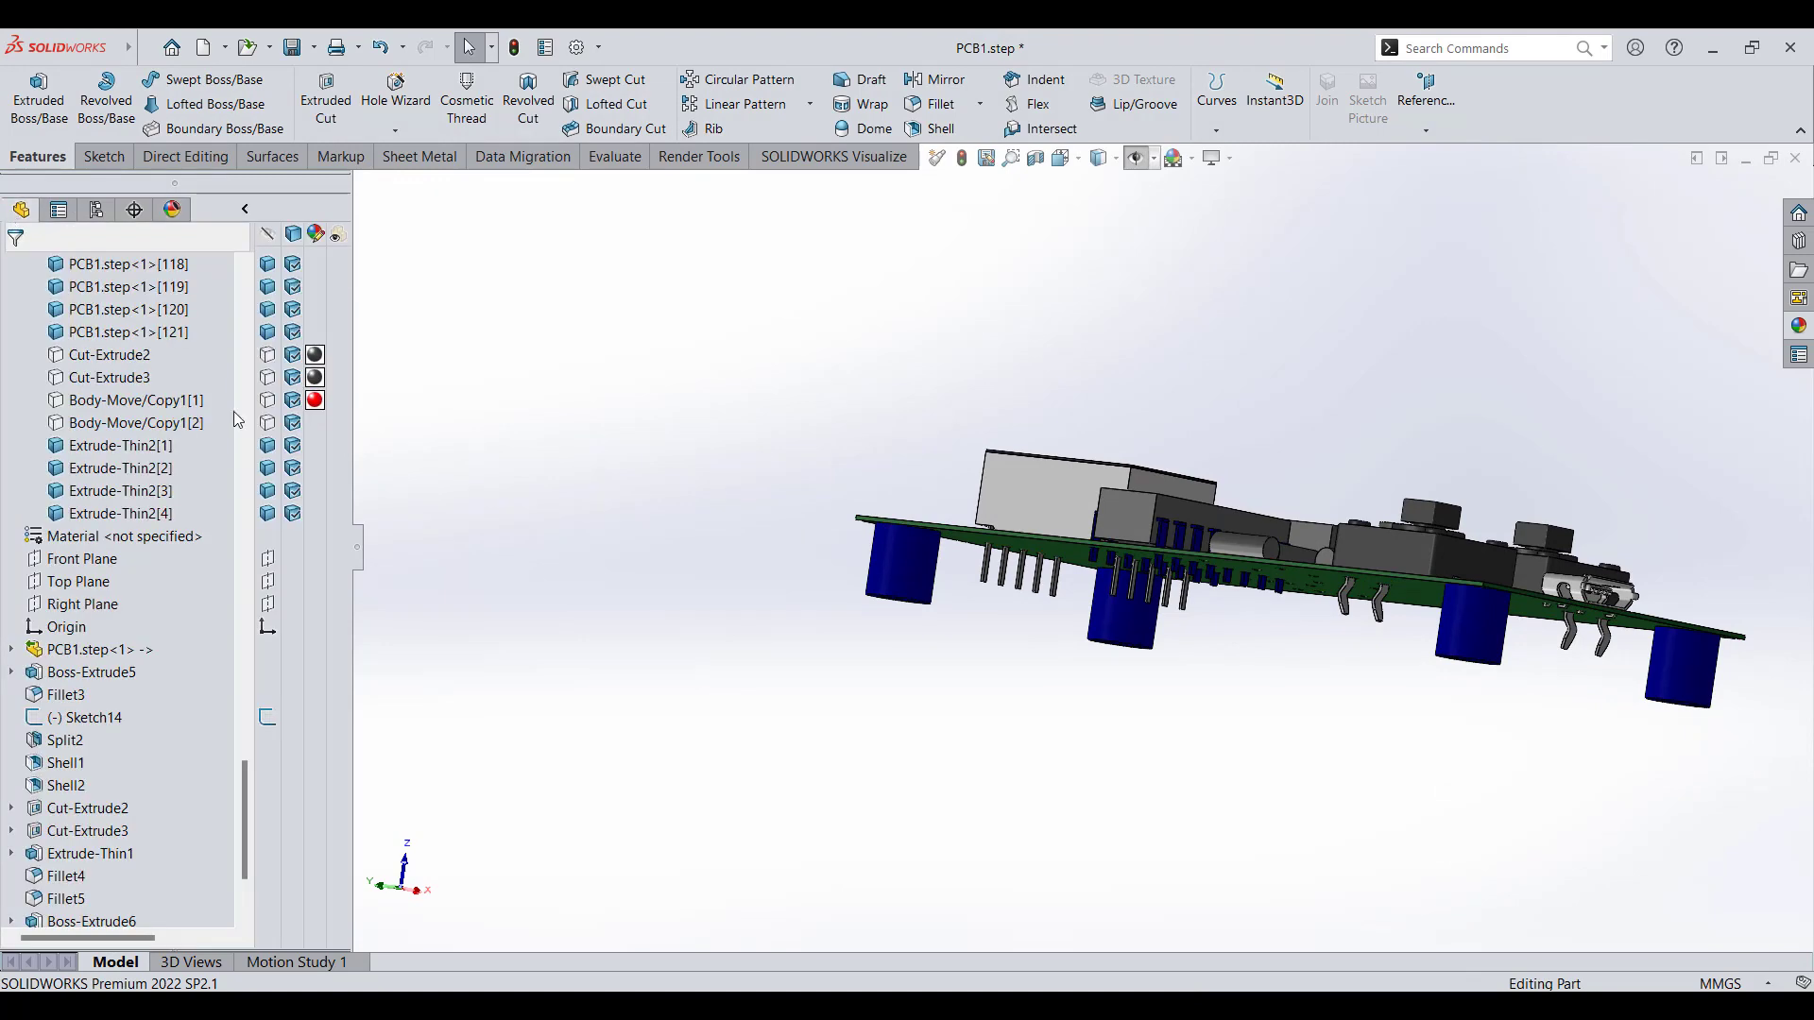
{"action": "left_click", "coordinate": [270, 425]}
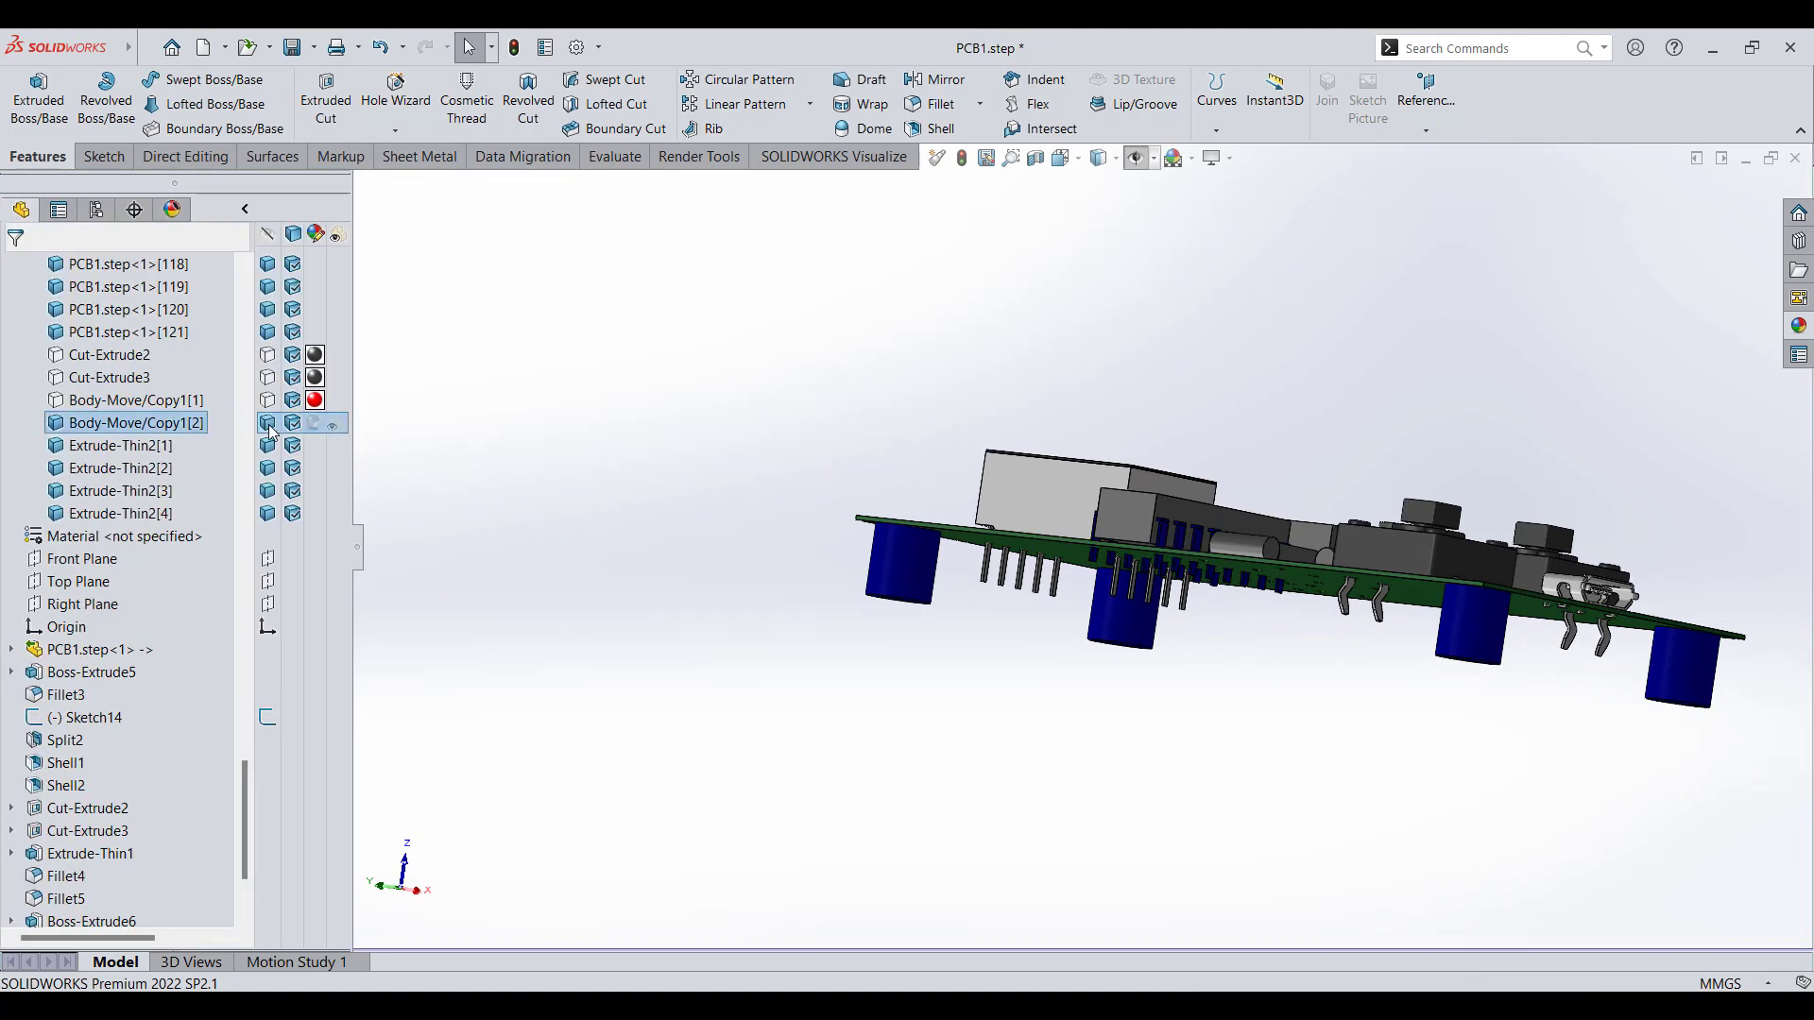
{"action": "left_click", "coordinate": [268, 377]}
{"action": "middle_click_drag", "start_coordinate": [778, 636], "coordinate": [1032, 737]}
- Combine the four standoffs with the lower enclosure into one body using the Add operation
{"action": "scroll", "coordinate": [1203, 303], "scroll_direction": "down", "scroll_amount": 3}
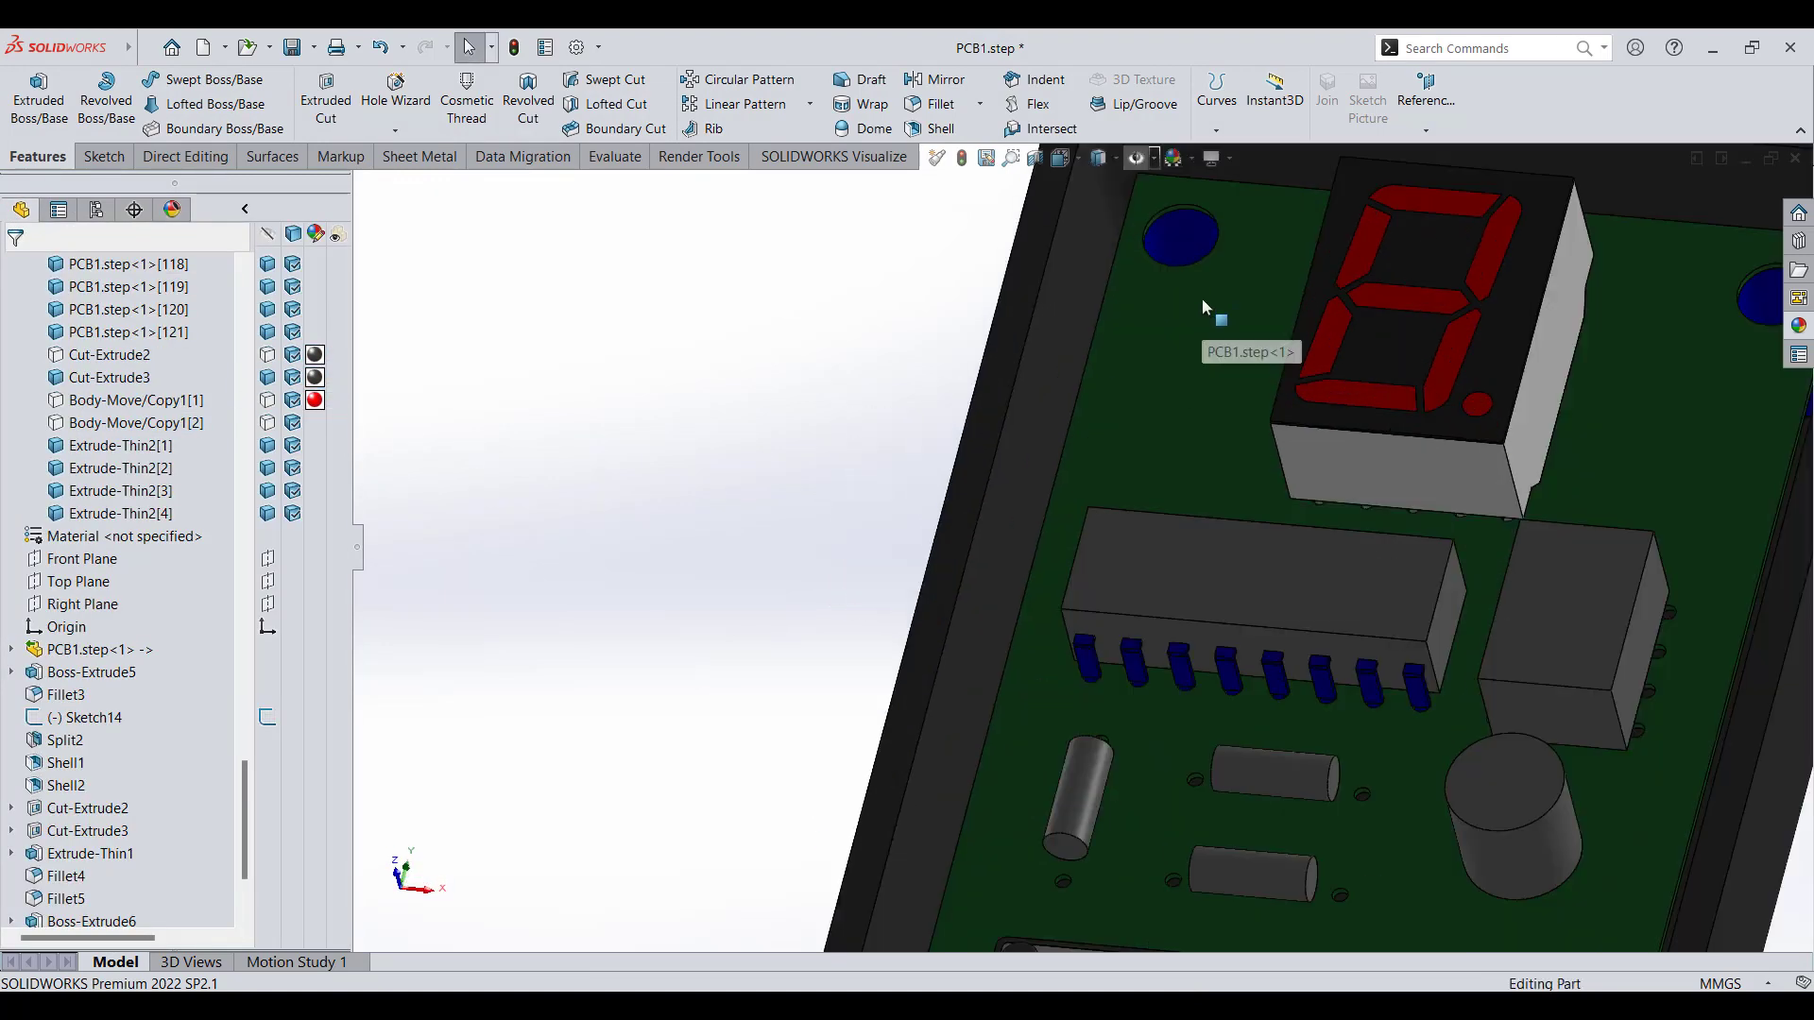
{"action": "left_click", "coordinate": [1175, 237]}
{"action": "left_click", "coordinate": [1067, 255], "text": "ctrl"}
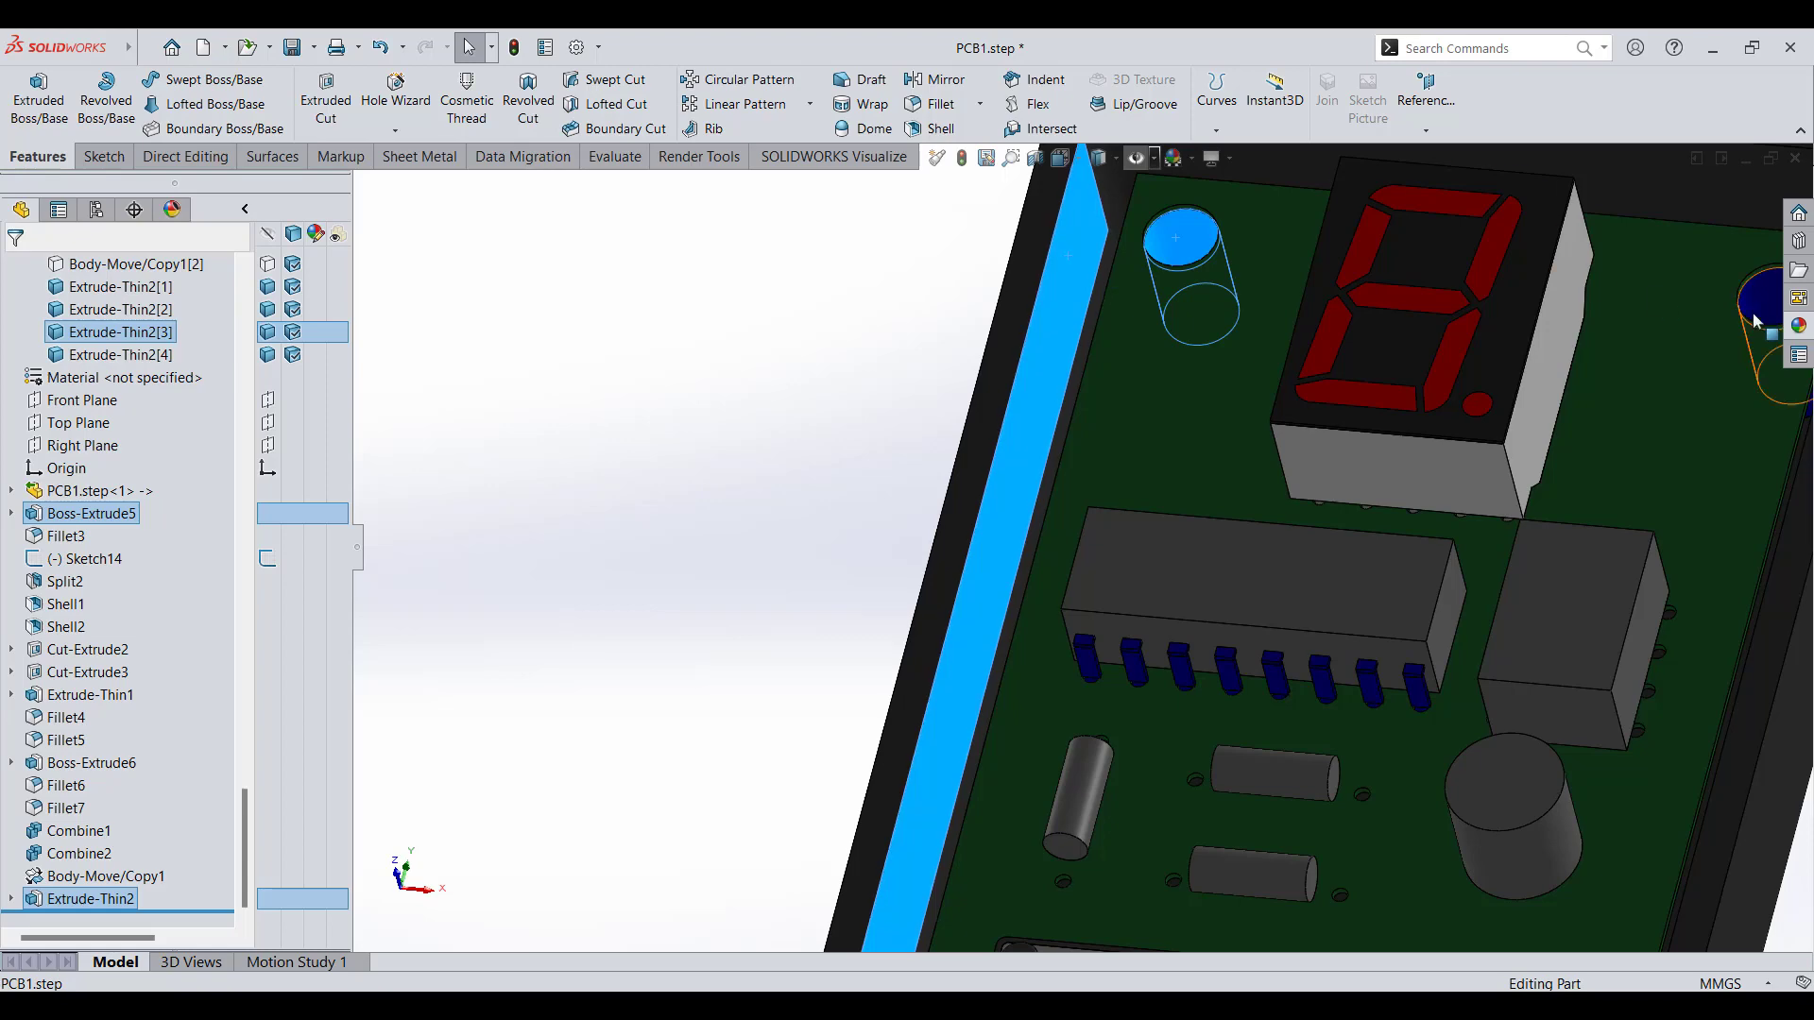
{"action": "left_click", "coordinate": [186, 156]}
{"action": "left_click", "coordinate": [421, 94]}
{"action": "left_click", "coordinate": [1035, 272]}
{"action": "scroll", "coordinate": [1035, 272], "scroll_direction": "up", "scroll_amount": 4}
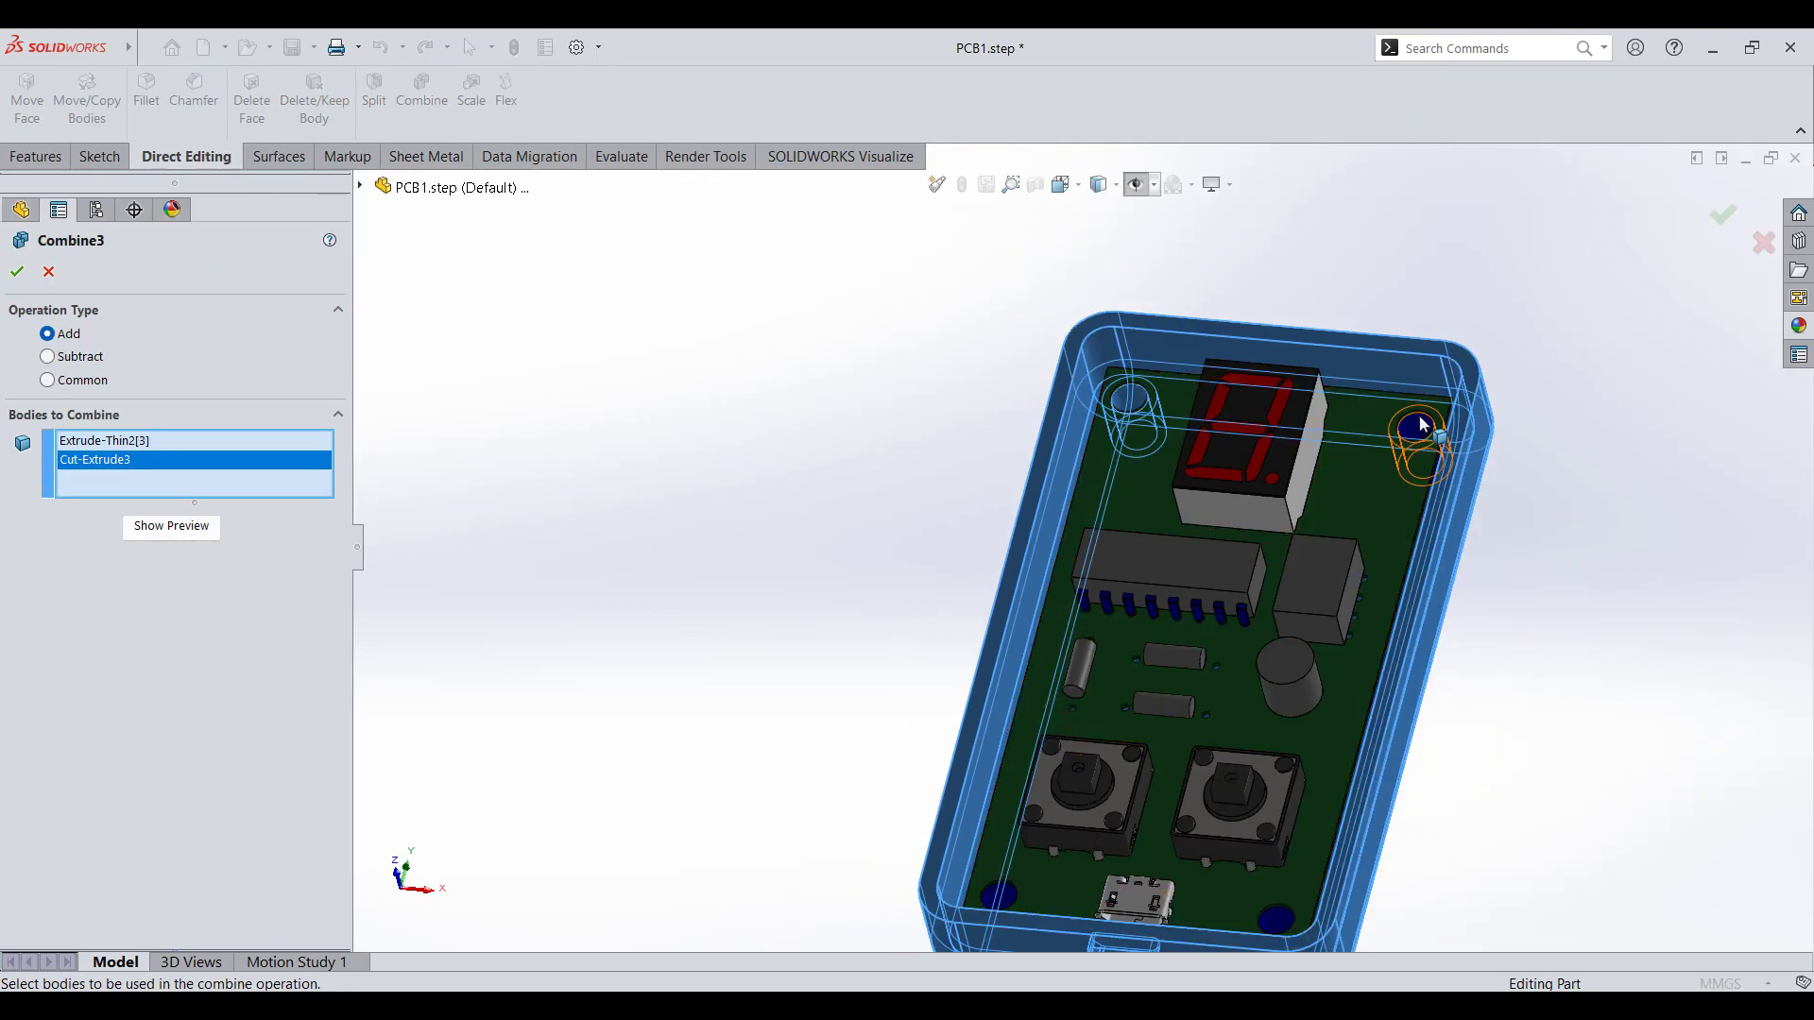
{"action": "left_click", "coordinate": [1419, 423]}
{"action": "left_click", "coordinate": [1273, 916]}
{"action": "left_click", "coordinate": [994, 907]}
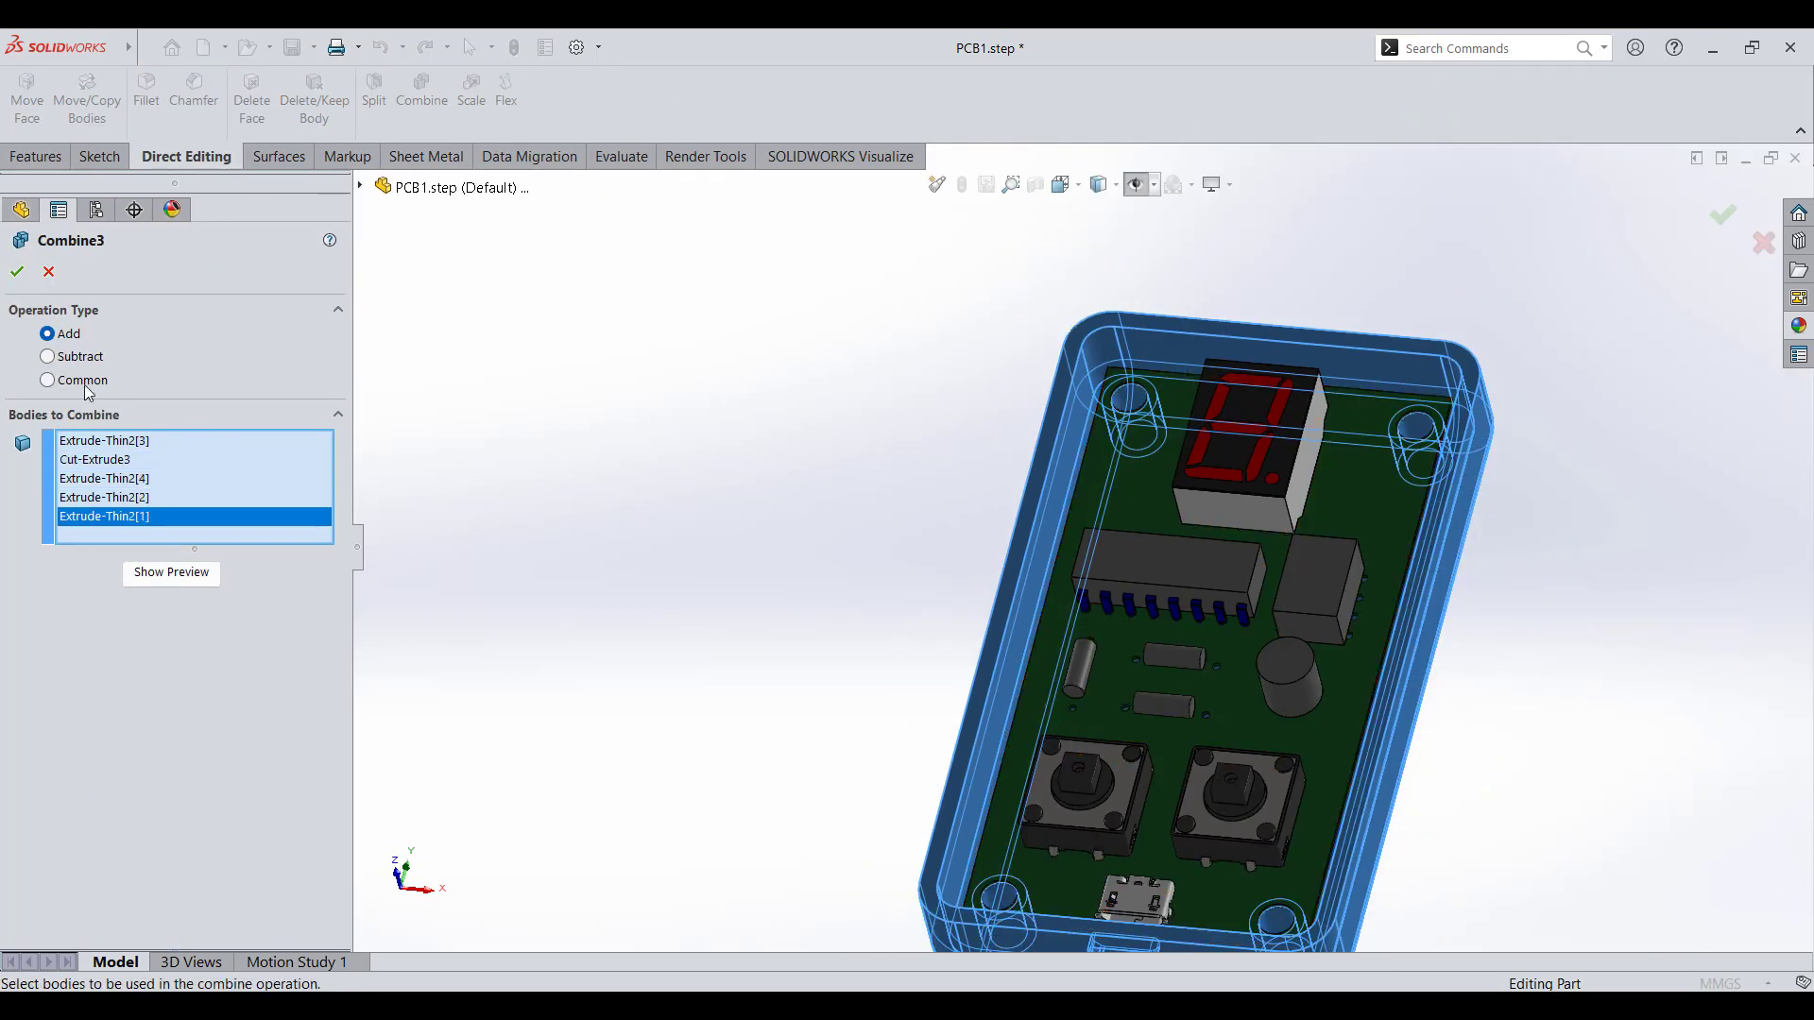
{"action": "left_click", "coordinate": [17, 272]}
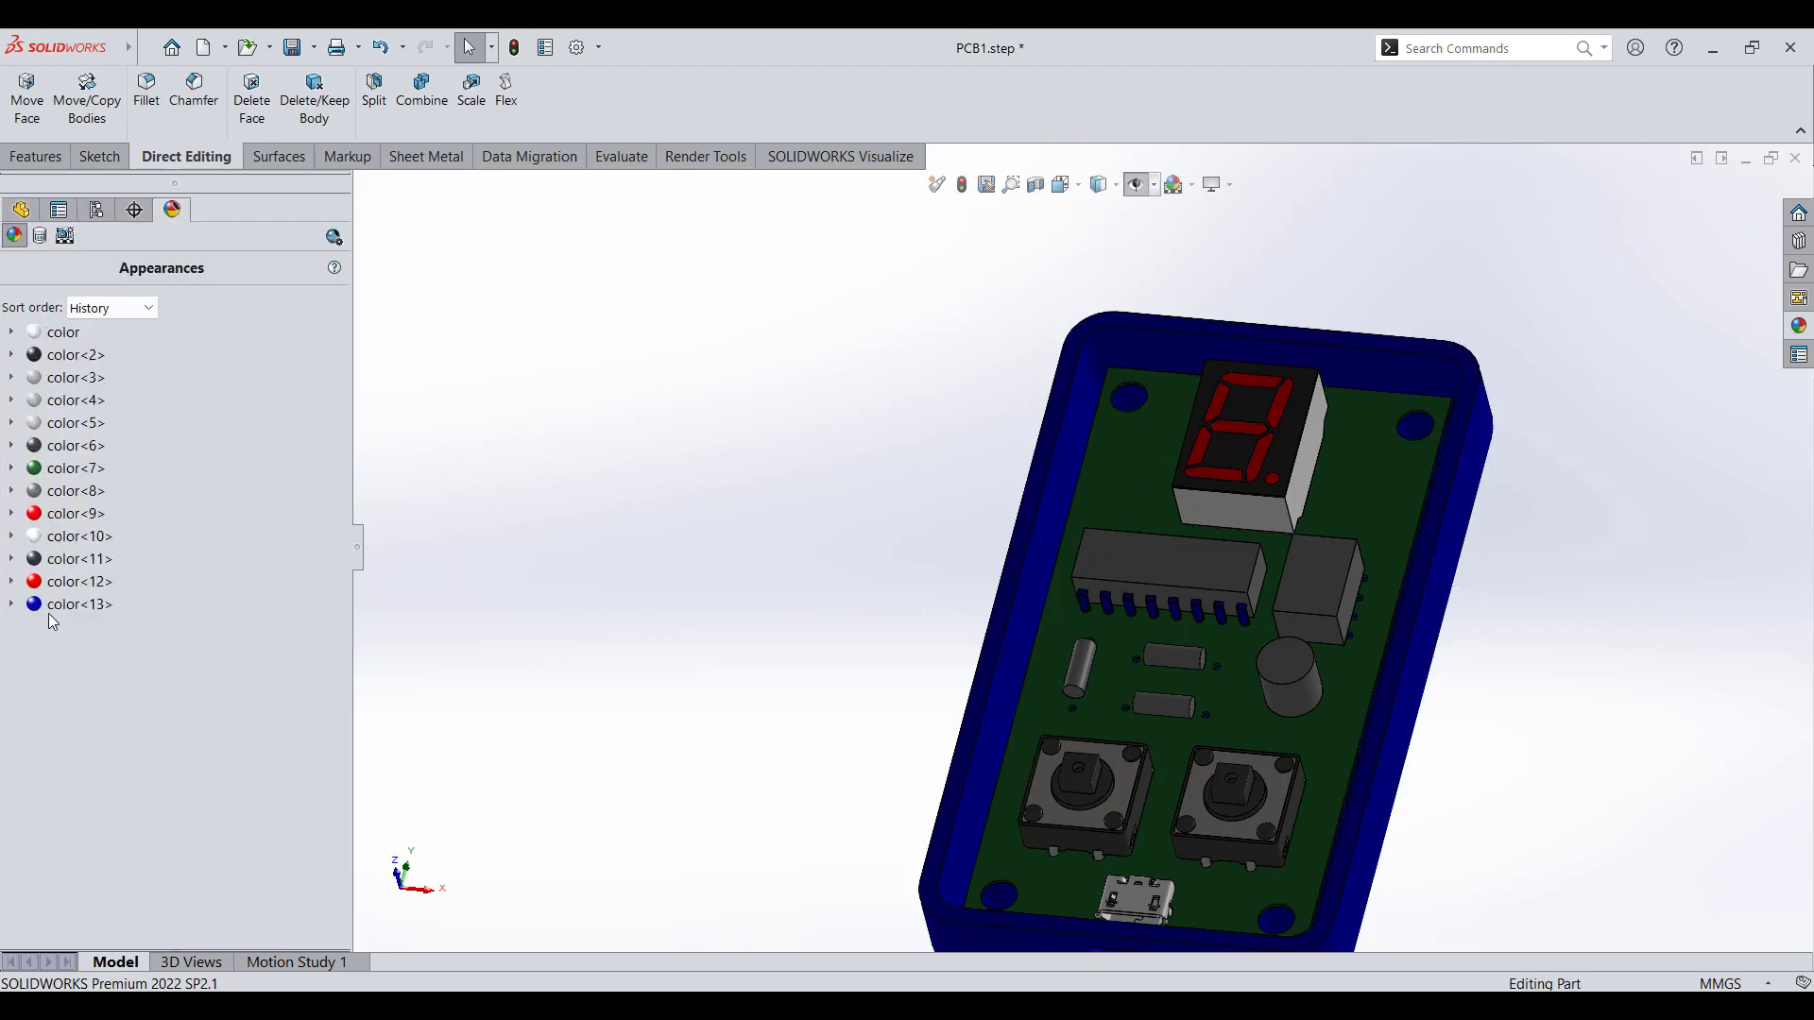
- Colour the combined lower enclosure body dark grey
{"action": "right_click", "coordinate": [51, 609]}
{"action": "left_click", "coordinate": [57, 619]}
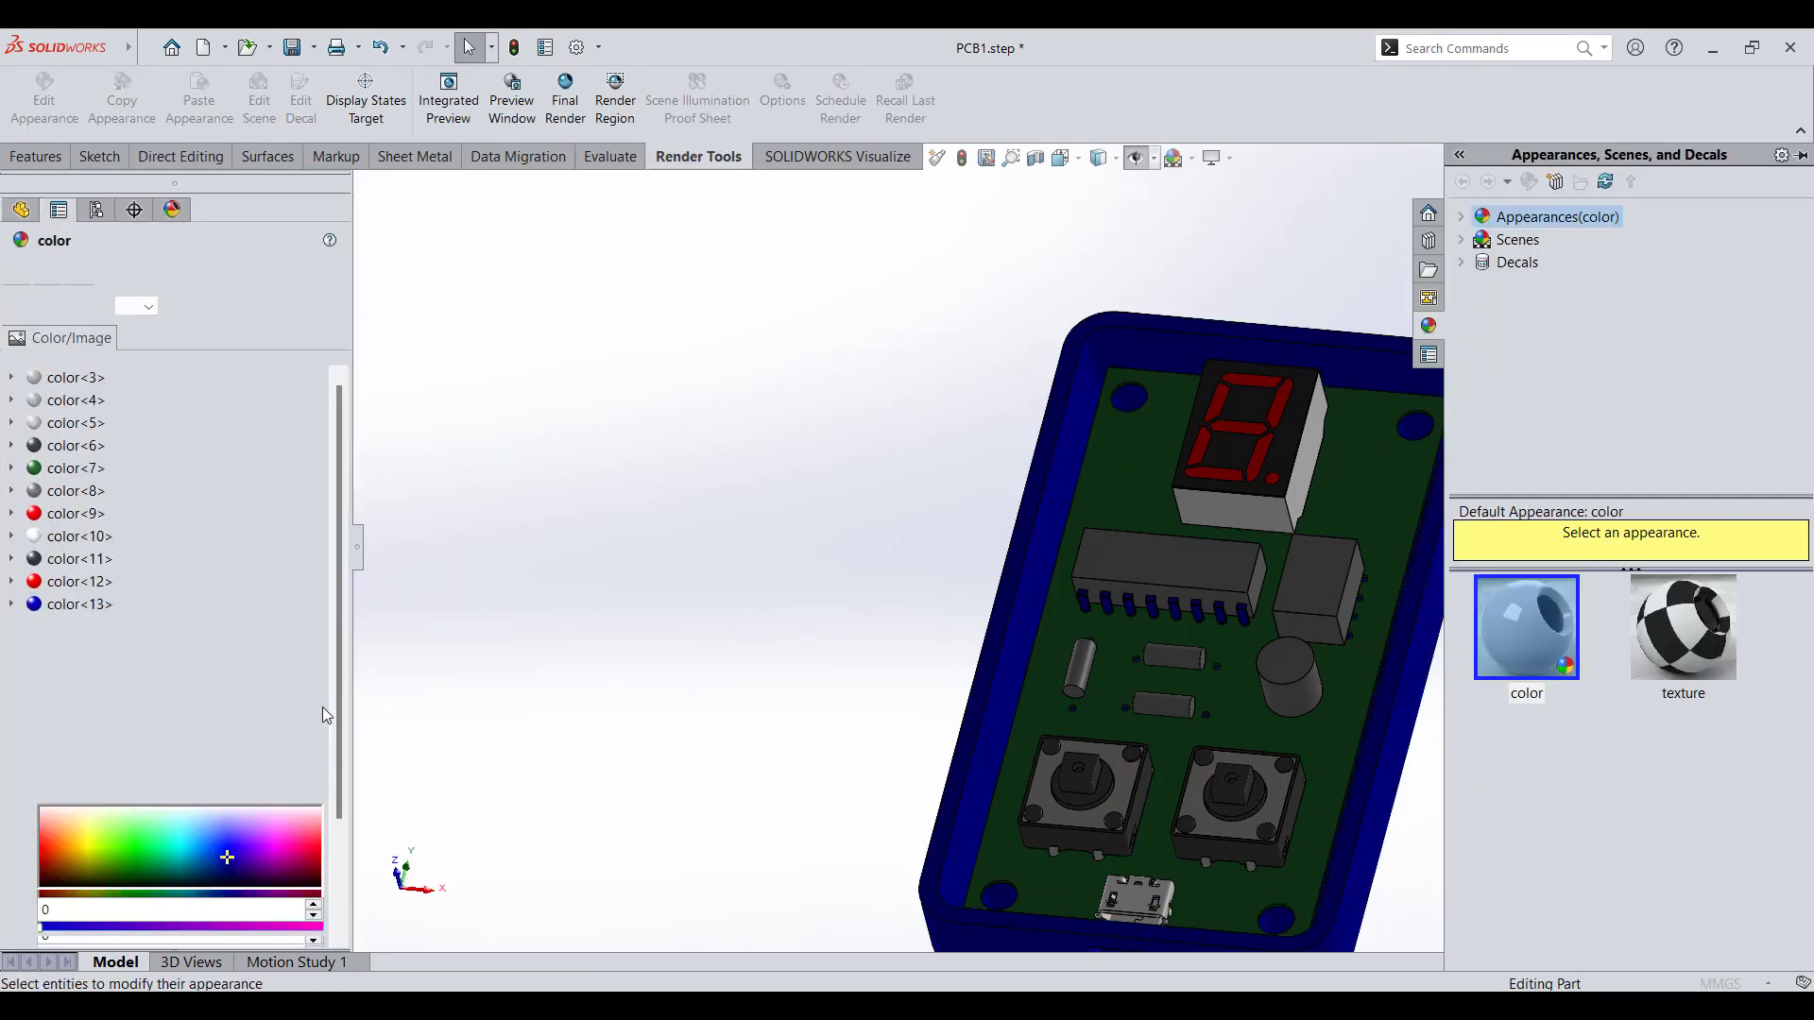
{"action": "left_click", "coordinate": [225, 764]}
{"action": "key", "text": "Delete"}
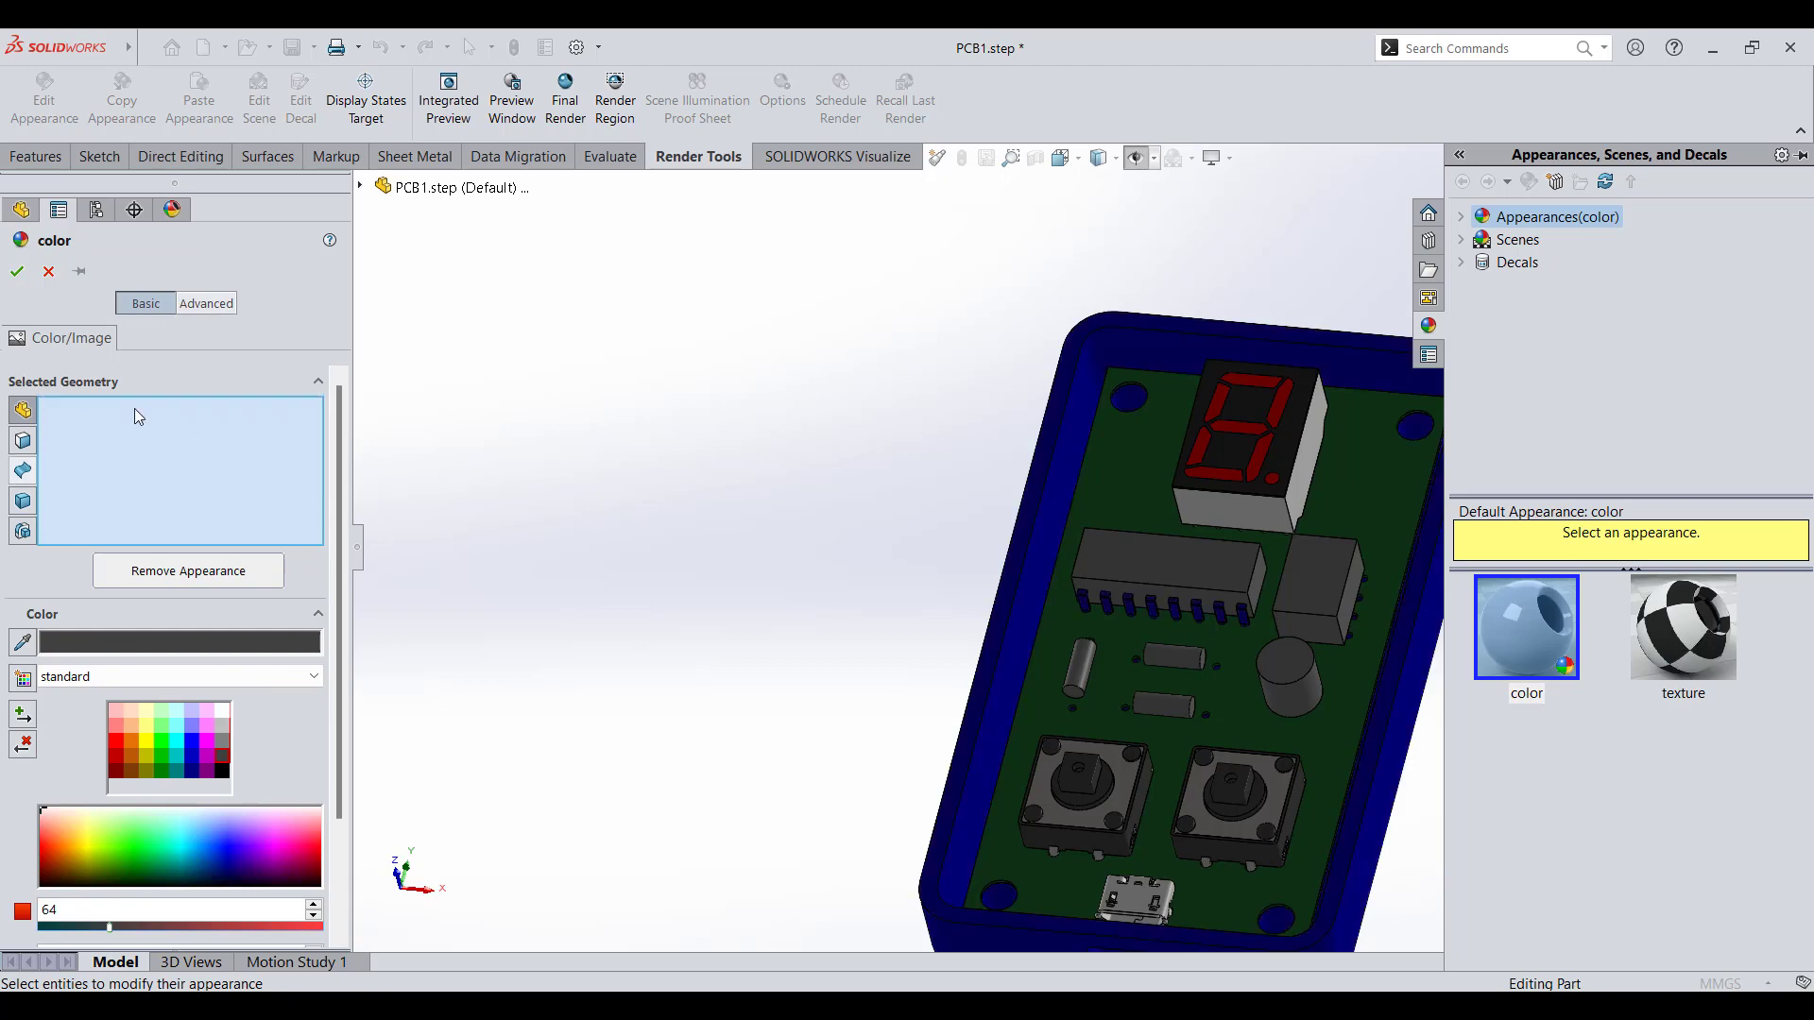
{"action": "left_click", "coordinate": [23, 501]}
{"action": "left_click", "coordinate": [1077, 540]}
{"action": "left_click", "coordinate": [17, 271]}
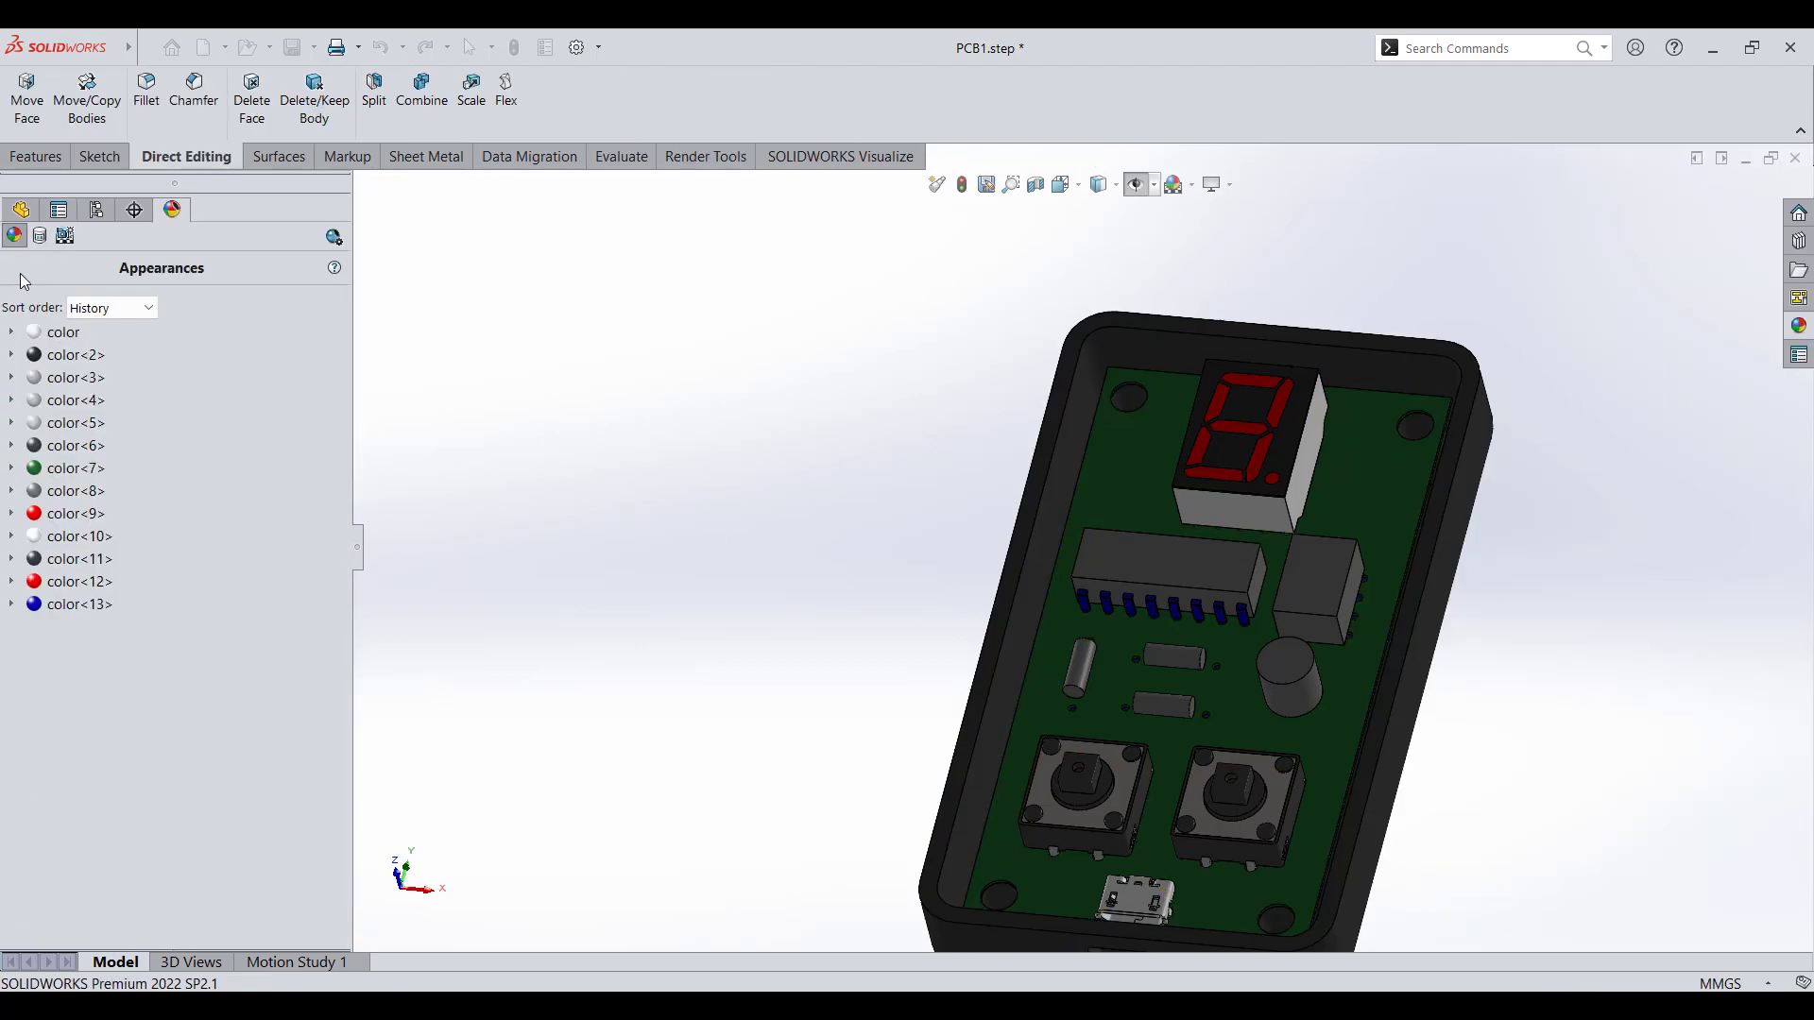
- Show the top cover and both button caps again and view the complete enclosure
{"action": "scroll", "coordinate": [718, 597], "scroll_direction": "up", "scroll_amount": 5}
{"action": "left_click", "coordinate": [21, 210]}
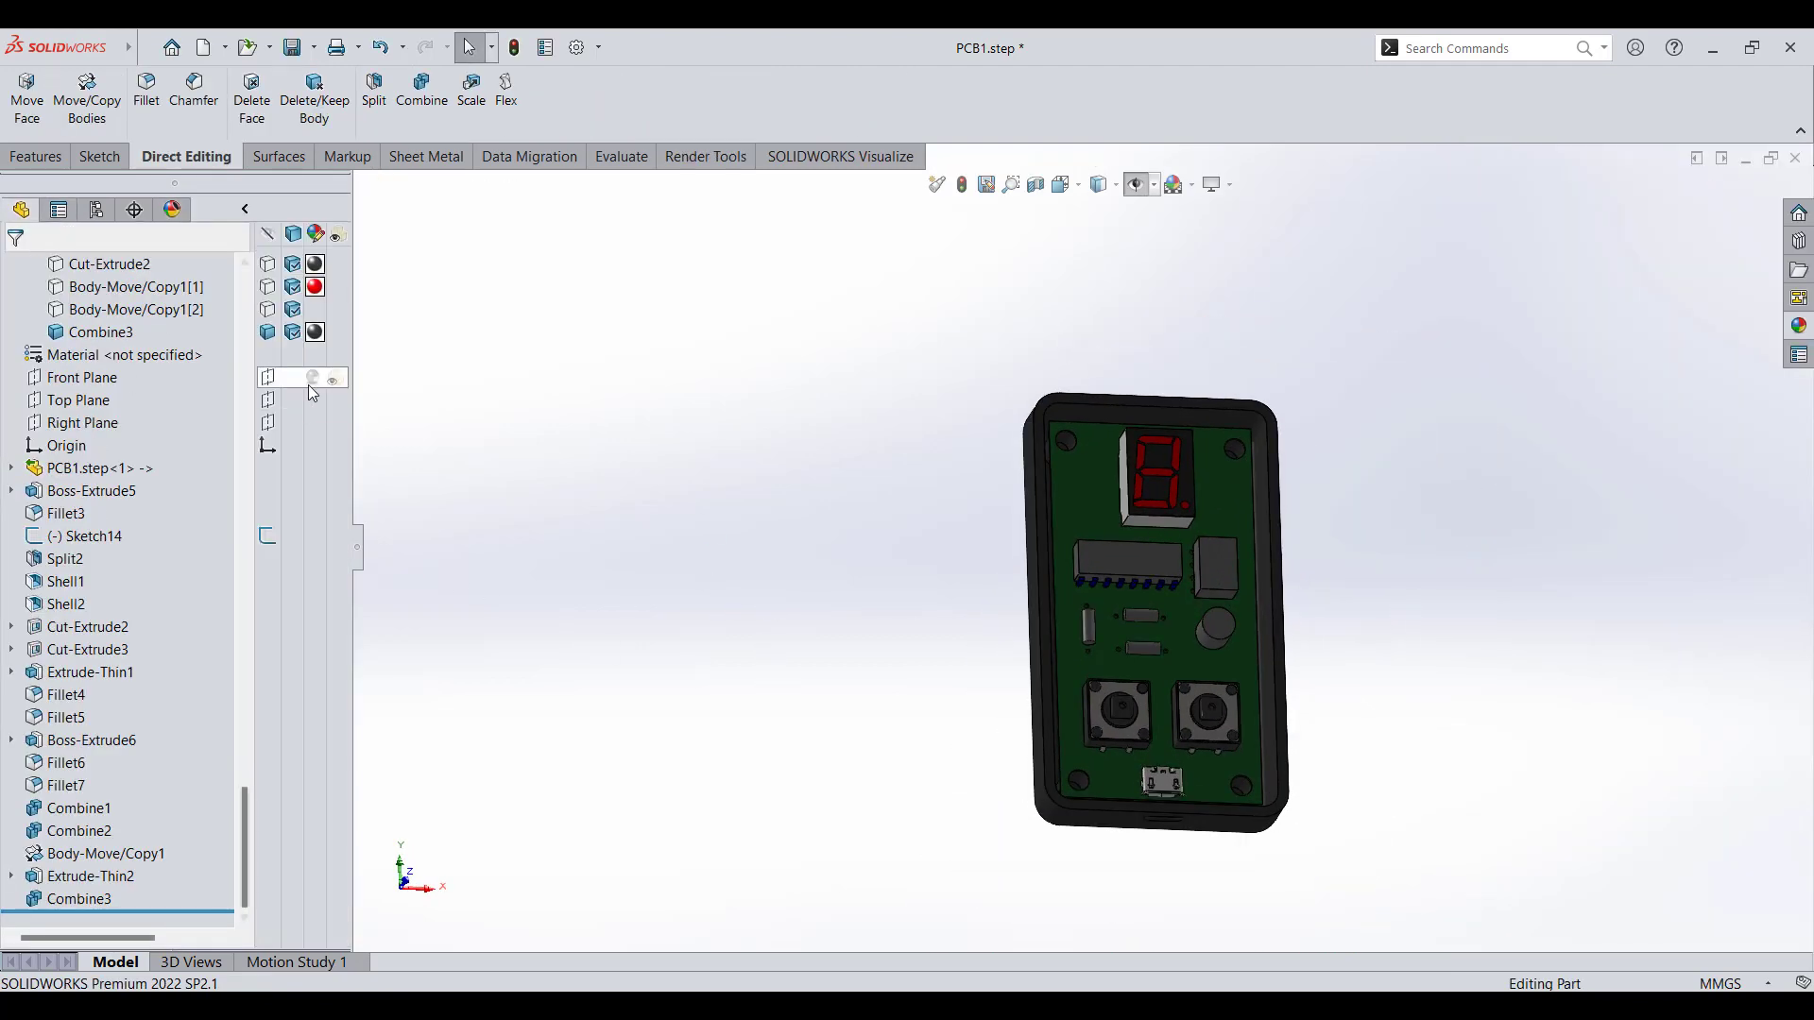
{"action": "left_click", "coordinate": [267, 287]}
{"action": "left_click", "coordinate": [267, 264]}
{"action": "scroll", "coordinate": [113, 456], "scroll_direction": "up", "scroll_amount": 8}
{"action": "left_click", "coordinate": [546, 477]}
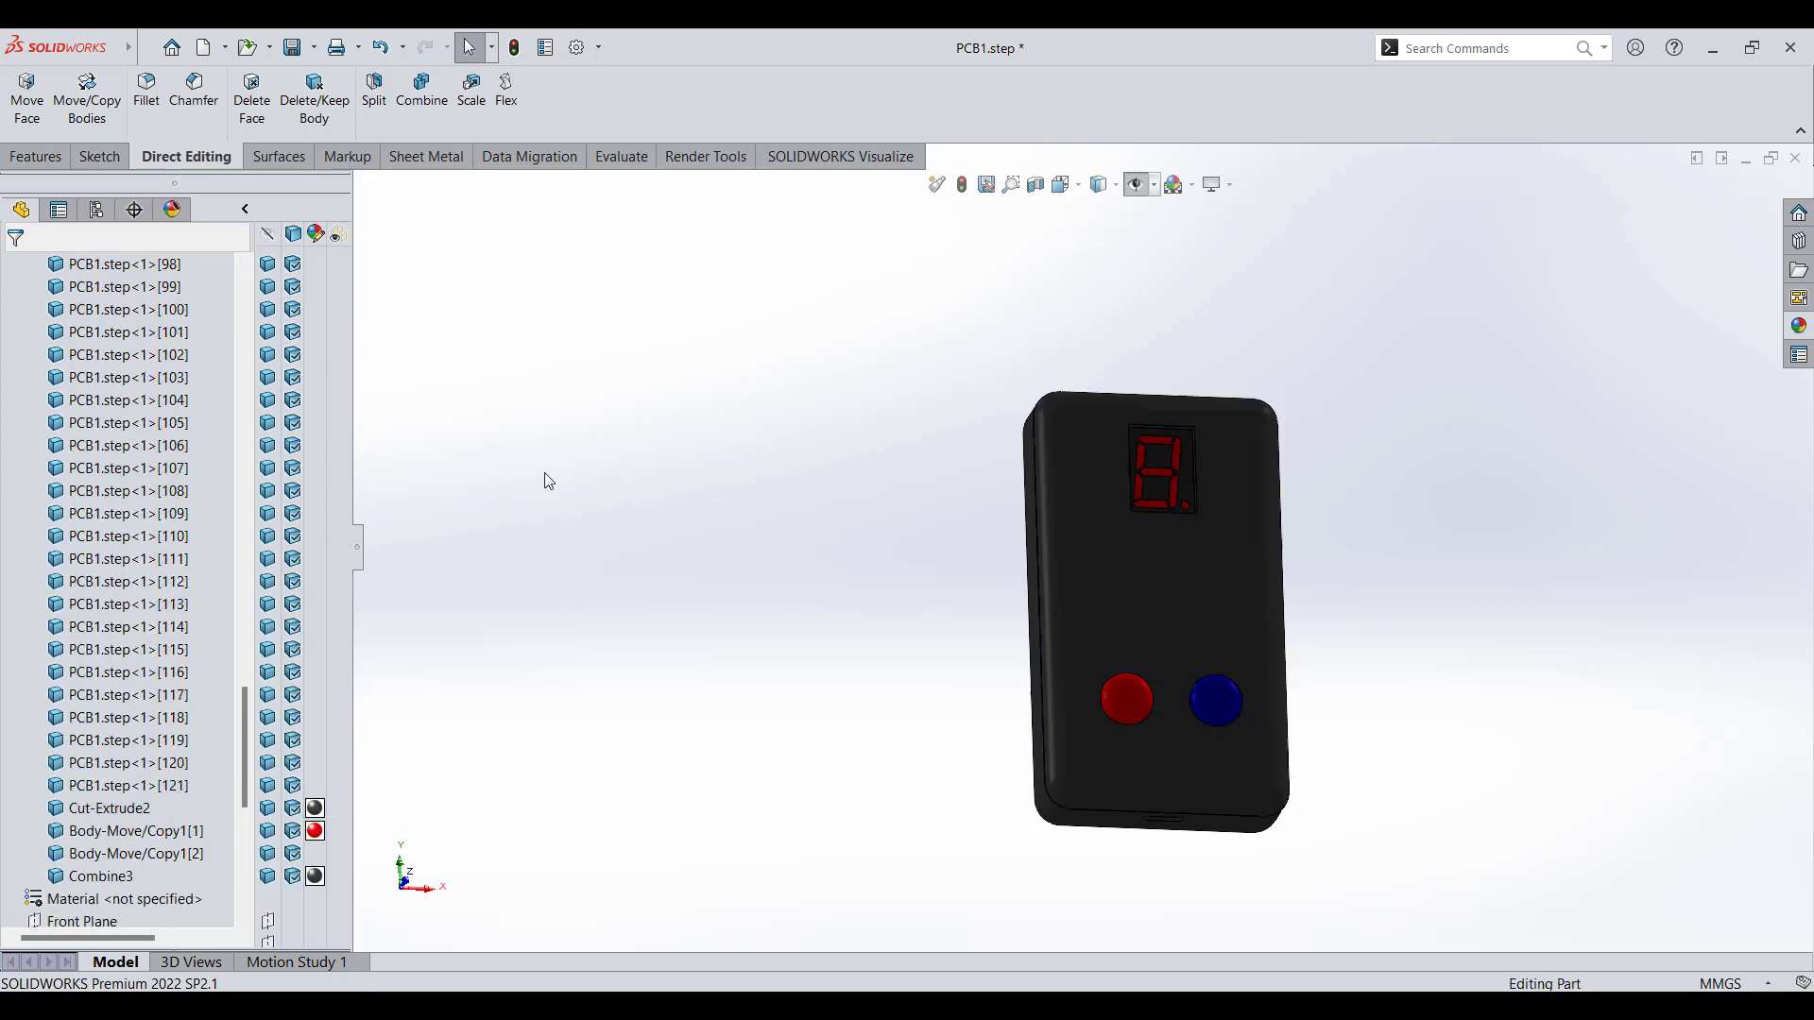
{"action": "middle_click_drag", "start_coordinate": [983, 619], "coordinate": [1049, 567]}
{"action": "scroll", "coordinate": [879, 636], "scroll_direction": "up", "scroll_amount": 3}
{"action": "scroll", "coordinate": [1125, 595], "scroll_direction": "down", "scroll_amount": 7}
{"action": "middle_click", "coordinate": [1086, 647]}
{"action": "middle_click_drag", "start_coordinate": [1086, 647], "coordinate": [842, 838]}
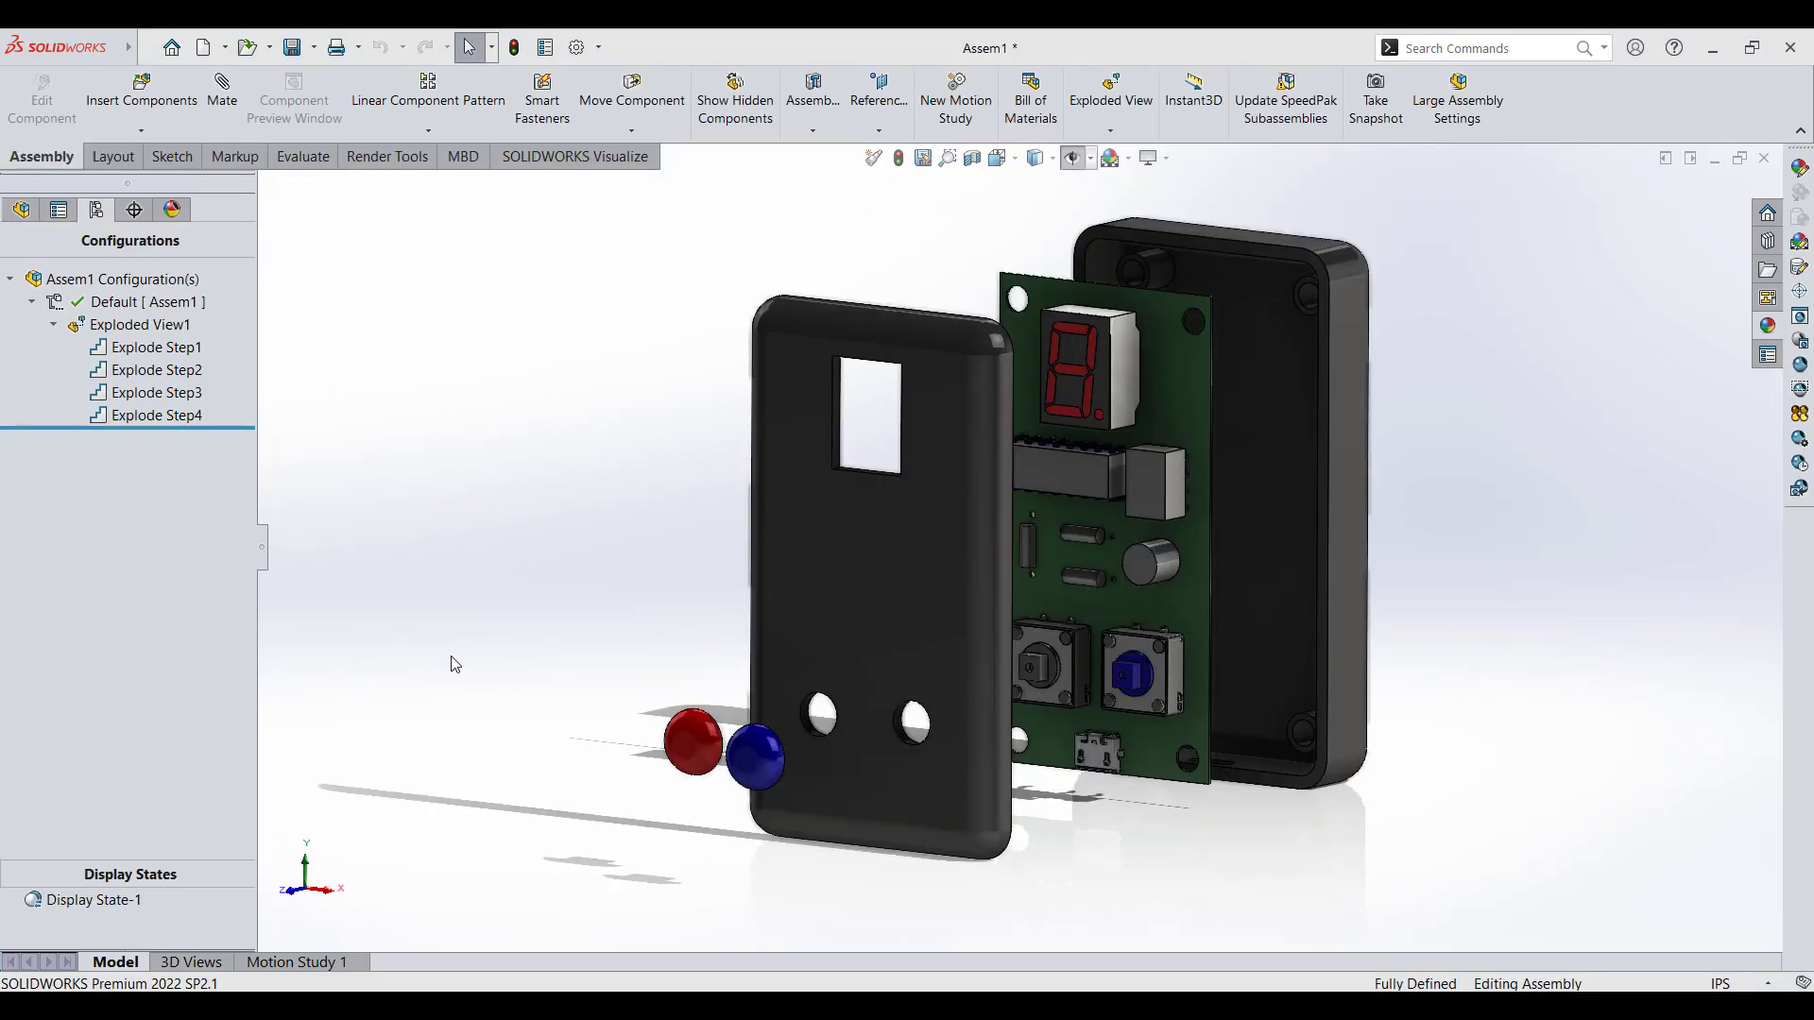
- Collapse the assembly's exploded view with an animation and view the closed enclosure
{"action": "right_click", "coordinate": [125, 326]}
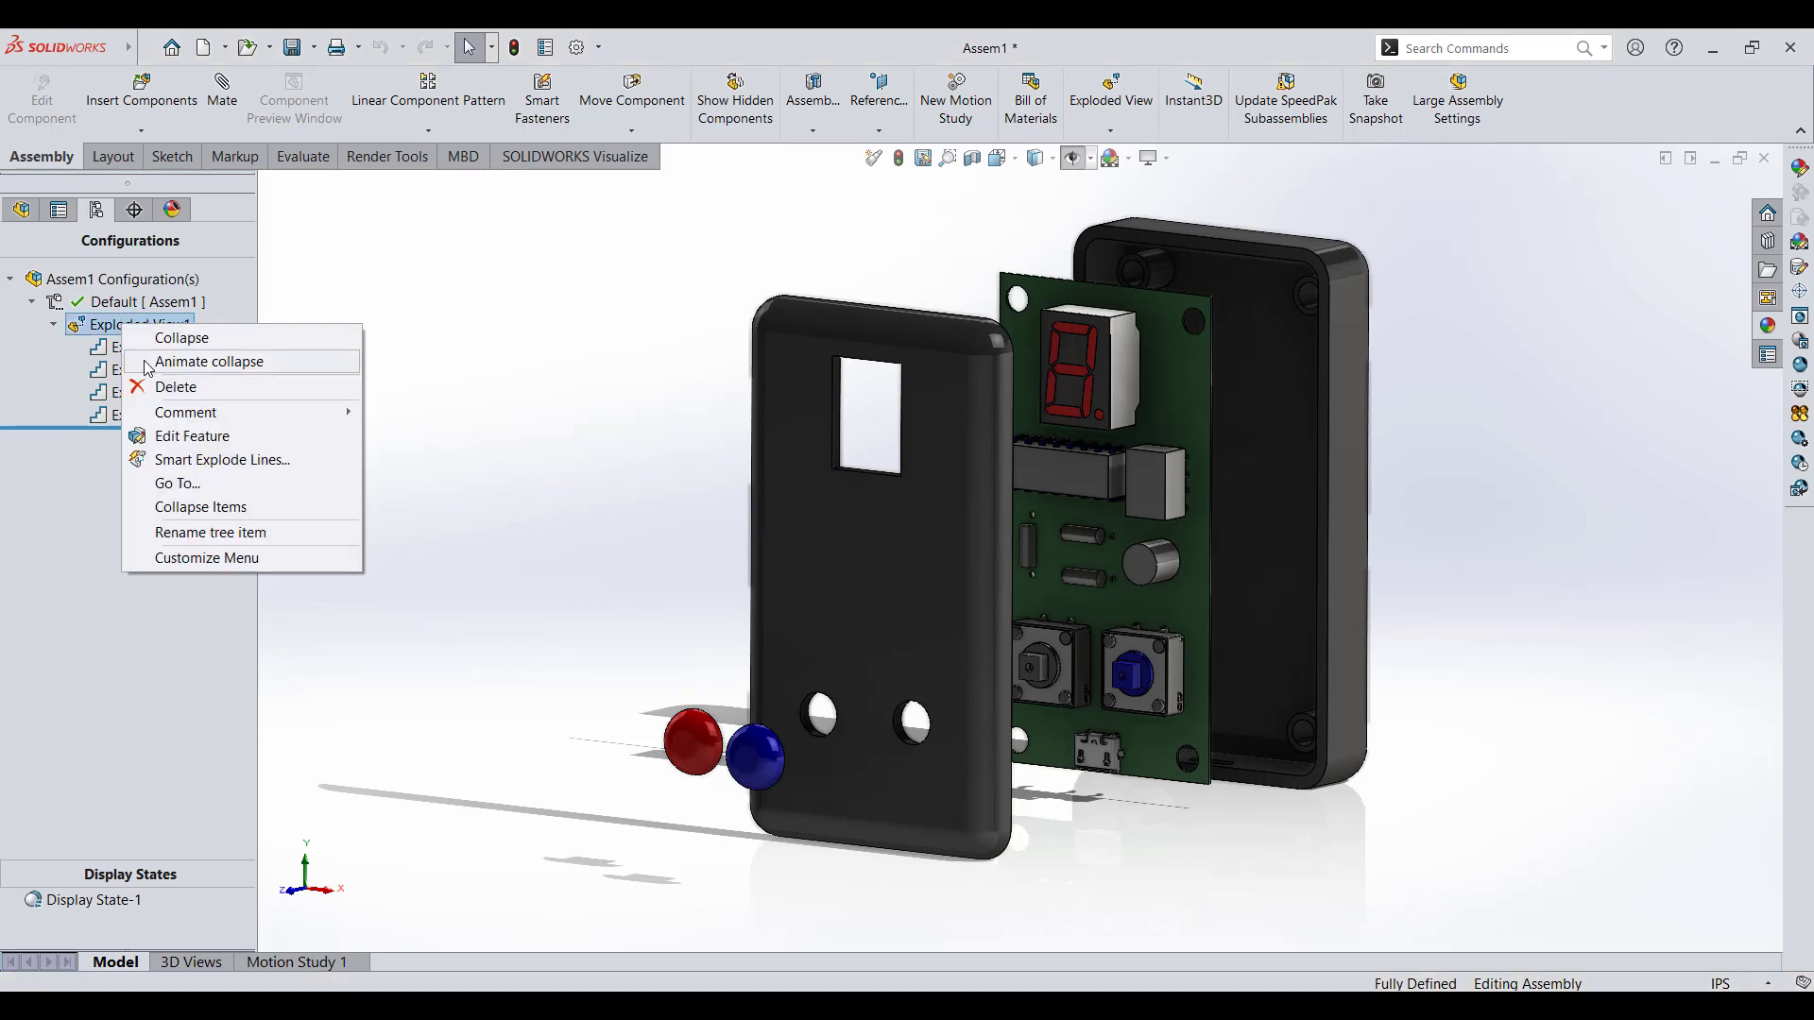
{"action": "left_click", "coordinate": [149, 363]}
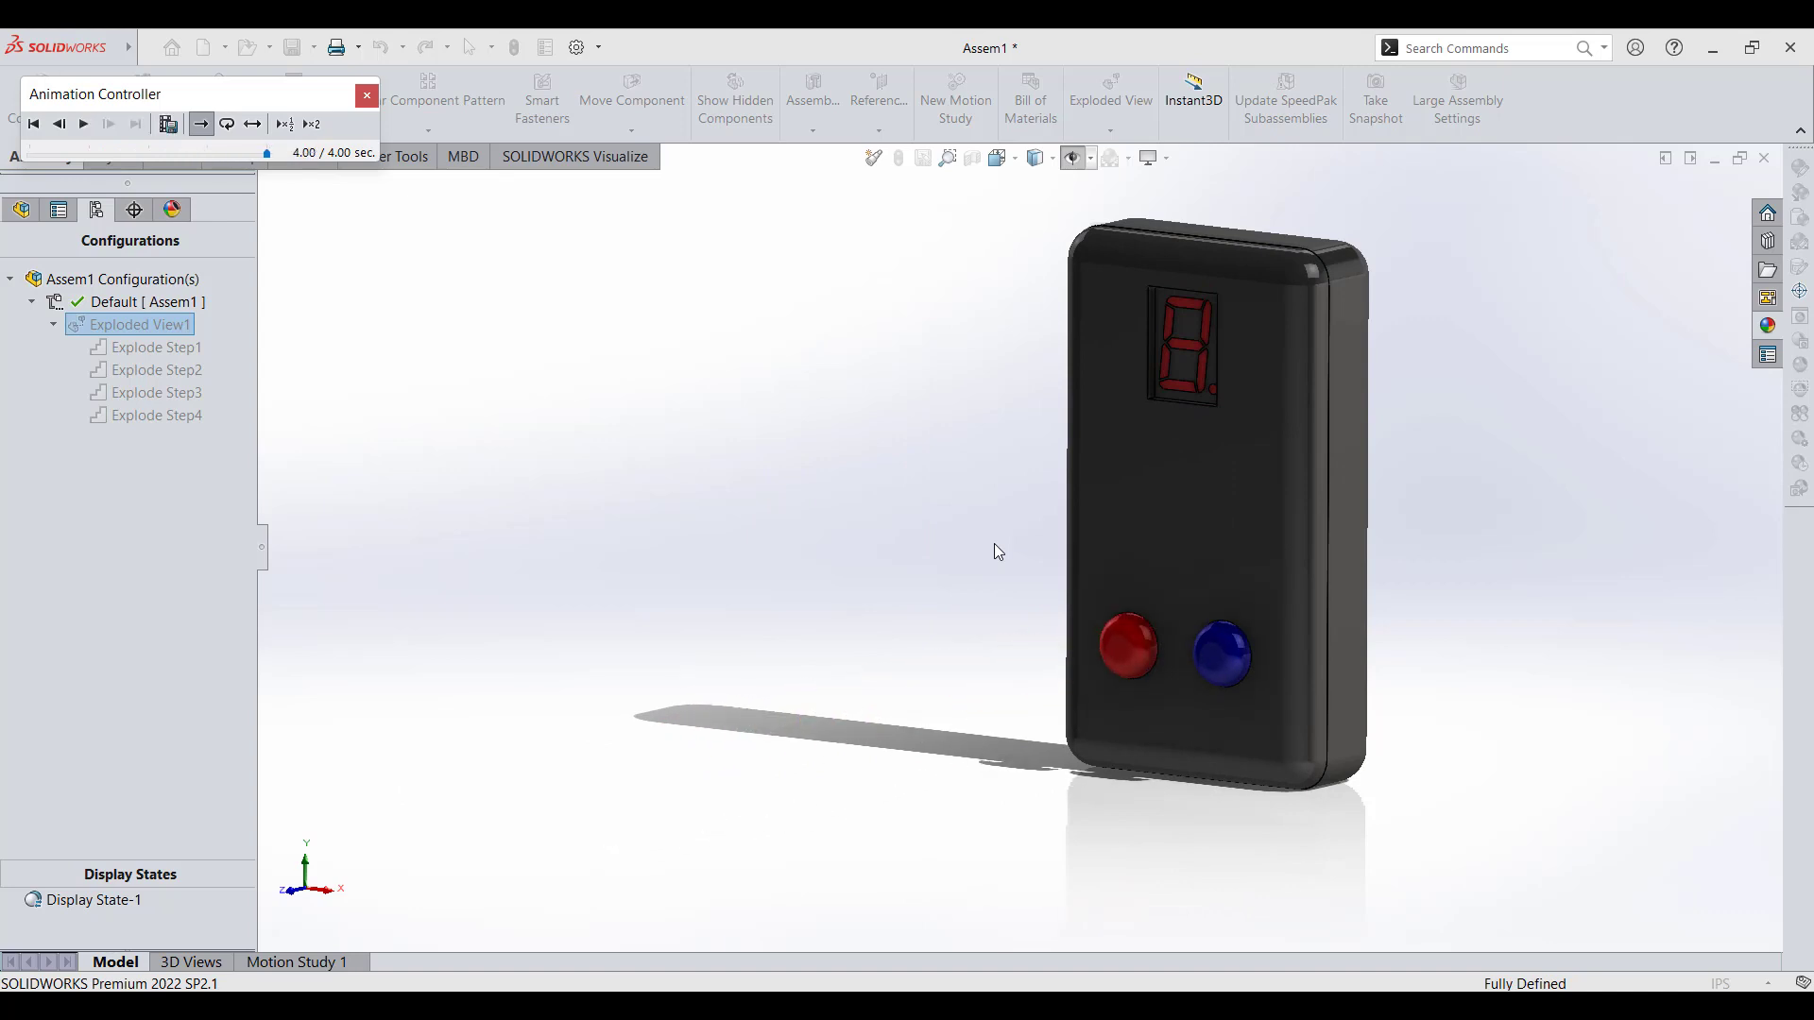
{"action": "mouse_move", "coordinate": [995, 545]}
{"action": "middle_mouse_down"}
{"action": "mouse_move", "coordinate": [955, 538]}
{"action": "mouse_move", "coordinate": [1144, 422]}
{"action": "mouse_move", "coordinate": [964, 458]}
{"action": "mouse_move", "coordinate": [1008, 576]}
{"action": "mouse_move", "coordinate": [972, 540]}
{"action": "middle_mouse_up"}
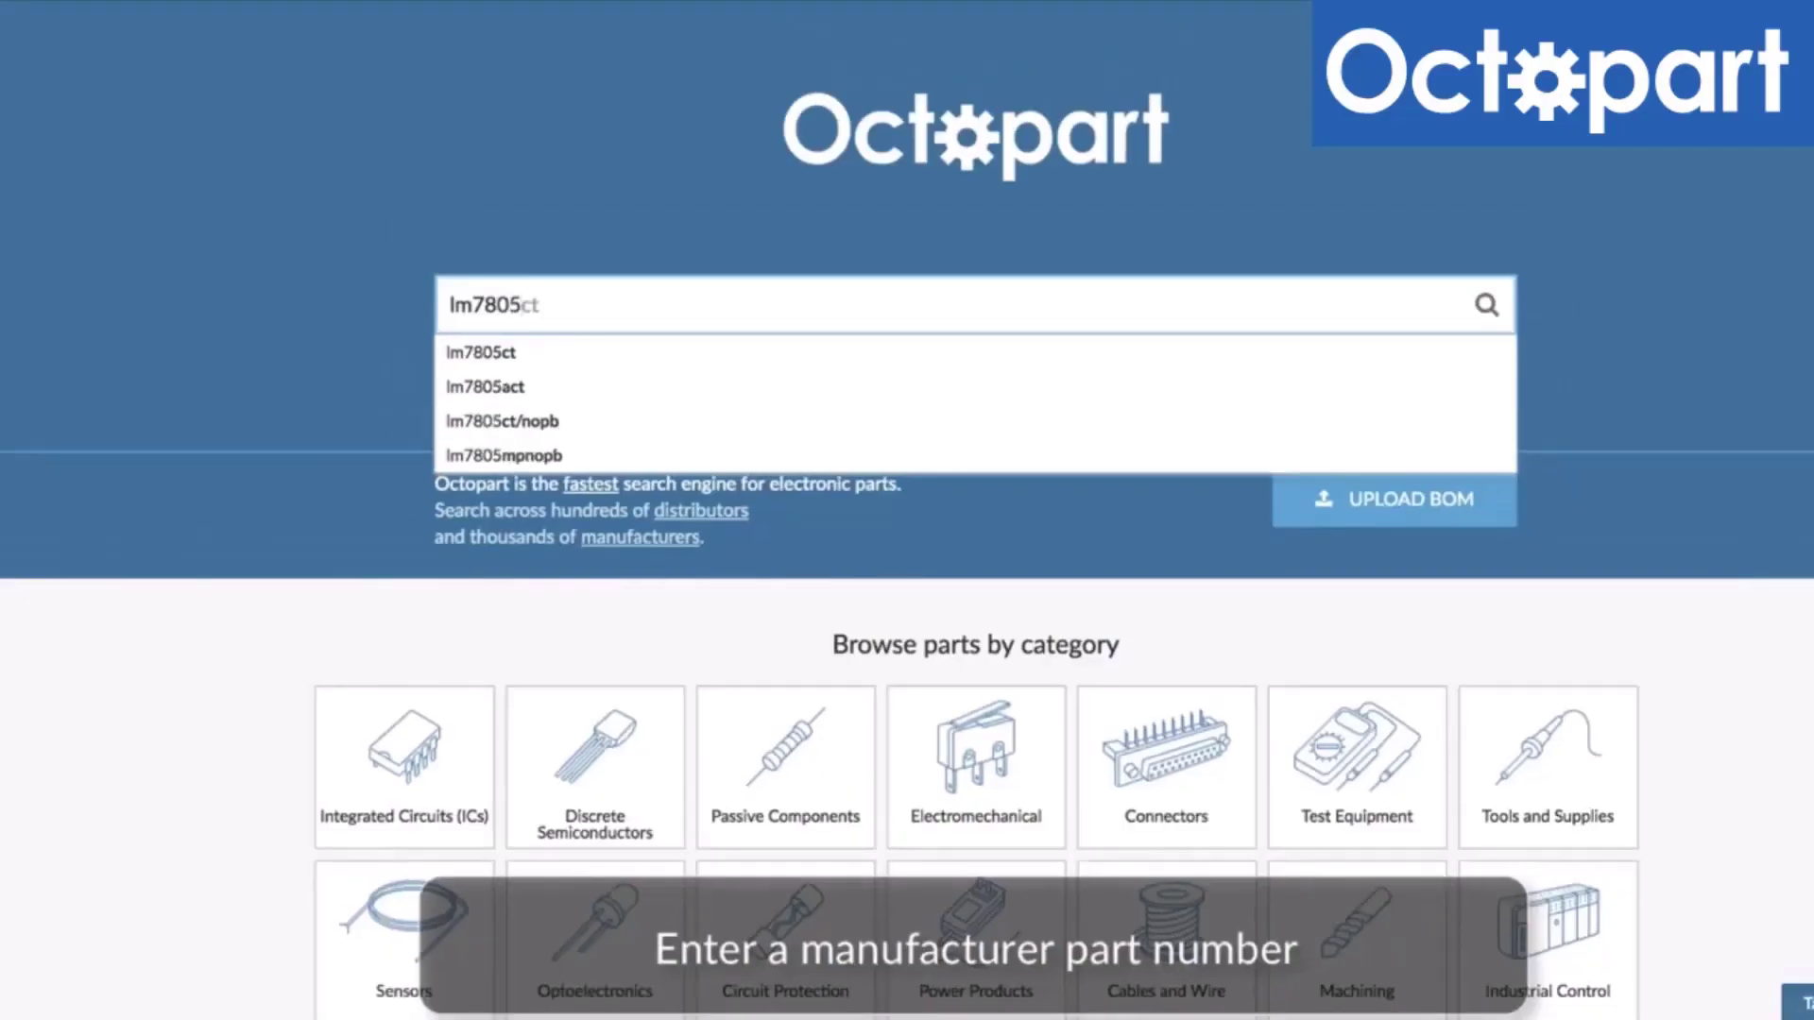
- Switch to Octopart and enter the manufacturer part number lm7805ct in the parts search
{"action": "type", "text": "ct"}
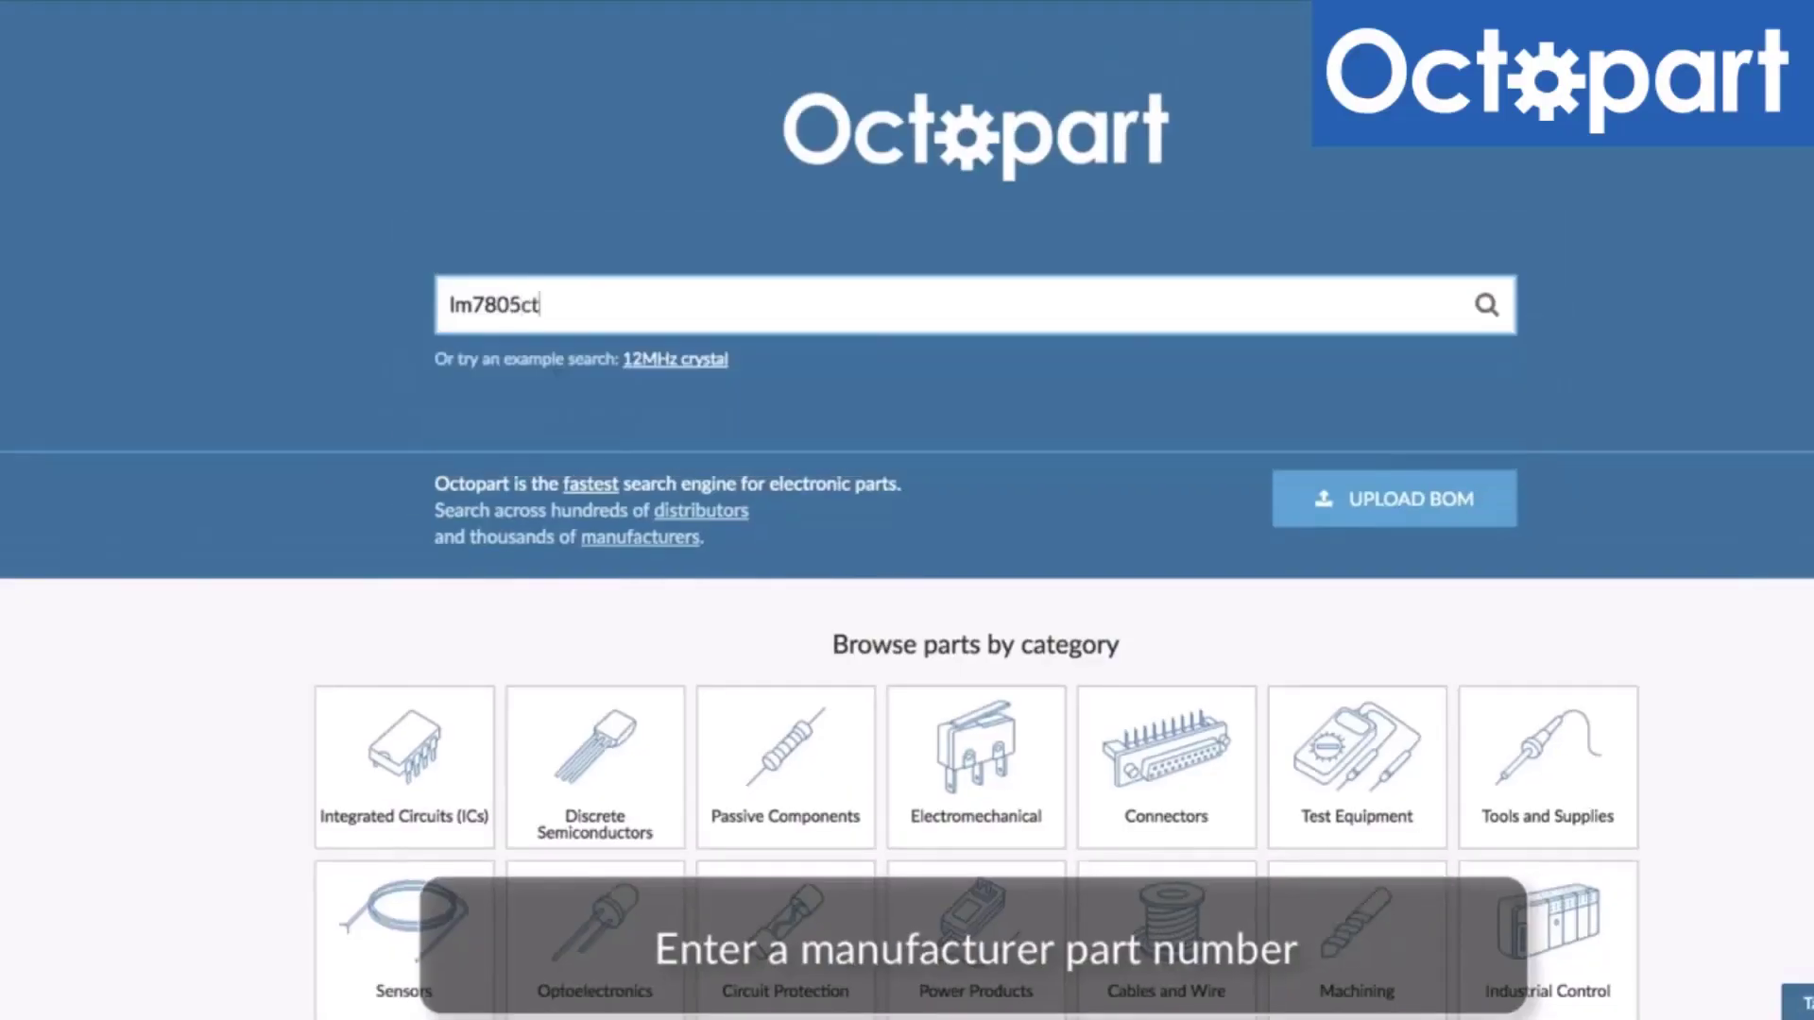